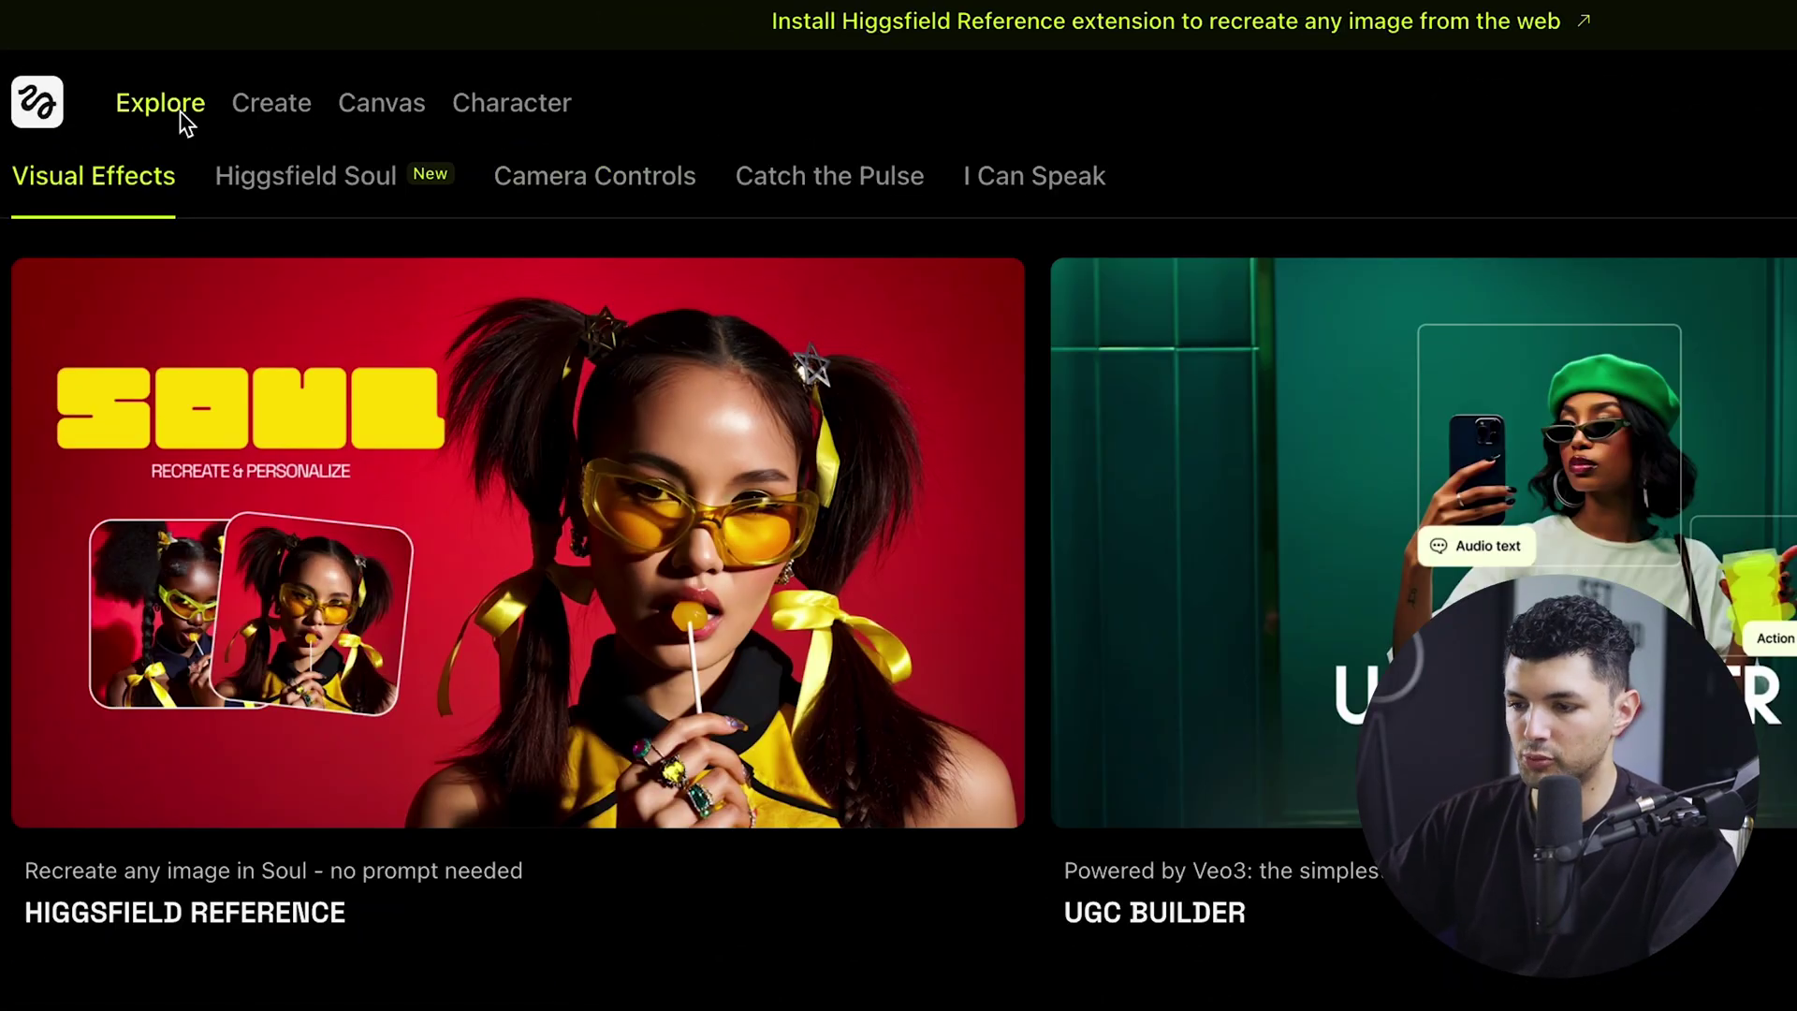
Switch through the Soul, Camera Controls, Catch the Pulse and I Can Speak sections, browsing their cards
{"action": "left_click", "coordinate": [283, 178]}
{"action": "left_click", "coordinate": [559, 141]}
{"action": "left_click", "coordinate": [861, 124]}
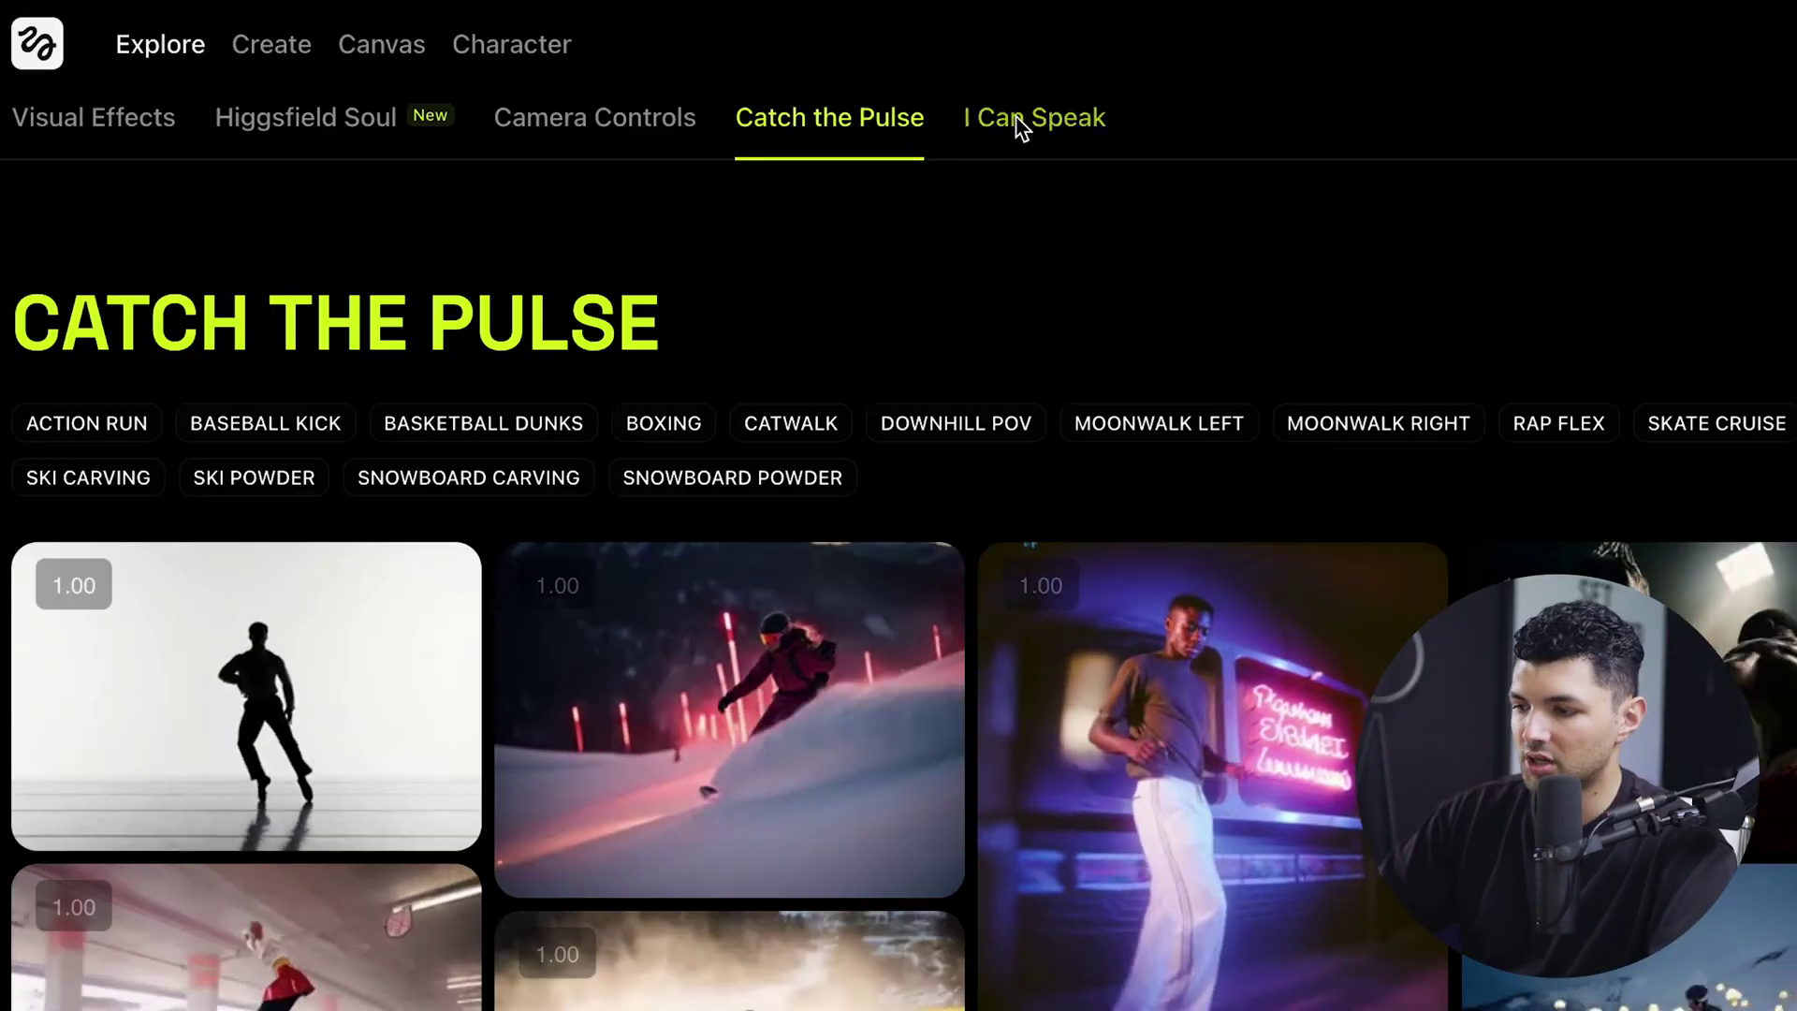
{"action": "left_click", "coordinate": [1020, 124]}
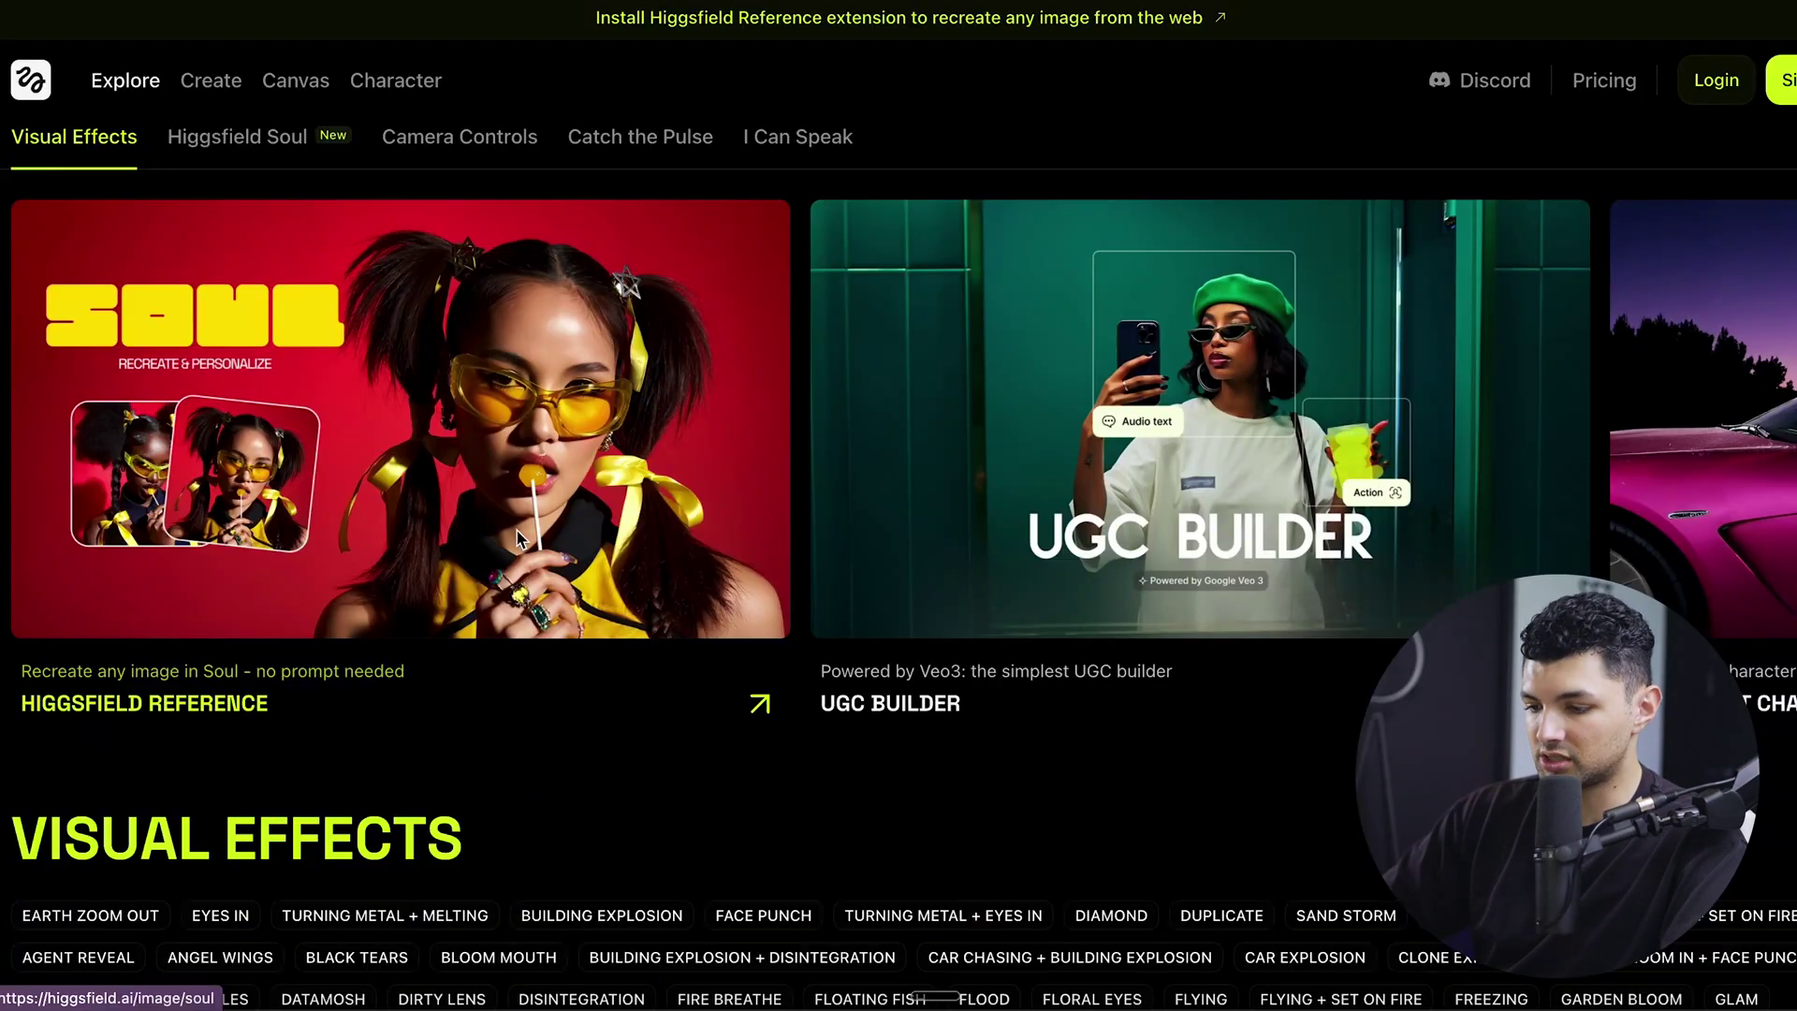
{"action": "scroll", "coordinate": [670, 535], "scroll_direction": "right", "scroll_amount": 10}
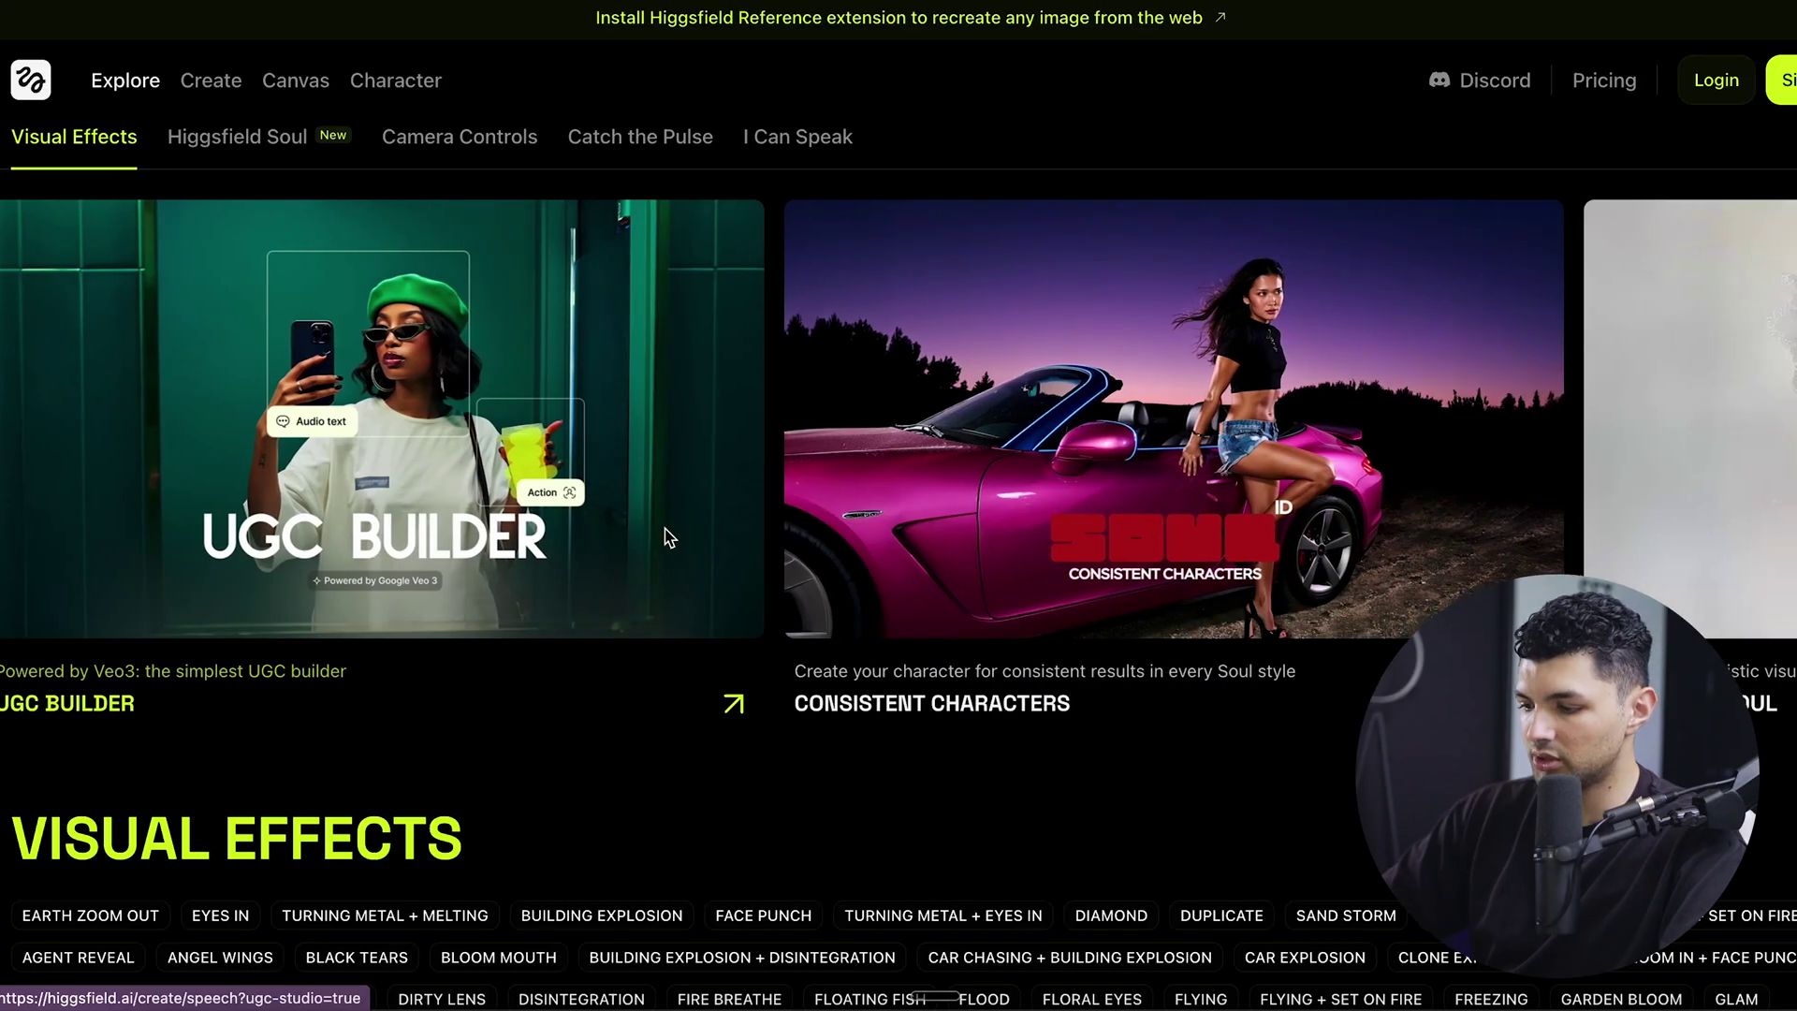
{"action": "scroll", "coordinate": [946, 547], "scroll_direction": "right", "scroll_amount": 15}
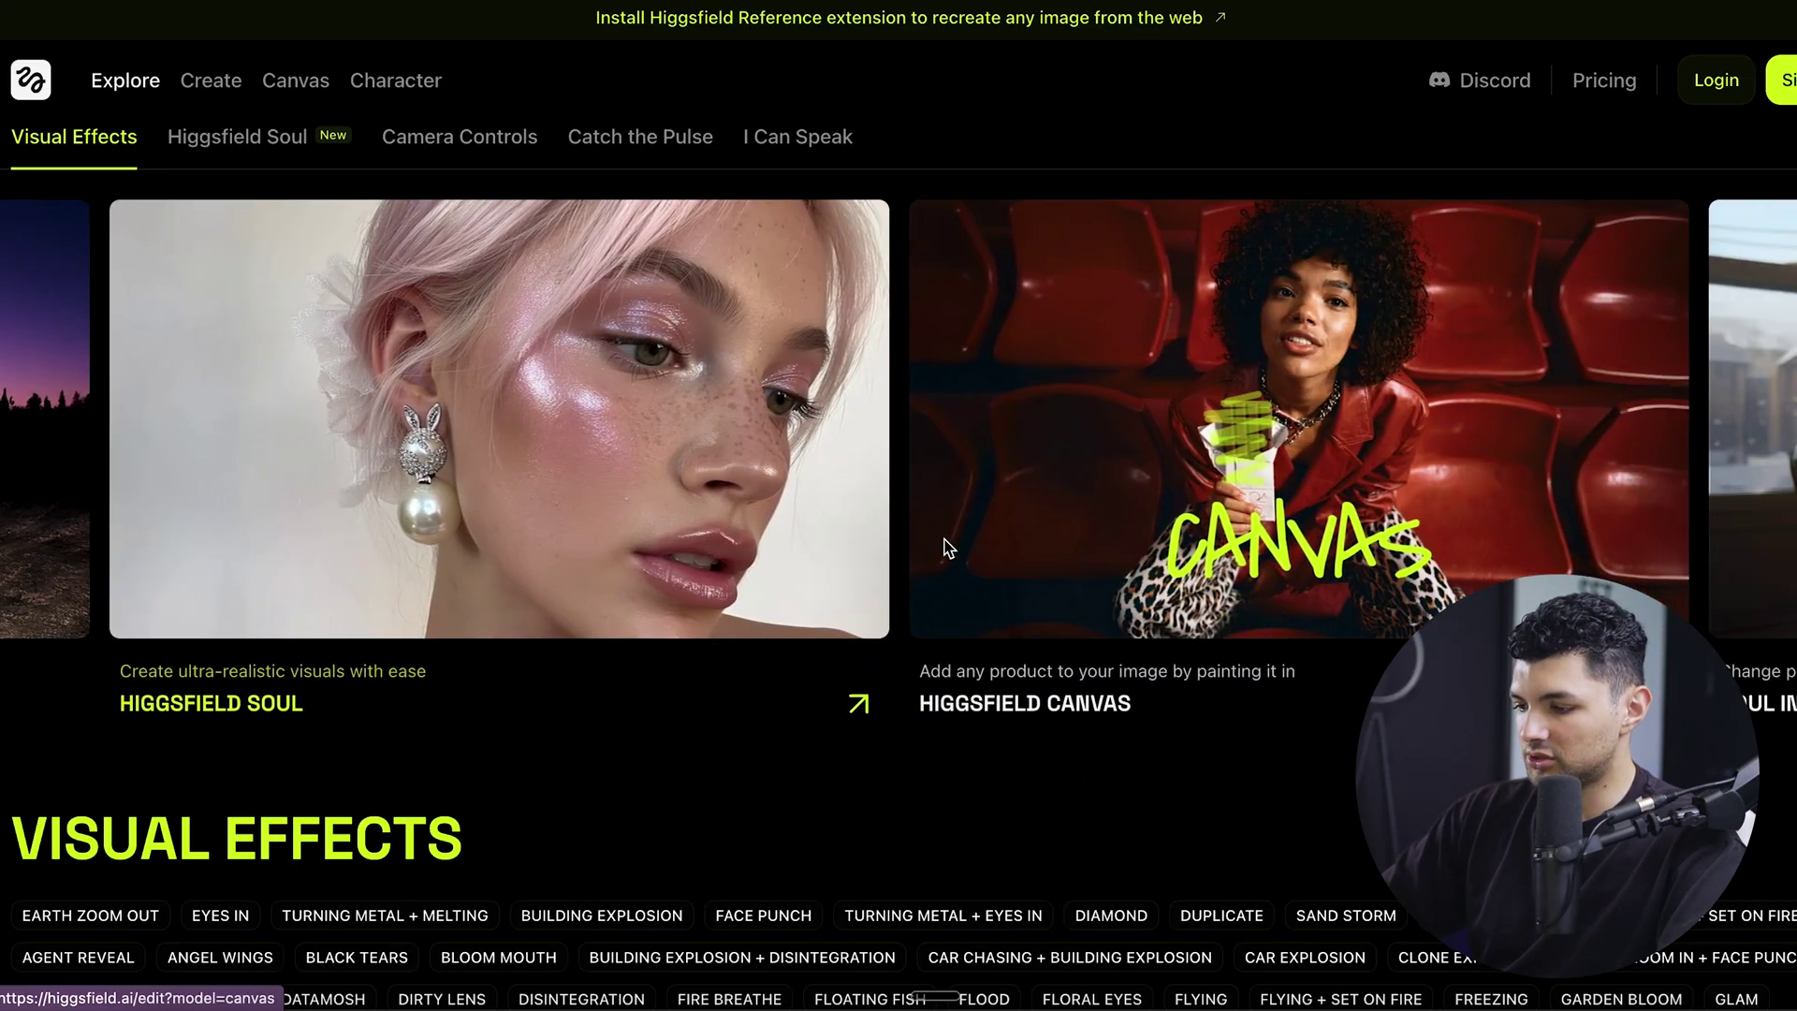
{"action": "scroll", "coordinate": [945, 547], "scroll_direction": "right", "scroll_amount": 8}
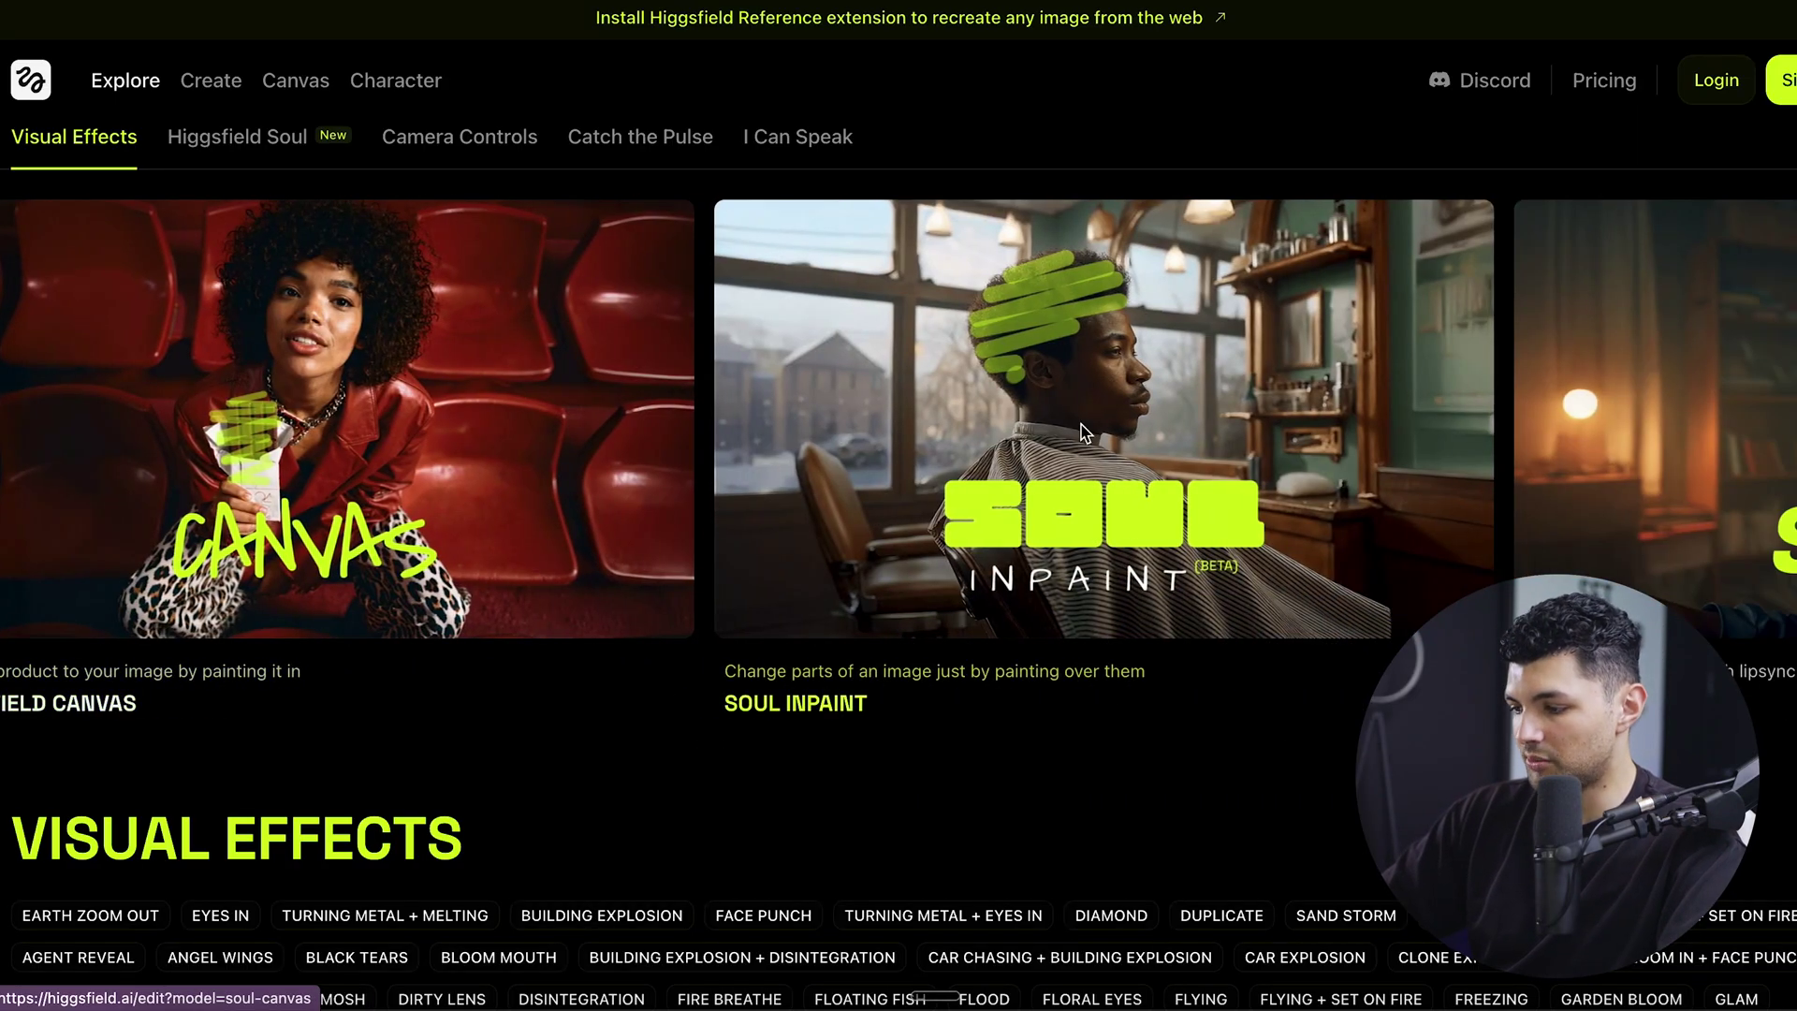
{"action": "scroll", "coordinate": [1083, 432], "scroll_direction": "right", "scroll_amount": 5}
Return to the Higgsfield Soul highlights and view the Earth Zoom Out effect page
{"action": "left_click", "coordinate": [245, 140]}
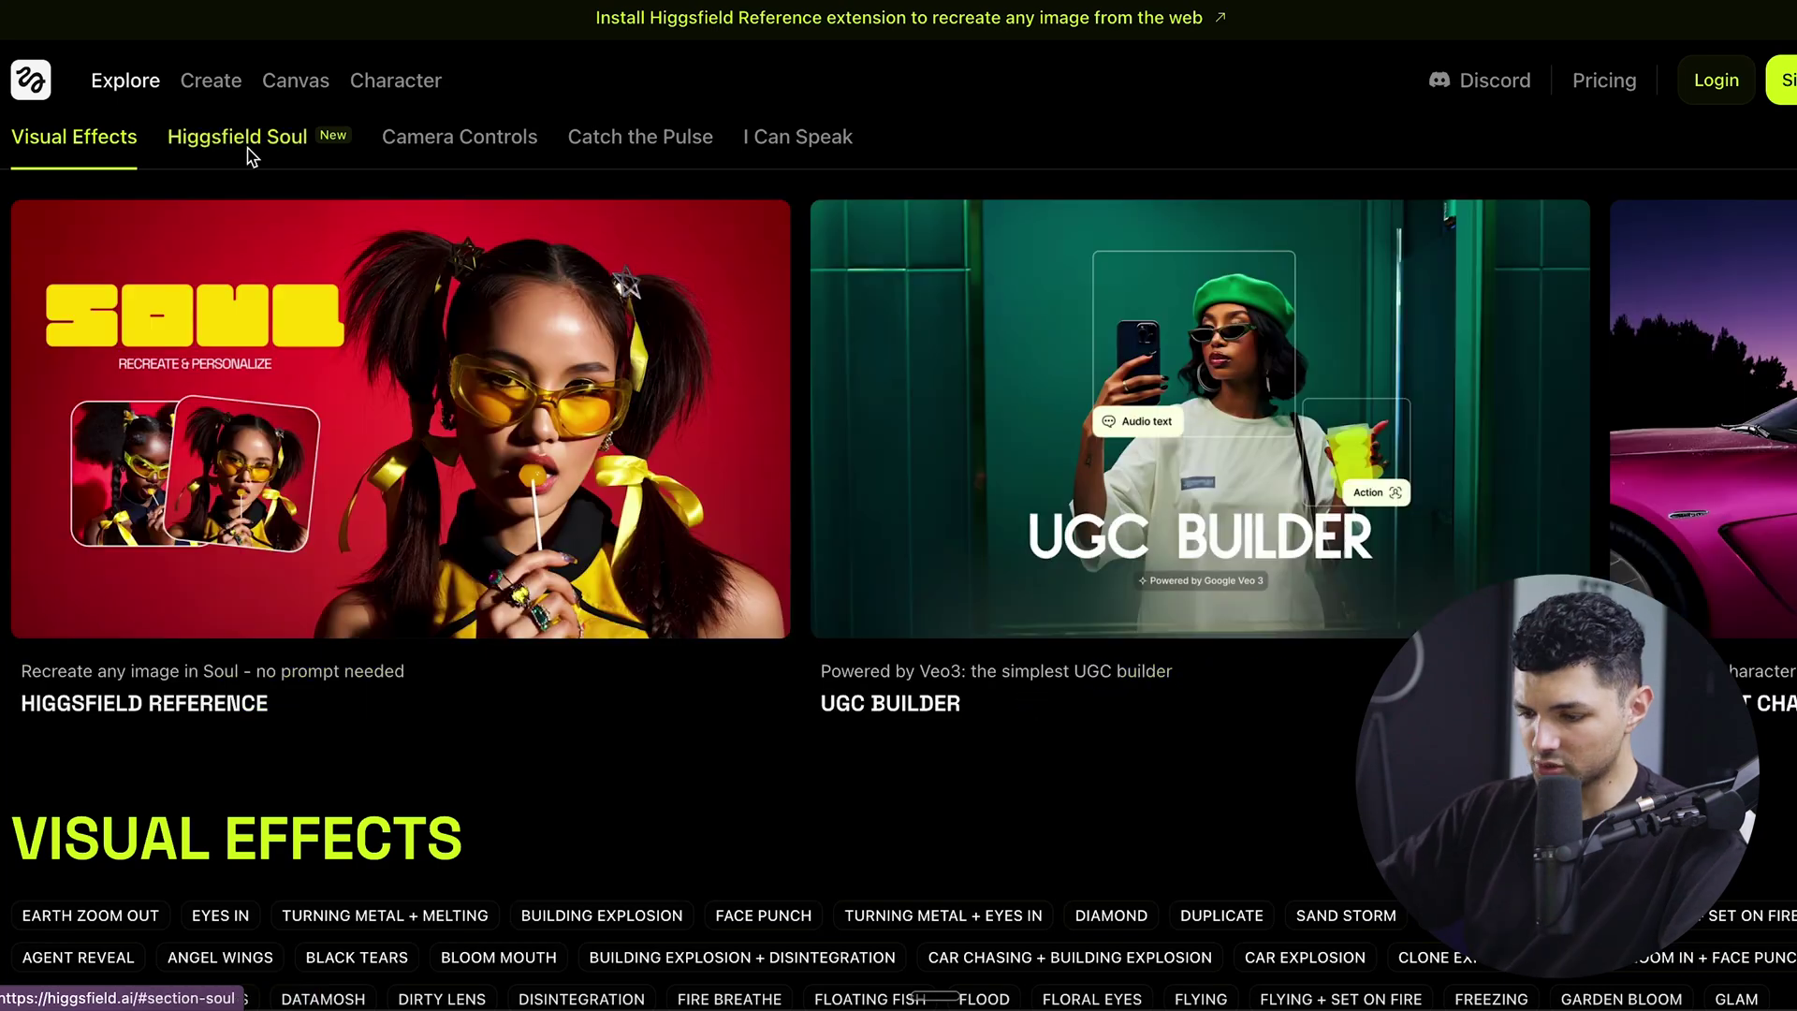
{"action": "scroll", "coordinate": [279, 730], "scroll_direction": "down", "scroll_amount": 7}
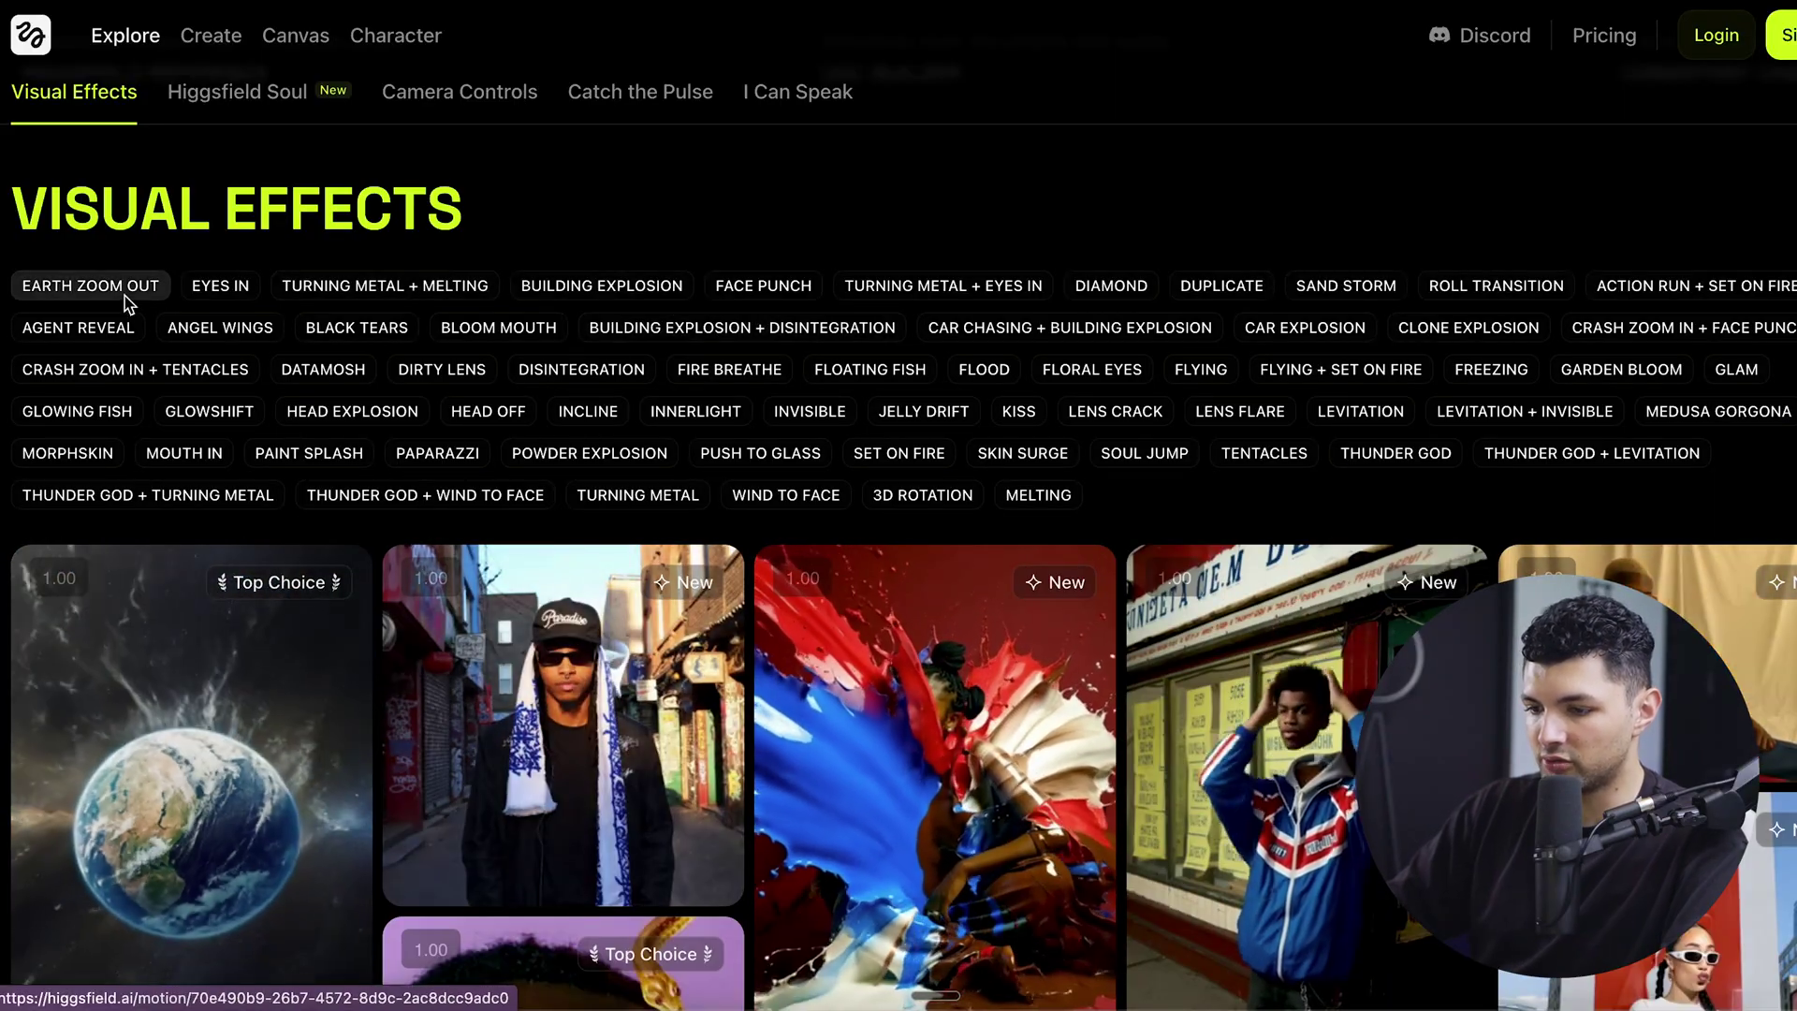
{"action": "left_click", "coordinate": [124, 296]}
{"action": "scroll", "coordinate": [421, 386], "scroll_direction": "down", "scroll_amount": 1}
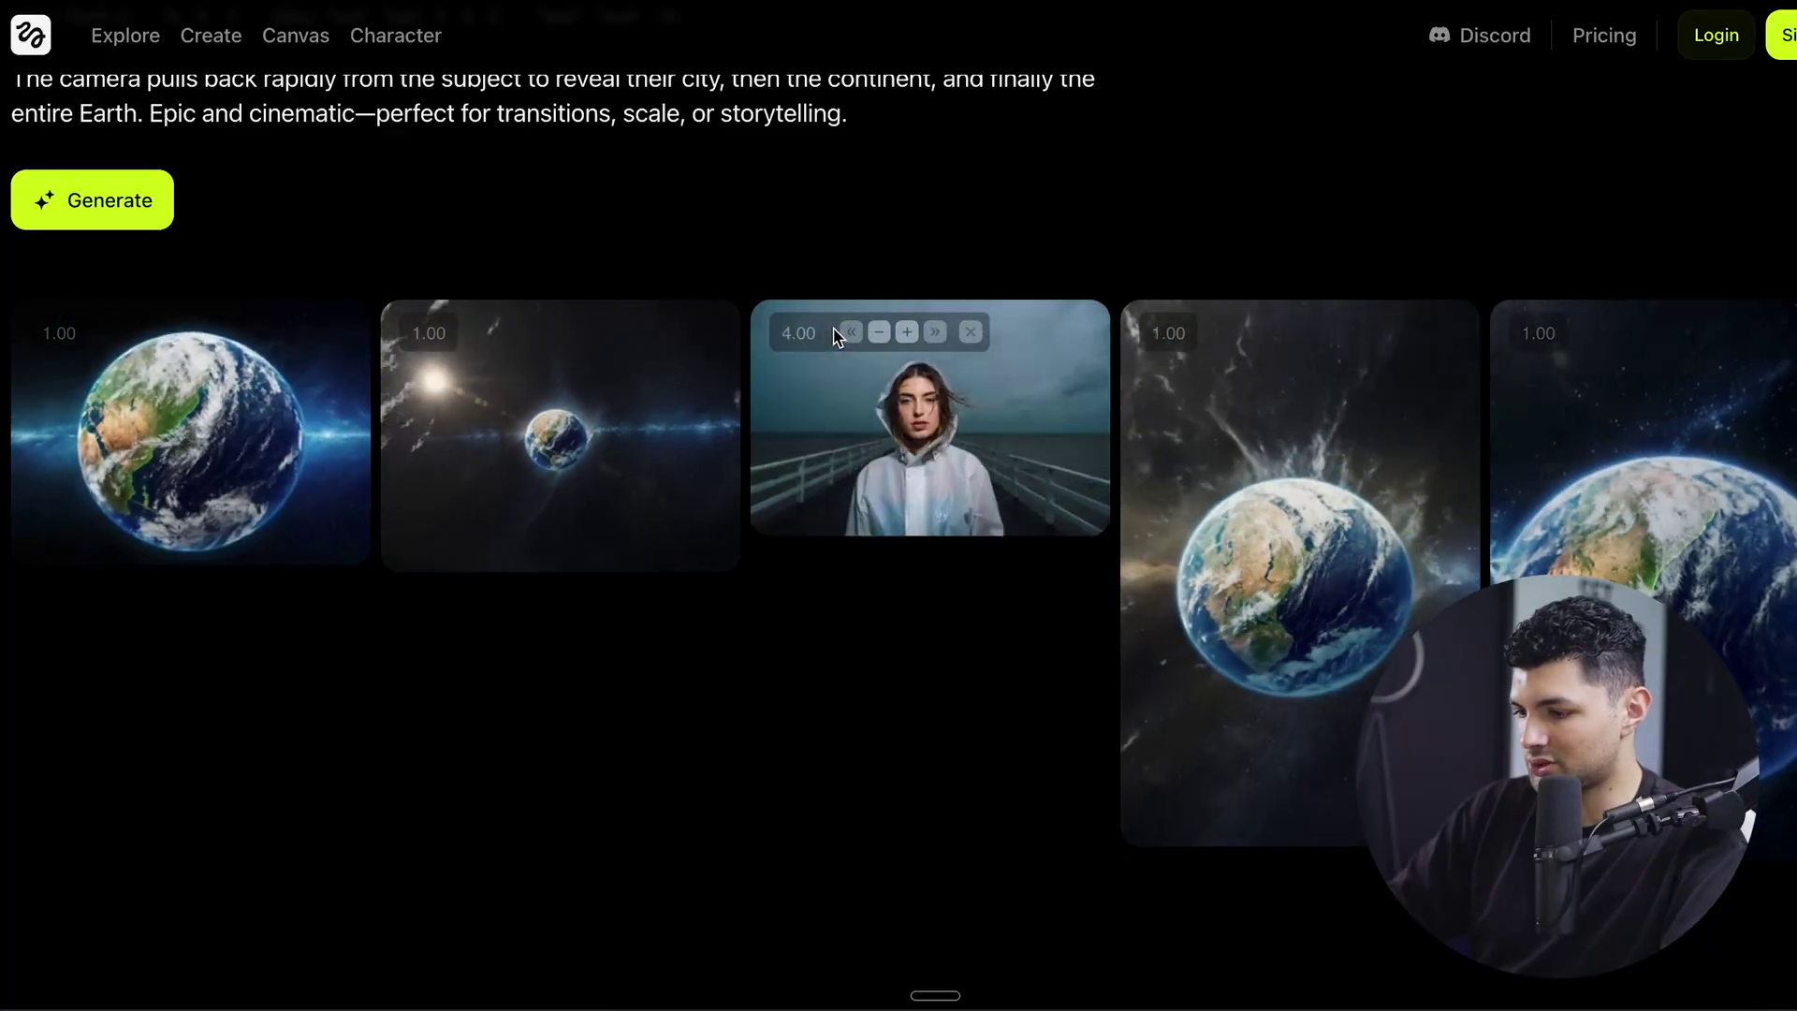
{"action": "scroll", "coordinate": [603, 288], "scroll_direction": "up", "scroll_amount": 3}
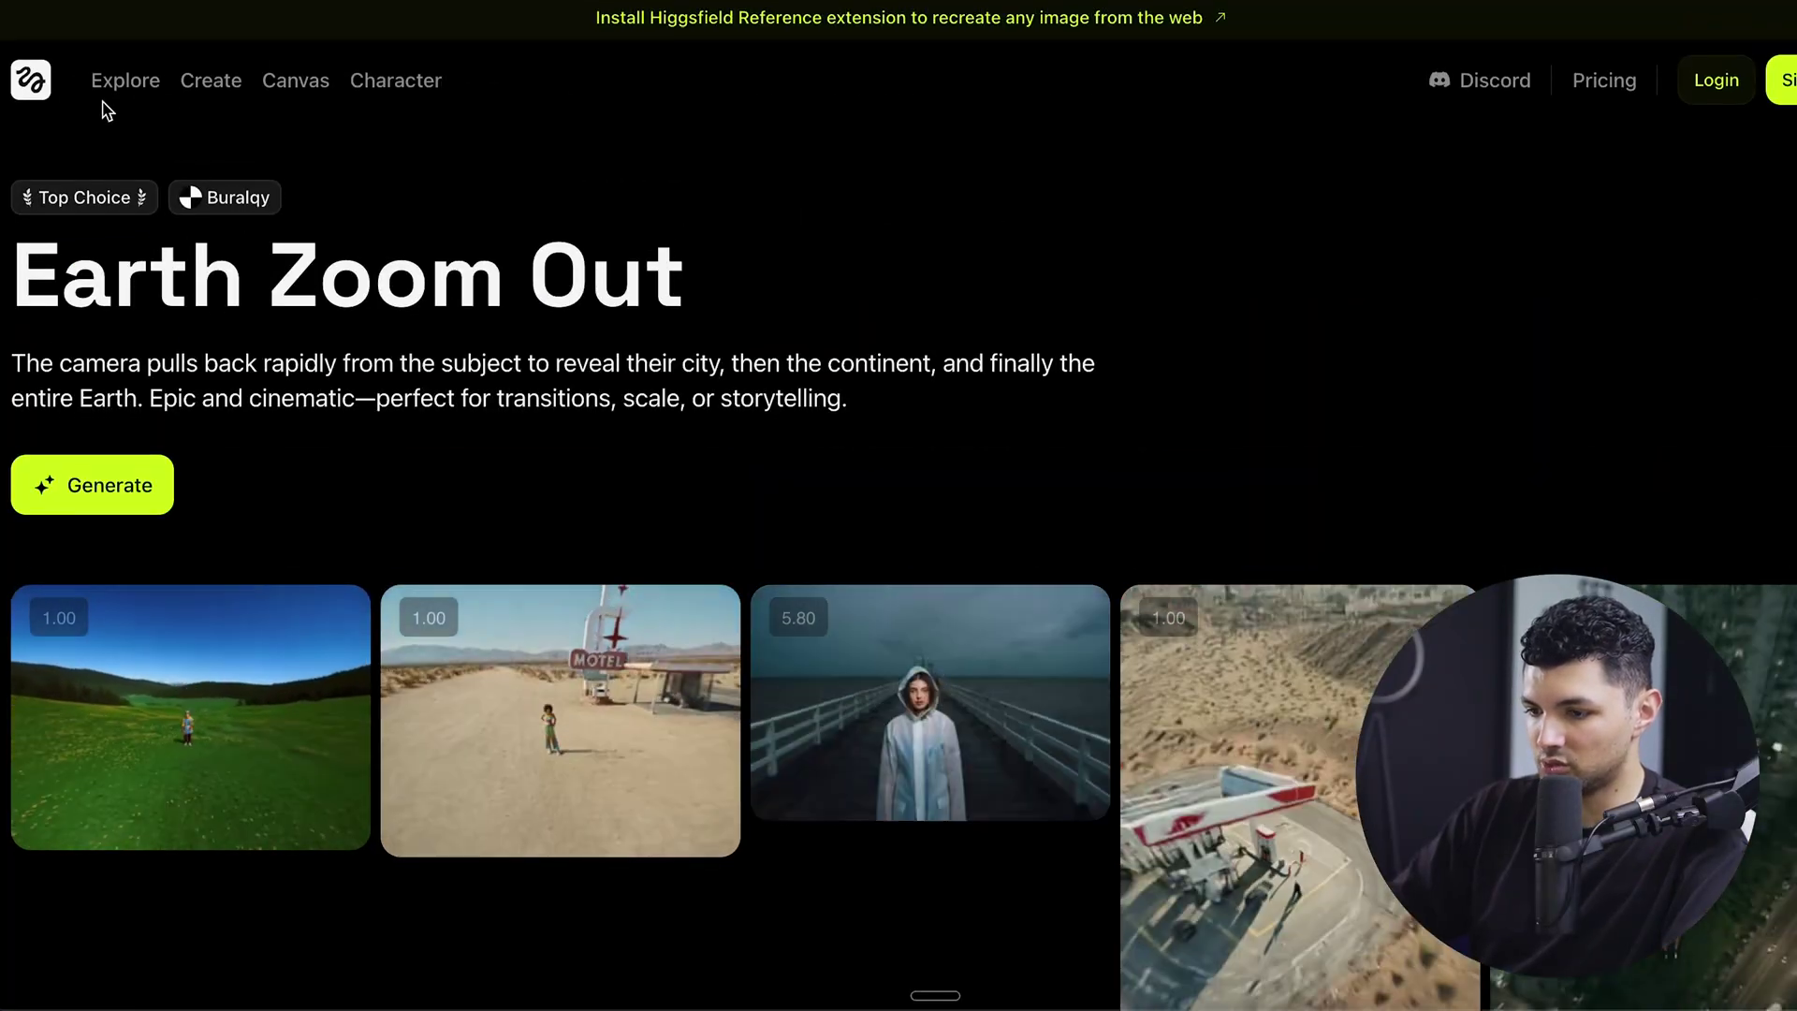
Go back to Explore and browse the Visual Effects presets such as Sand Storm
{"action": "left_click", "coordinate": [108, 103]}
{"action": "scroll", "coordinate": [756, 541], "scroll_direction": "down", "scroll_amount": 3}
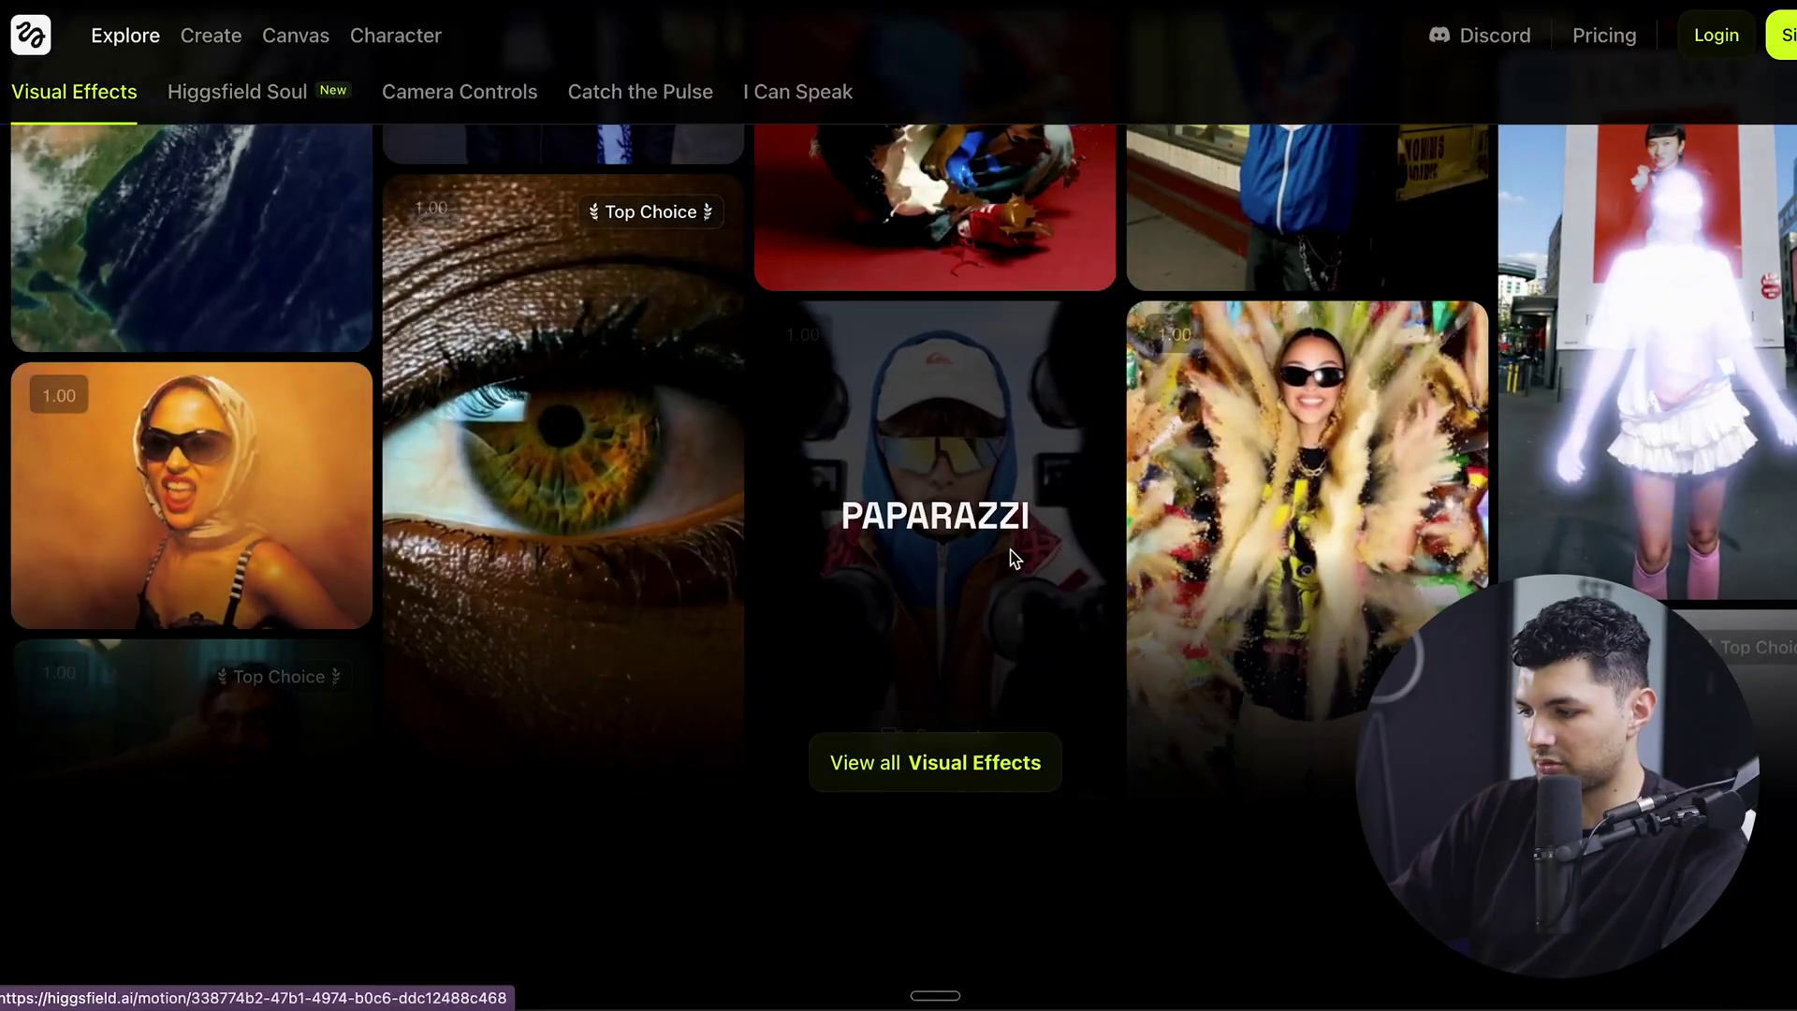
{"action": "scroll", "coordinate": [1596, 412], "scroll_direction": "up", "scroll_amount": 1}
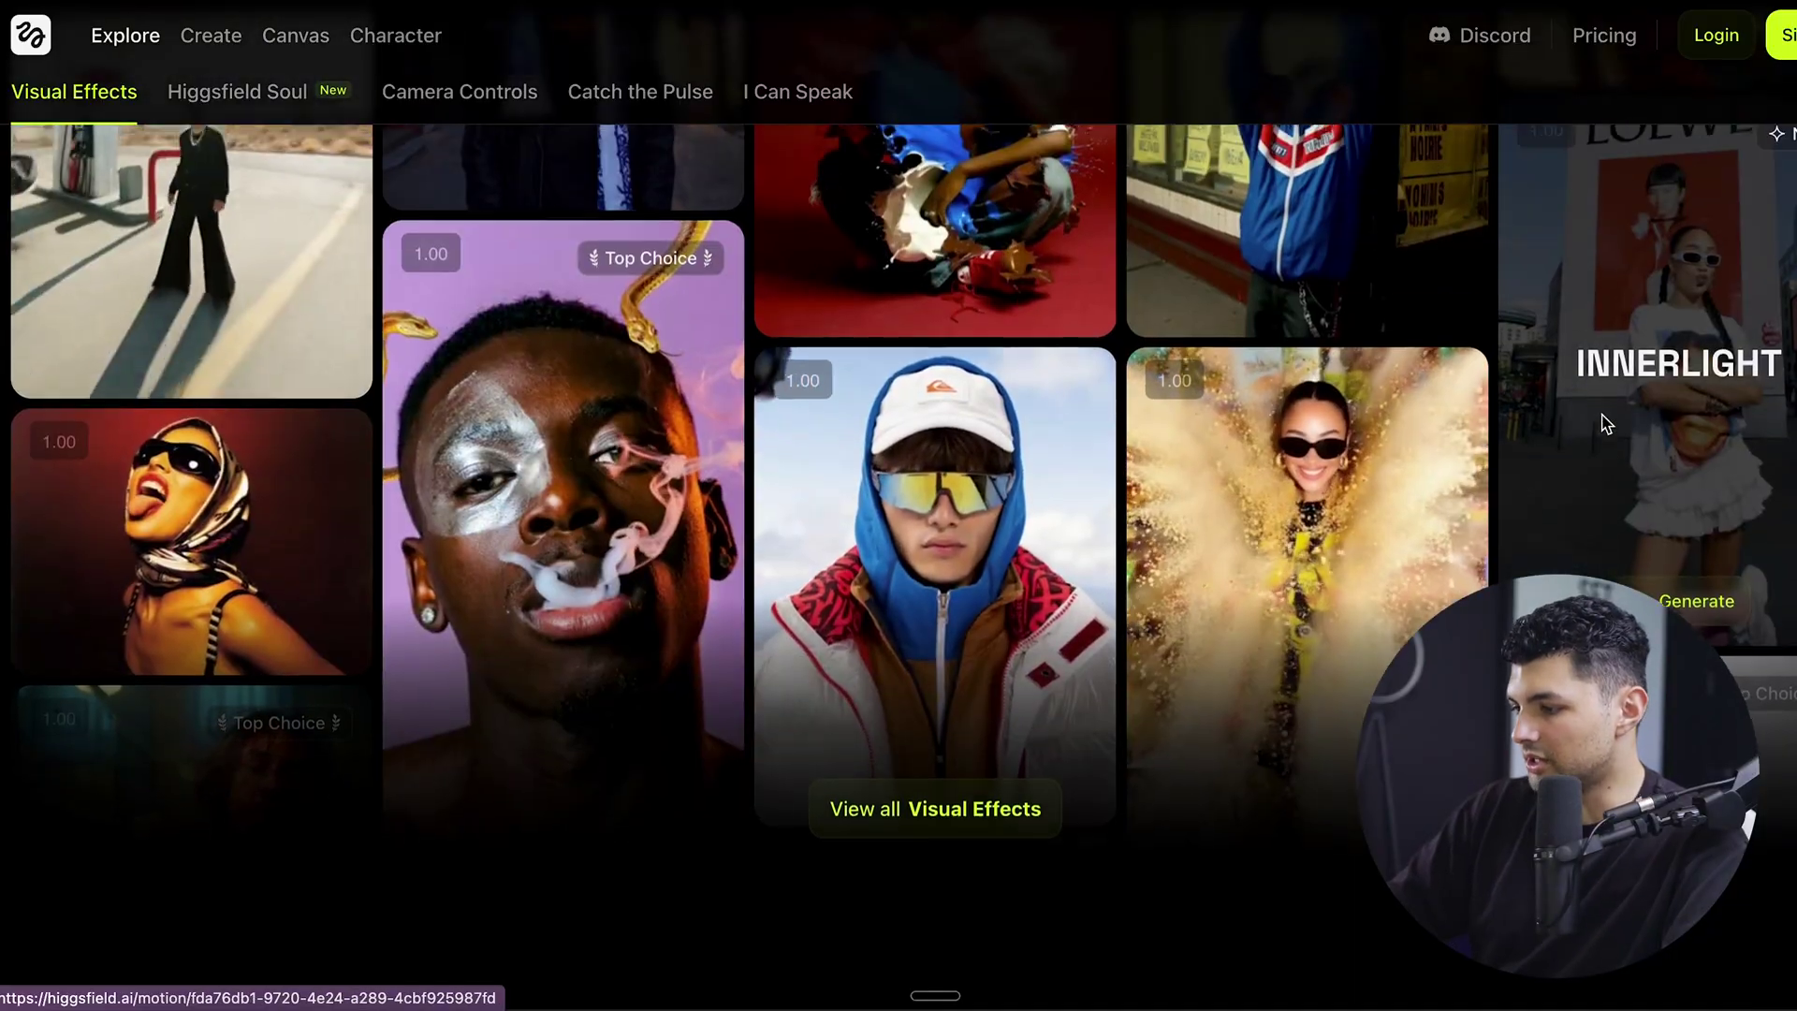
{"action": "scroll", "coordinate": [56, 281], "scroll_direction": "up", "scroll_amount": 4}
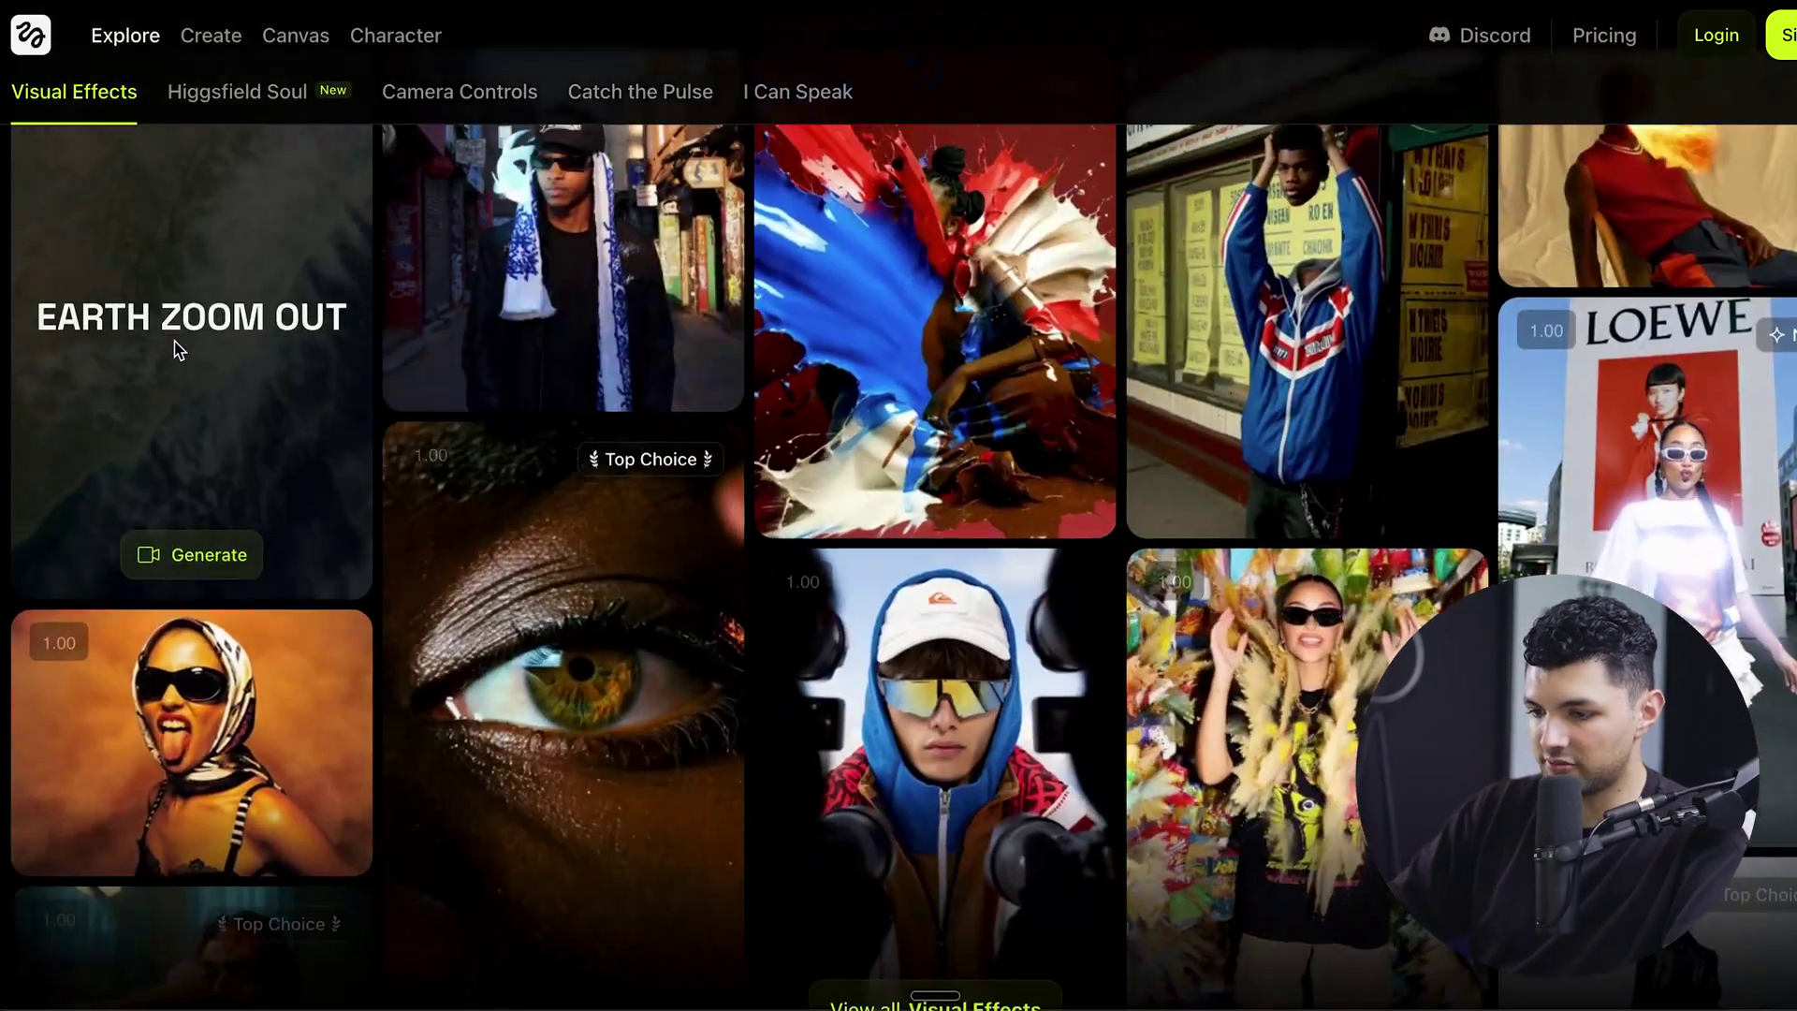
{"action": "scroll", "coordinate": [351, 609], "scroll_direction": "down", "scroll_amount": 6}
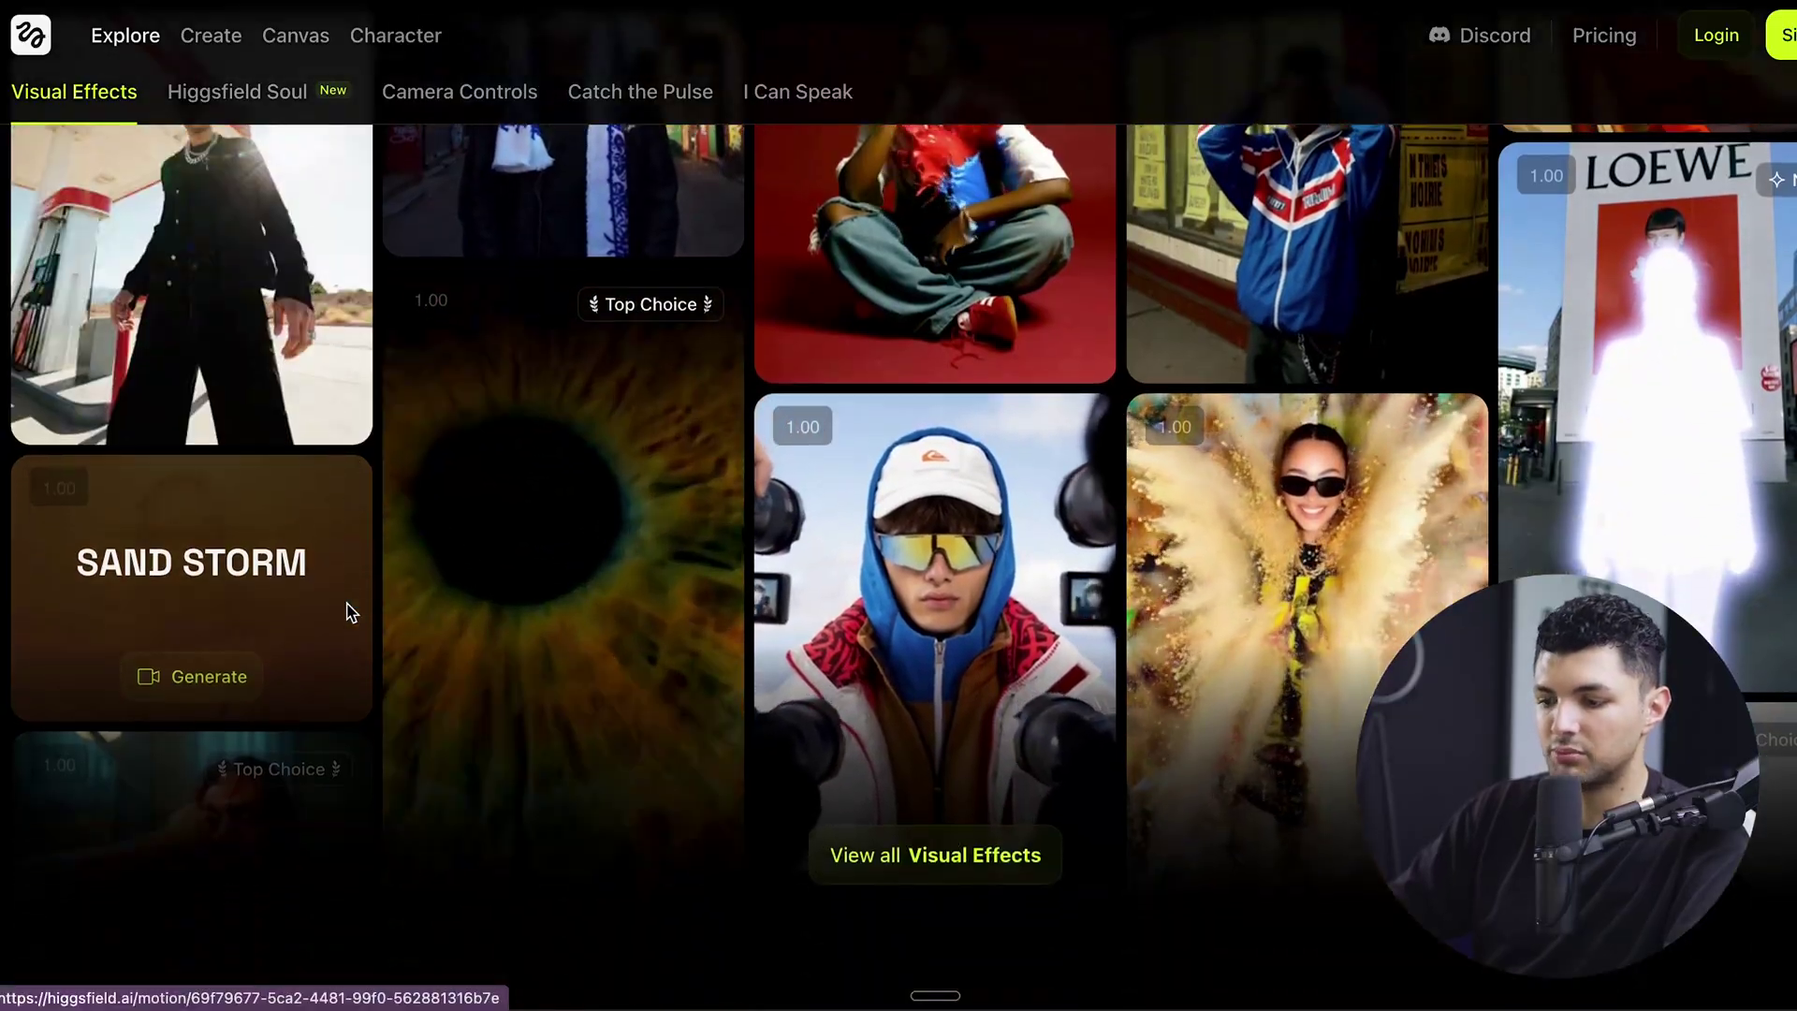
Scroll the Explore page down through the Higgsfield Soul gallery
{"action": "scroll", "coordinate": [589, 650], "scroll_direction": "down", "scroll_amount": 10}
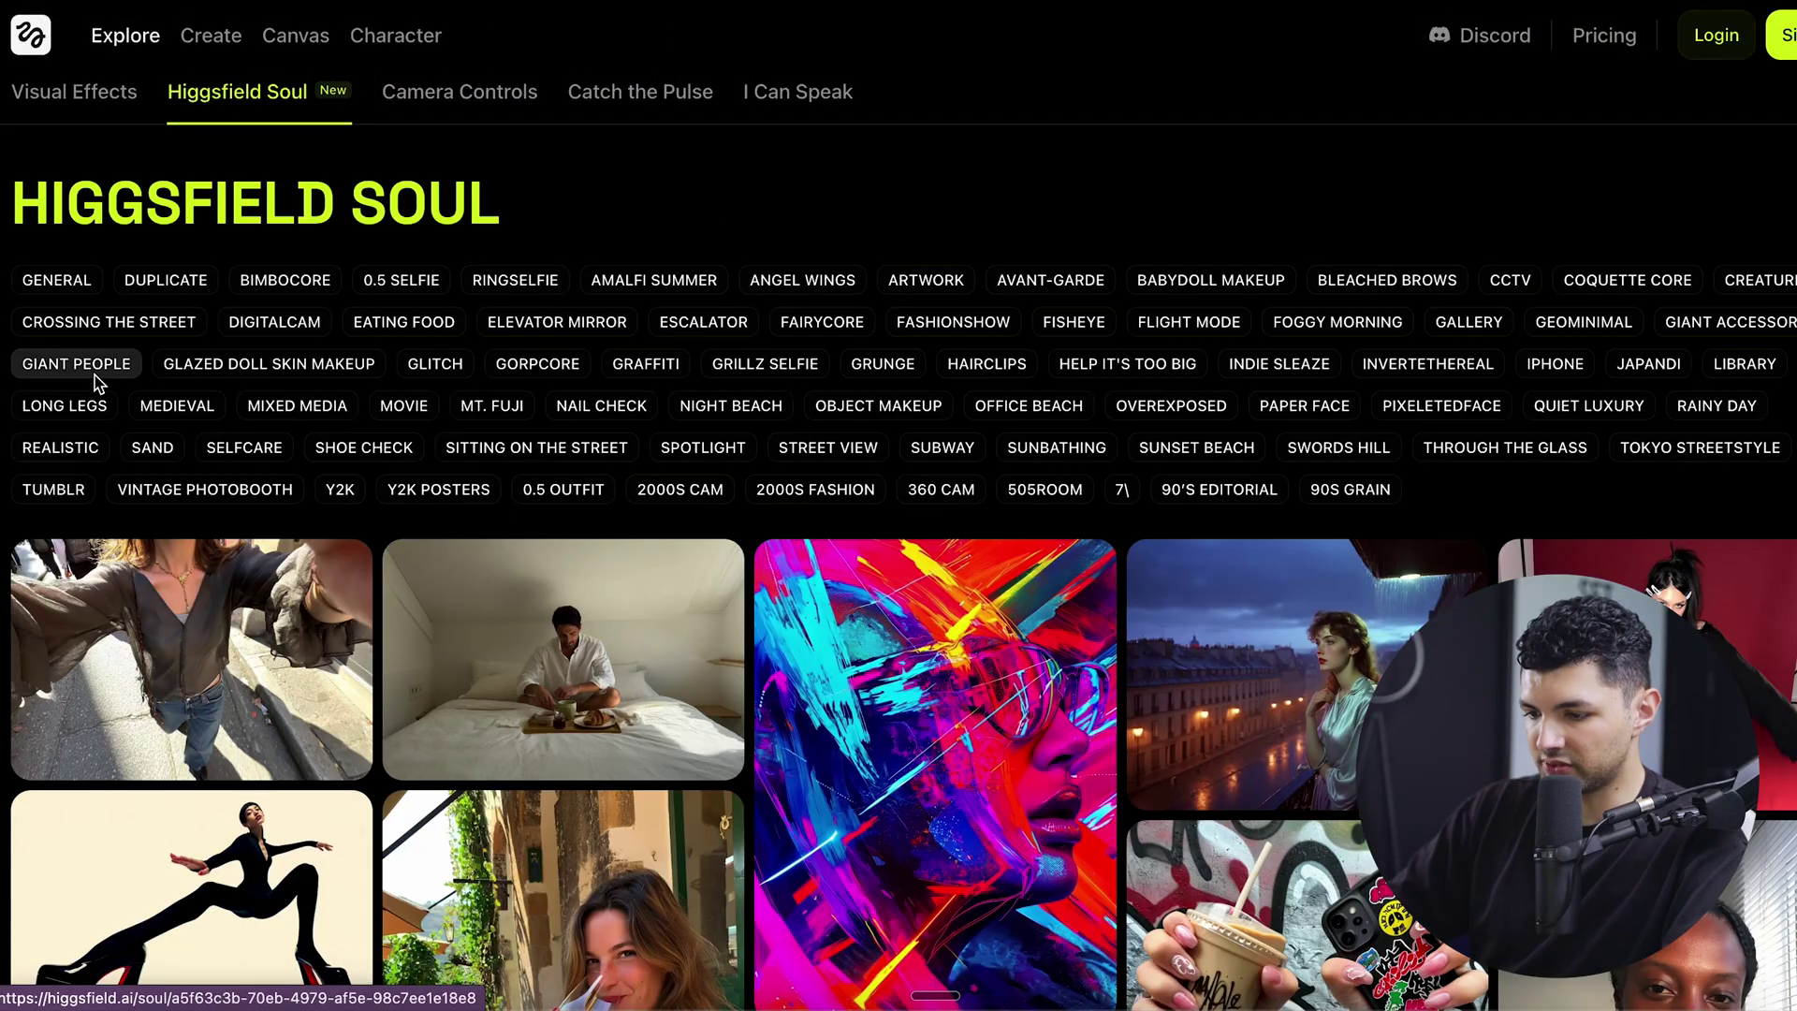
{"action": "scroll", "coordinate": [245, 611], "scroll_direction": "down", "scroll_amount": 2}
{"action": "scroll", "coordinate": [245, 610], "scroll_direction": "up", "scroll_amount": 1}
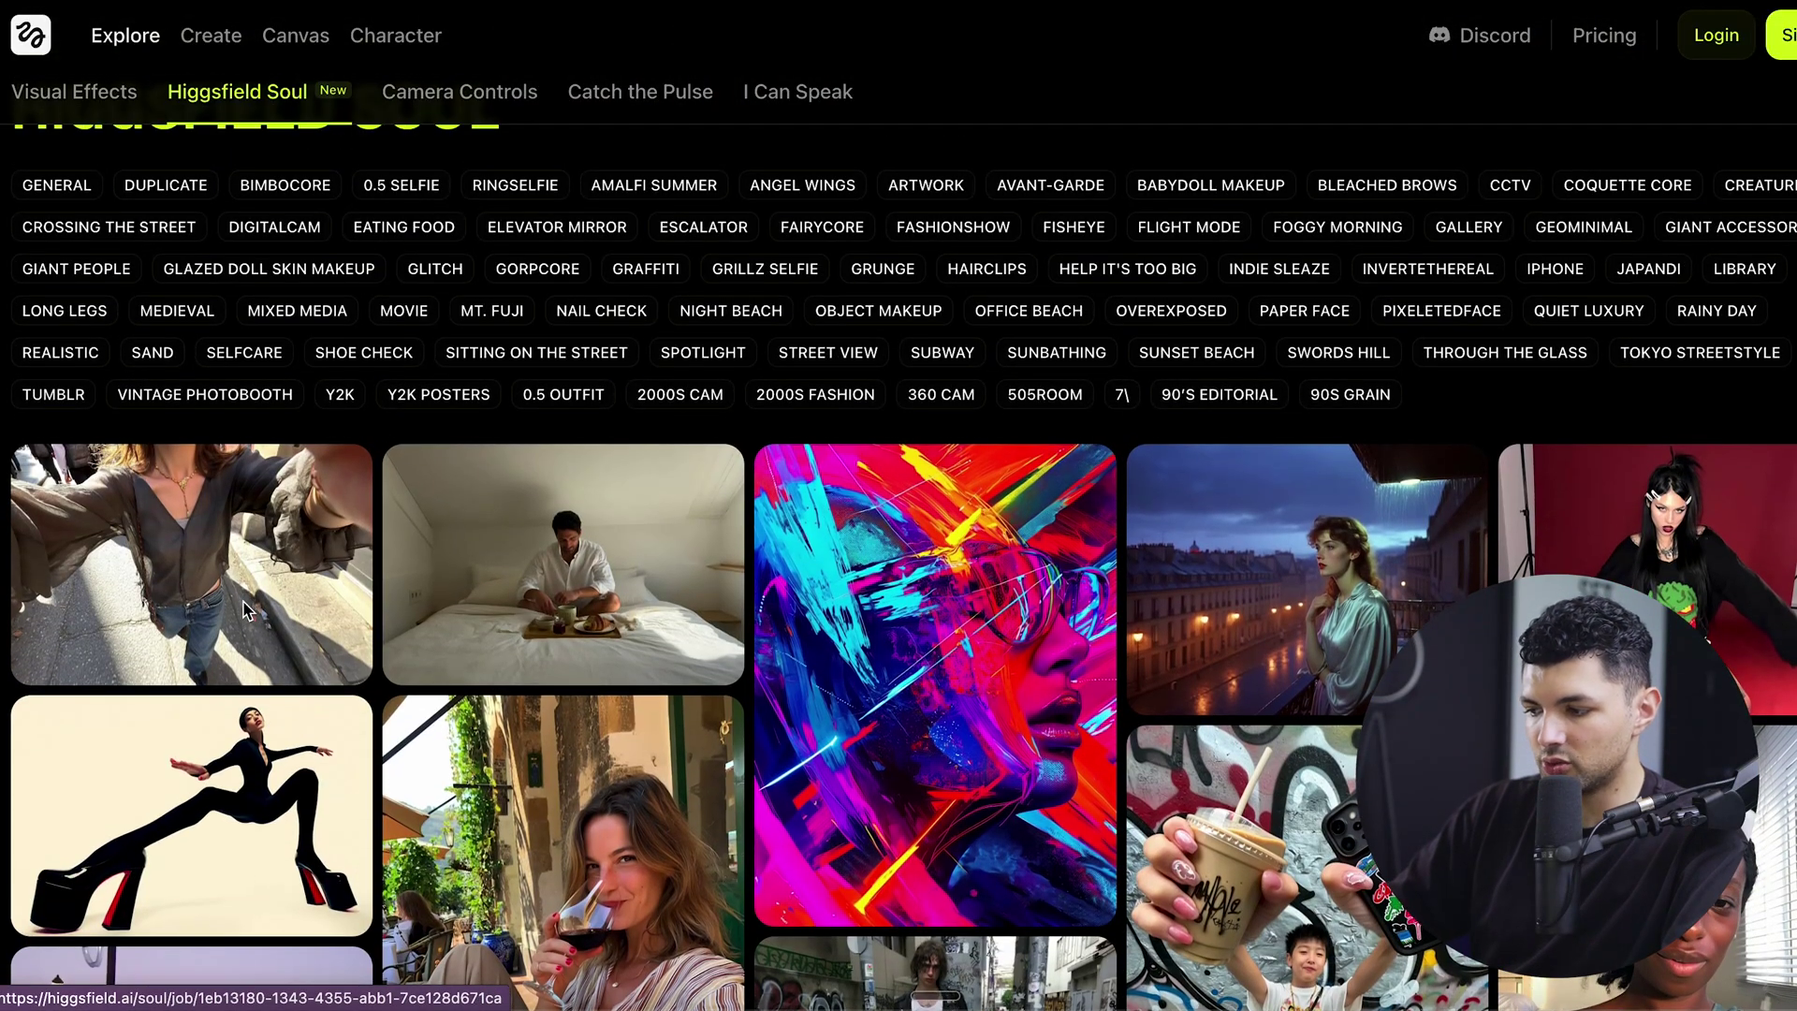
{"action": "scroll", "coordinate": [245, 610], "scroll_direction": "down", "scroll_amount": 2}
{"action": "scroll", "coordinate": [246, 610], "scroll_direction": "down", "scroll_amount": 4}
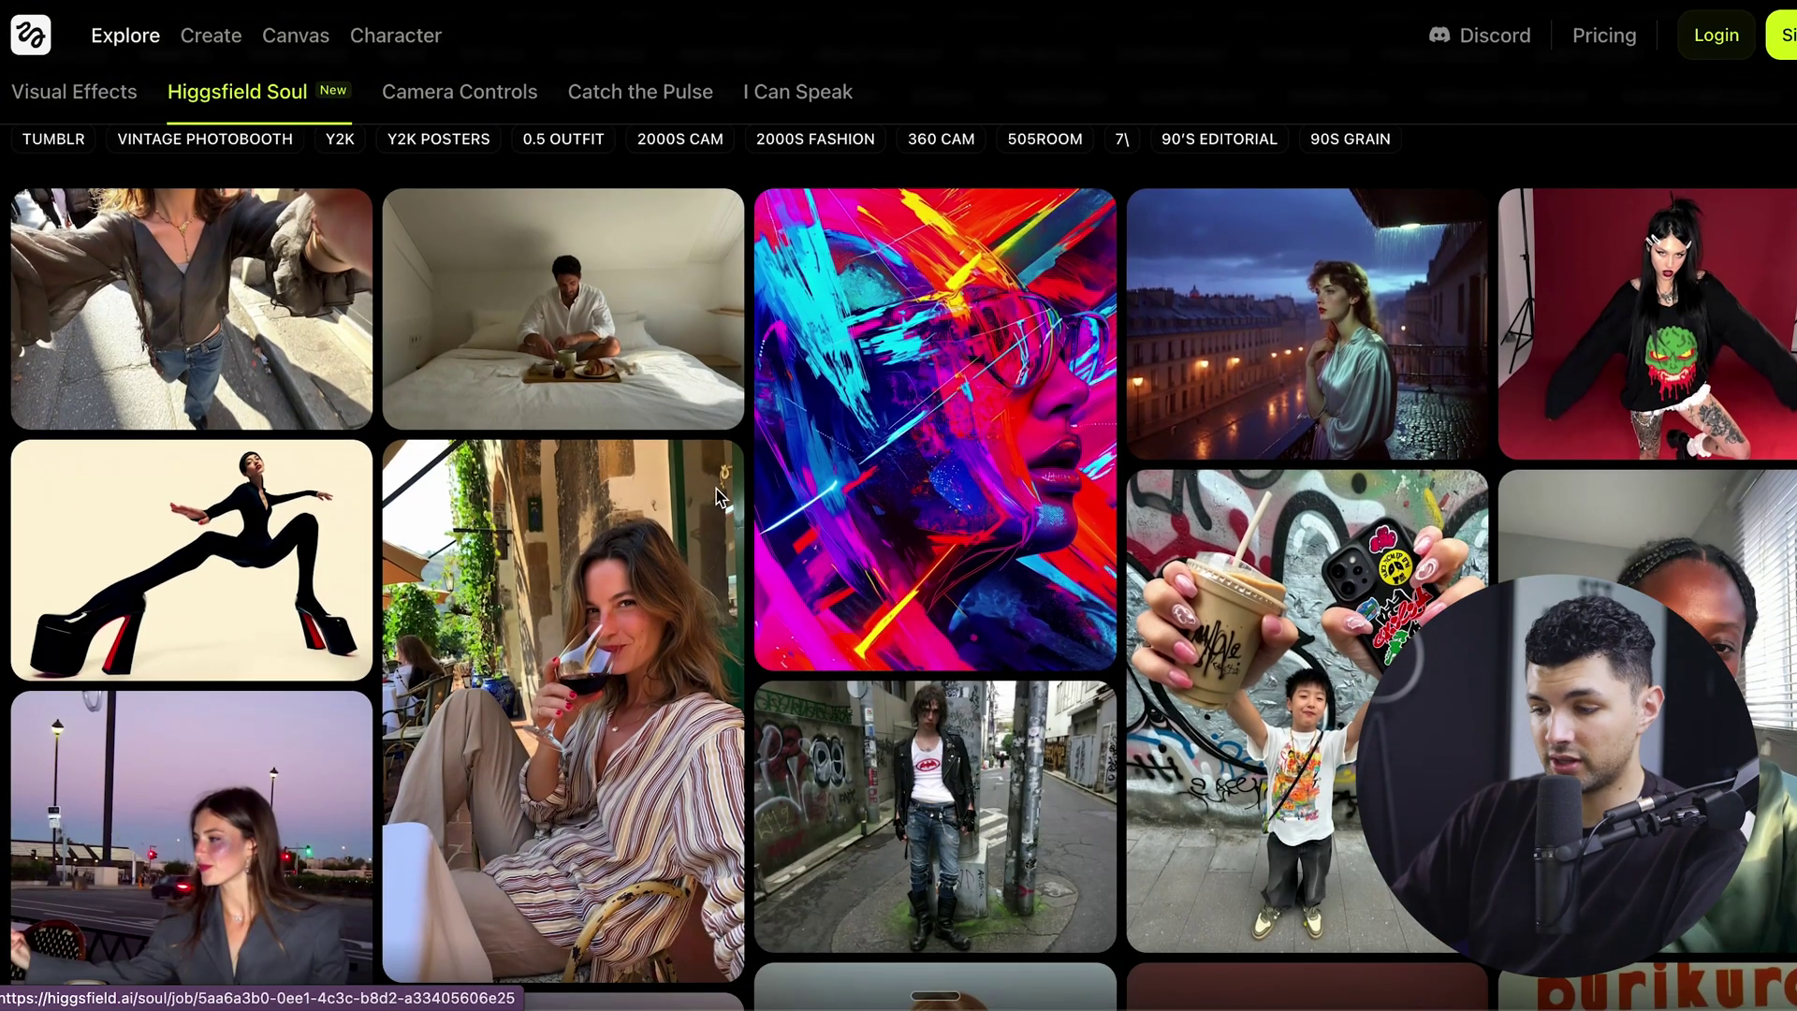
{"action": "scroll", "coordinate": [719, 496], "scroll_direction": "down", "scroll_amount": 7}
{"action": "scroll", "coordinate": [812, 536], "scroll_direction": "up", "scroll_amount": 8}
{"action": "scroll", "coordinate": [555, 660], "scroll_direction": "down", "scroll_amount": 5}
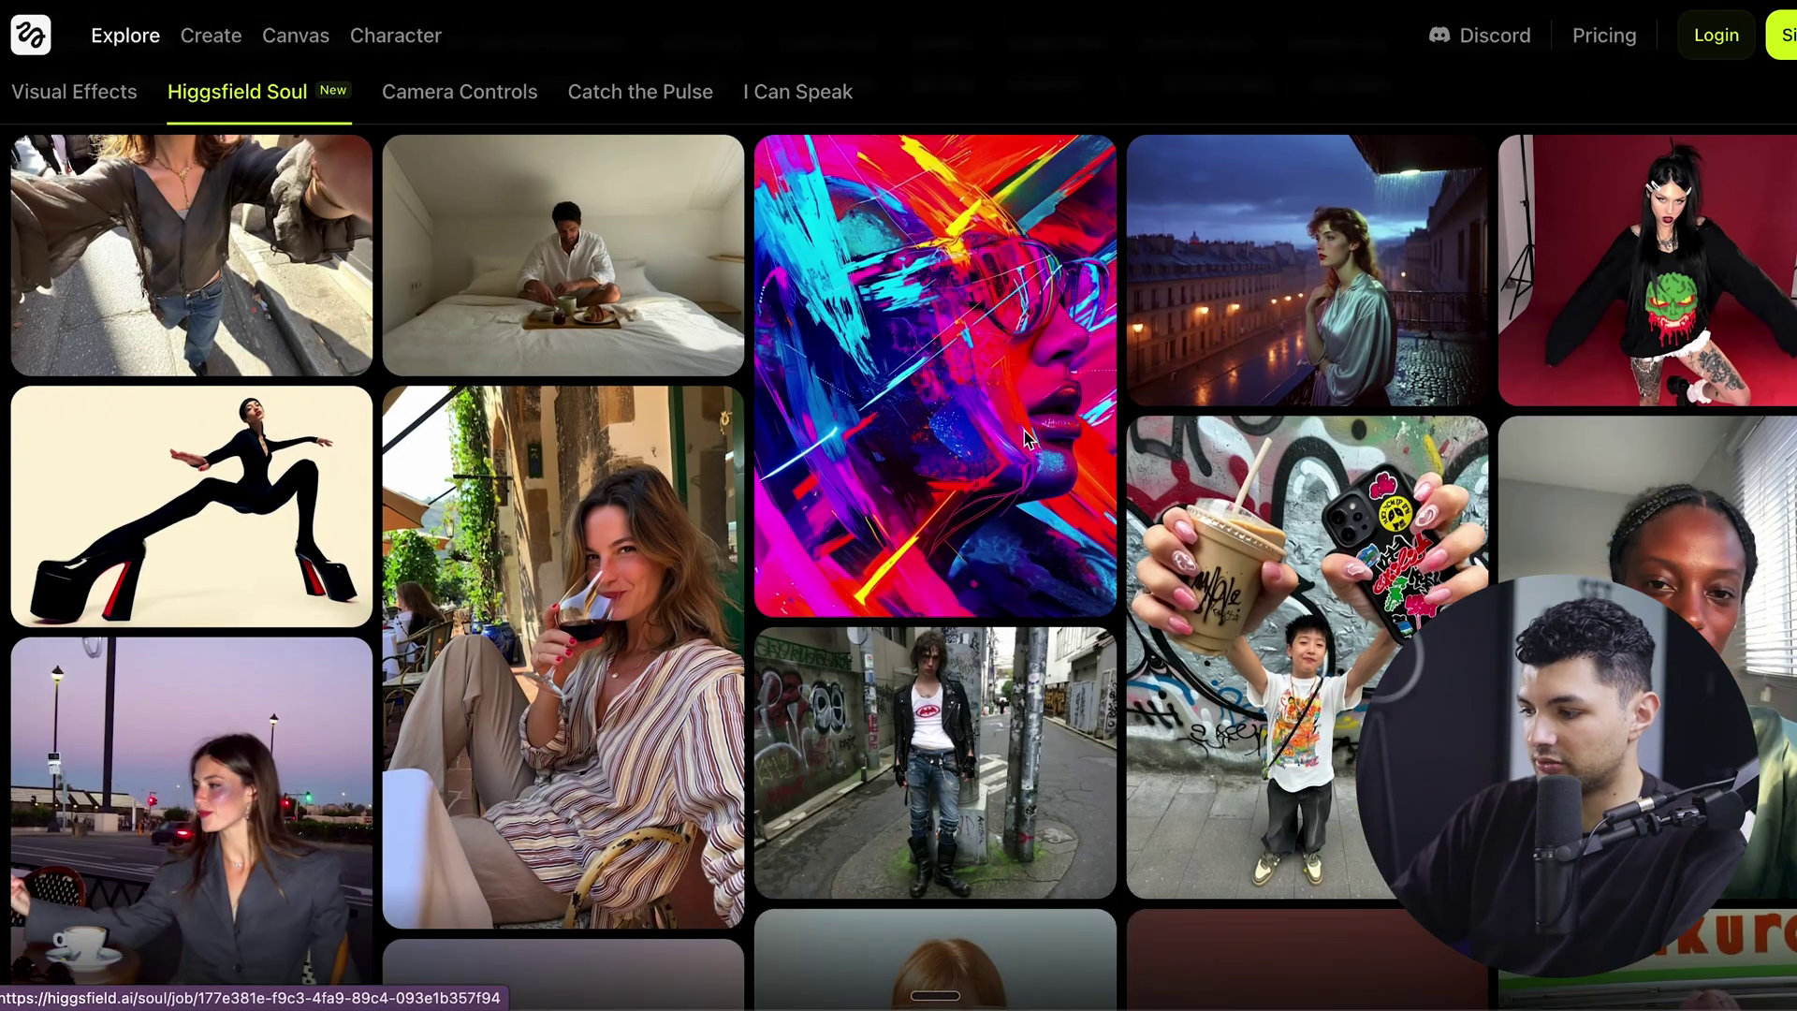
{"action": "scroll", "coordinate": [591, 550], "scroll_direction": "down", "scroll_amount": 3}
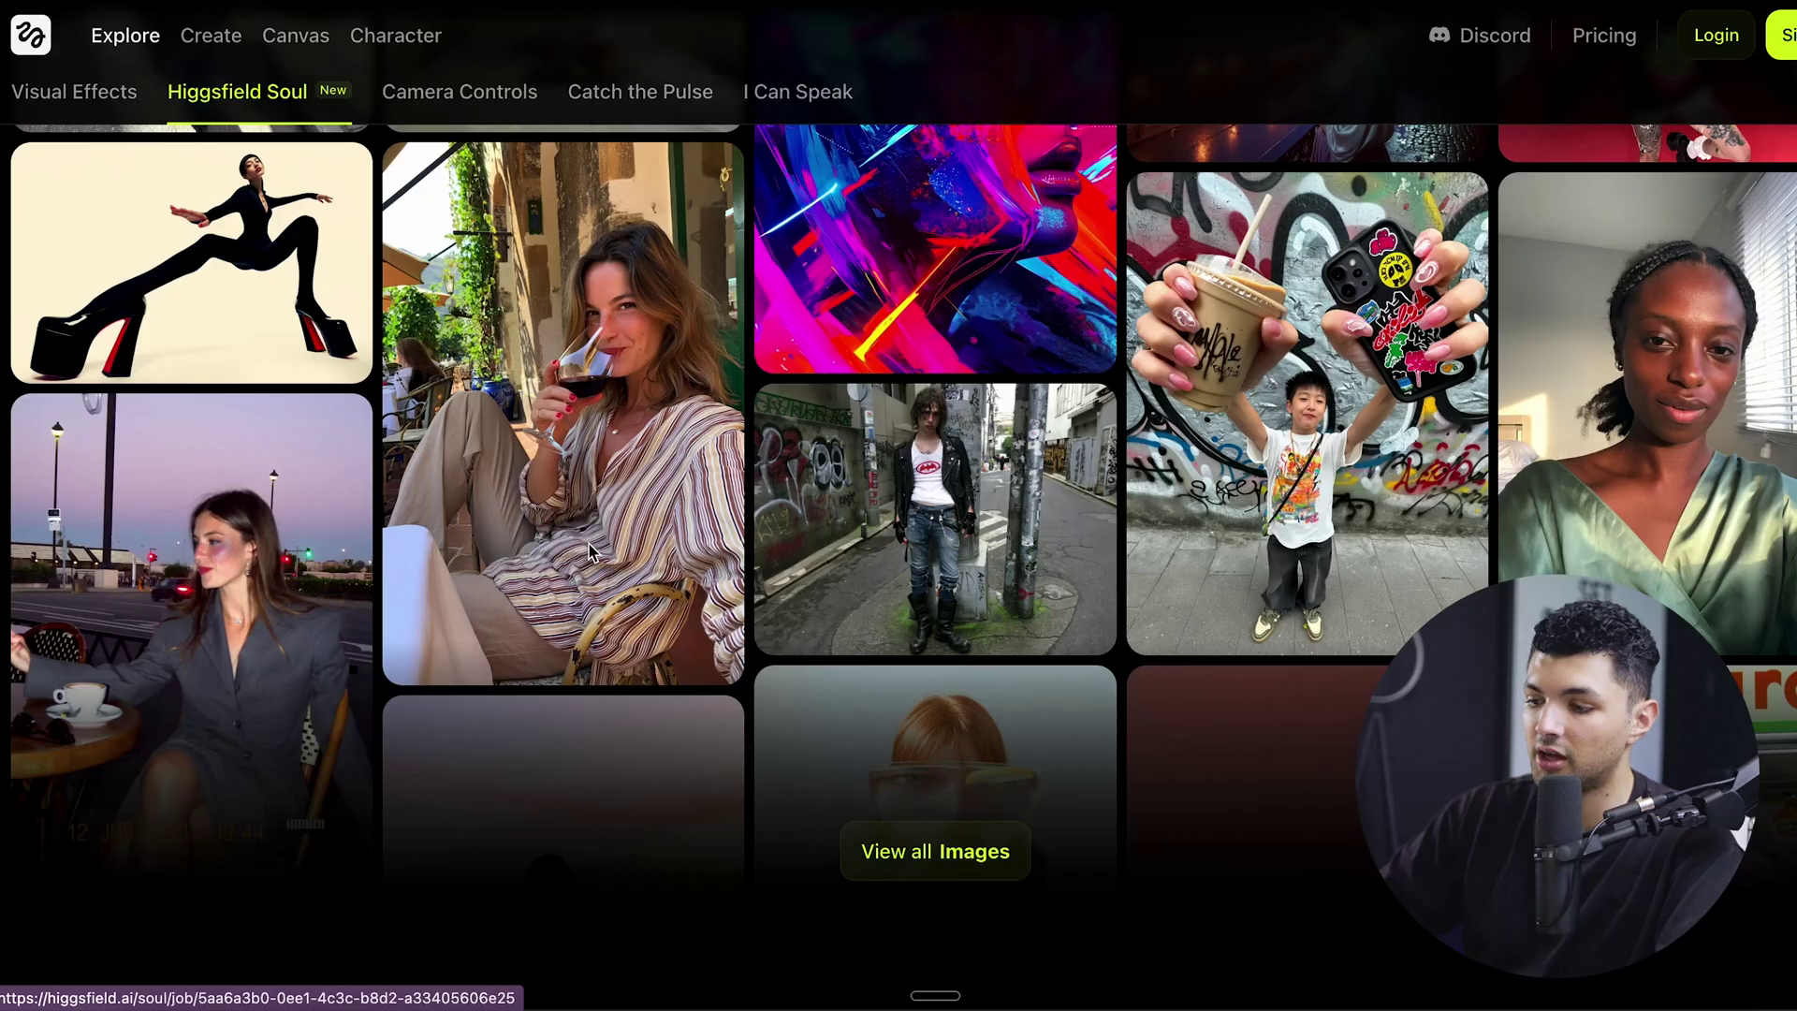
{"action": "scroll", "coordinate": [591, 552], "scroll_direction": "up", "scroll_amount": 1}
Switch to the Camera Controls presets and preview their cards
{"action": "left_click", "coordinate": [459, 91]}
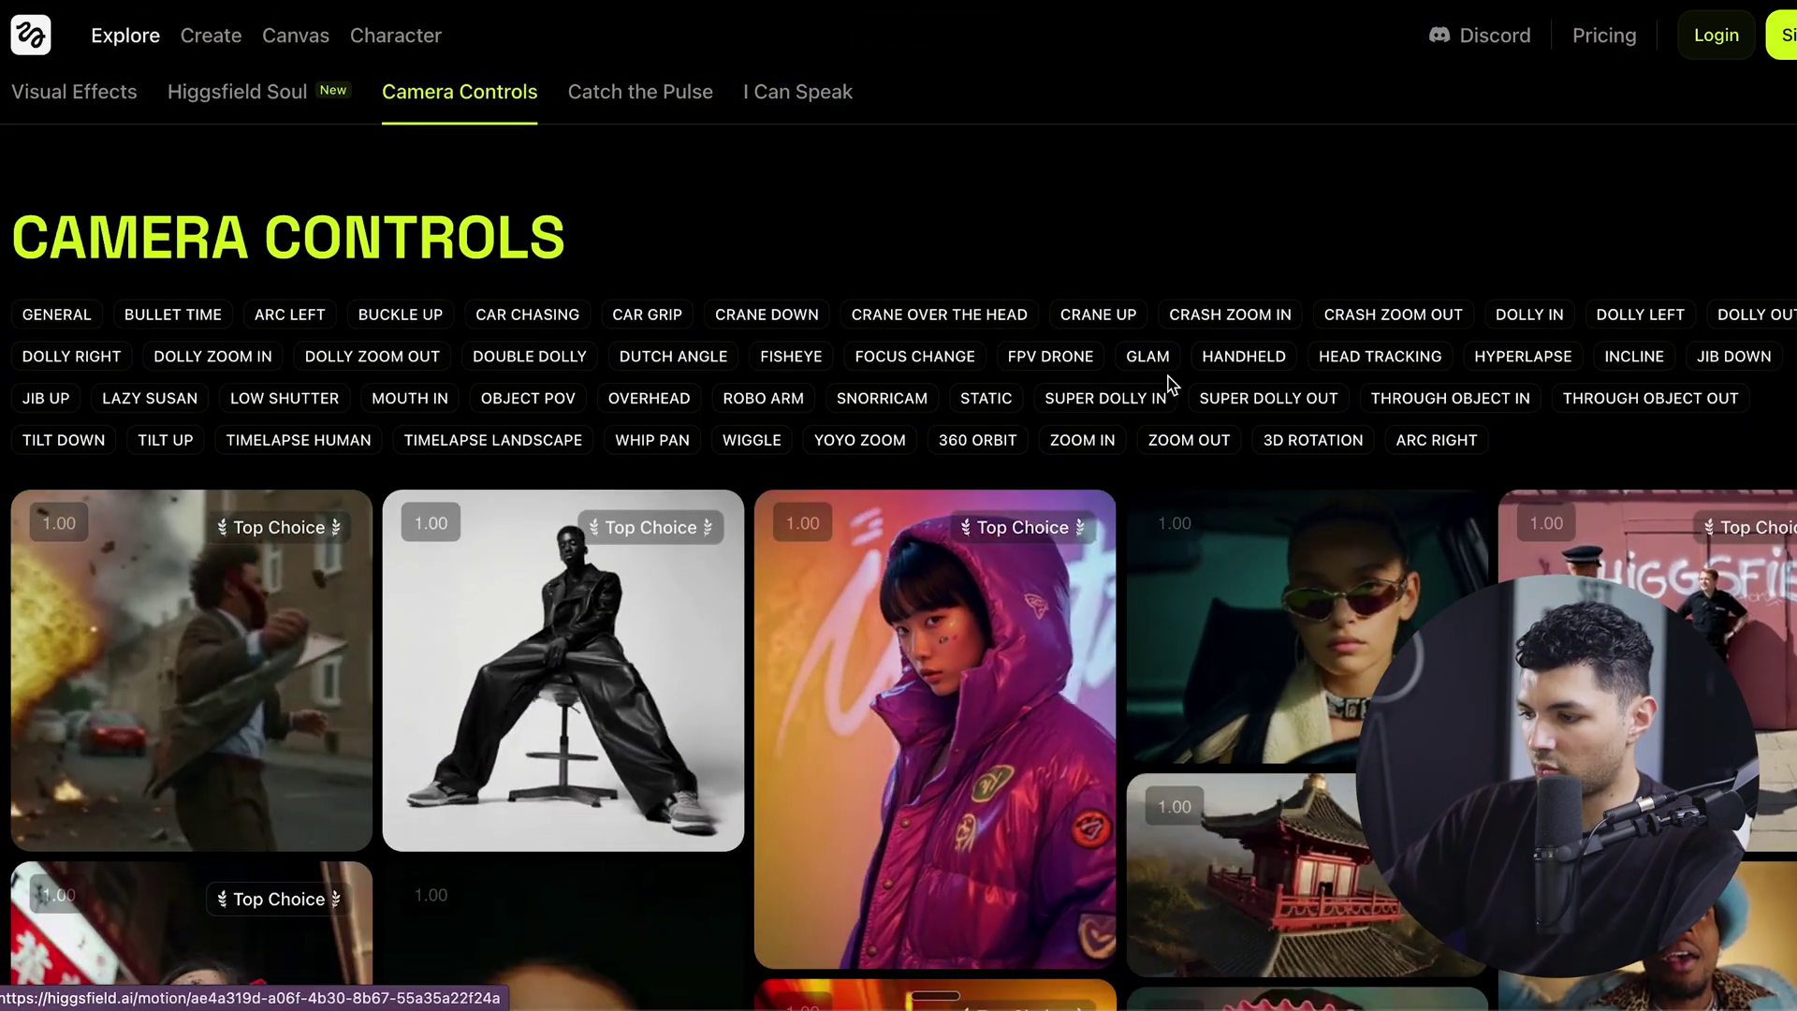
{"action": "scroll", "coordinate": [859, 496], "scroll_direction": "down", "scroll_amount": 5}
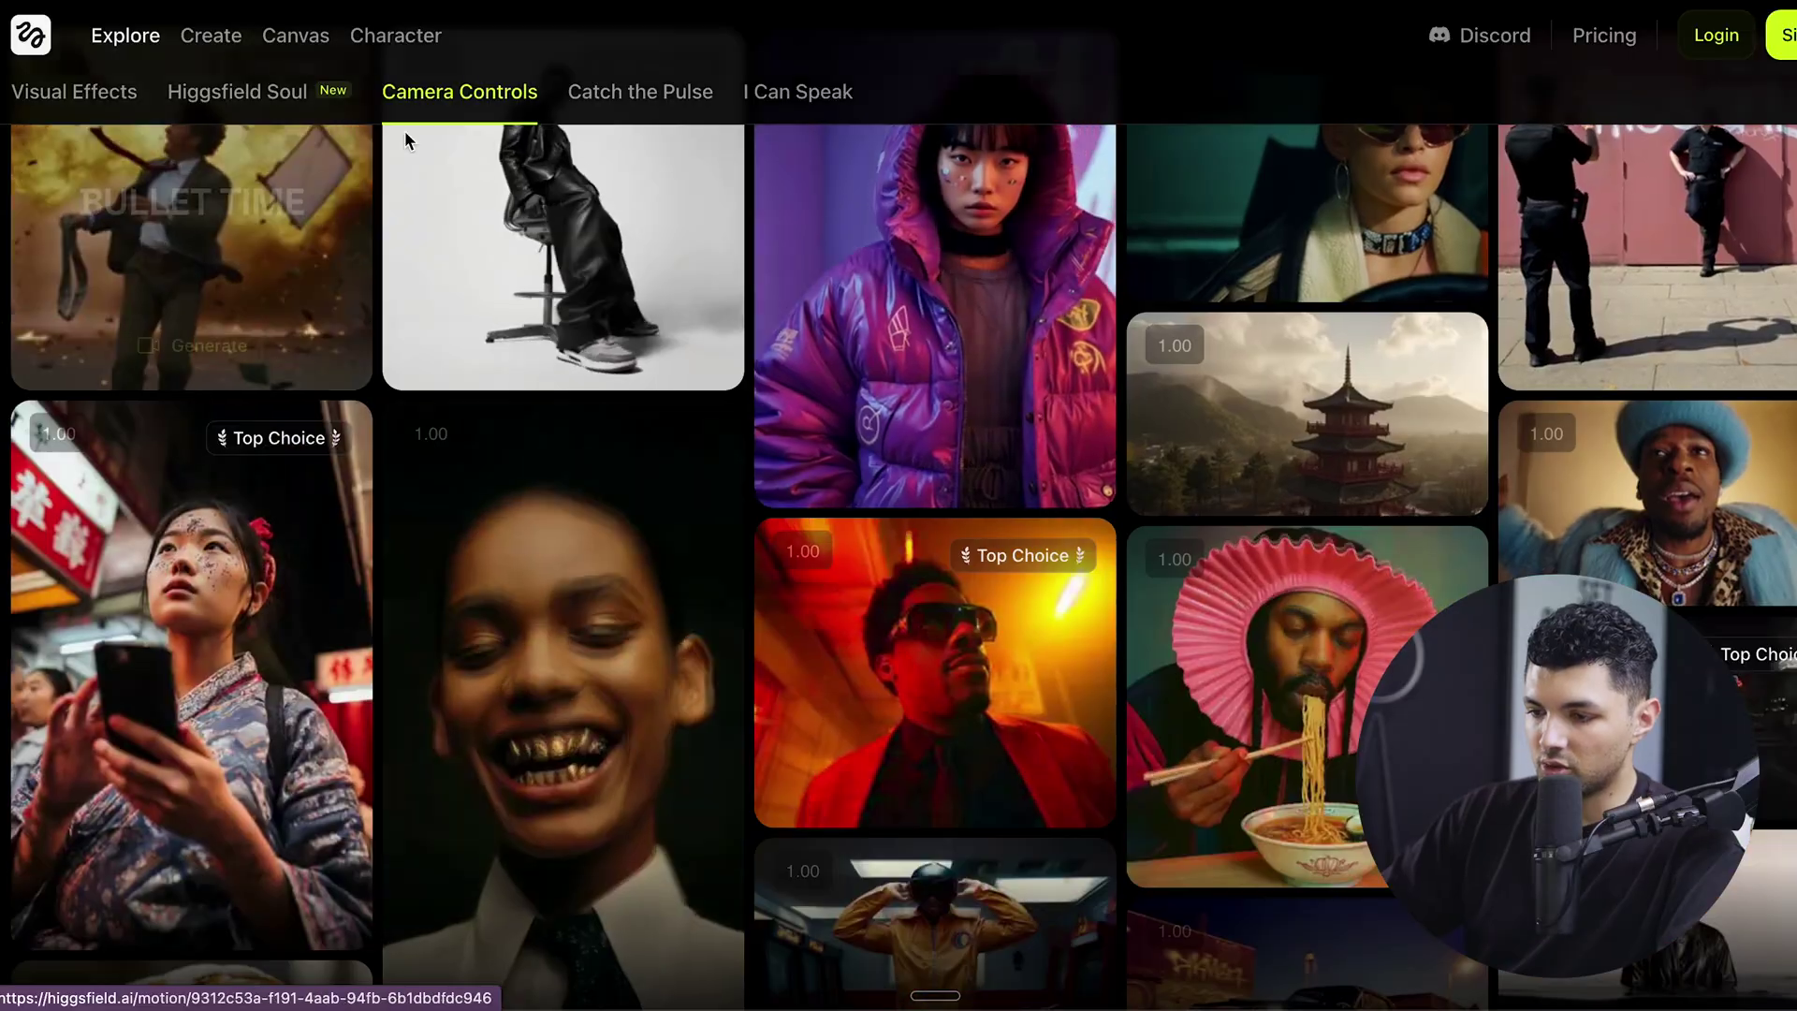
{"action": "scroll", "coordinate": [404, 131], "scroll_direction": "up", "scroll_amount": 2}
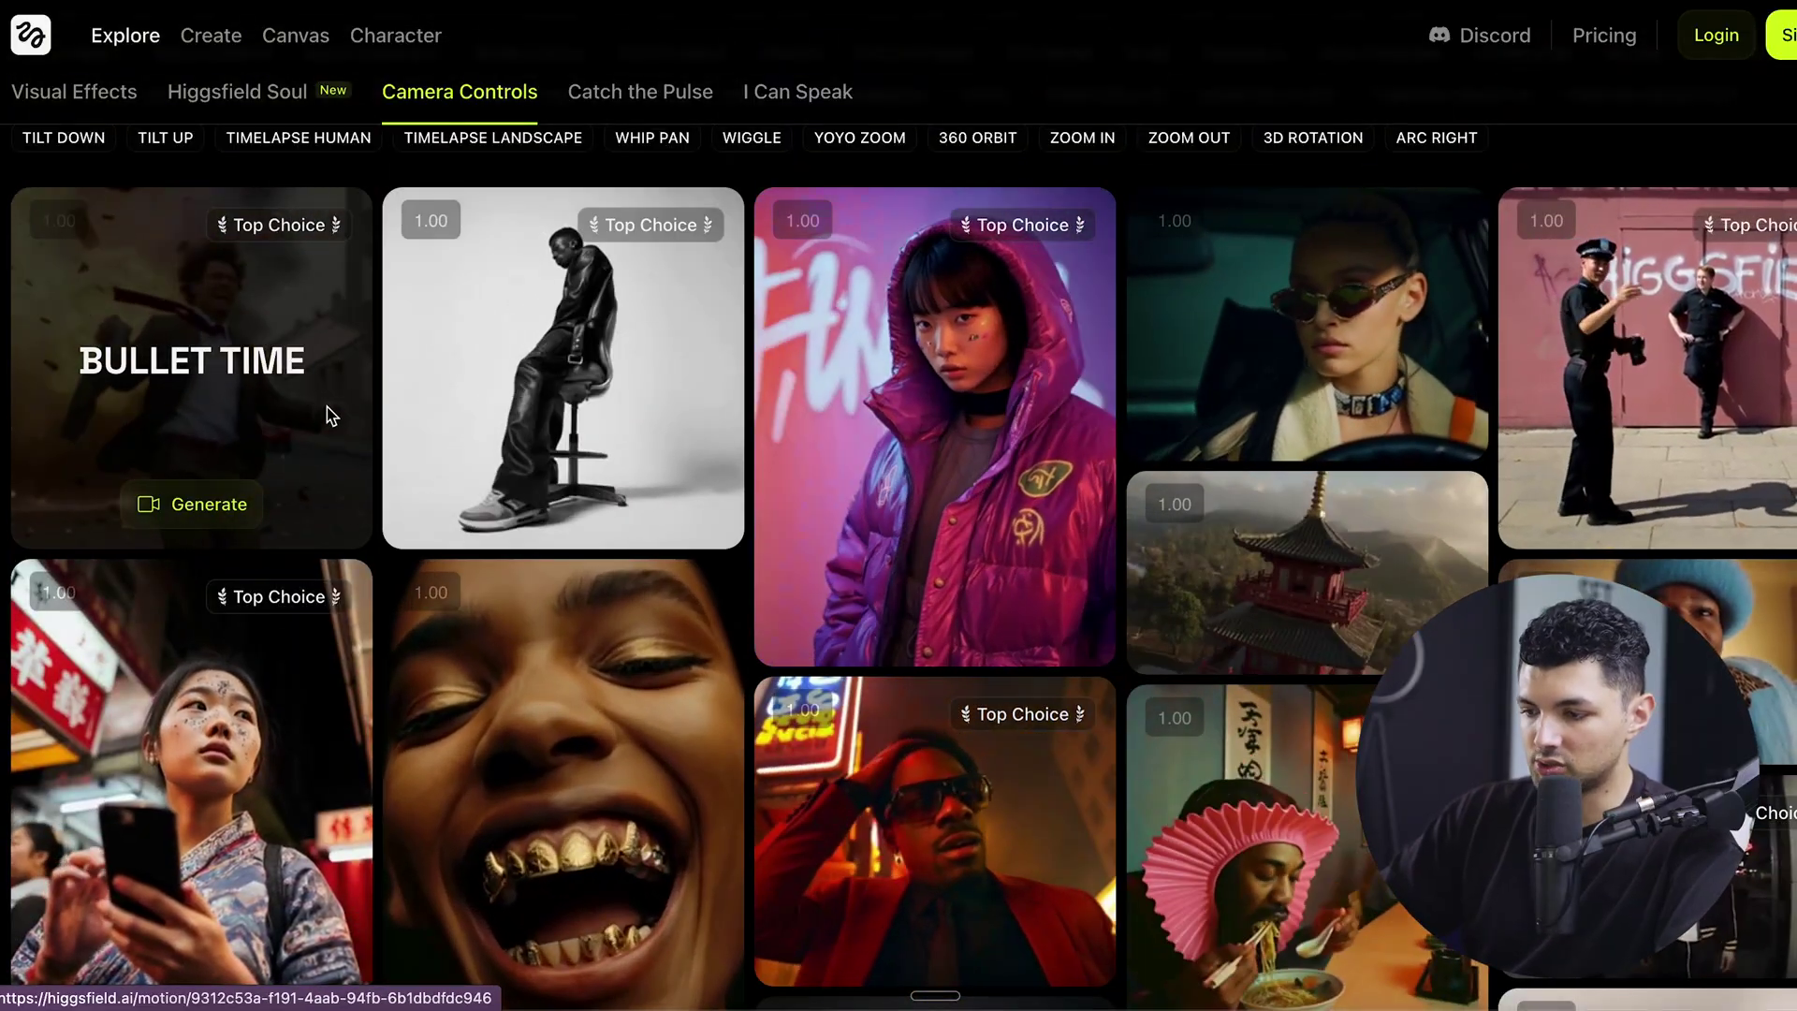
{"action": "mouse_move", "coordinate": [609, 404]}
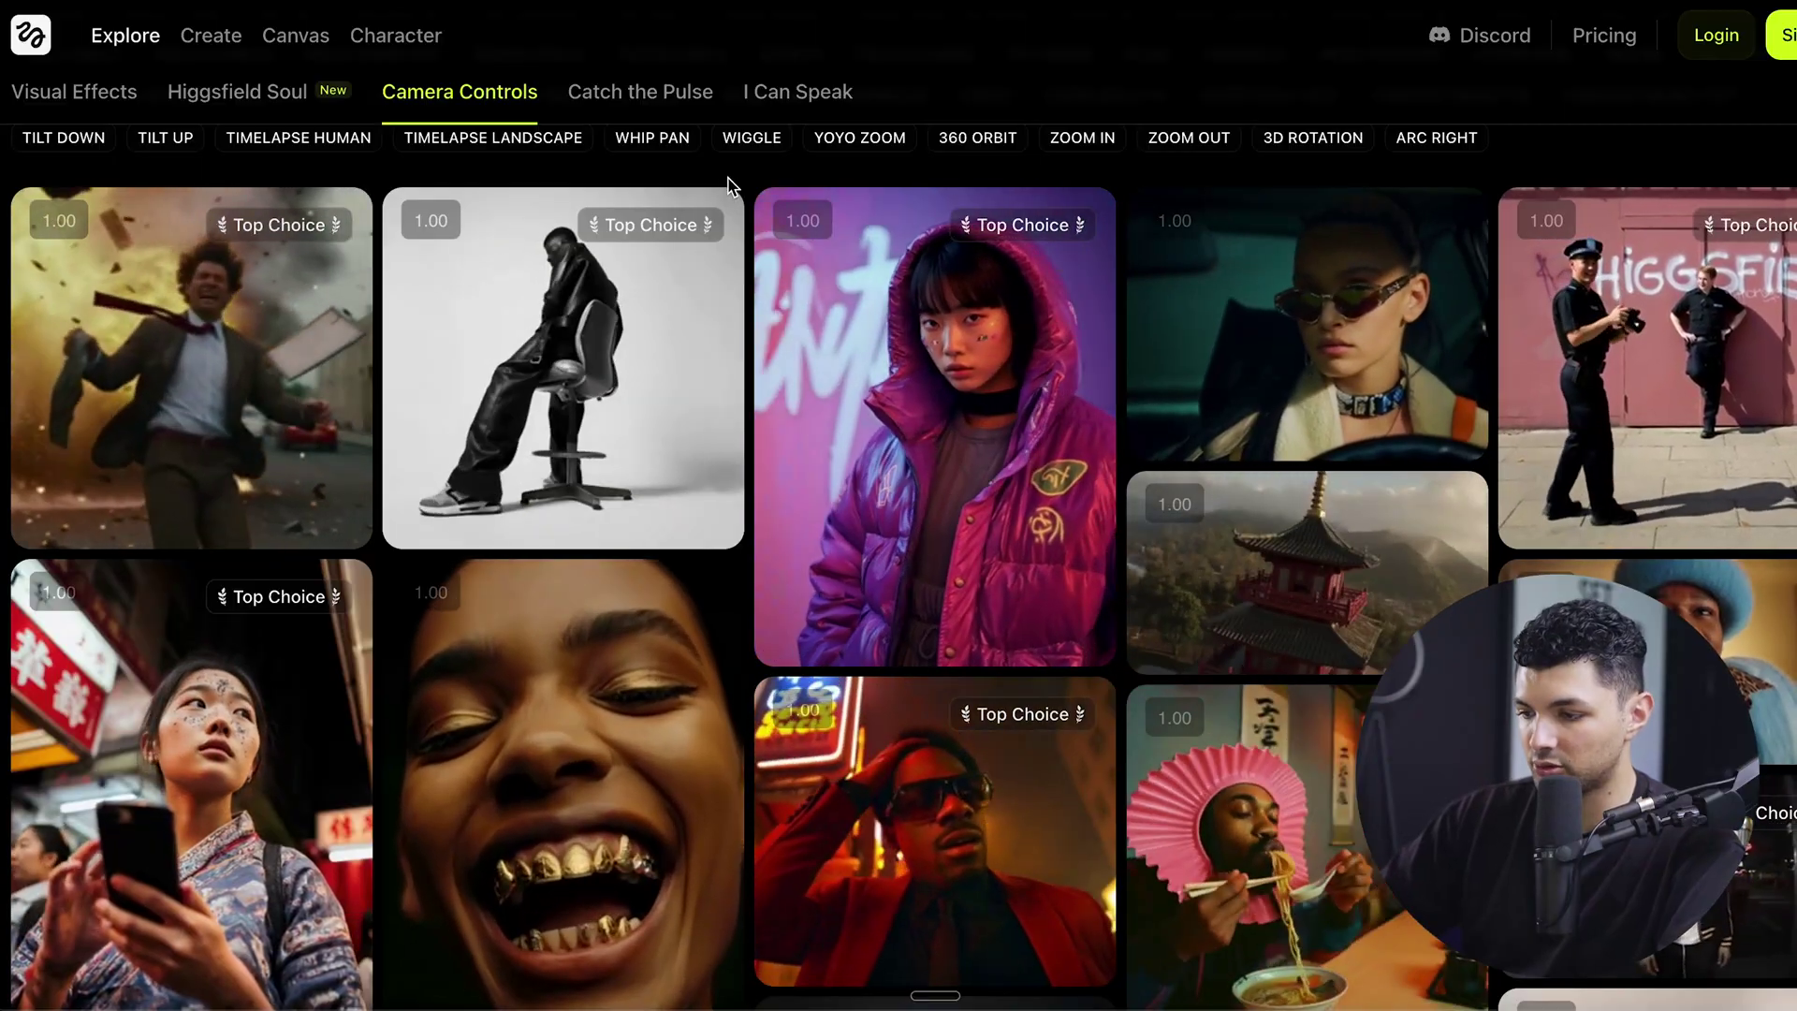
{"action": "mouse_move", "coordinate": [649, 362]}
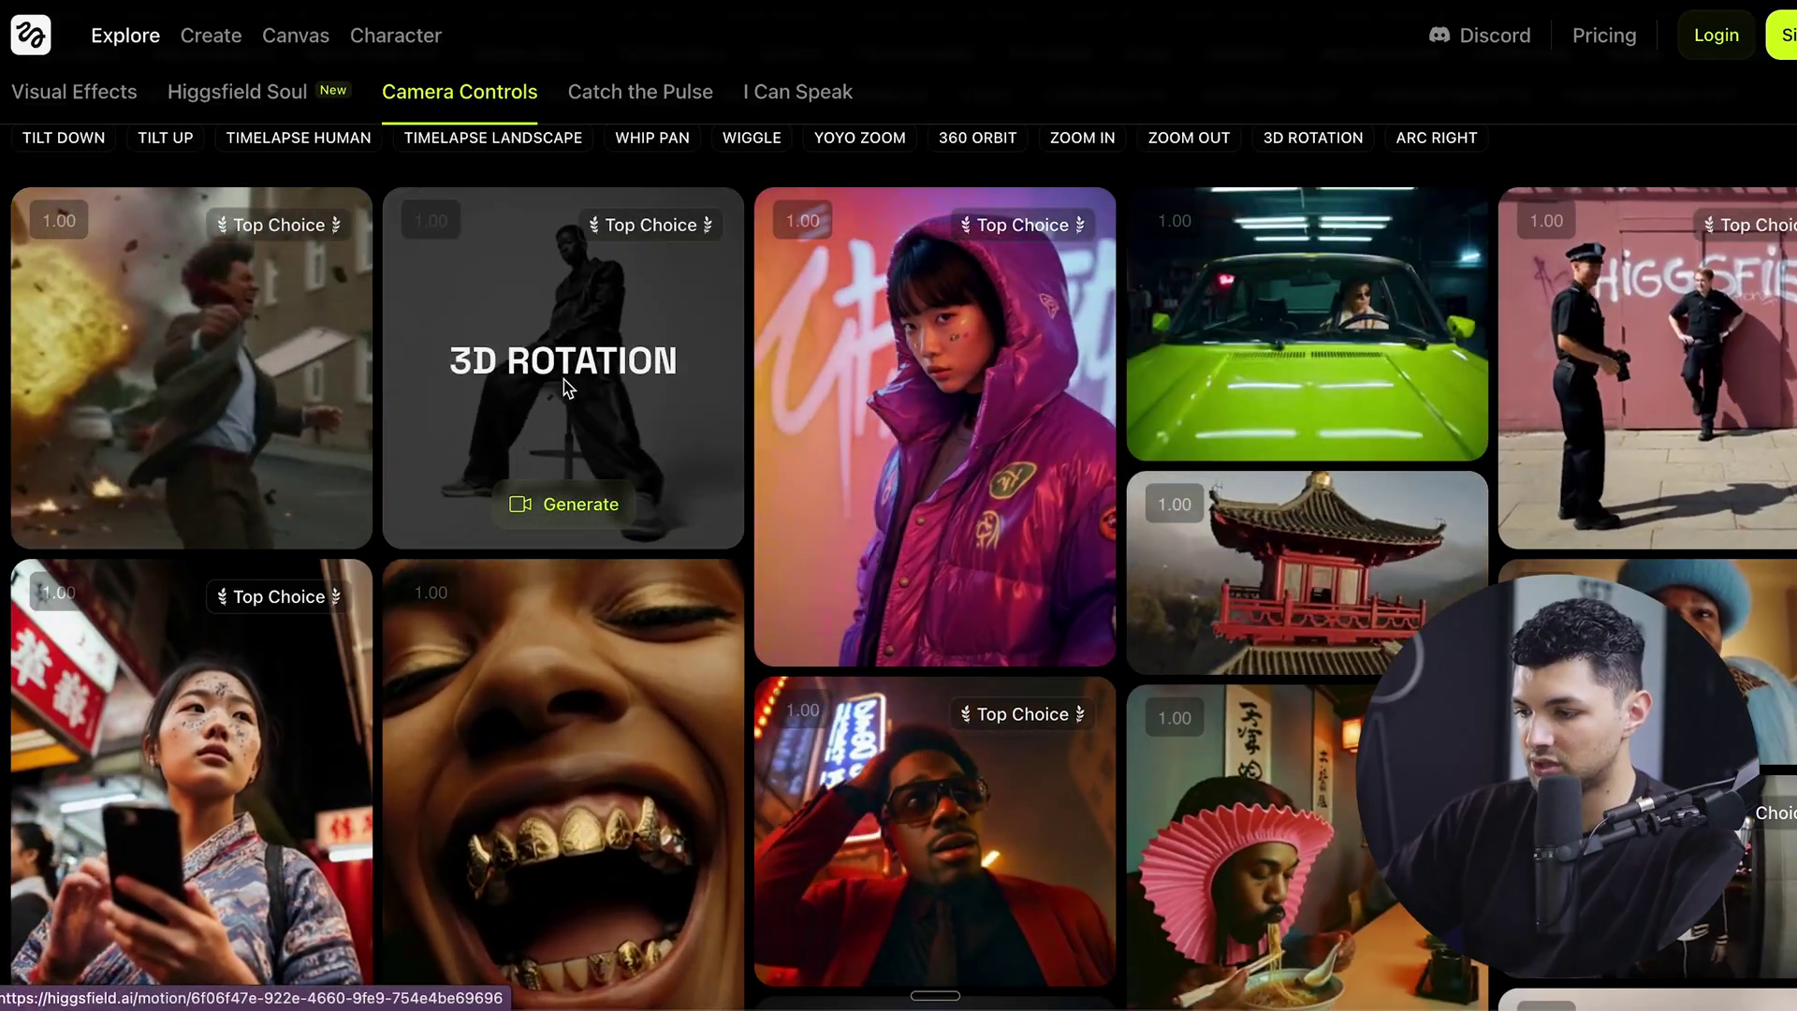
Move on to Catch the Pulse, showing Action Run, Boxing and Snowboard Carving
{"action": "scroll", "coordinate": [1159, 481], "scroll_direction": "down", "scroll_amount": 1}
{"action": "mouse_move", "coordinate": [1158, 481]}
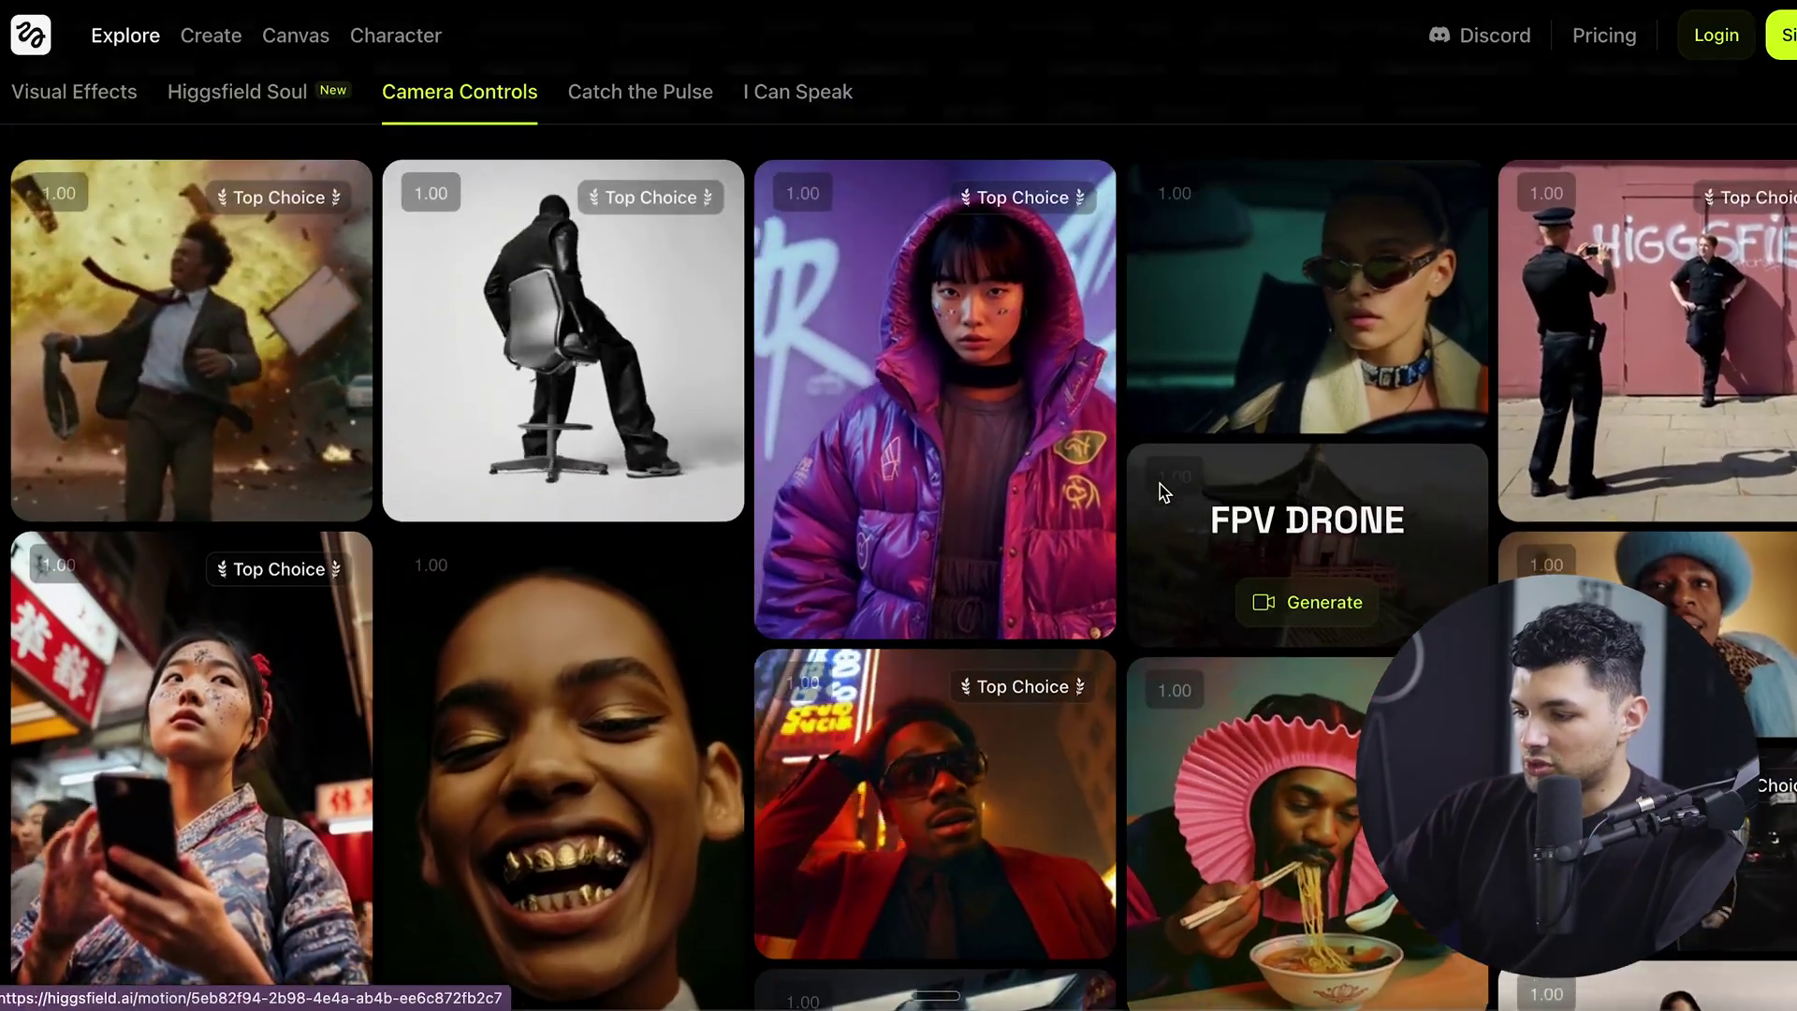
{"action": "scroll", "coordinate": [1159, 484], "scroll_direction": "up", "scroll_amount": 1}
{"action": "mouse_move", "coordinate": [974, 474]}
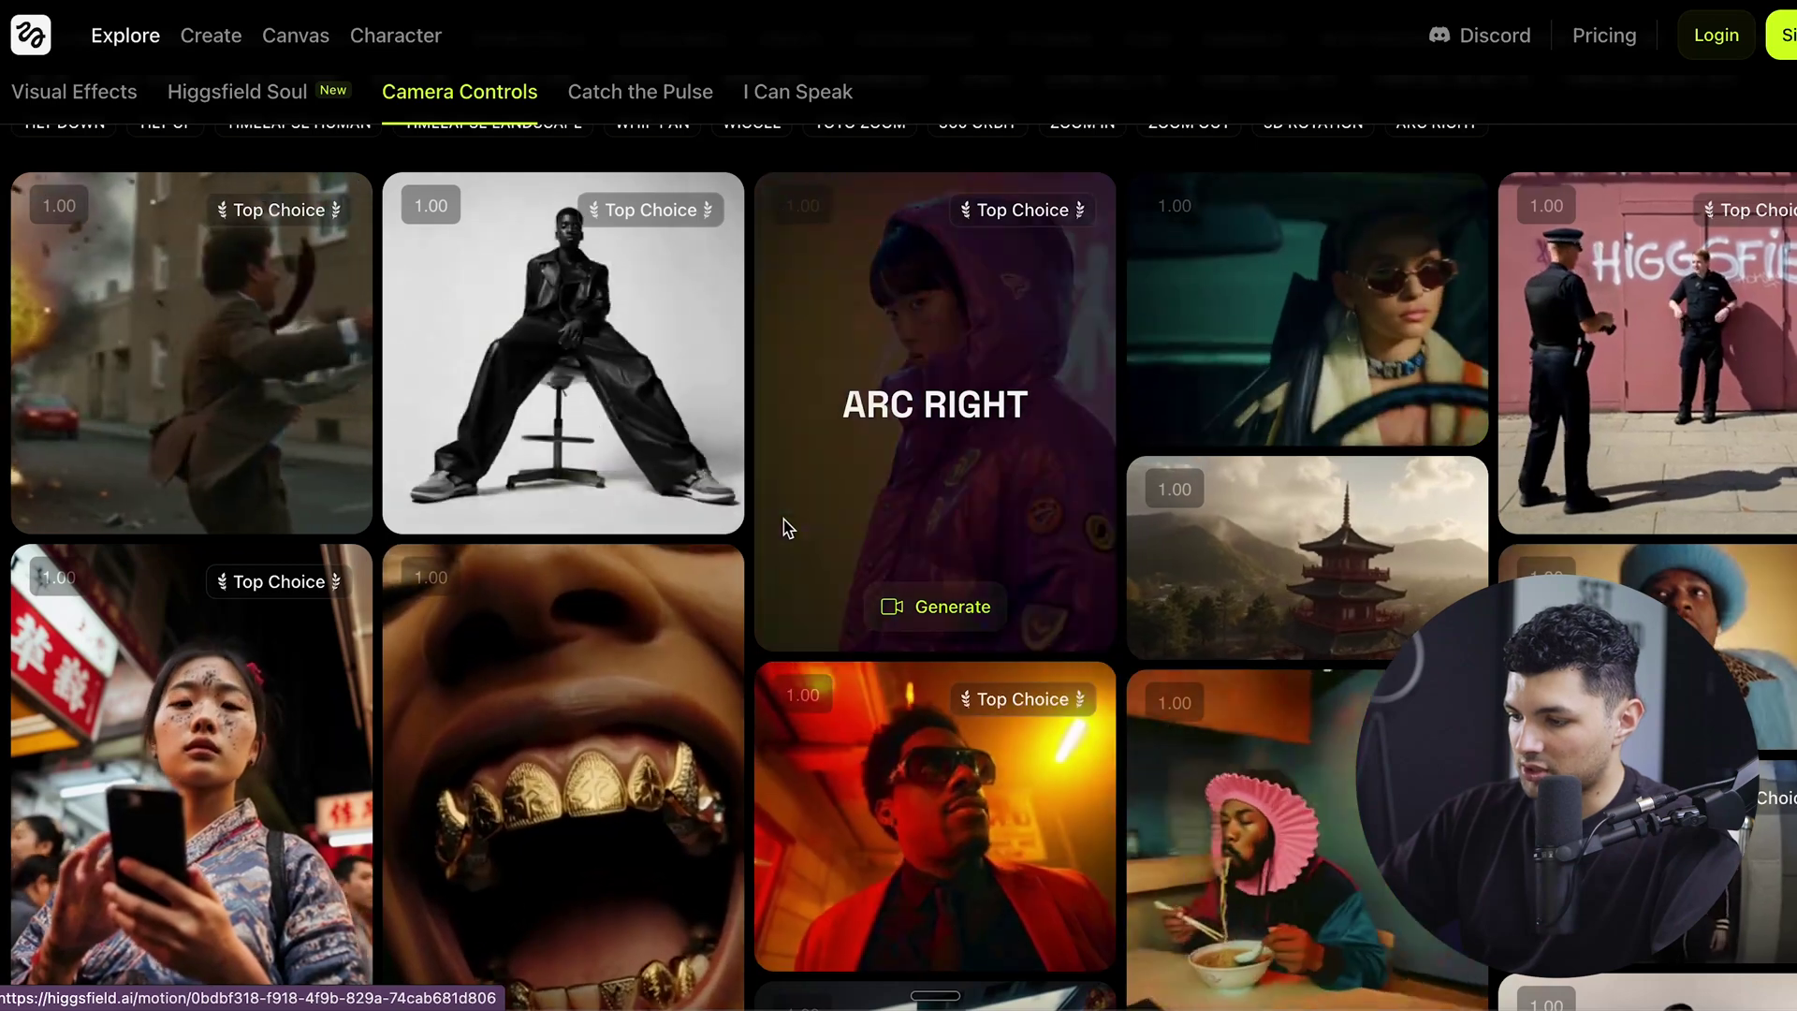
{"action": "mouse_move", "coordinate": [566, 699]}
{"action": "scroll", "coordinate": [566, 699], "scroll_direction": "down", "scroll_amount": 4}
{"action": "scroll", "coordinate": [565, 698], "scroll_direction": "down", "scroll_amount": 9}
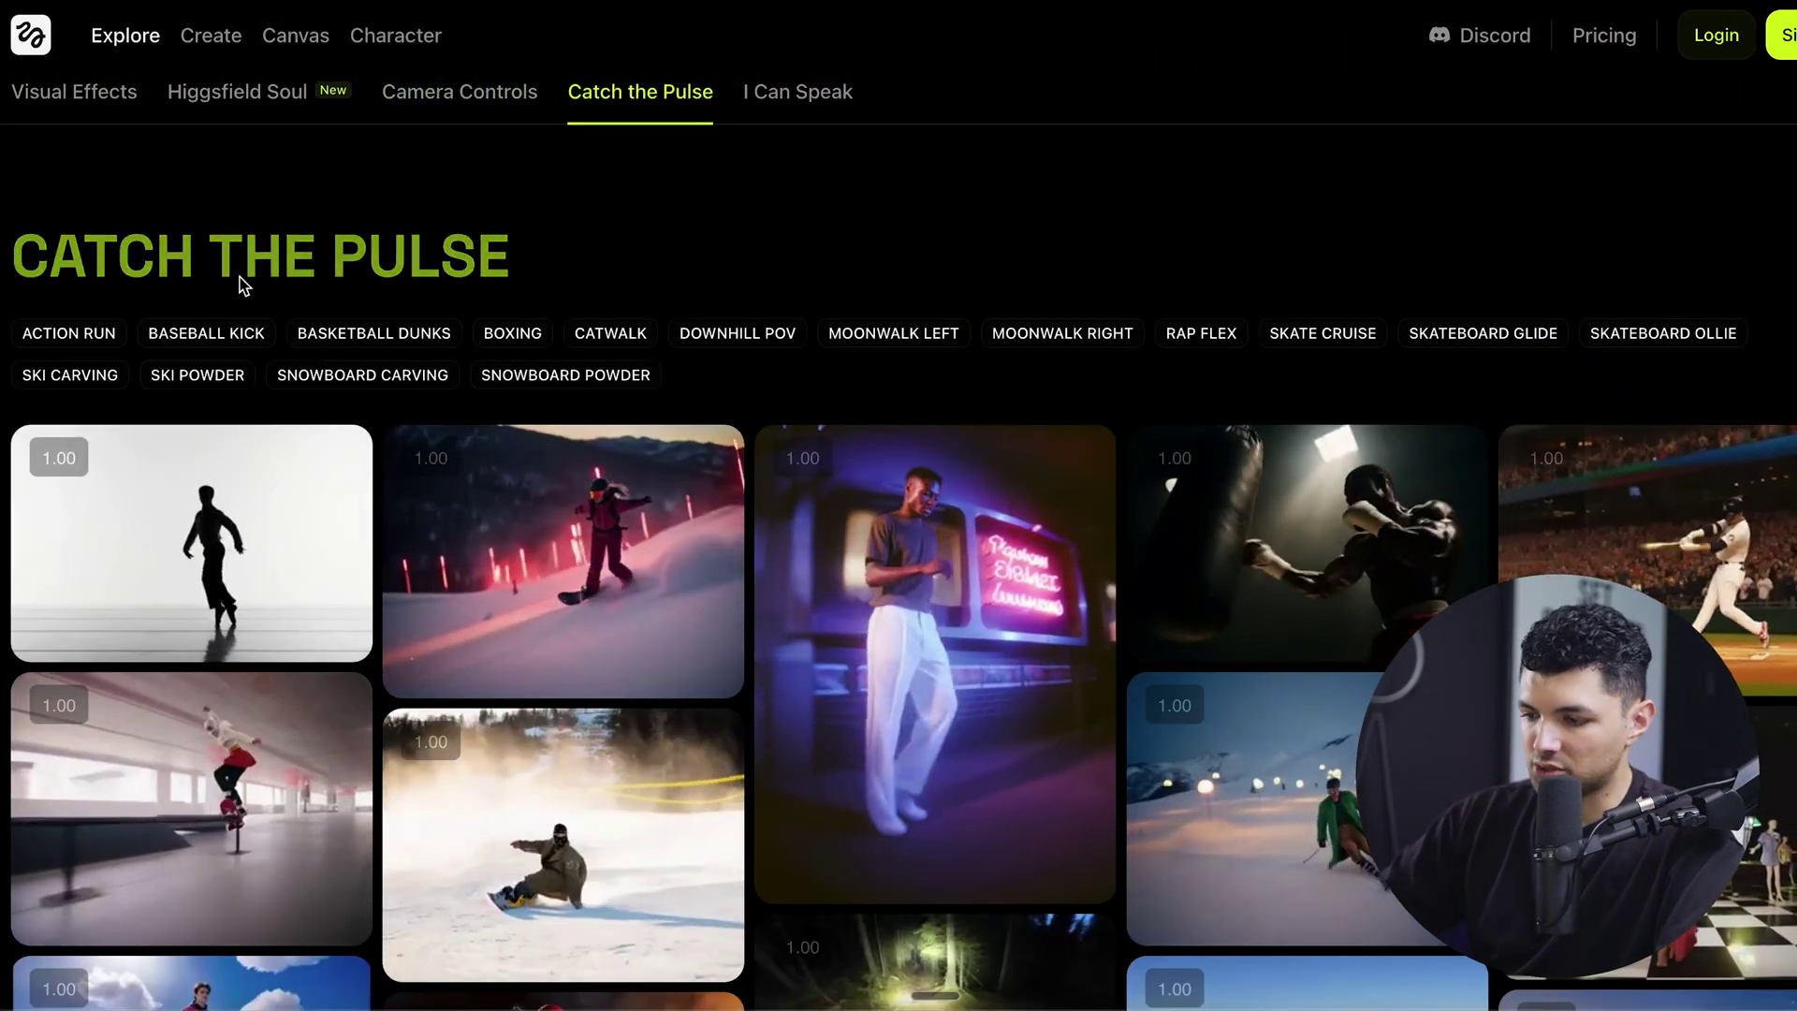
Preview the Catch the Pulse motion preset cards
{"action": "mouse_move", "coordinate": [804, 596]}
{"action": "scroll", "coordinate": [935, 599], "scroll_direction": "down", "scroll_amount": 1}
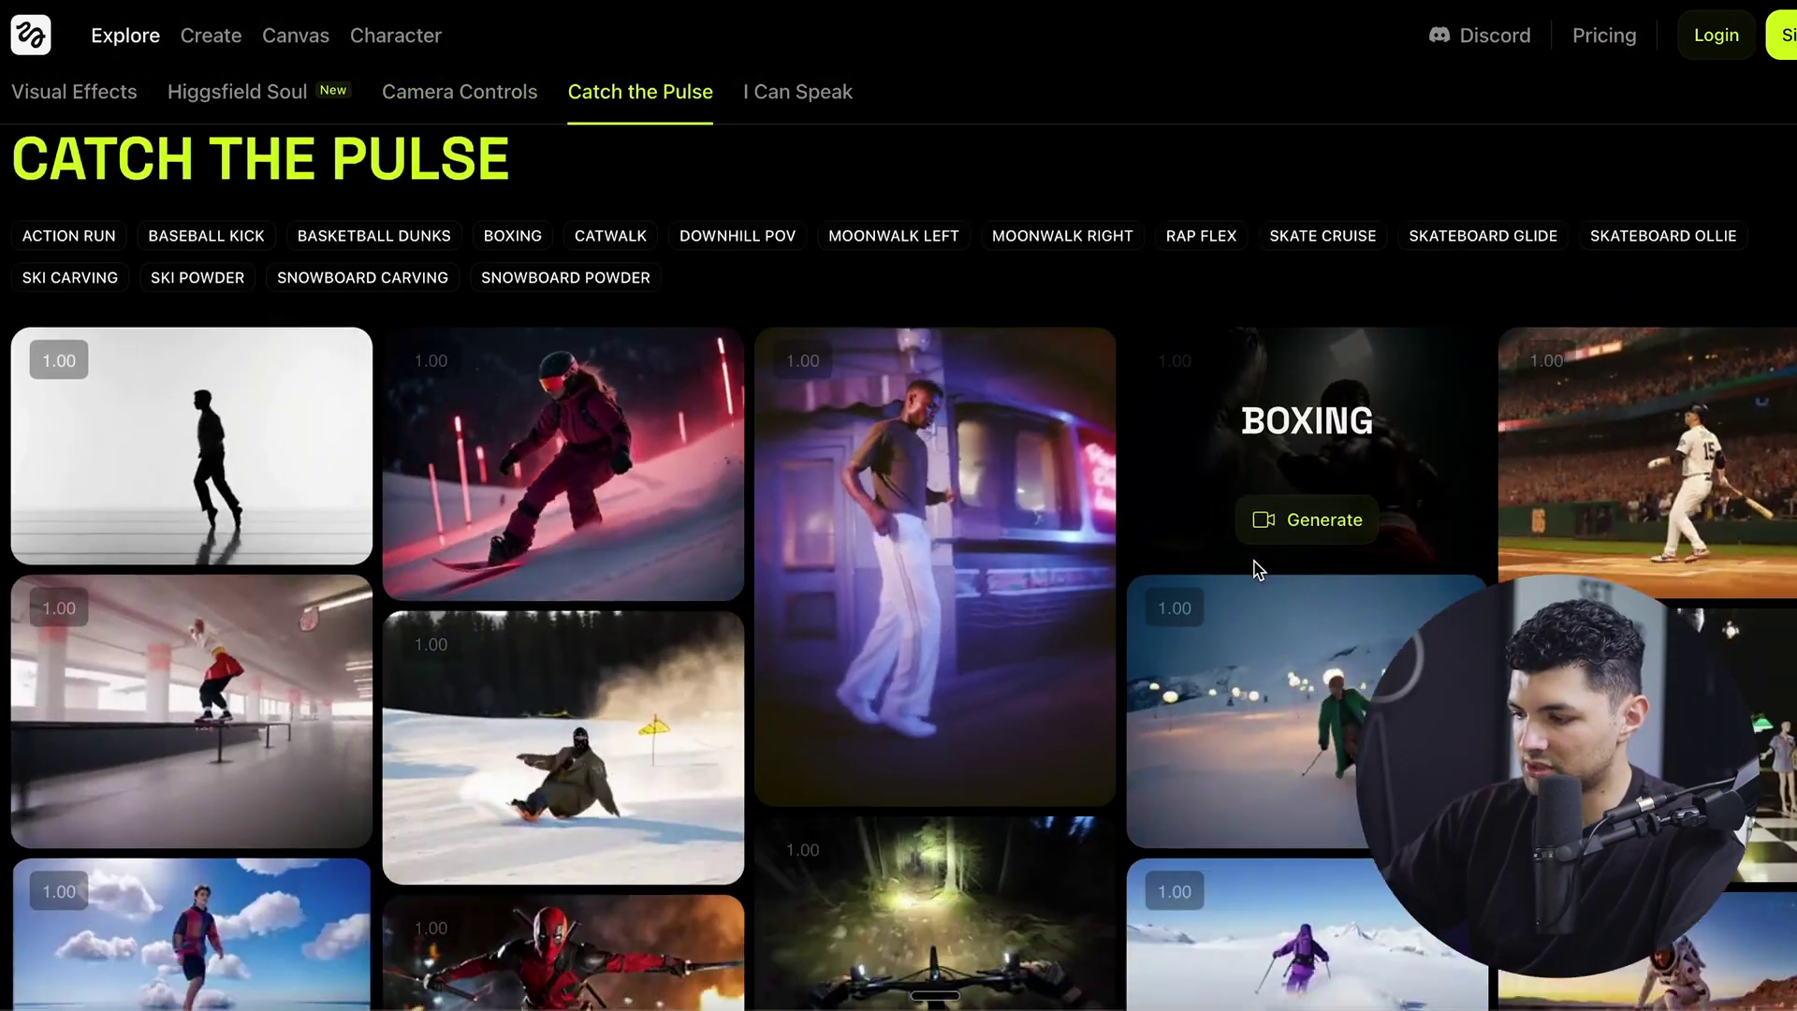
{"action": "scroll", "coordinate": [994, 693], "scroll_direction": "down", "scroll_amount": 2}
{"action": "scroll", "coordinate": [994, 692], "scroll_direction": "down", "scroll_amount": 1}
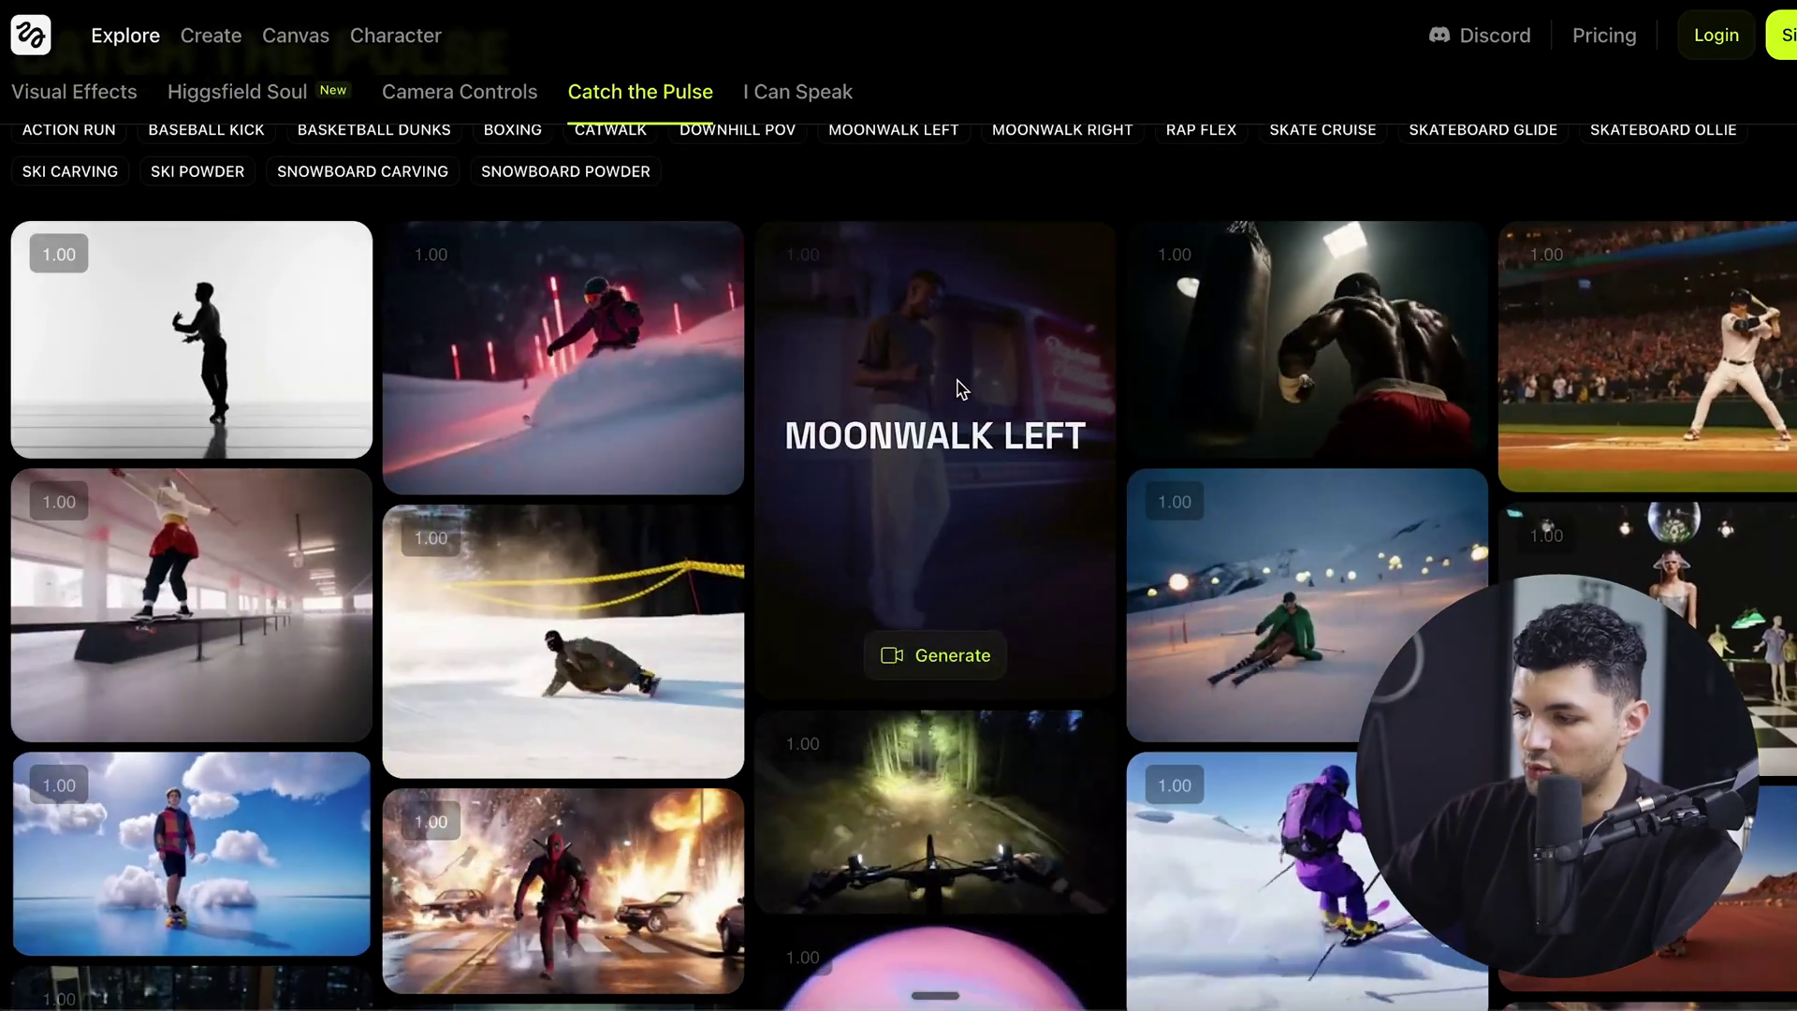
{"action": "mouse_move", "coordinate": [706, 393]}
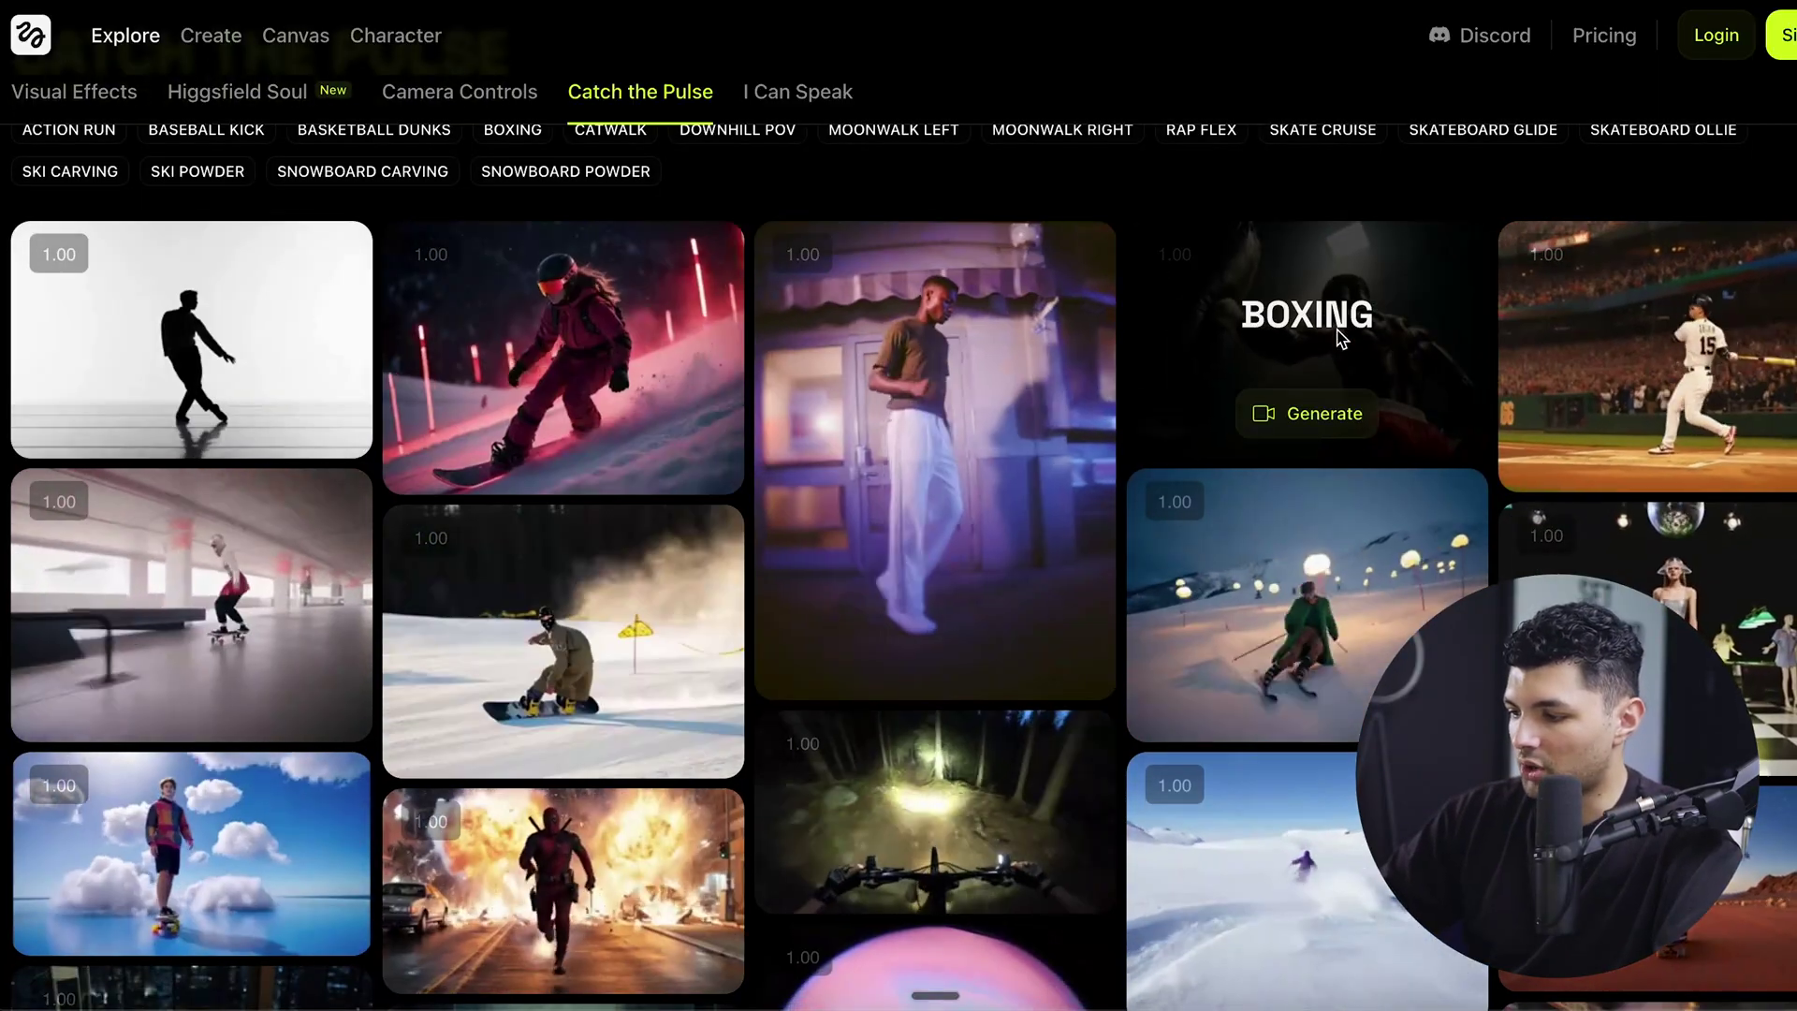
Scroll down through the I Can Speak avatar gallery
{"action": "scroll", "coordinate": [1352, 644], "scroll_direction": "down", "scroll_amount": 5}
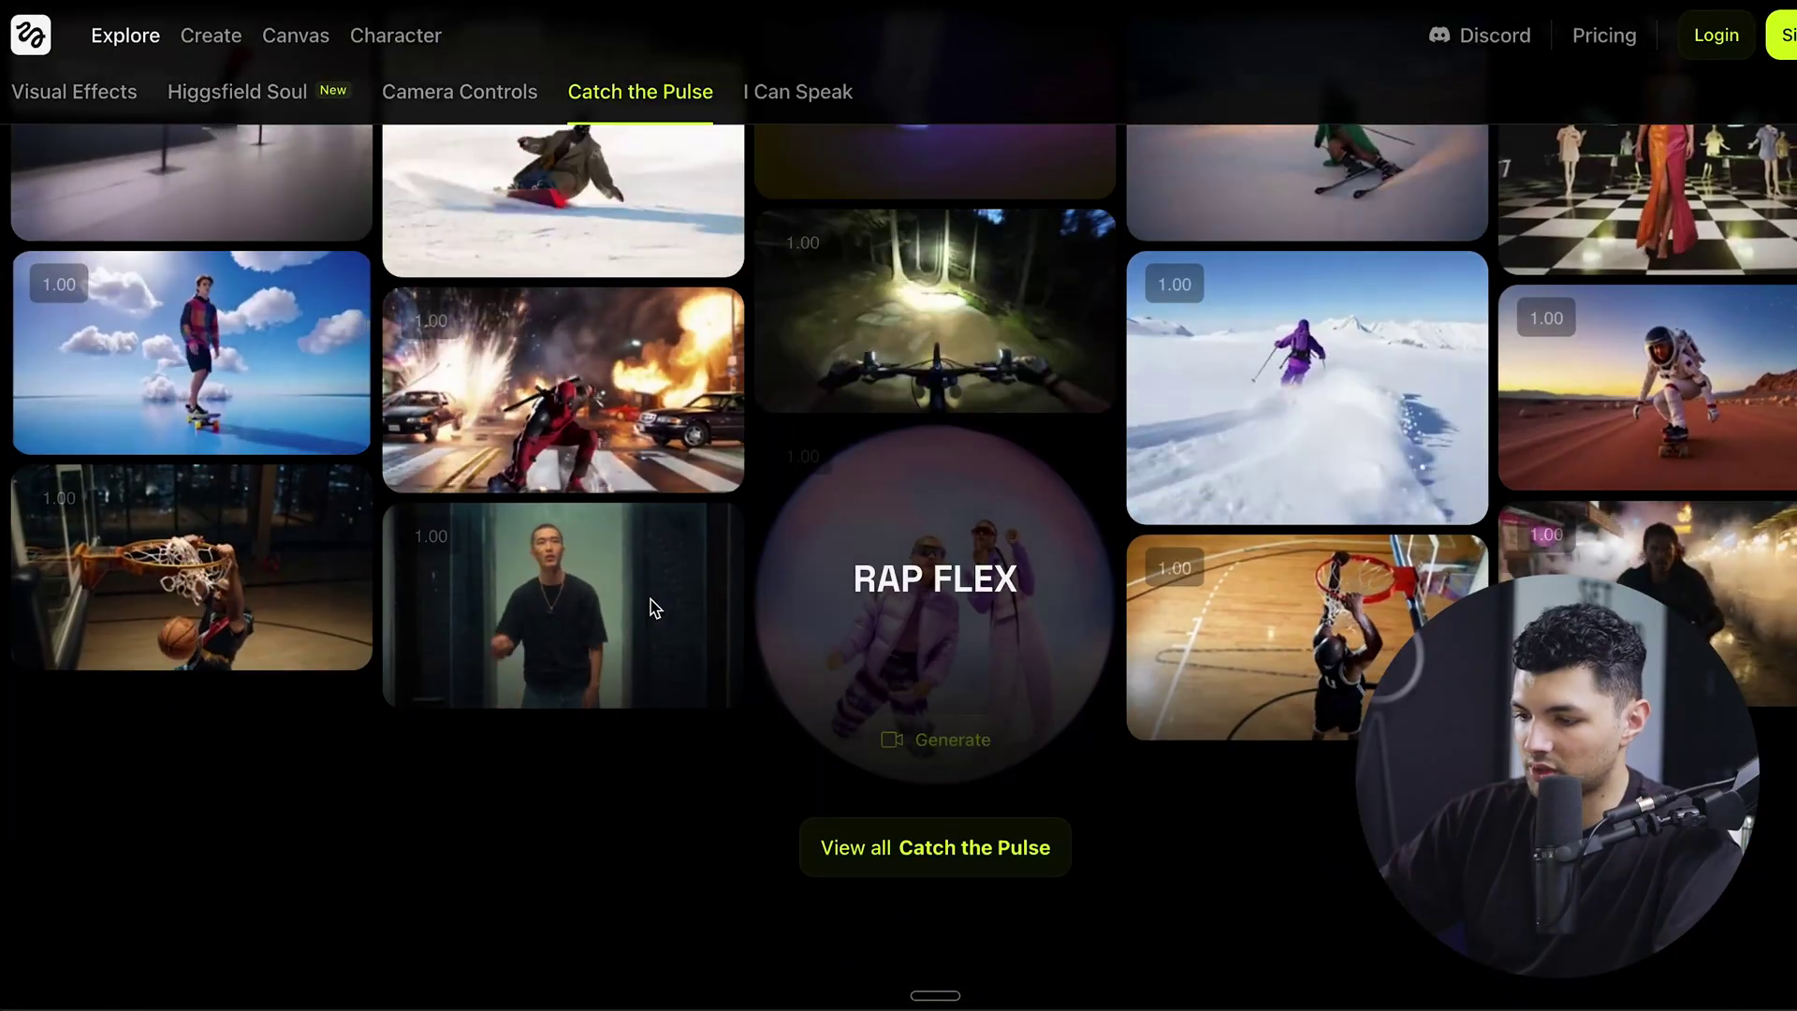
{"action": "scroll", "coordinate": [252, 623], "scroll_direction": "down", "scroll_amount": 2}
{"action": "scroll", "coordinate": [252, 623], "scroll_direction": "down", "scroll_amount": 7}
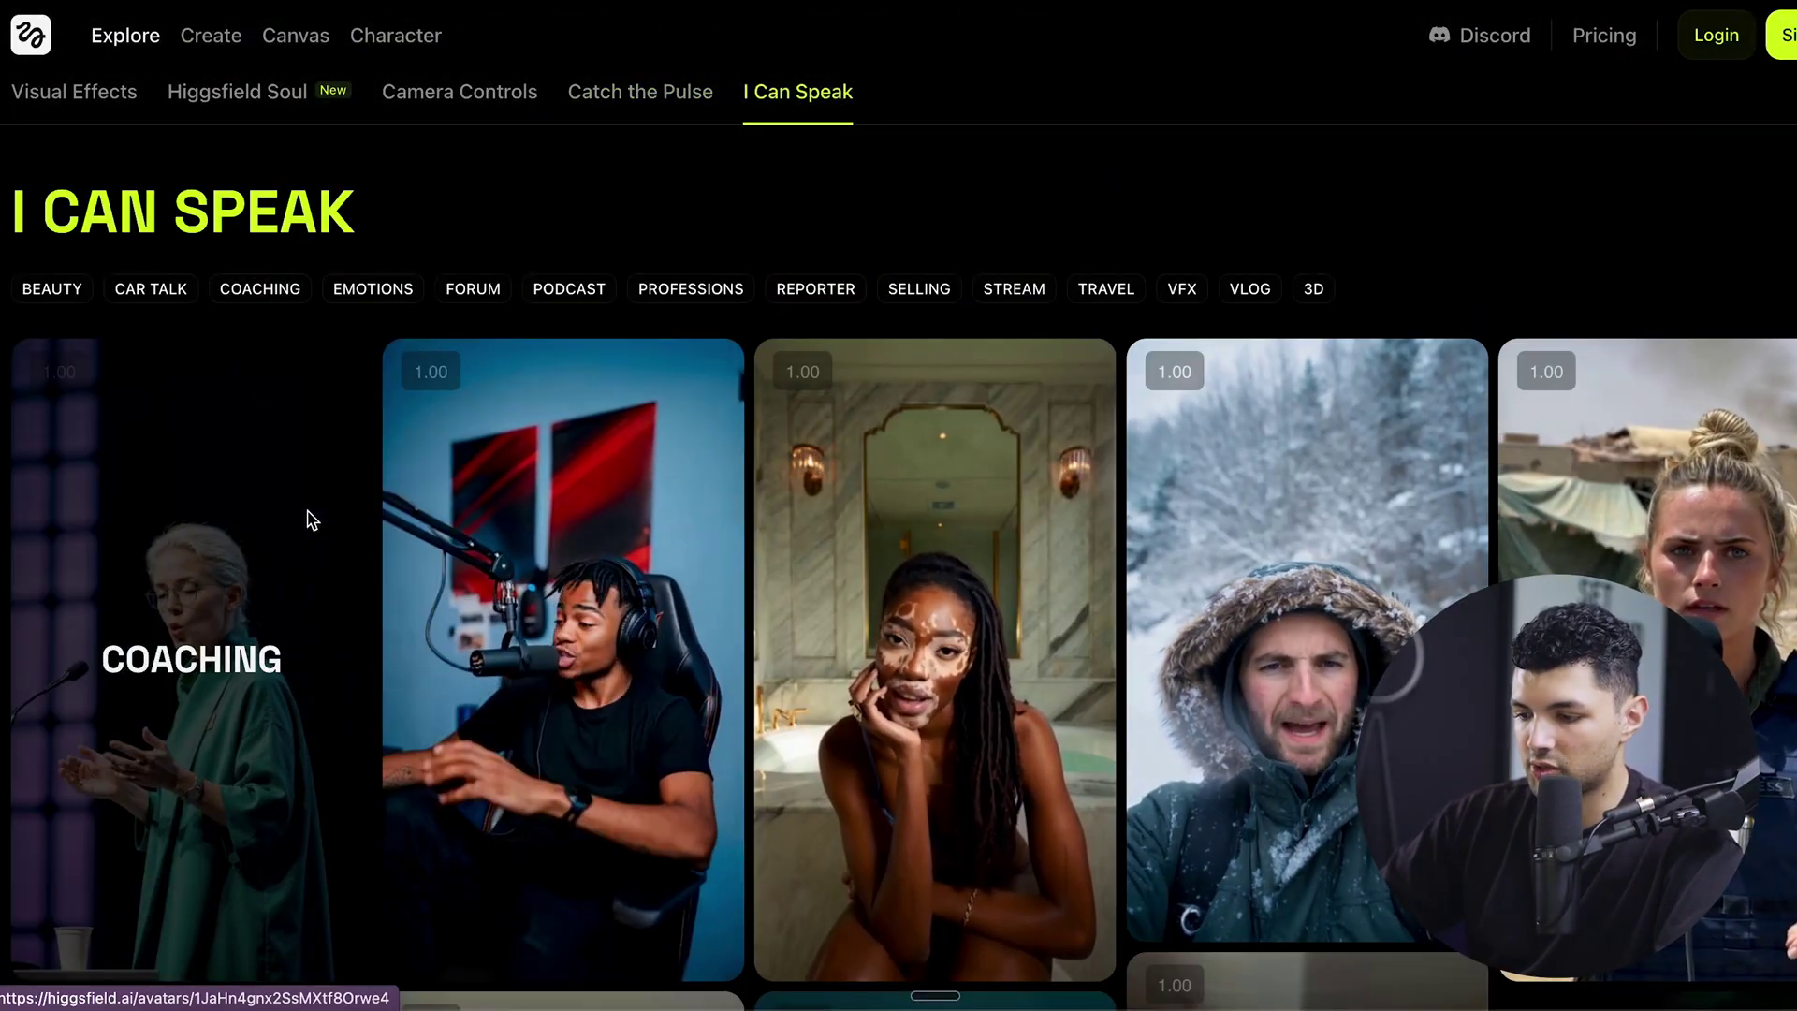
{"action": "scroll", "coordinate": [823, 525], "scroll_direction": "down", "scroll_amount": 4}
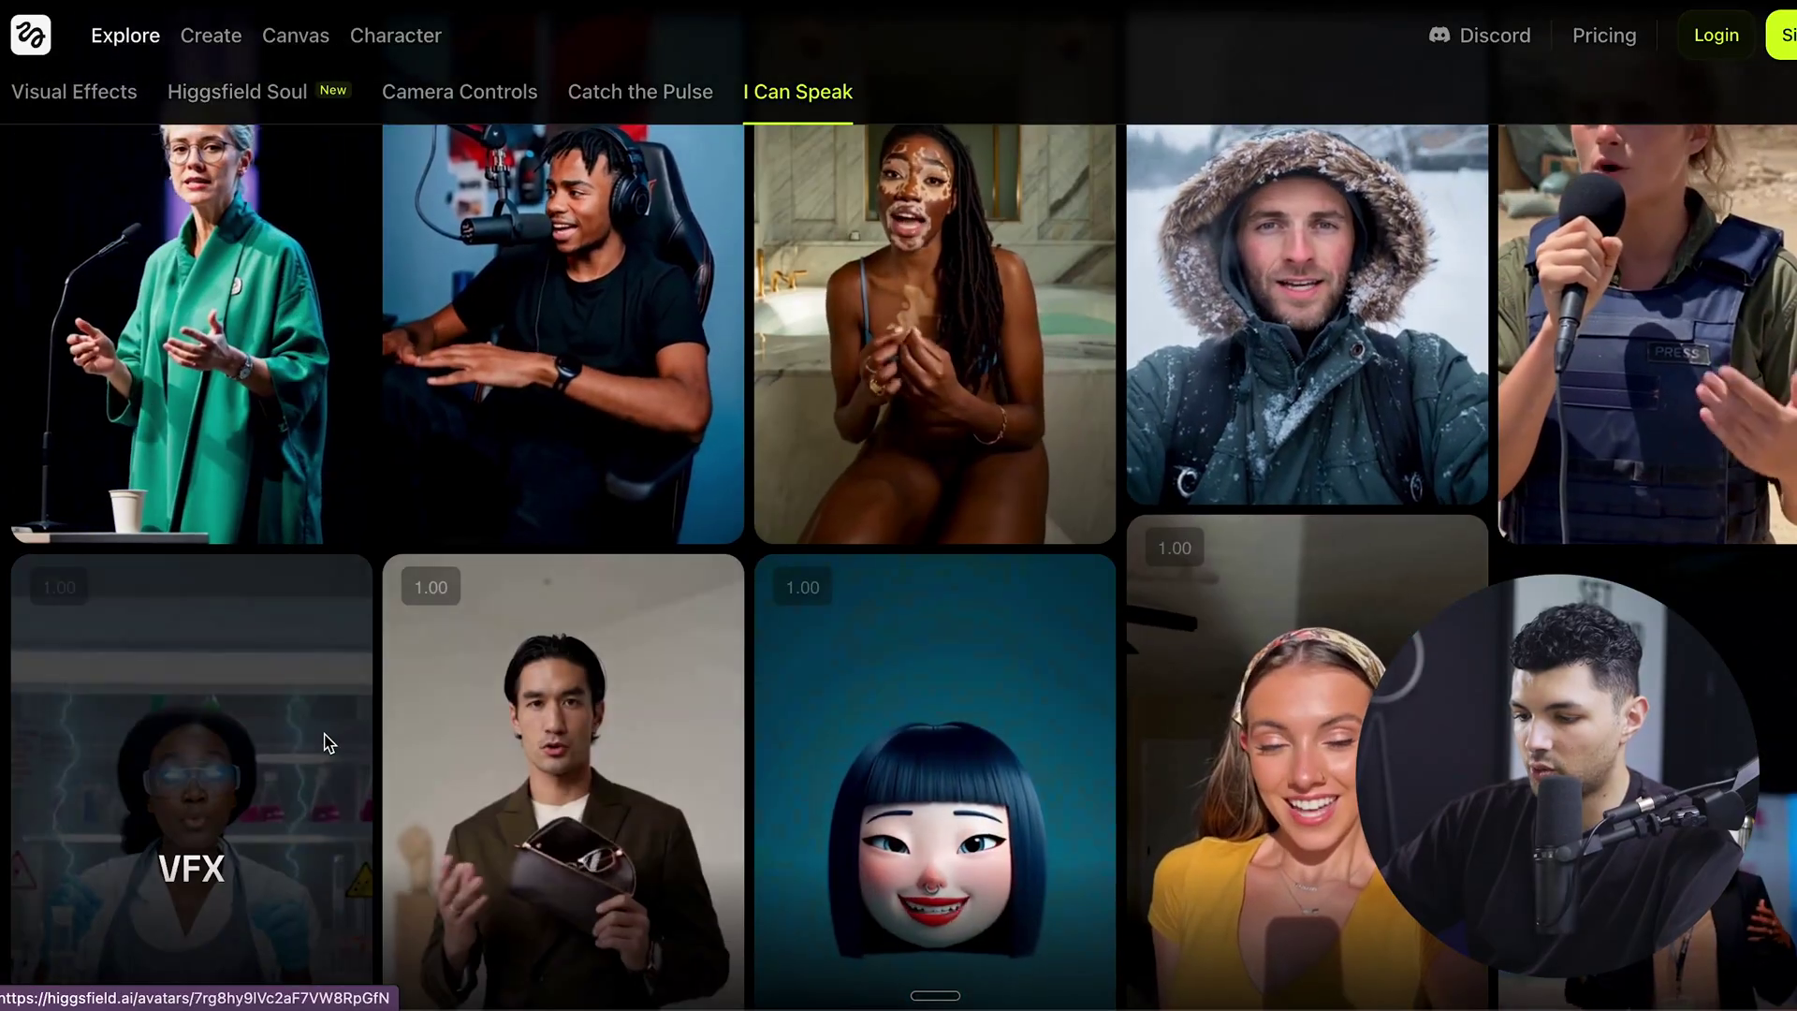
{"action": "scroll", "coordinate": [321, 742], "scroll_direction": "down", "scroll_amount": 1}
{"action": "scroll", "coordinate": [886, 602], "scroll_direction": "up", "scroll_amount": 2}
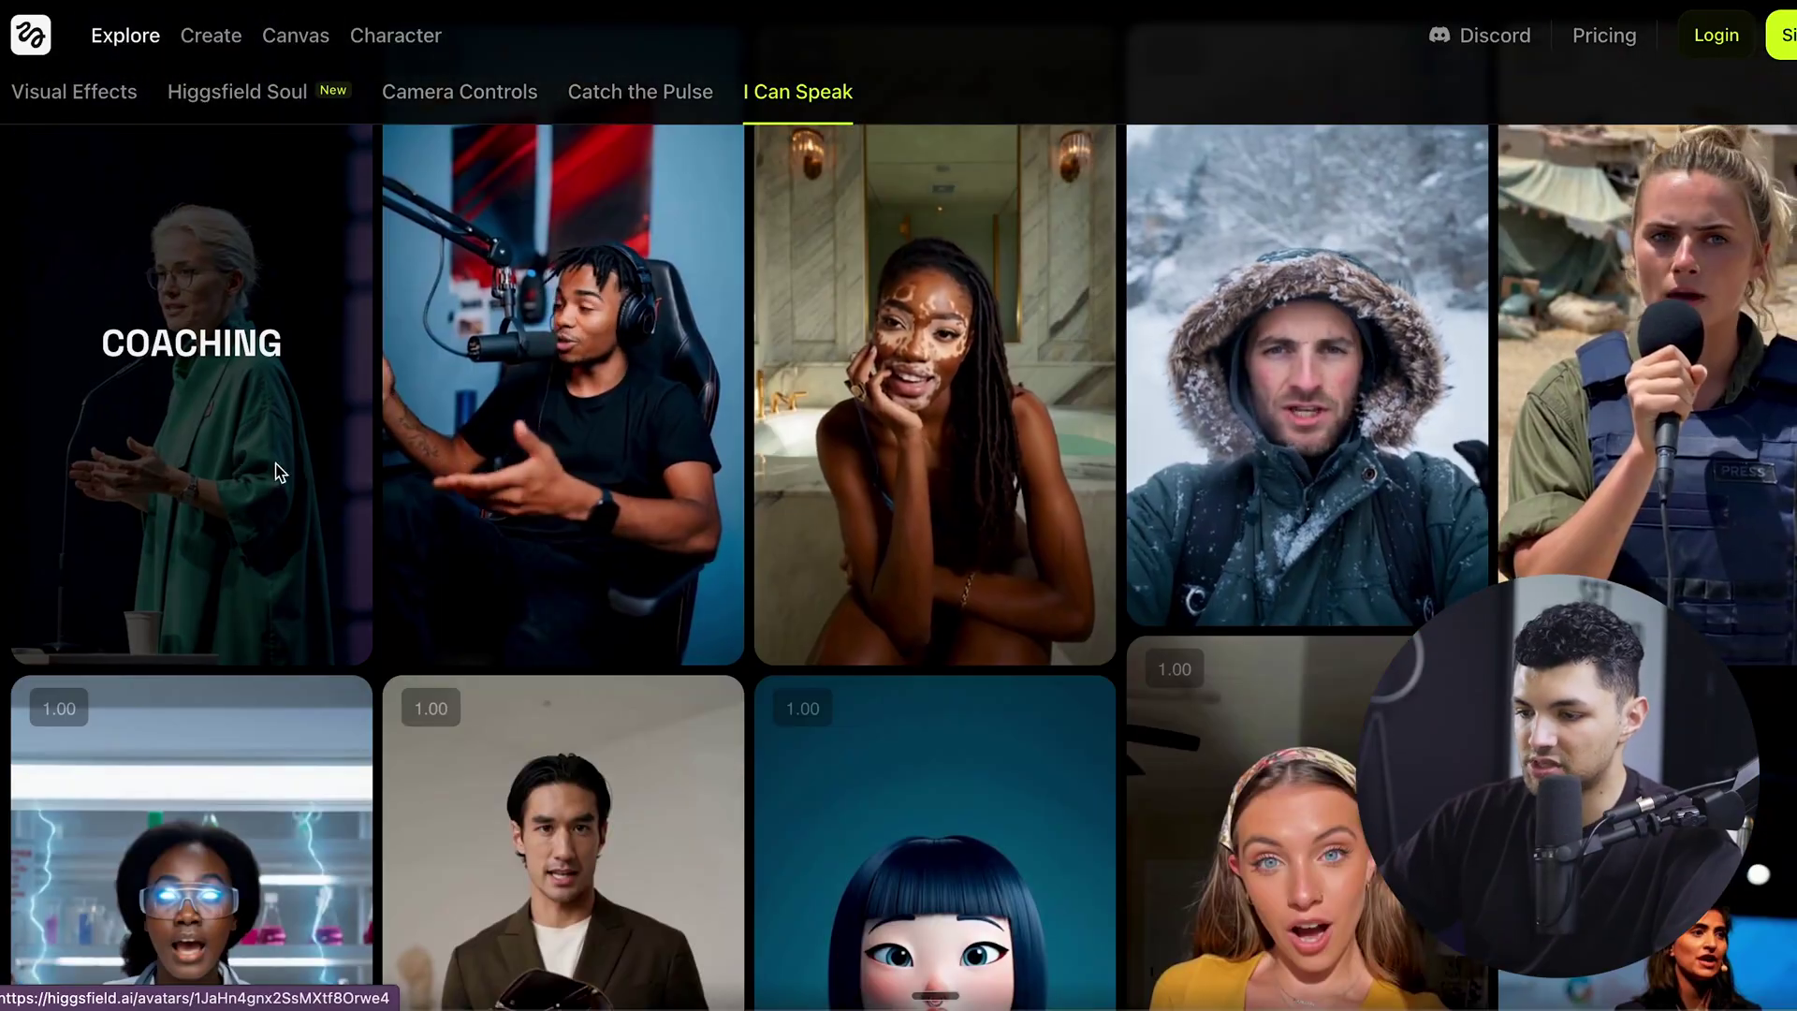
{"action": "scroll", "coordinate": [1289, 568], "scroll_direction": "down", "scroll_amount": 3}
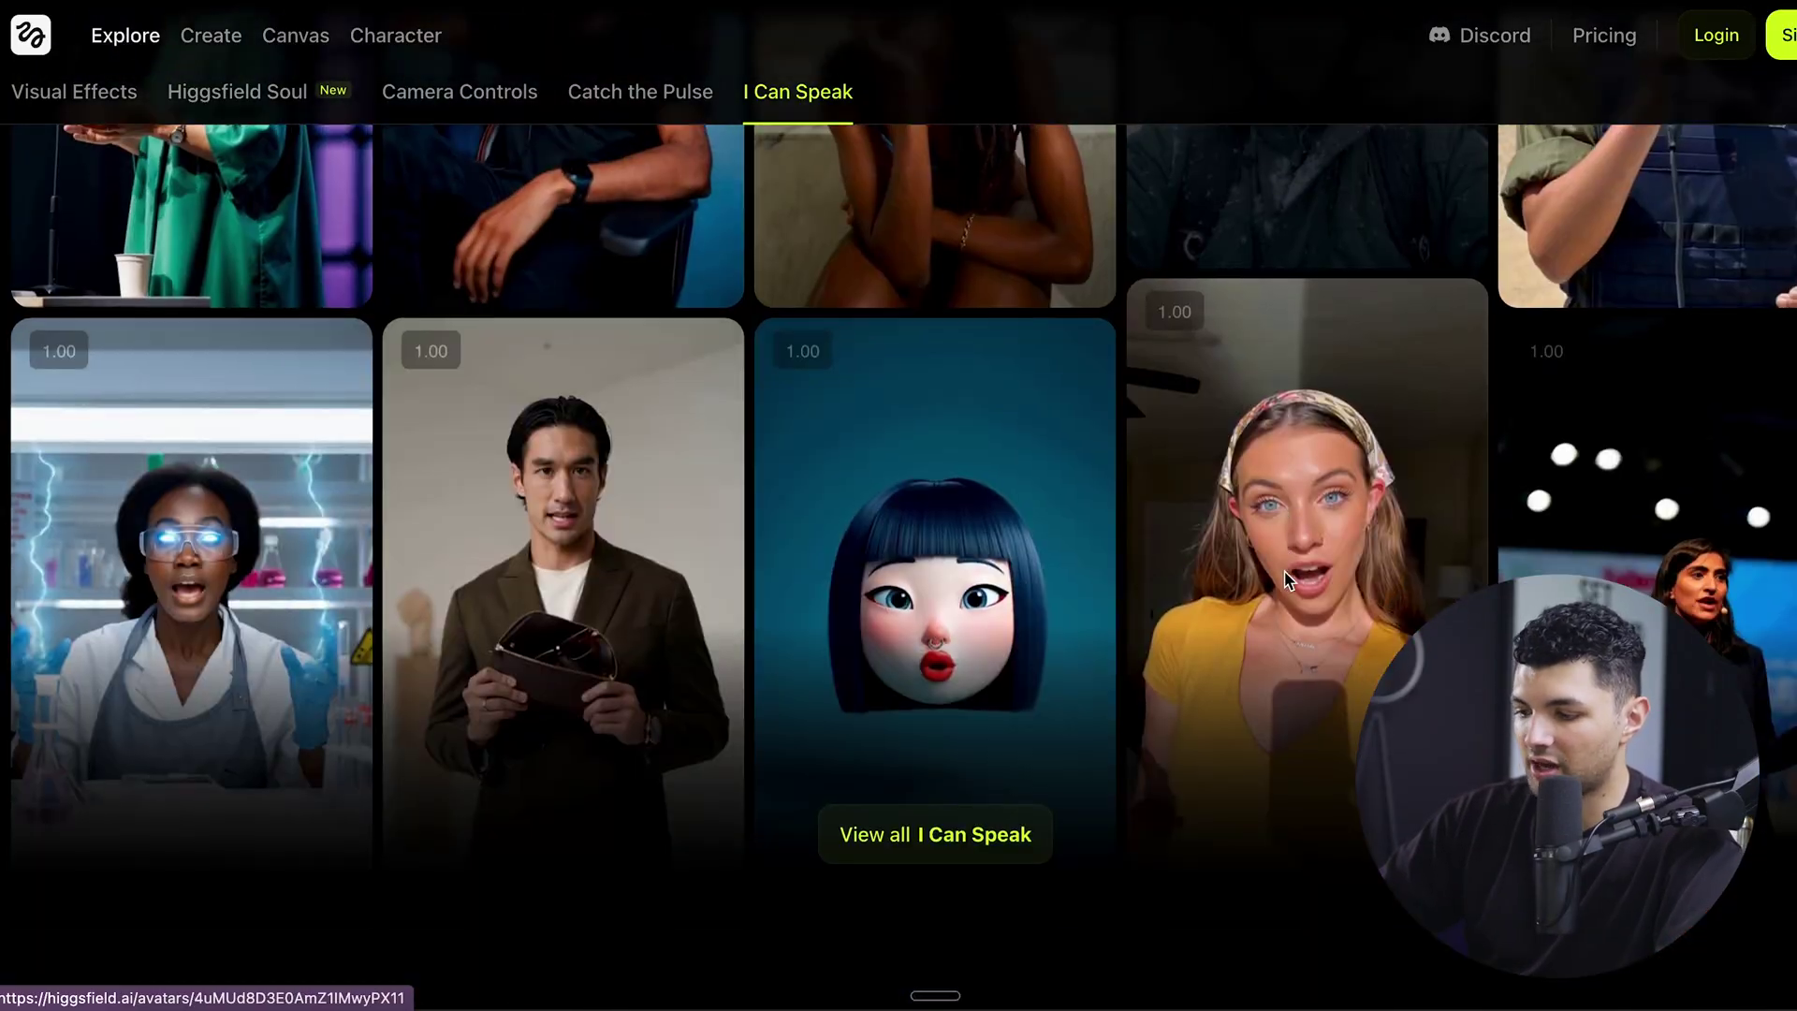
Return to Visual Effects at the top, showing Higgsfield Reference and UGC Builder
{"action": "scroll", "coordinate": [1308, 465], "scroll_direction": "up", "scroll_amount": 1}
{"action": "scroll", "coordinate": [1309, 465], "scroll_direction": "up", "scroll_amount": 3}
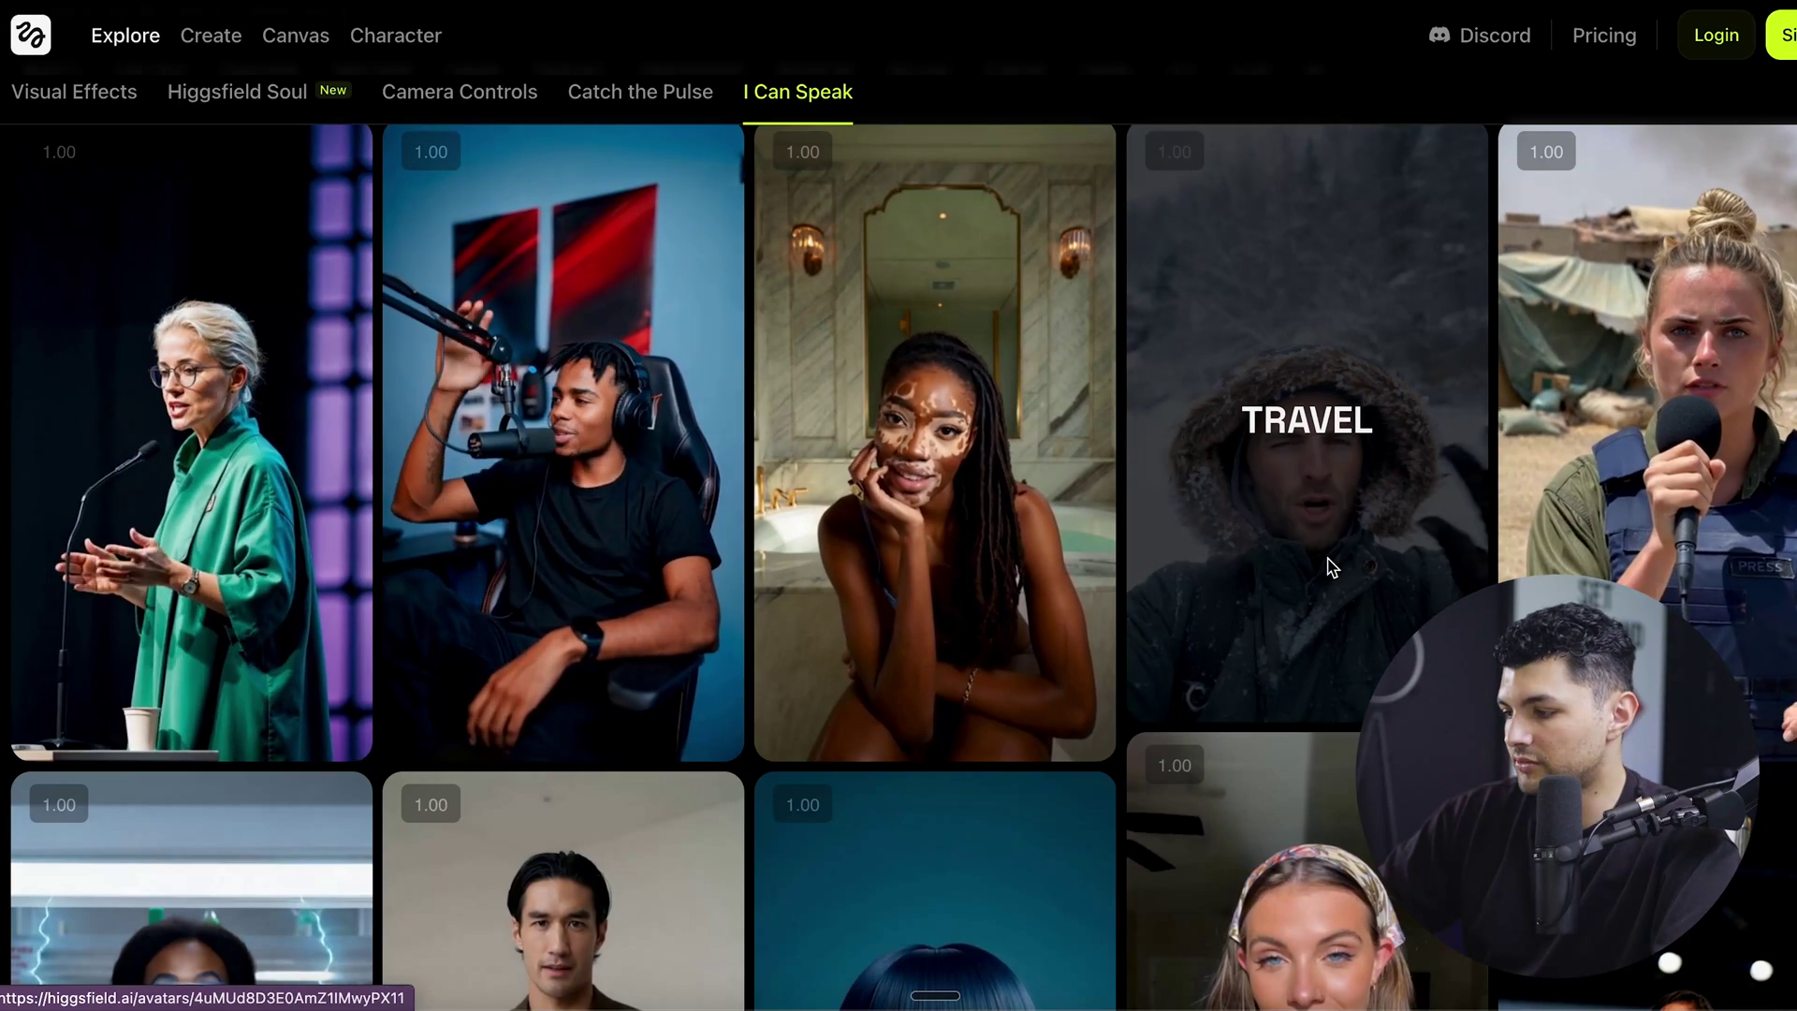
{"action": "scroll", "coordinate": [1572, 450], "scroll_direction": "down", "scroll_amount": 3}
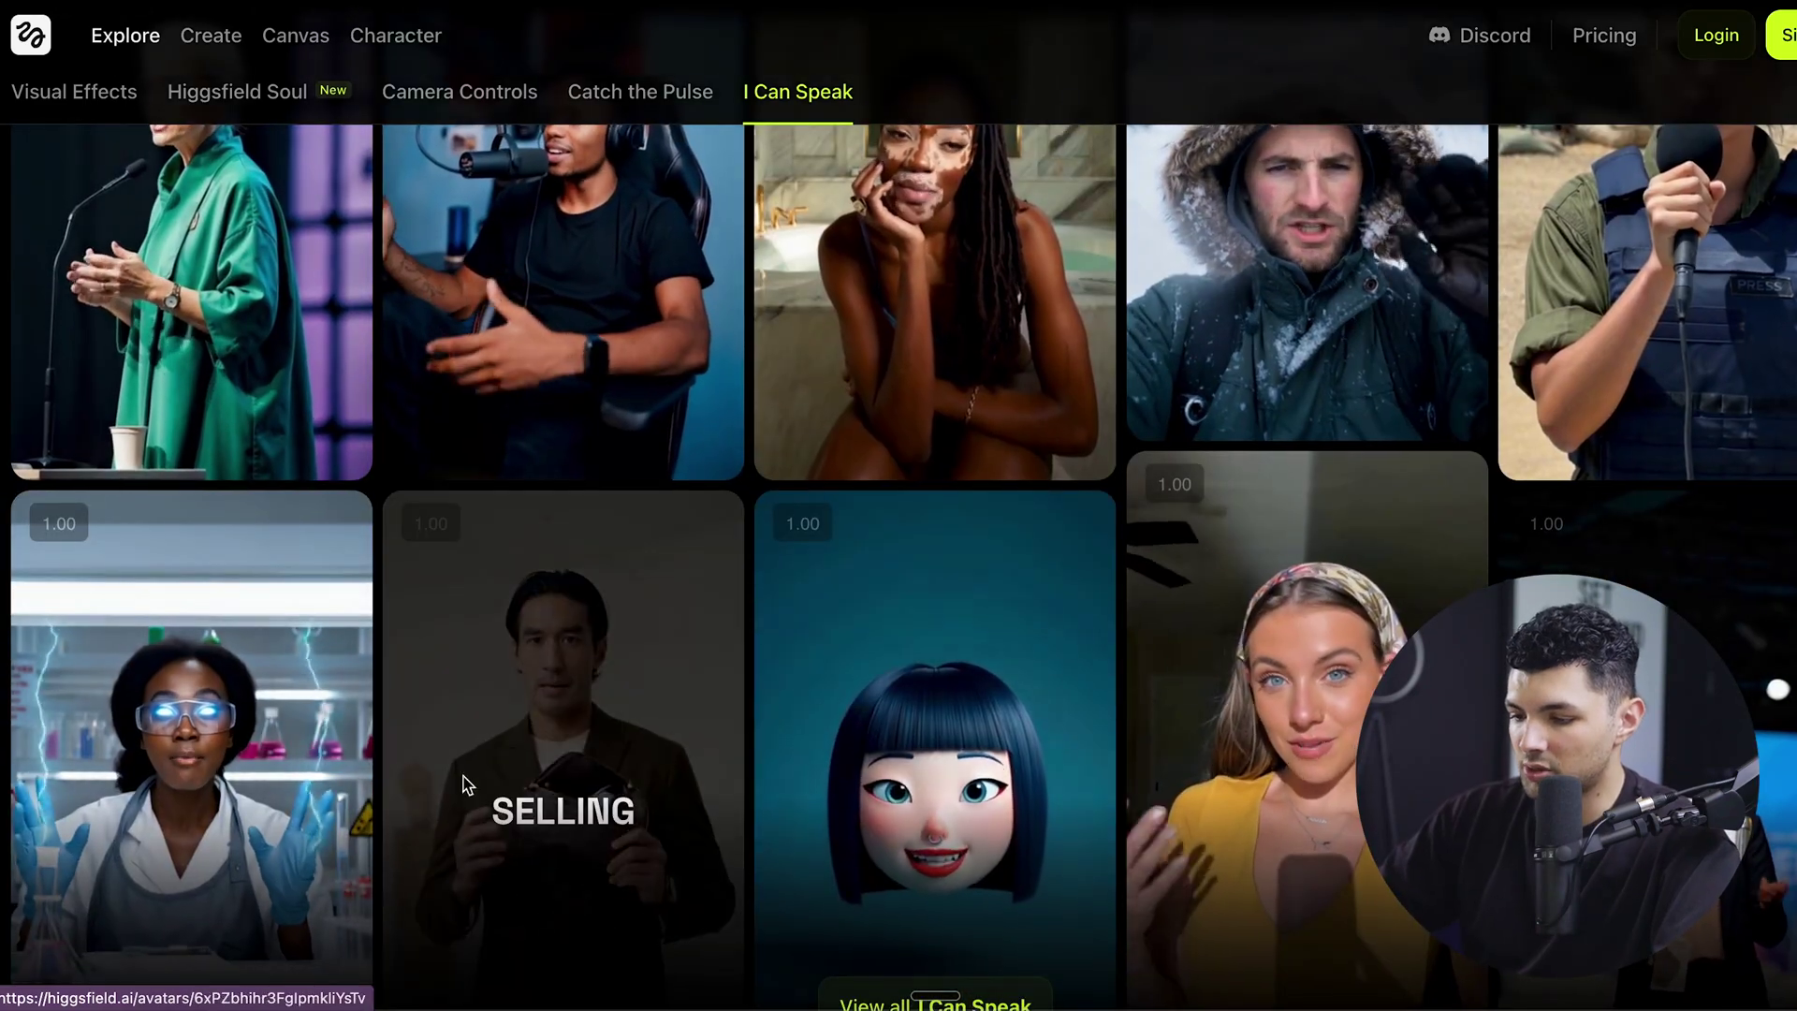
{"action": "scroll", "coordinate": [1010, 673], "scroll_direction": "down", "scroll_amount": 3}
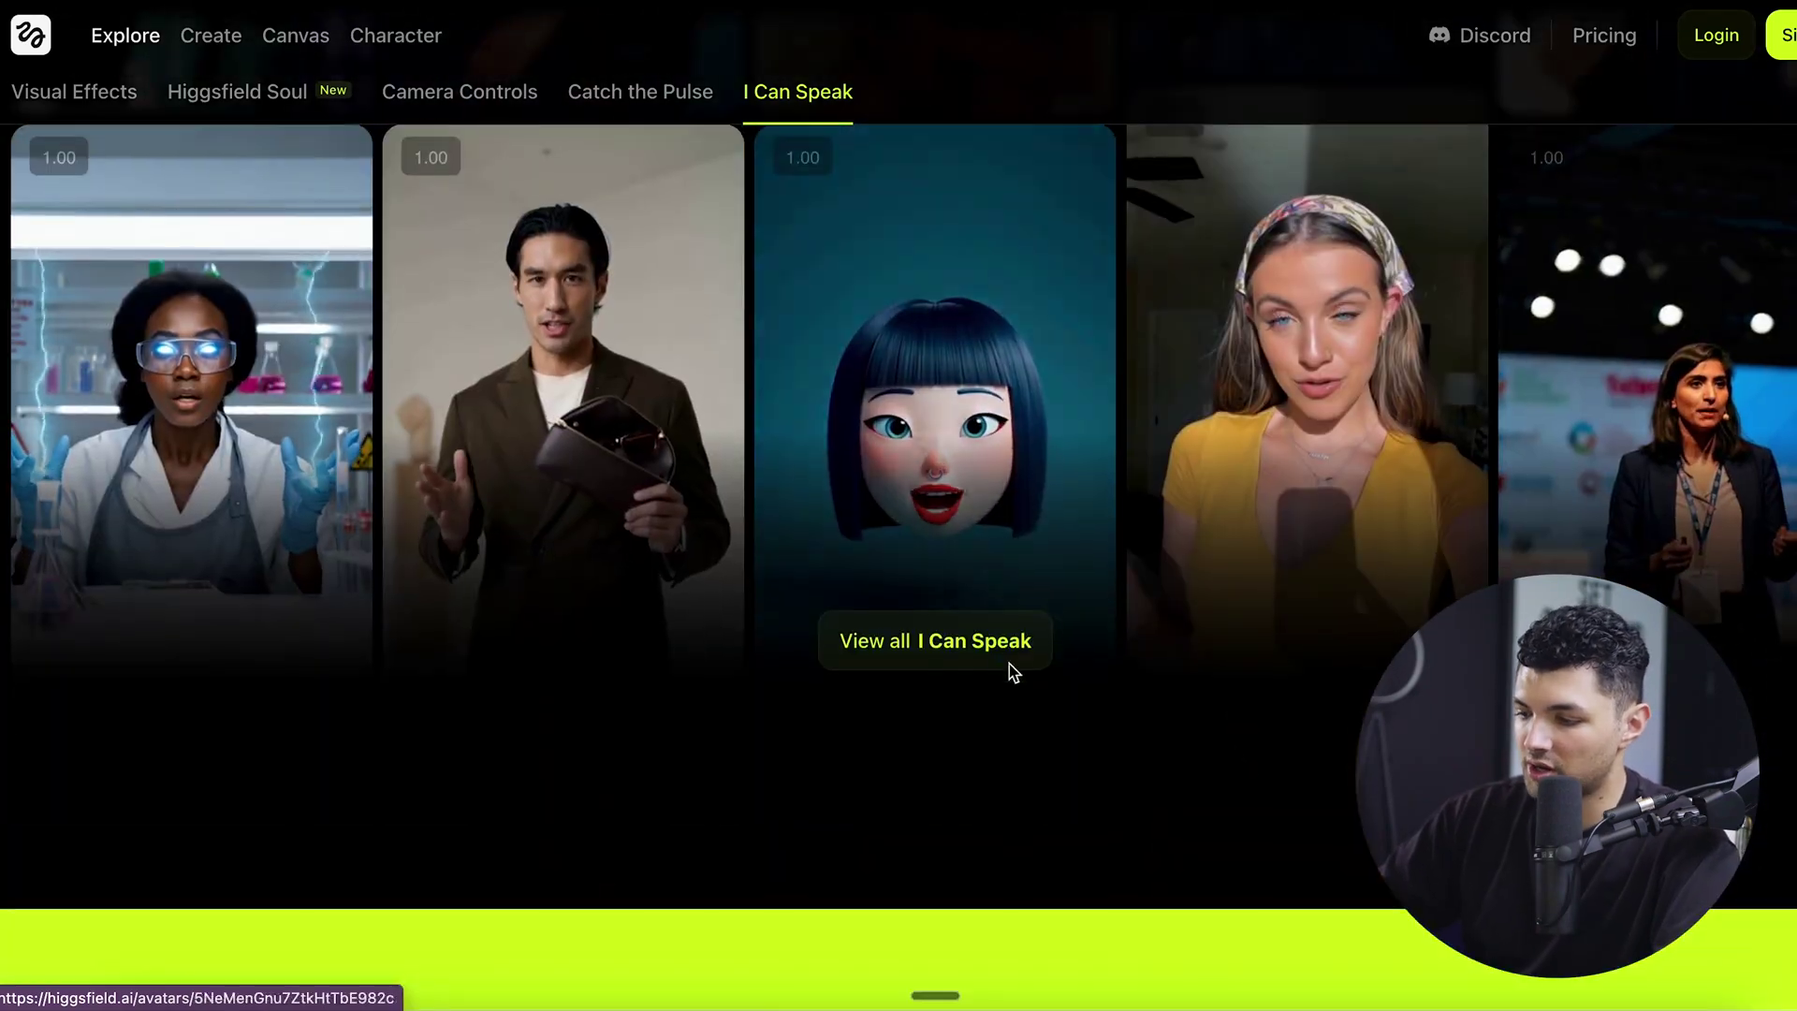
{"action": "scroll", "coordinate": [994, 660], "scroll_direction": "down", "scroll_amount": 3}
{"action": "scroll", "coordinate": [994, 660], "scroll_direction": "up", "scroll_amount": 15}
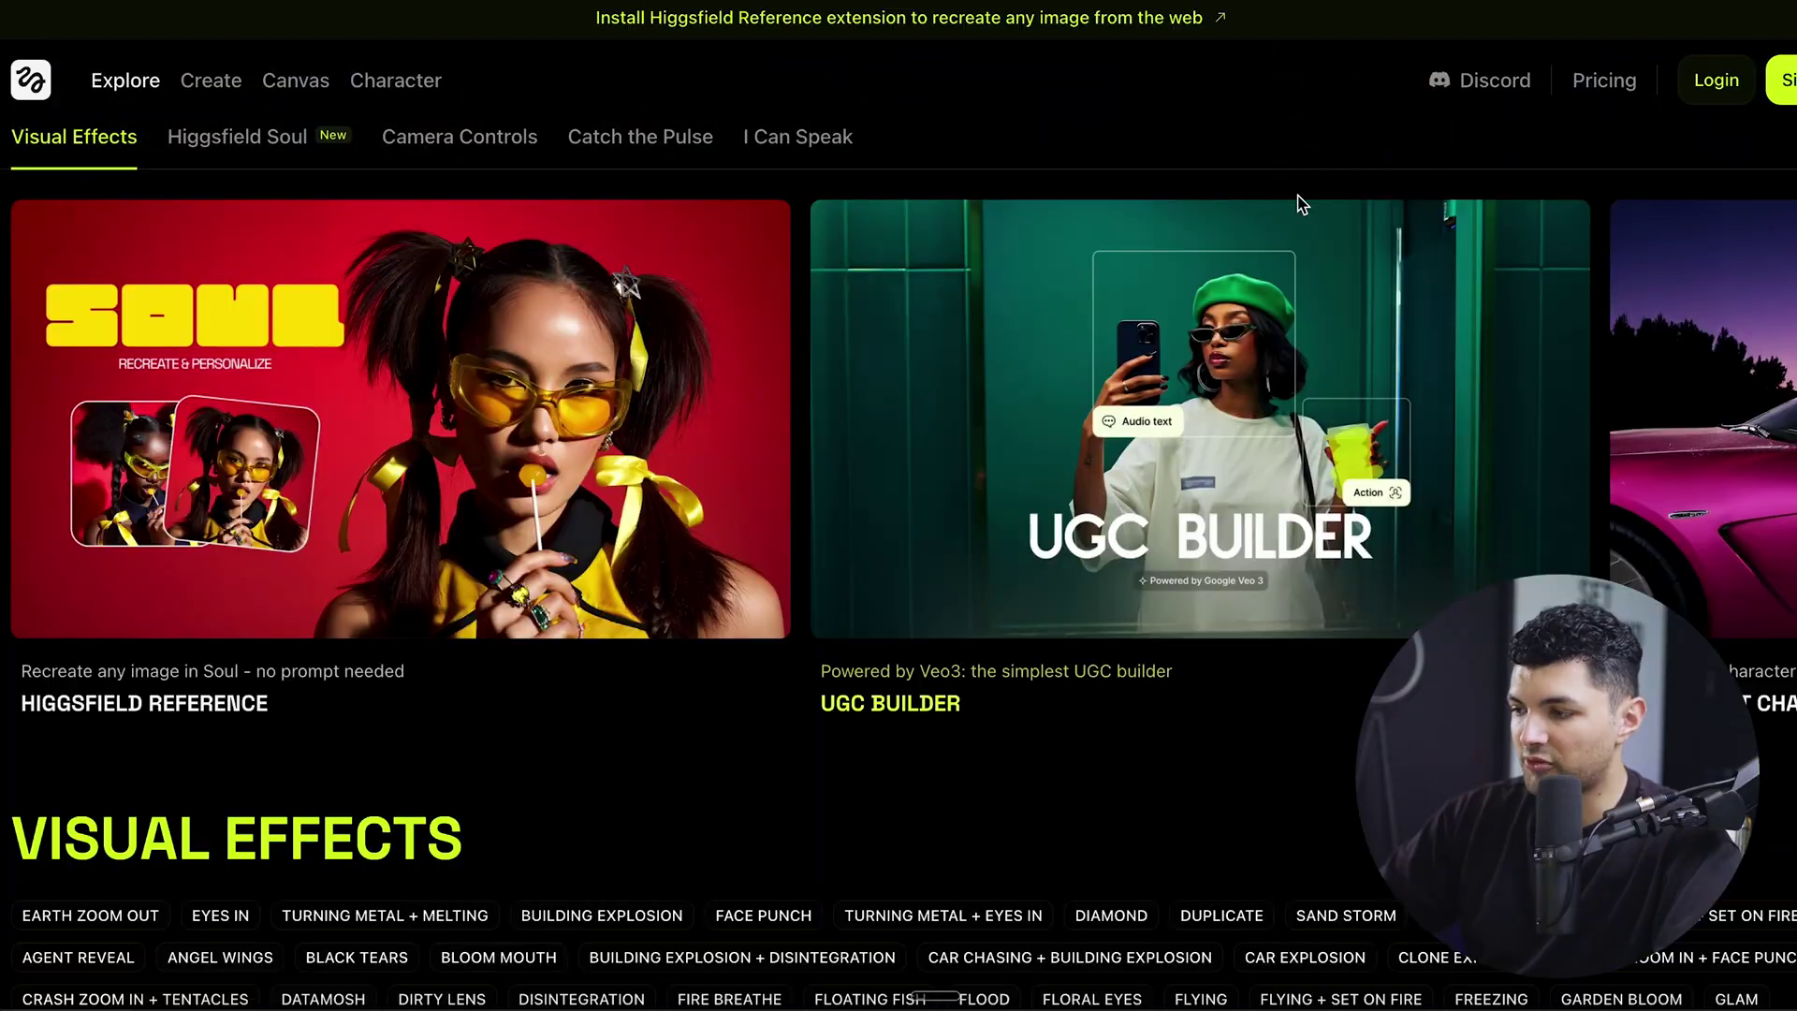
{"action": "left_click", "coordinate": [1591, 86]}
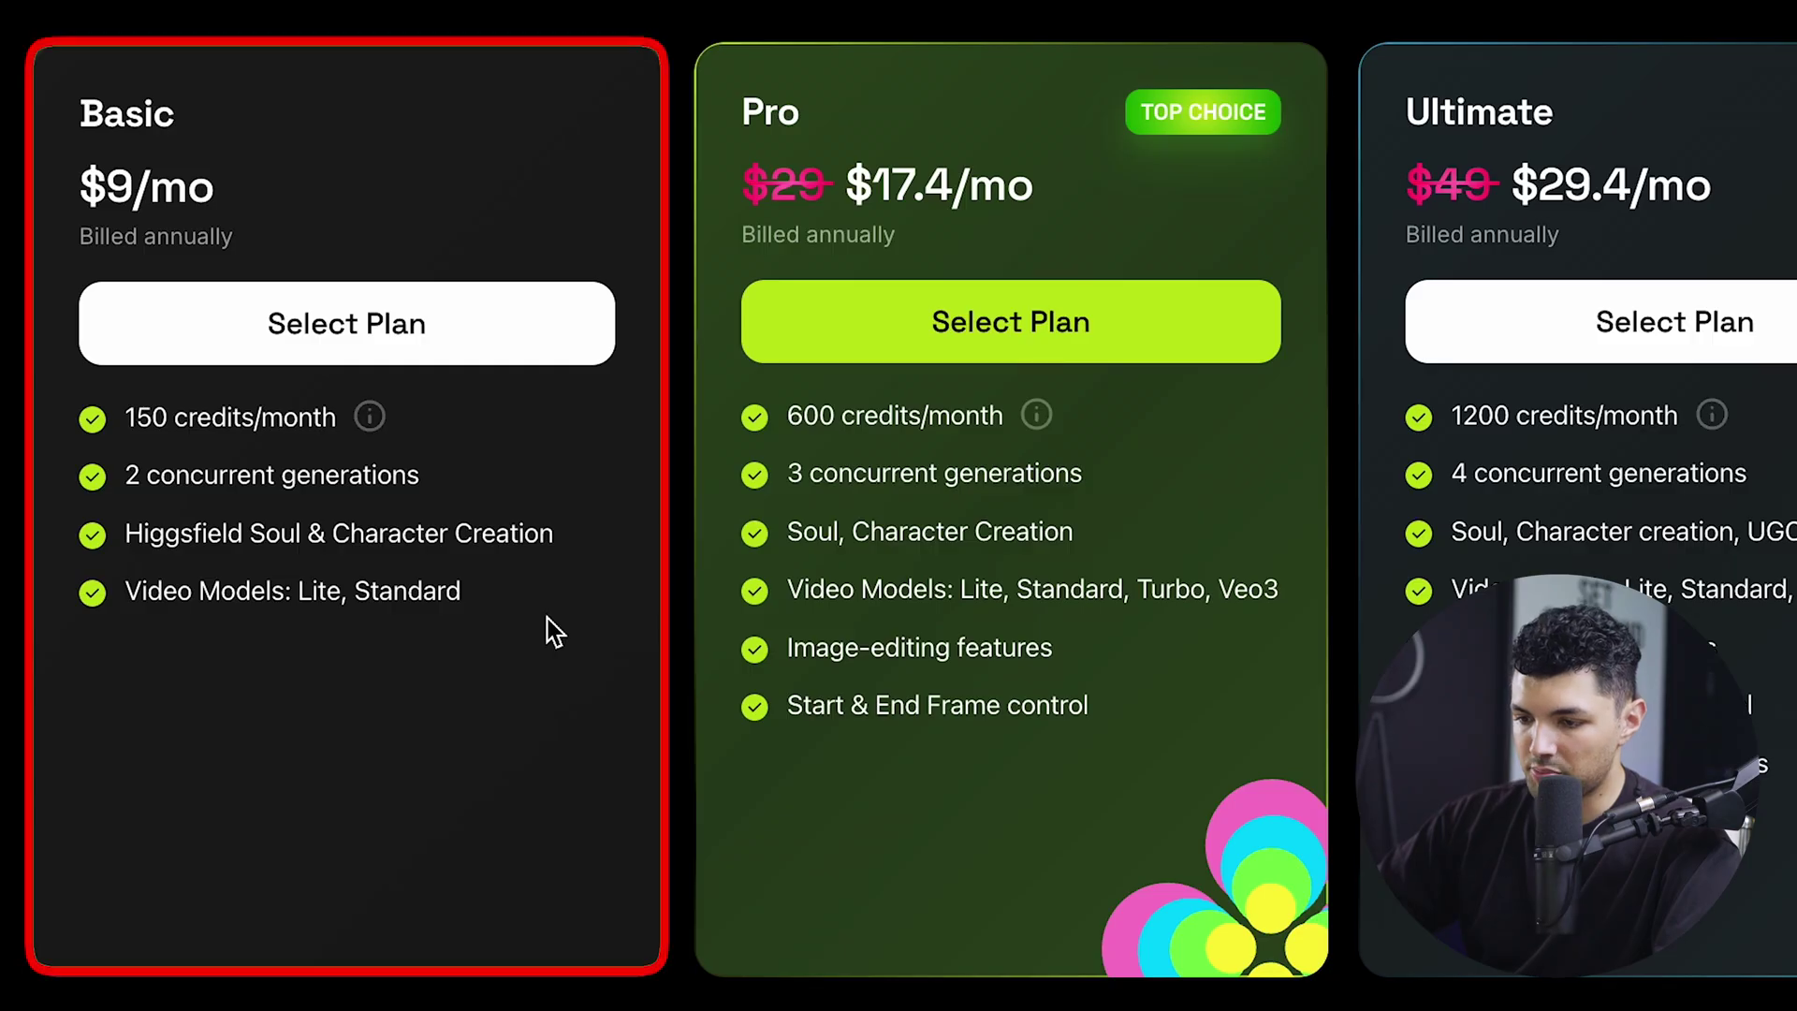
{"action": "left_click_drag", "start_coordinate": [382, 877], "coordinate": [79, 594]}
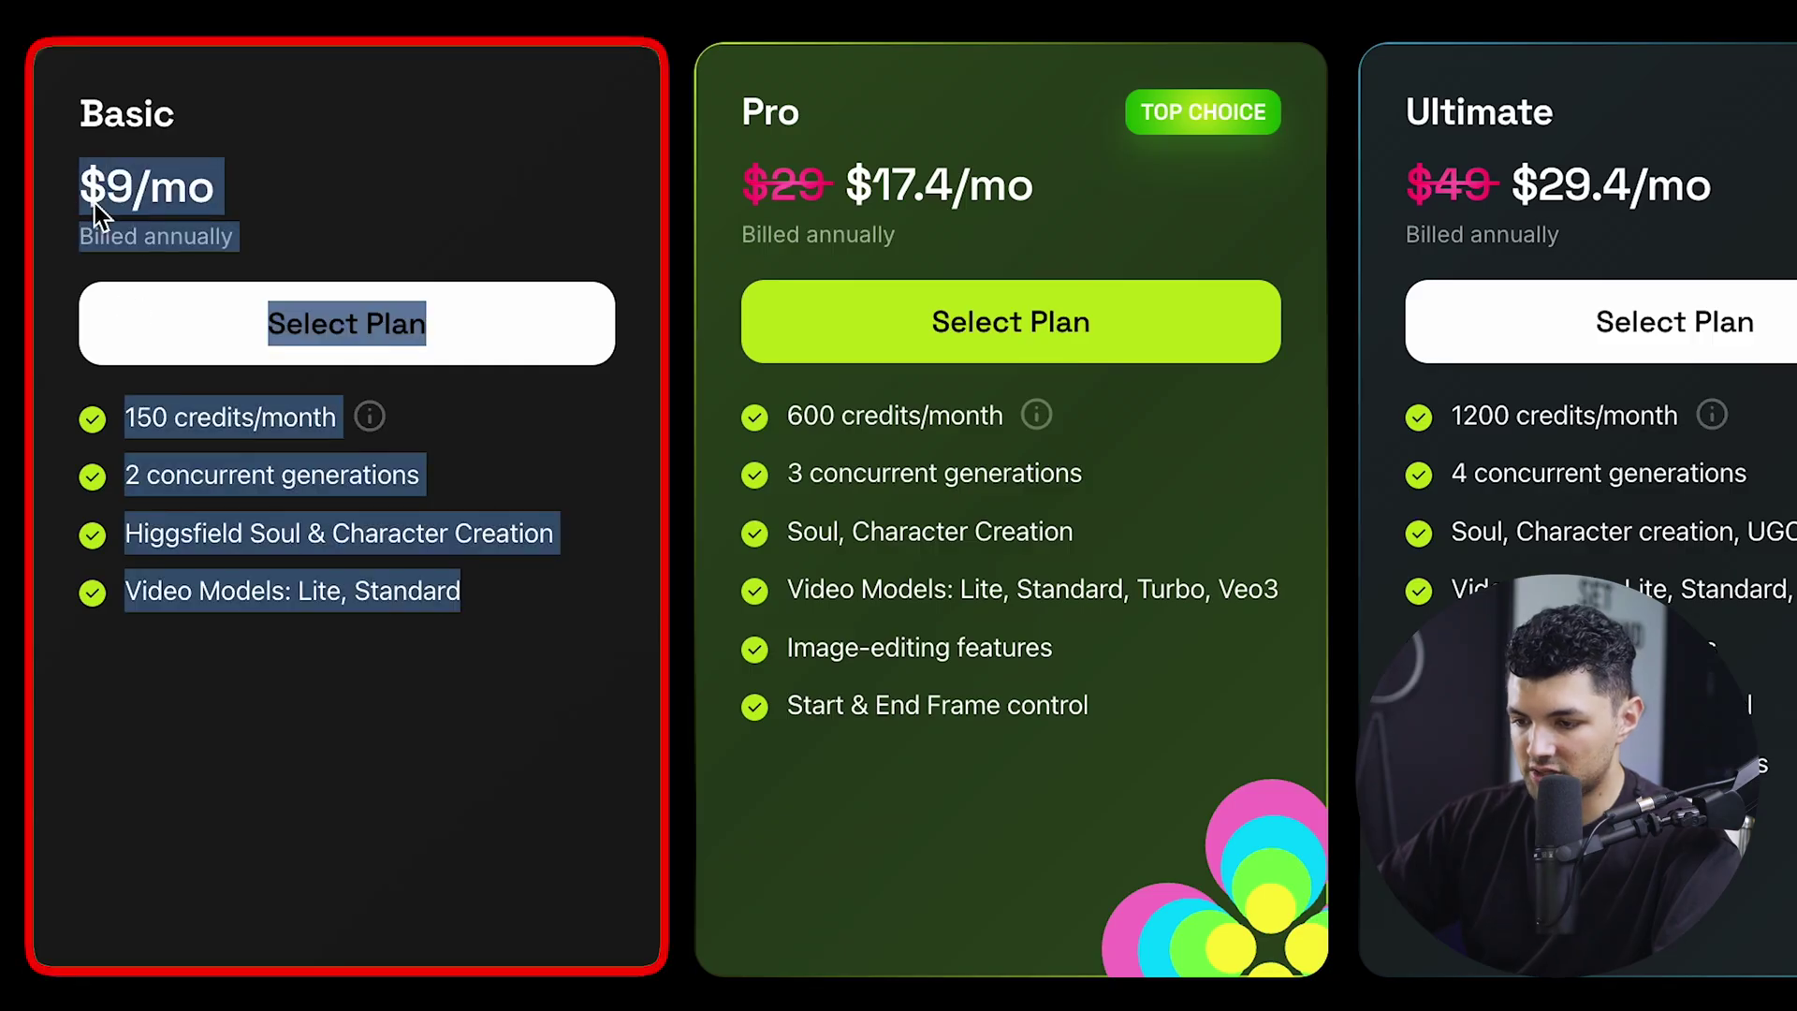
{"action": "left_click", "coordinate": [77, 190]}
{"action": "left_click_drag", "start_coordinate": [77, 188], "coordinate": [472, 634]}
{"action": "left_click", "coordinate": [470, 634]}
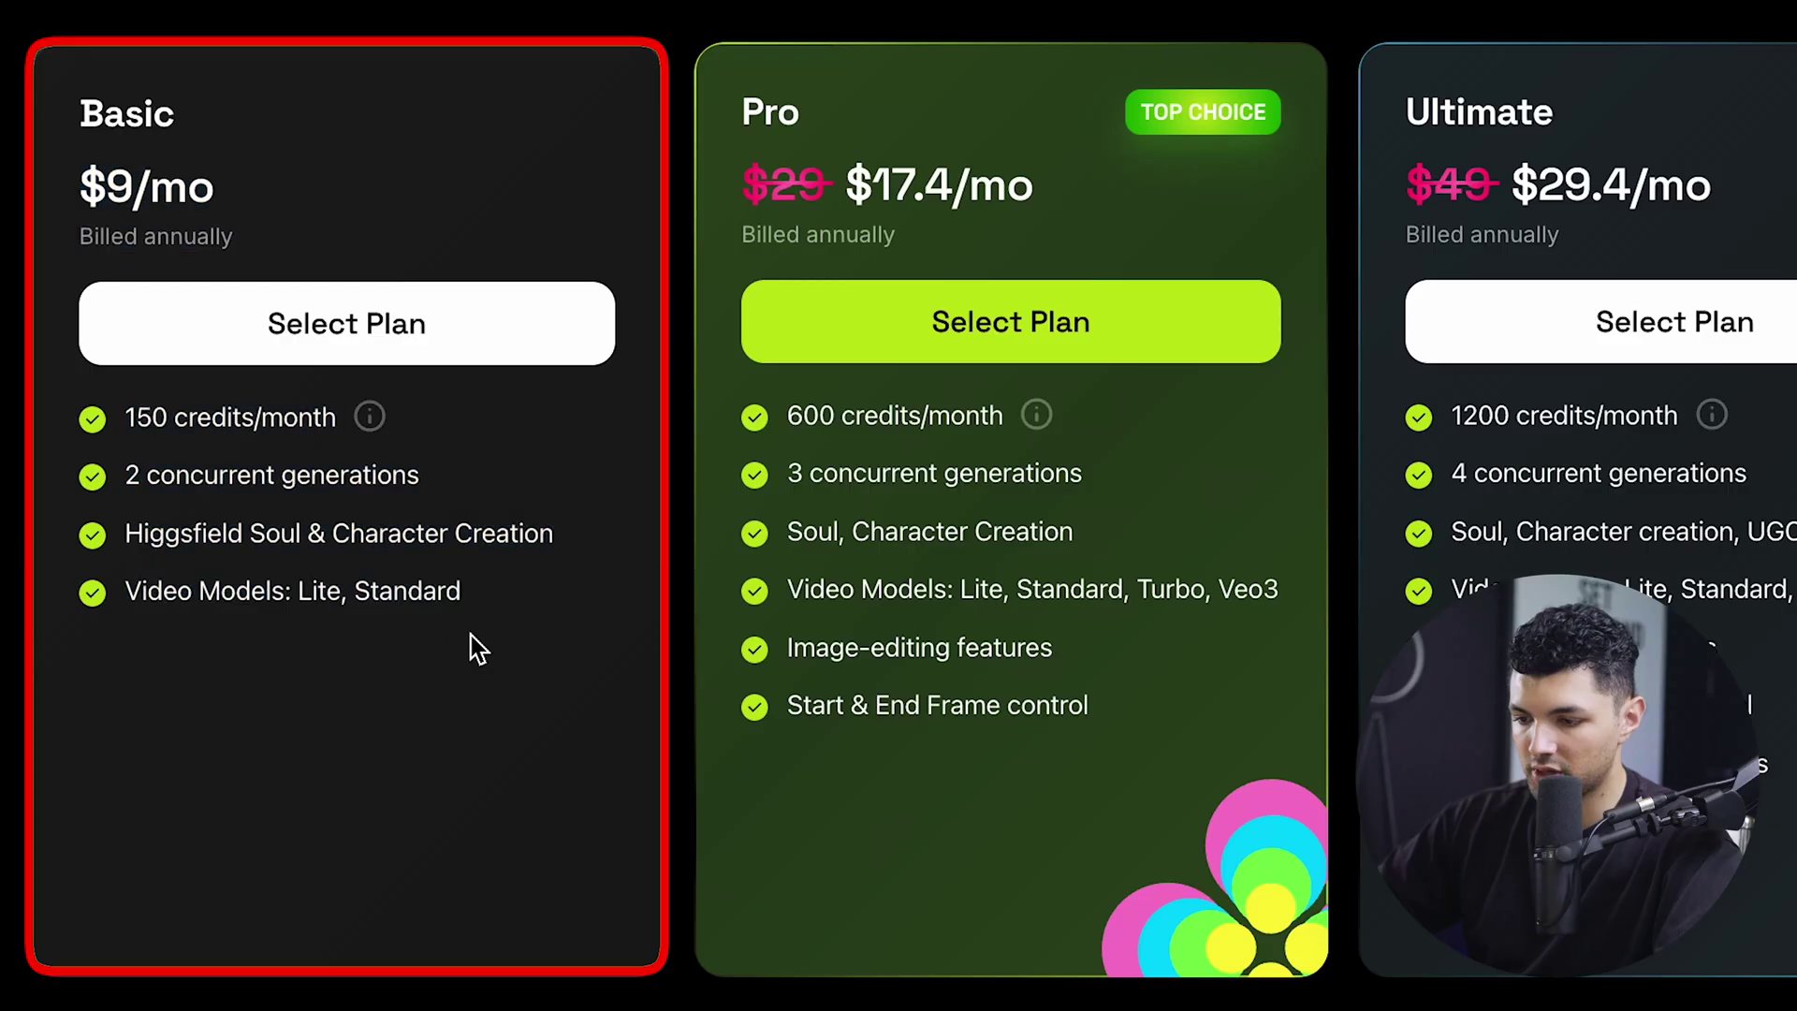
{"action": "left_click_drag", "start_coordinate": [141, 478], "coordinate": [525, 559]}
{"action": "left_click", "coordinate": [138, 558]}
{"action": "left_click_drag", "start_coordinate": [529, 644], "coordinate": [101, 596]}
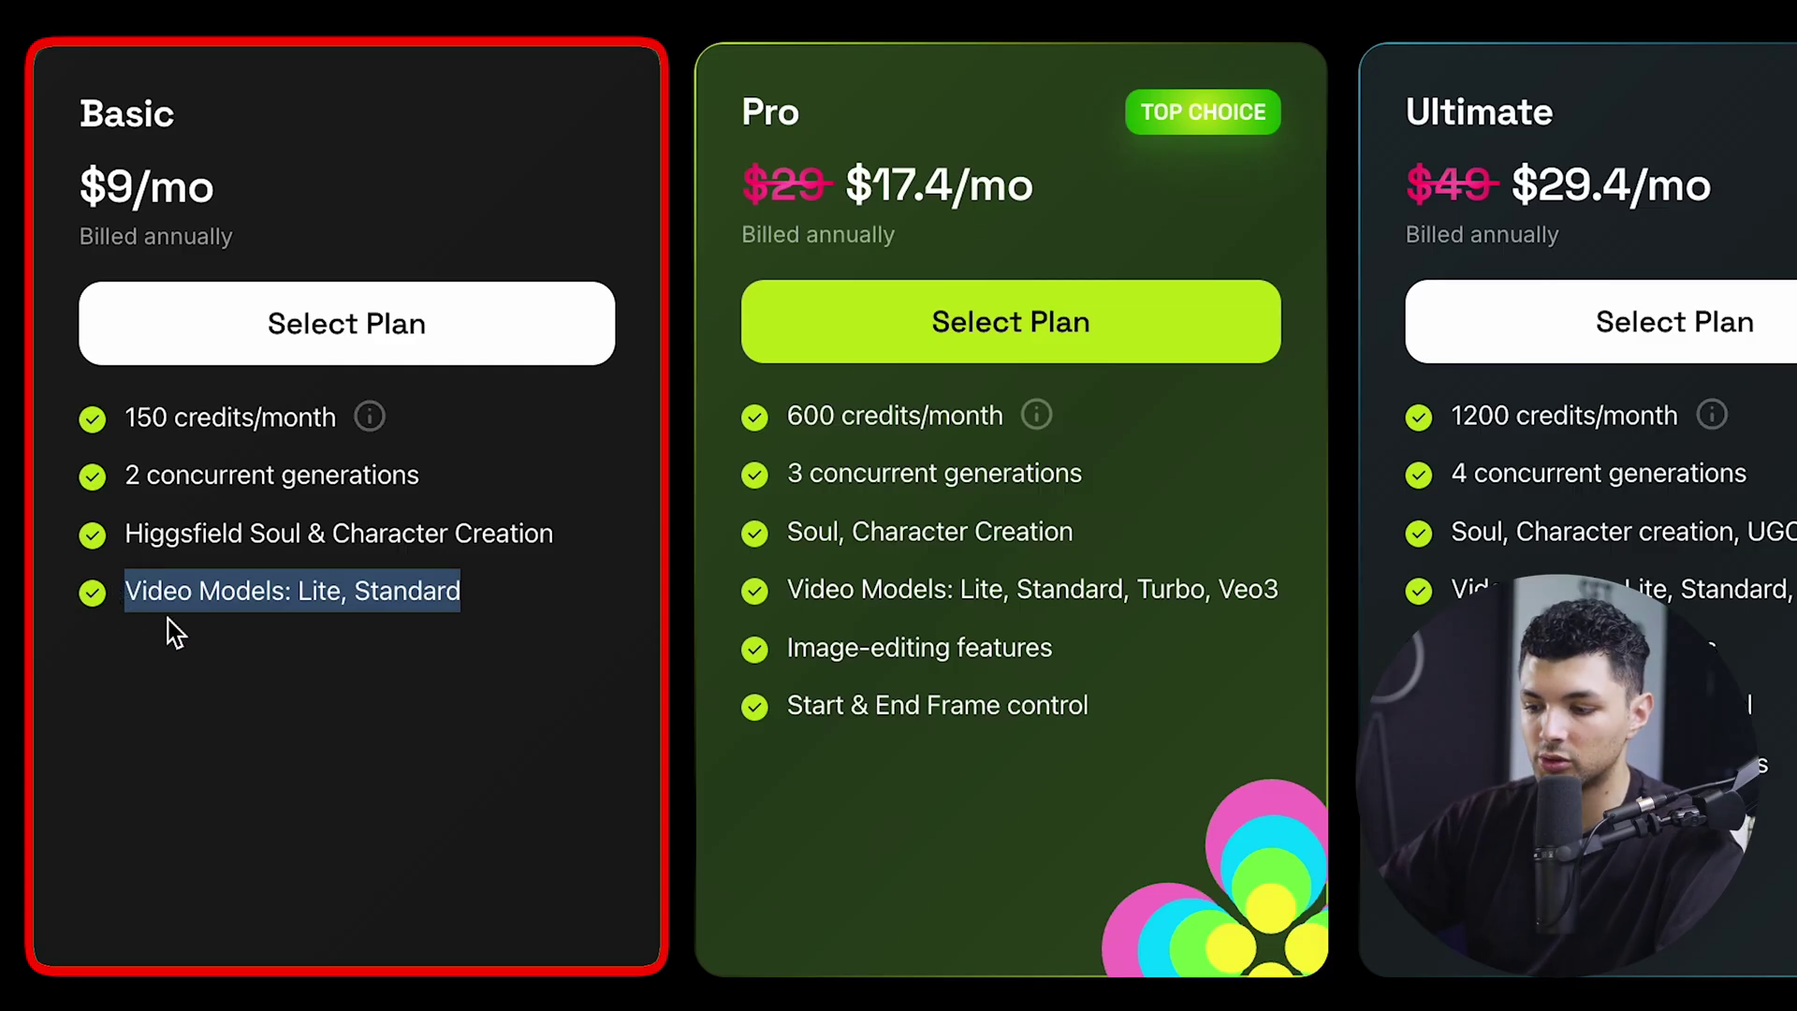
{"action": "left_click_drag", "start_coordinate": [274, 599], "coordinate": [344, 609]}
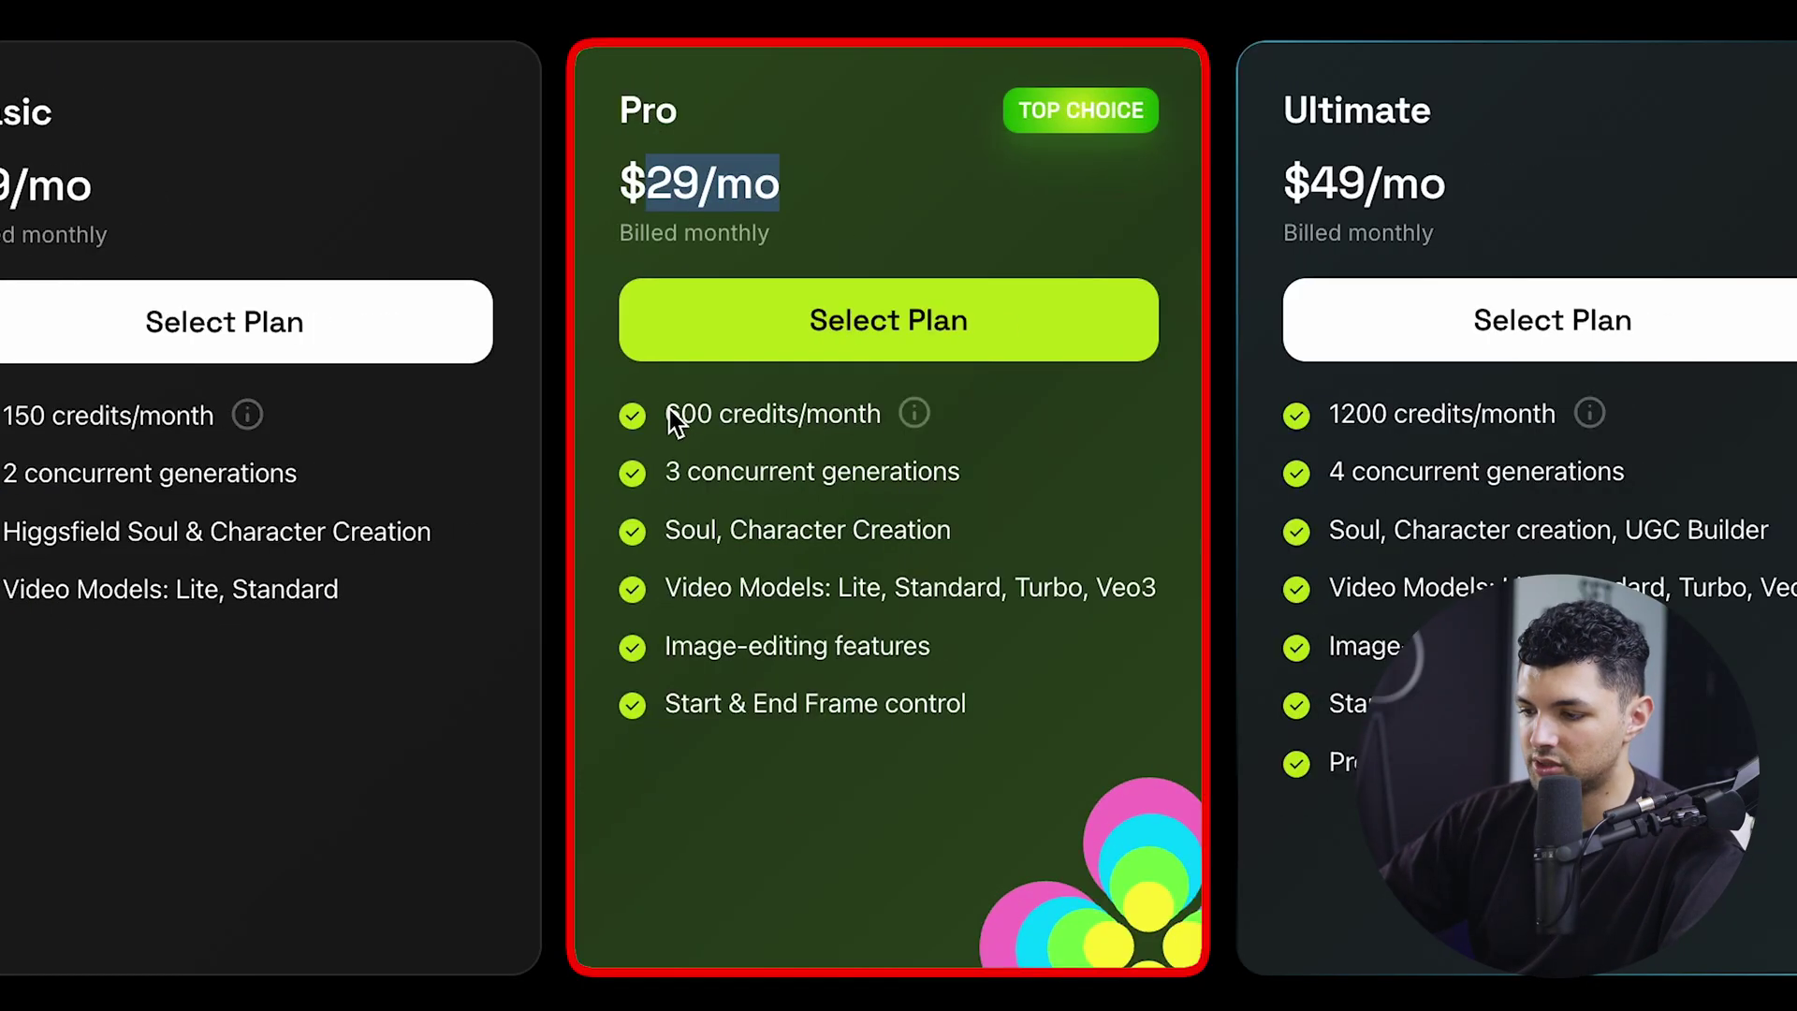
{"action": "mouse_move", "coordinate": [922, 421]}
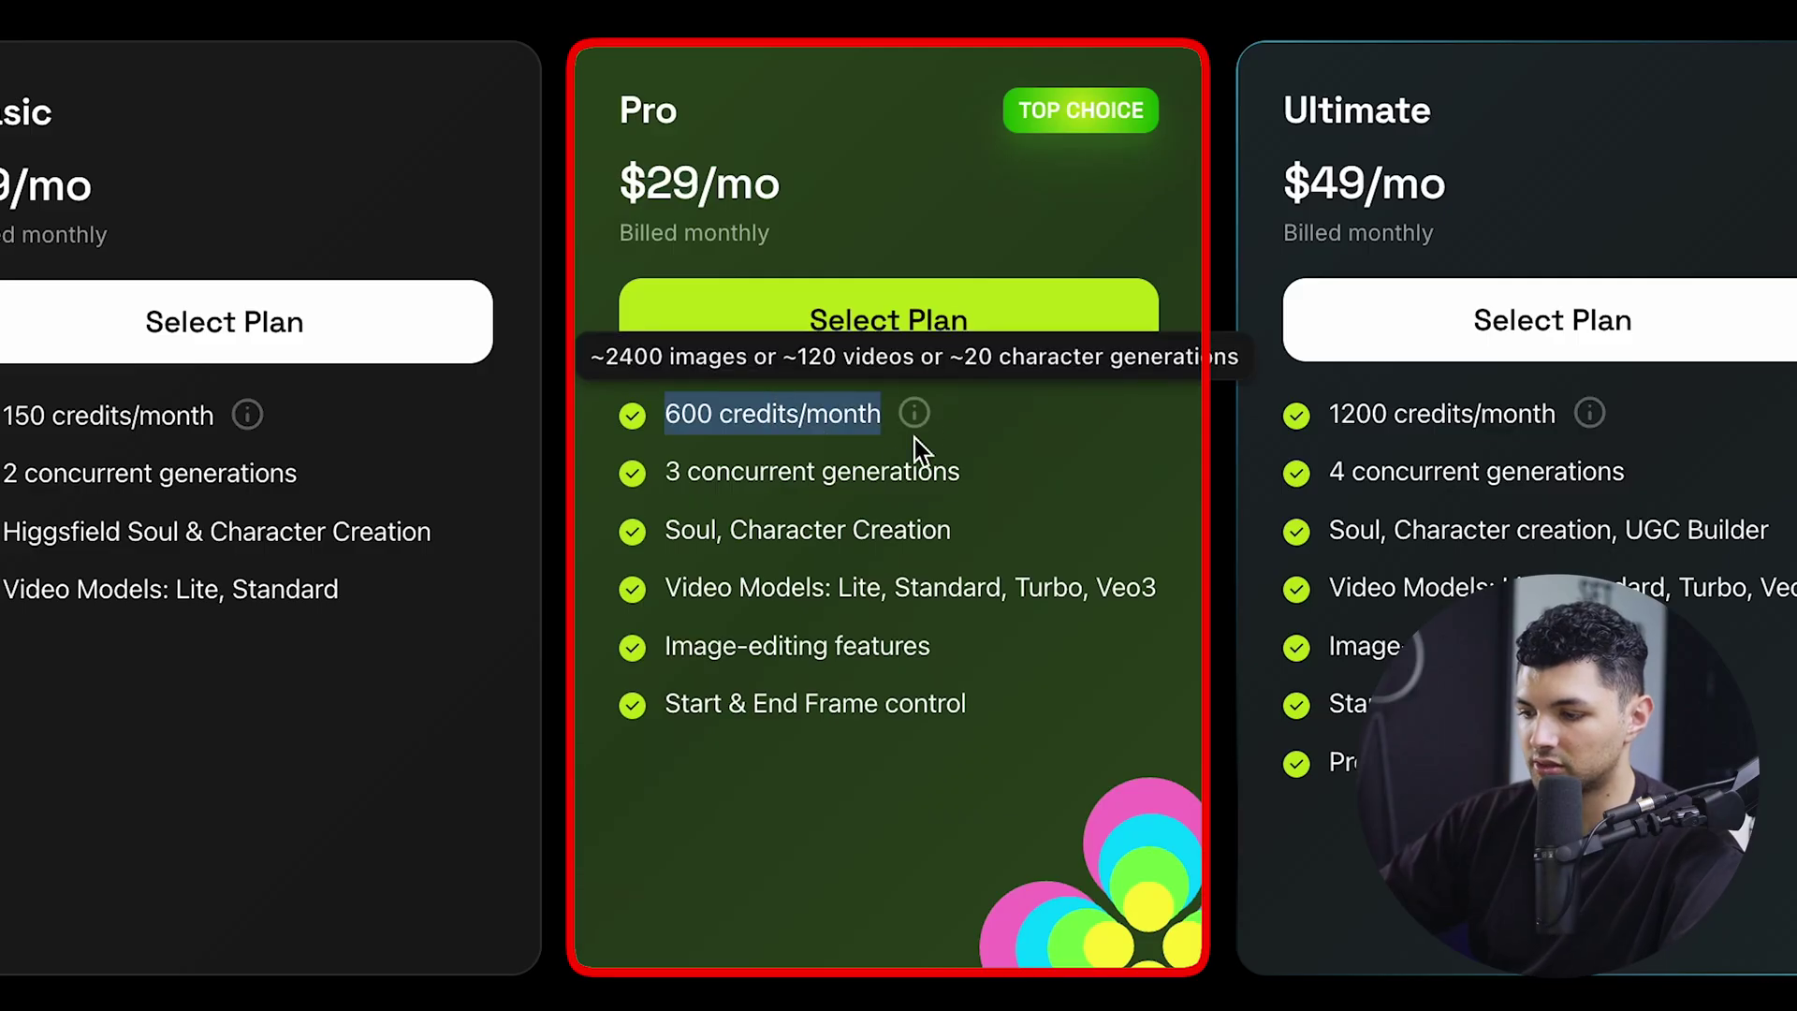
{"action": "left_click", "coordinate": [642, 481]}
{"action": "triple_click", "coordinate": [830, 479]}
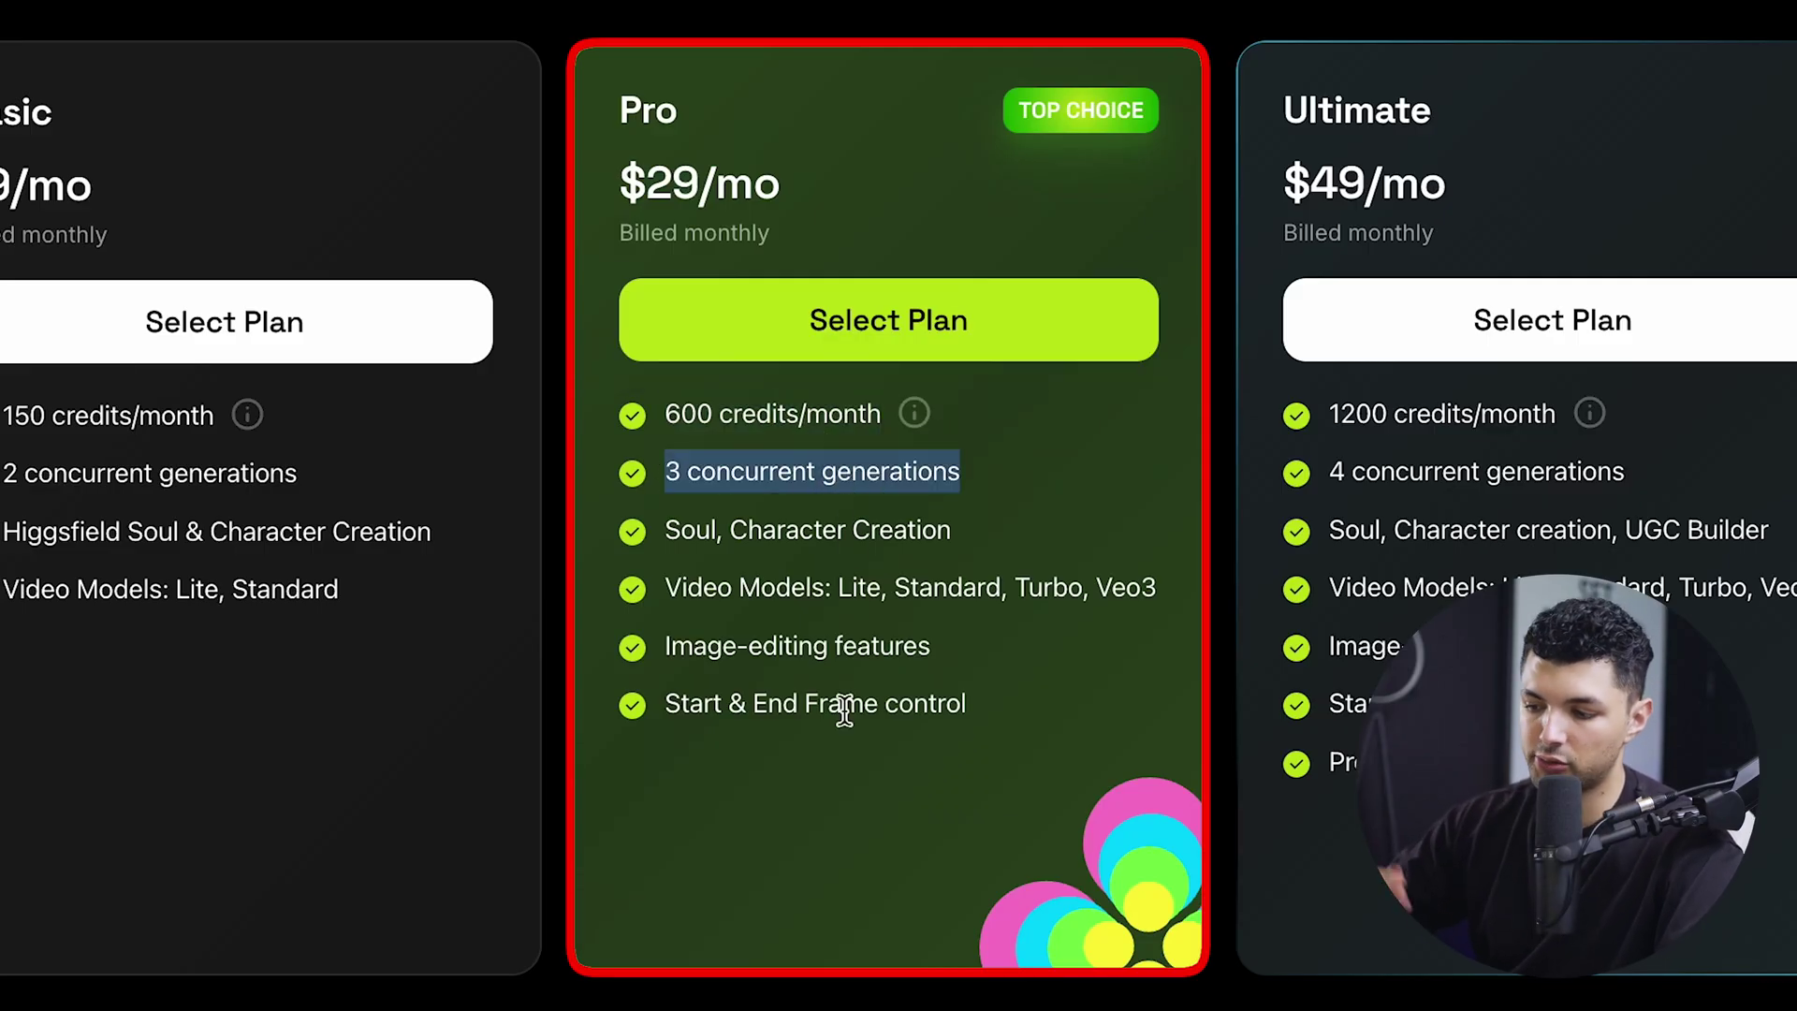
{"action": "triple_click", "coordinate": [665, 530]}
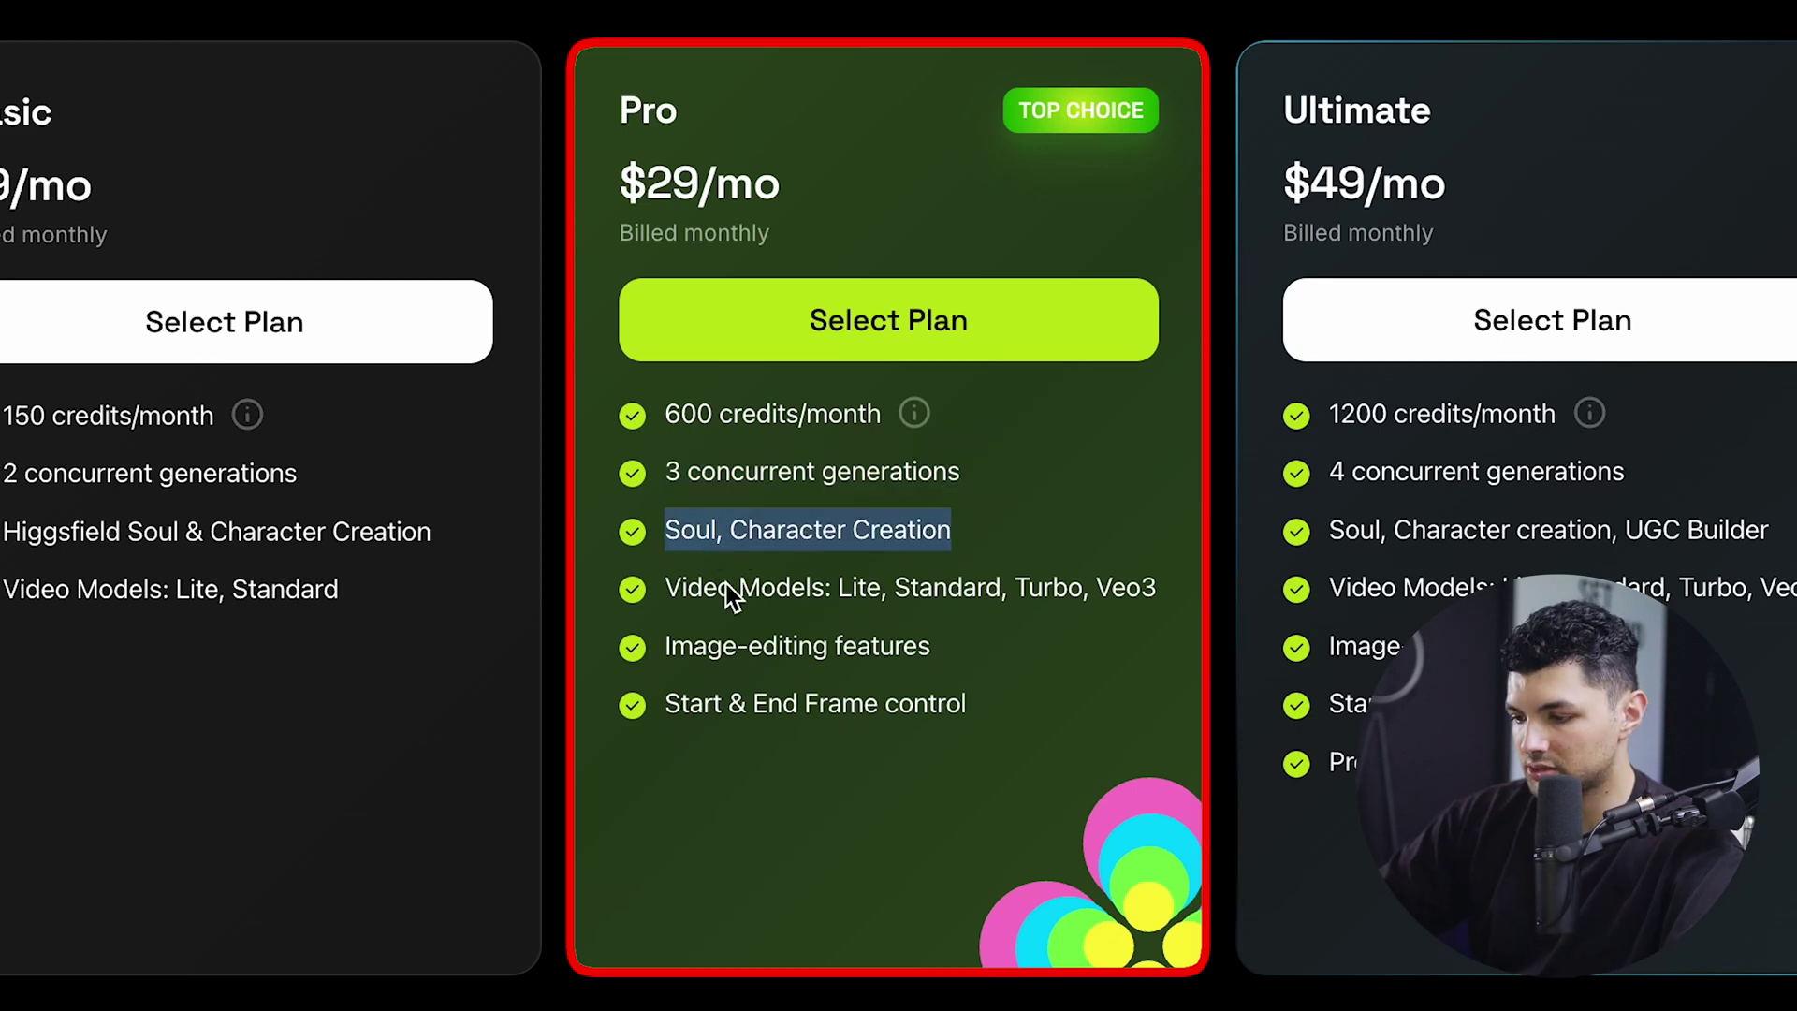
{"action": "left_click_drag", "start_coordinate": [666, 593], "coordinate": [829, 593]}
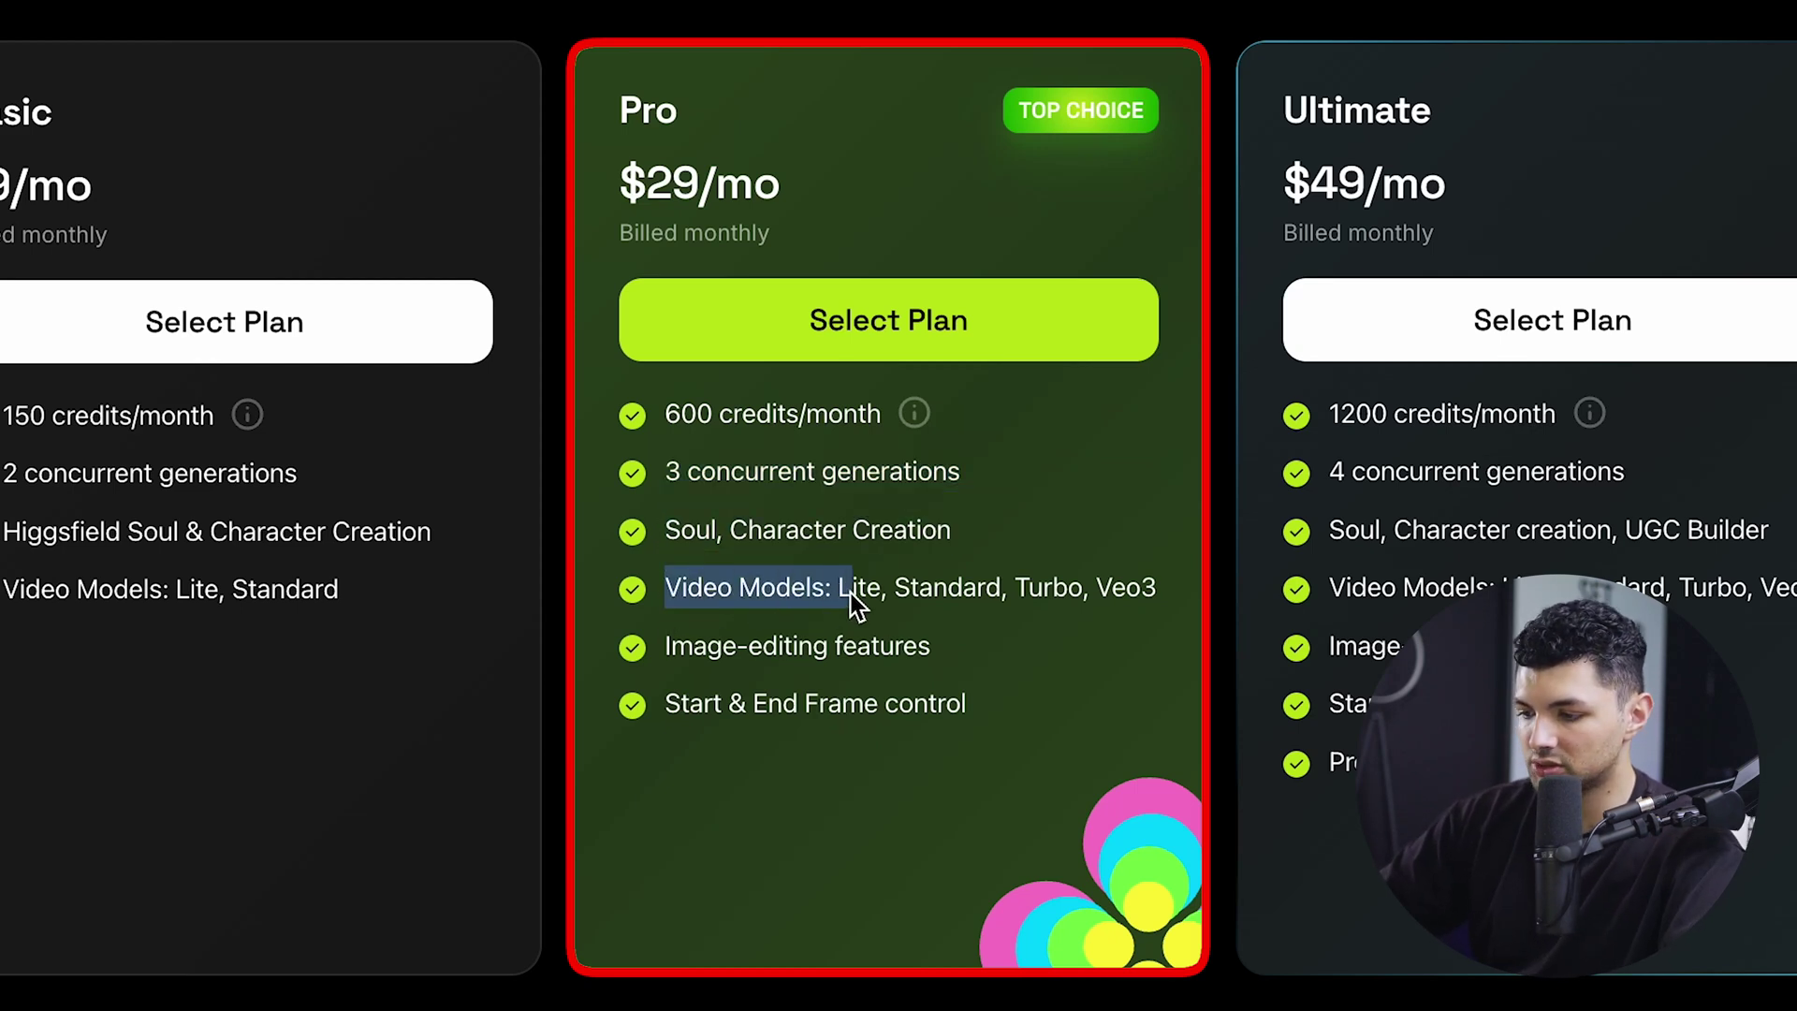
{"action": "double_click", "coordinate": [851, 594]}
{"action": "double_click", "coordinate": [1048, 590]}
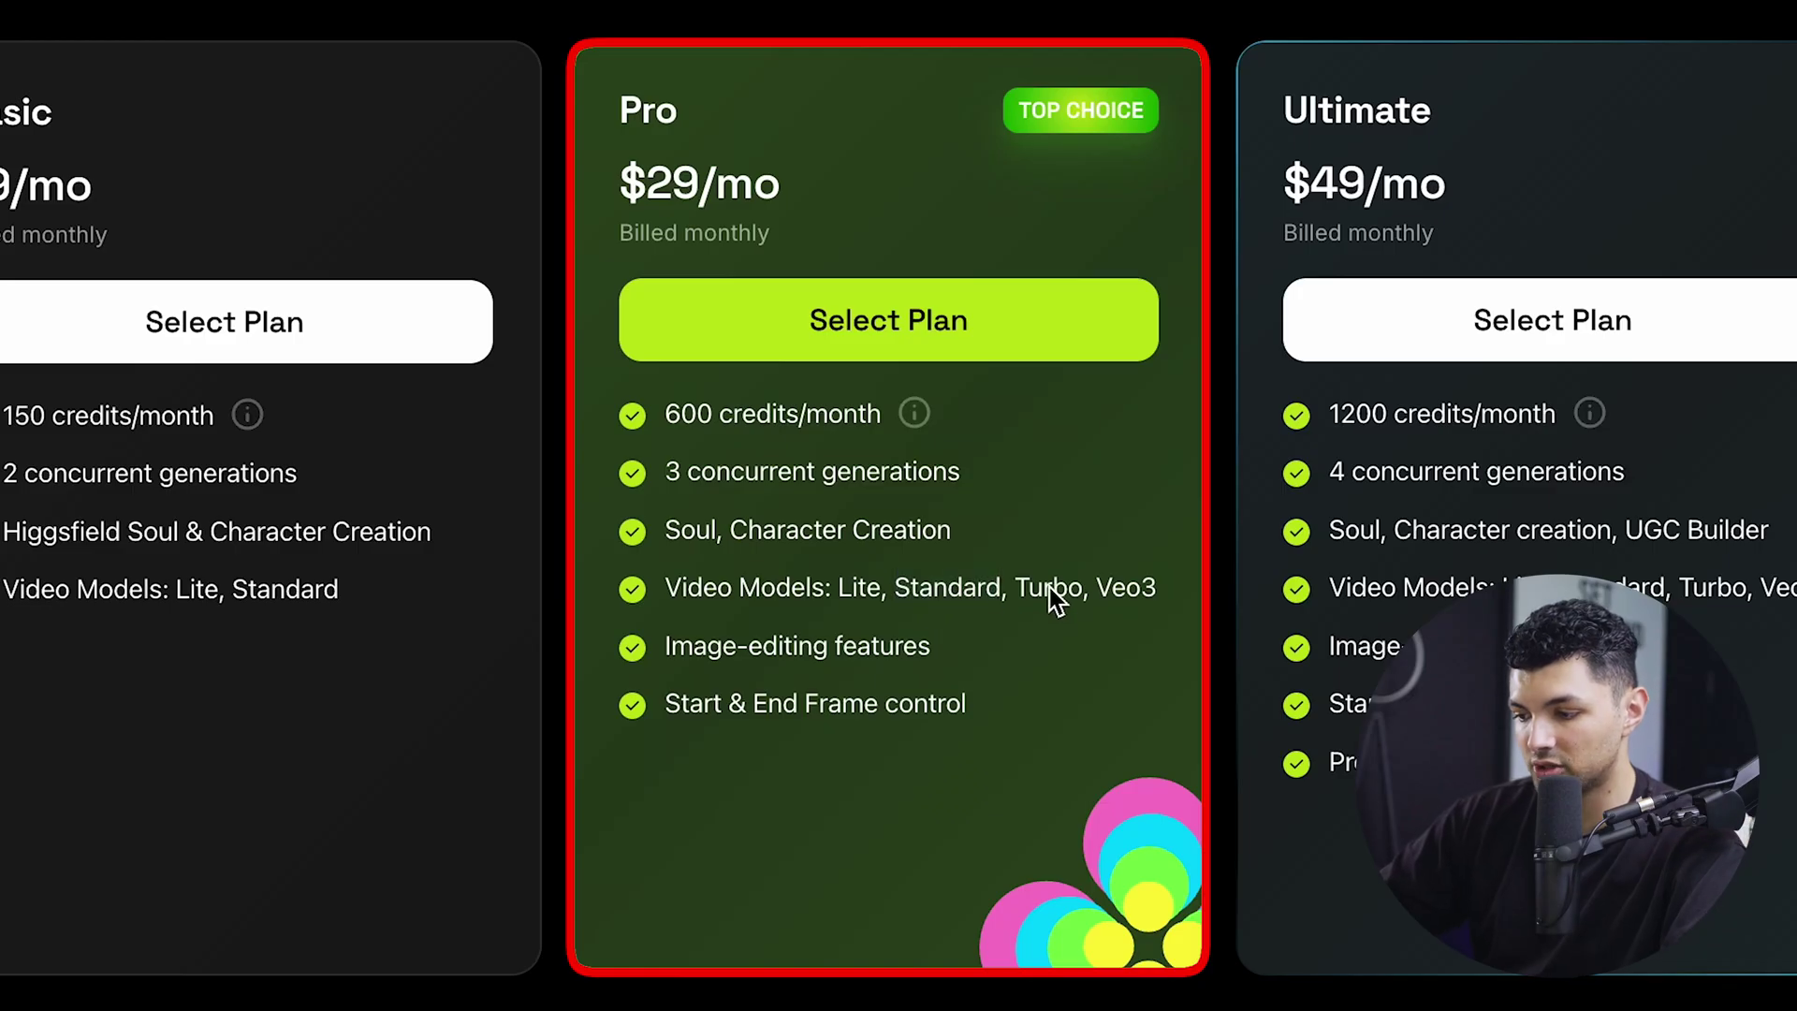
{"action": "double_click", "coordinate": [1135, 588]}
{"action": "left_click", "coordinate": [318, 571]}
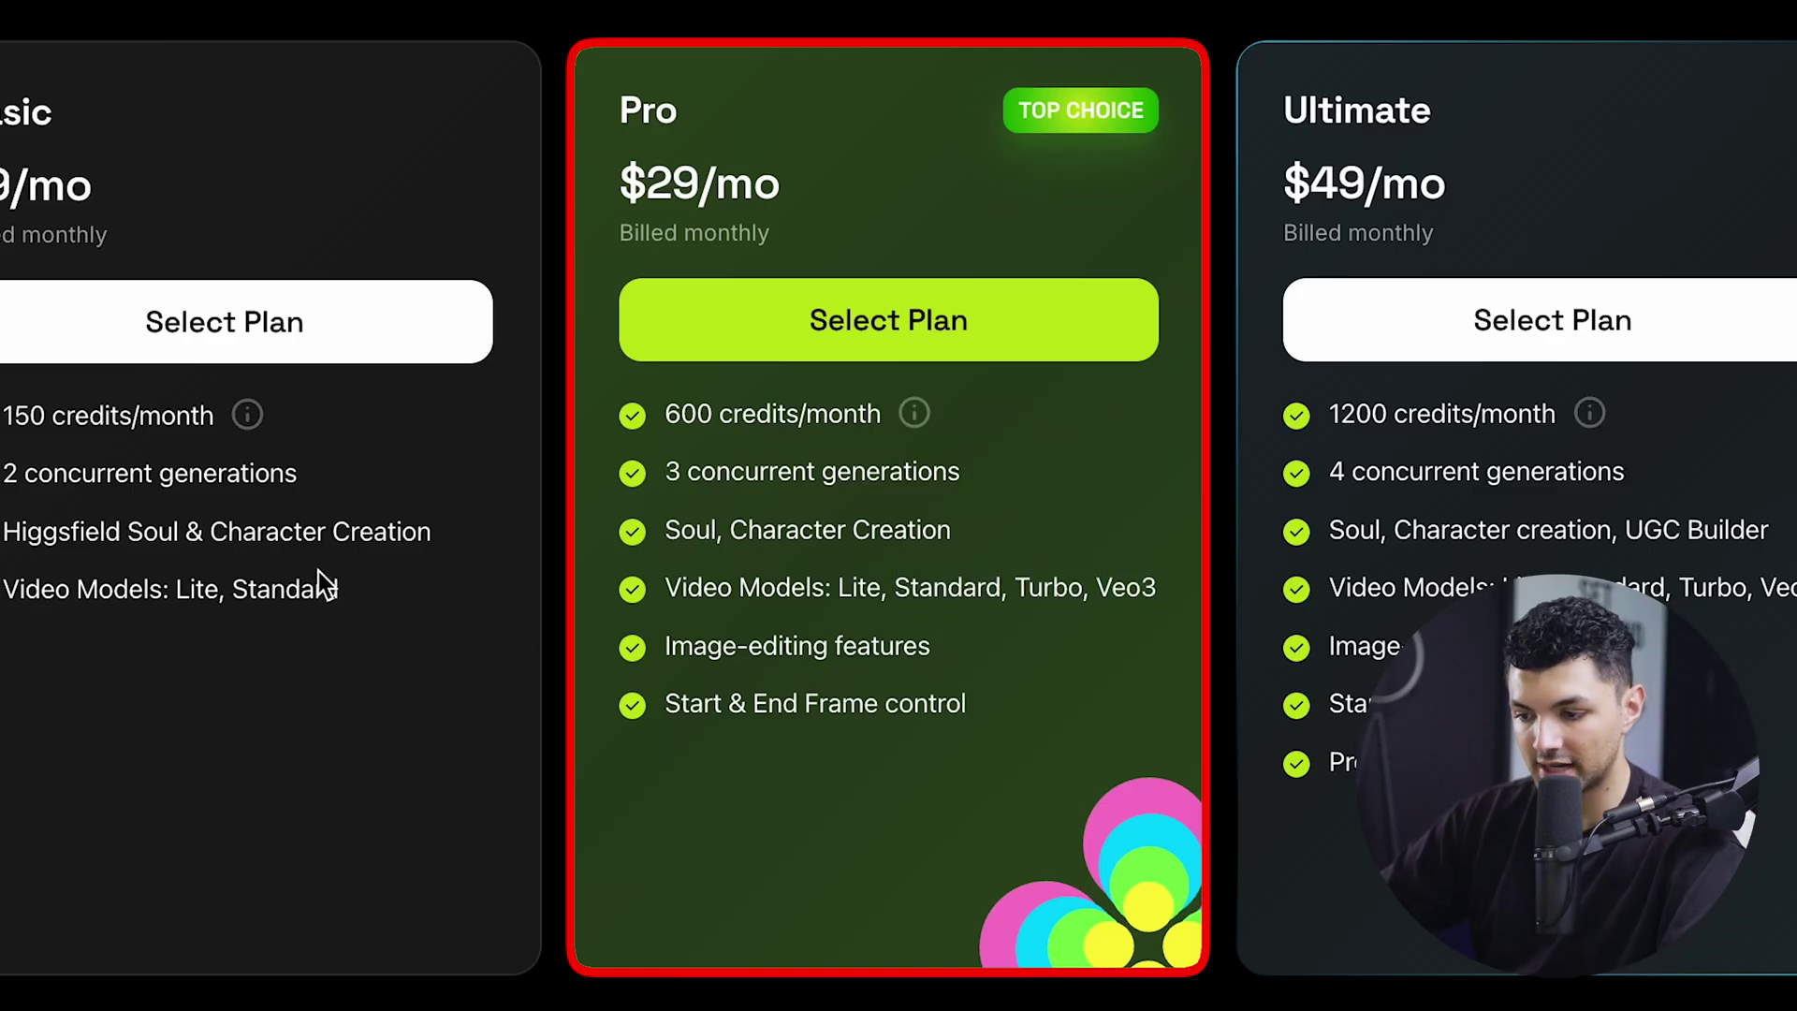
{"action": "left_click_drag", "start_coordinate": [732, 653], "coordinate": [744, 656]}
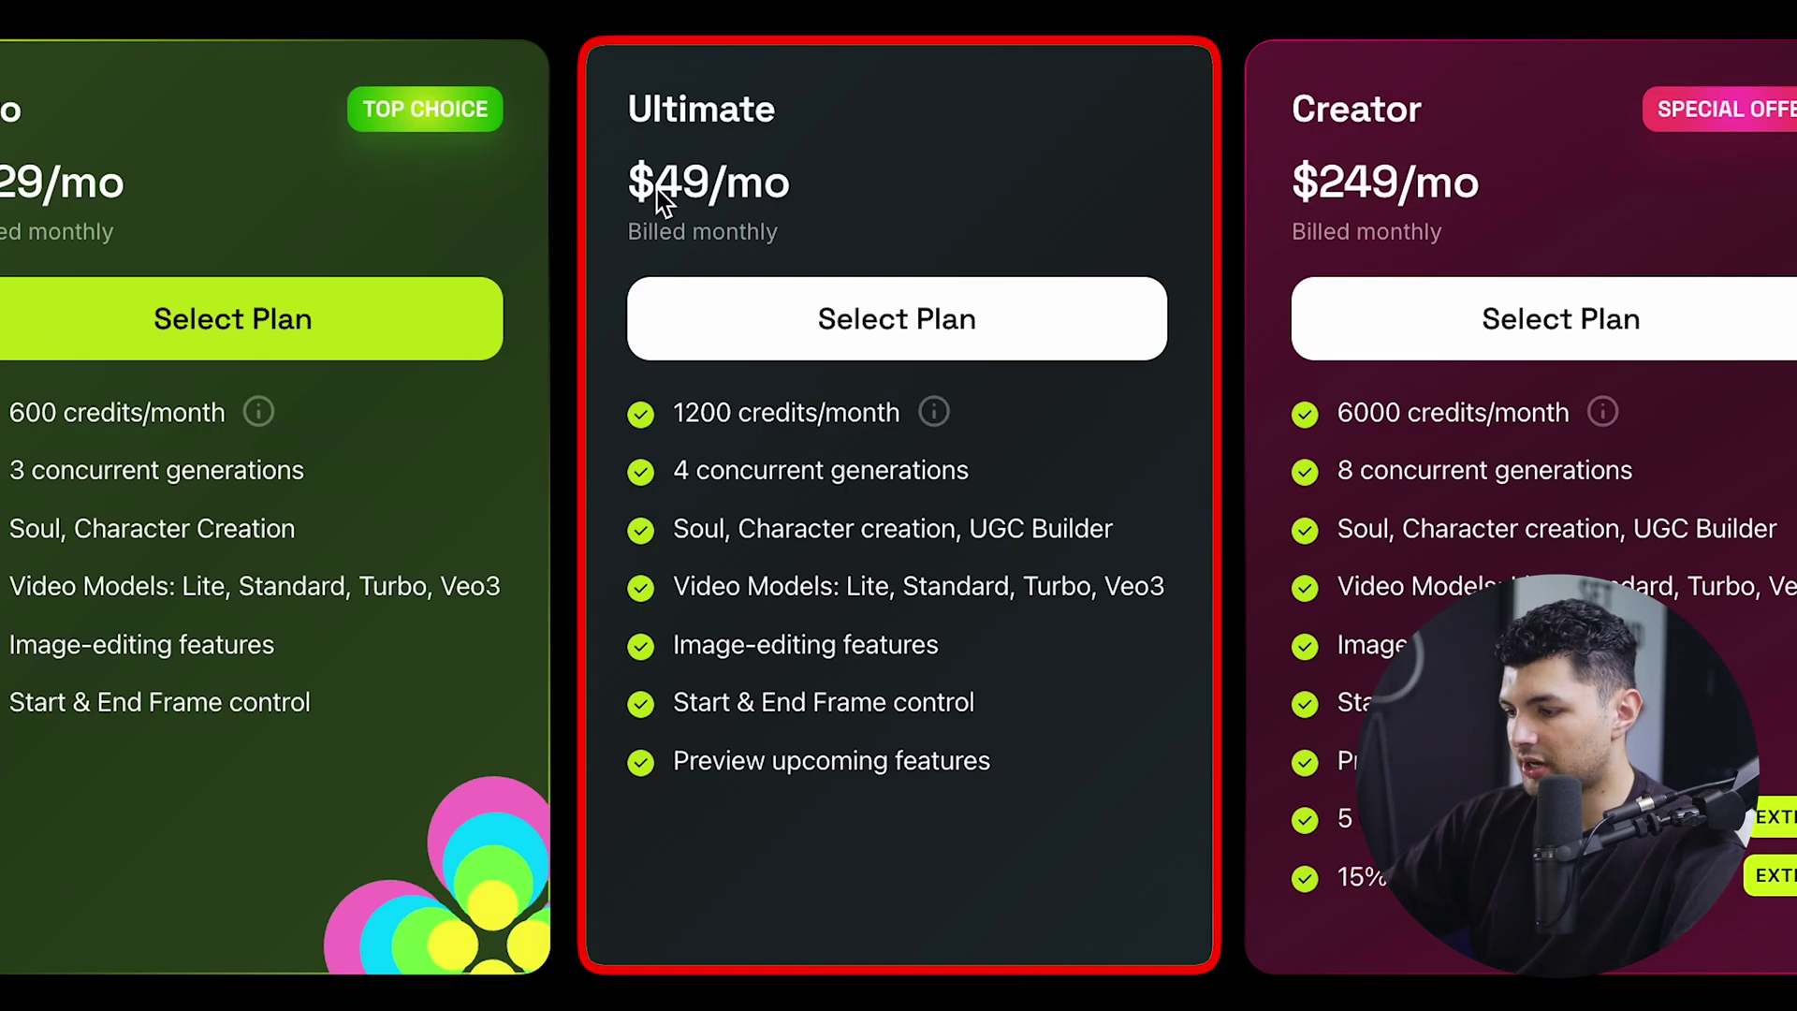
{"action": "left_click_drag", "start_coordinate": [682, 423], "coordinate": [766, 424]}
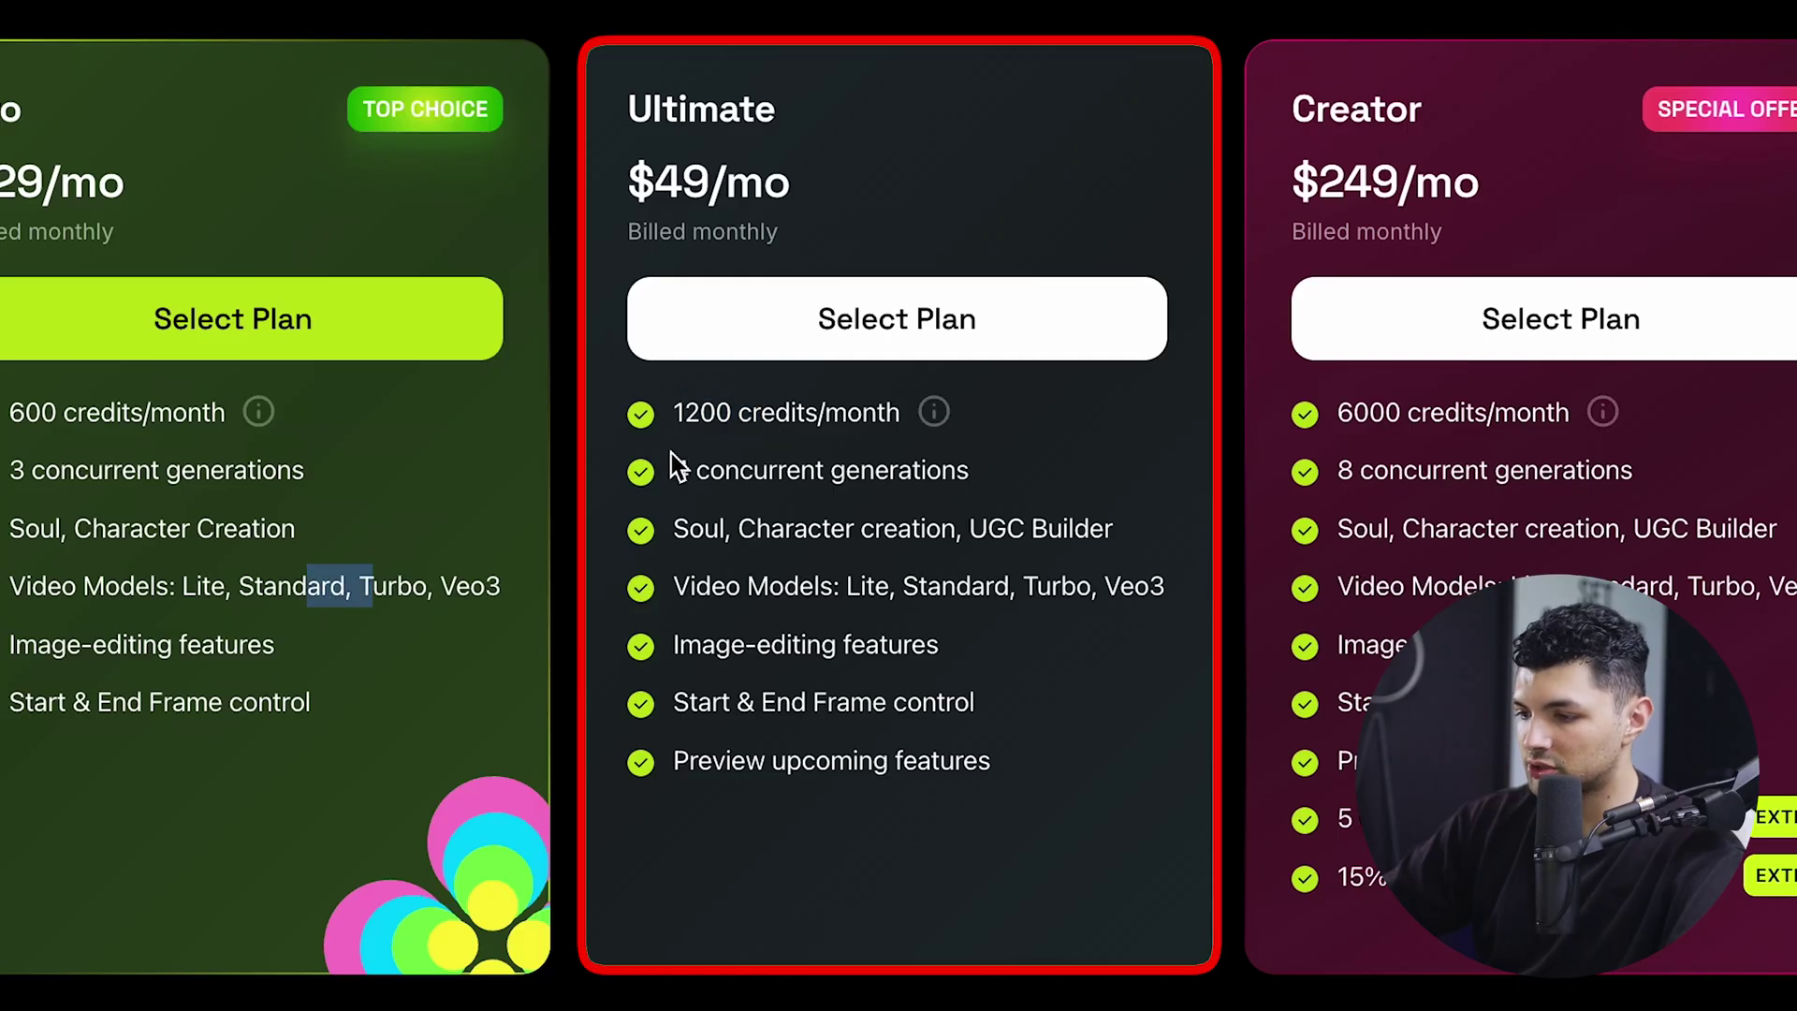
{"action": "left_click_drag", "start_coordinate": [671, 471], "coordinate": [910, 479]}
{"action": "left_click", "coordinate": [987, 515]}
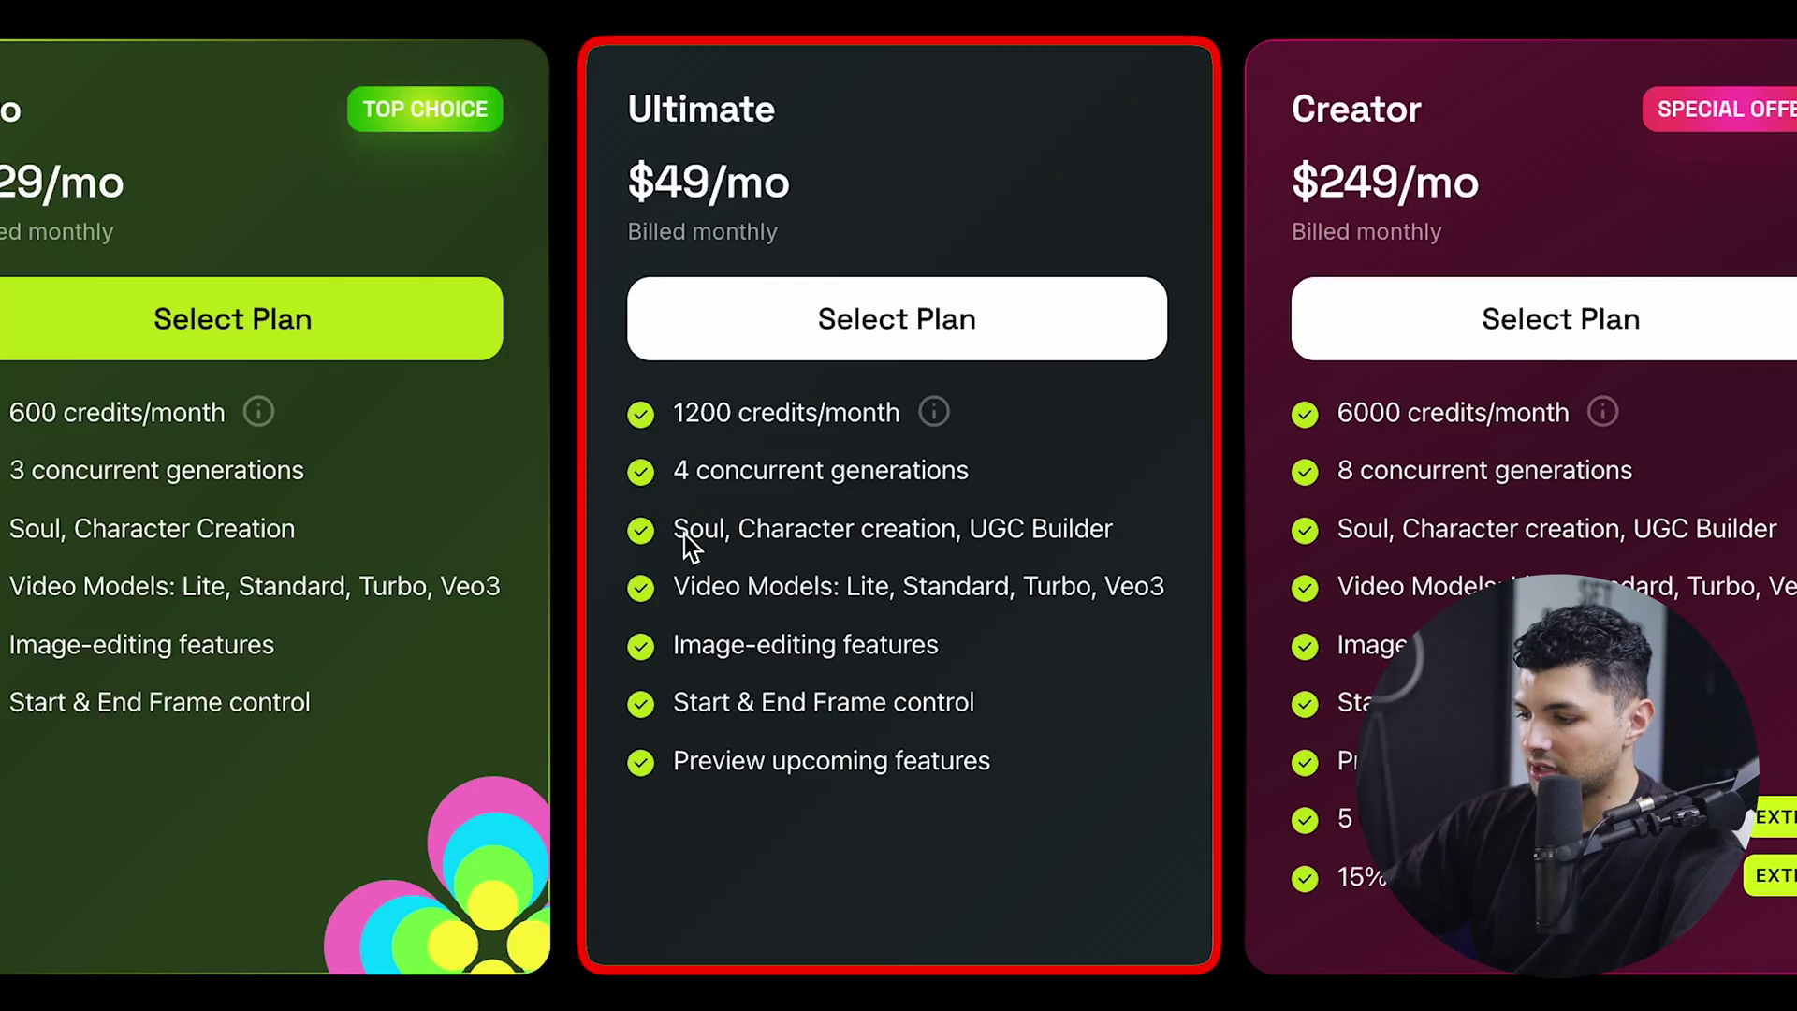
{"action": "left_click_drag", "start_coordinate": [673, 532], "coordinate": [756, 535]}
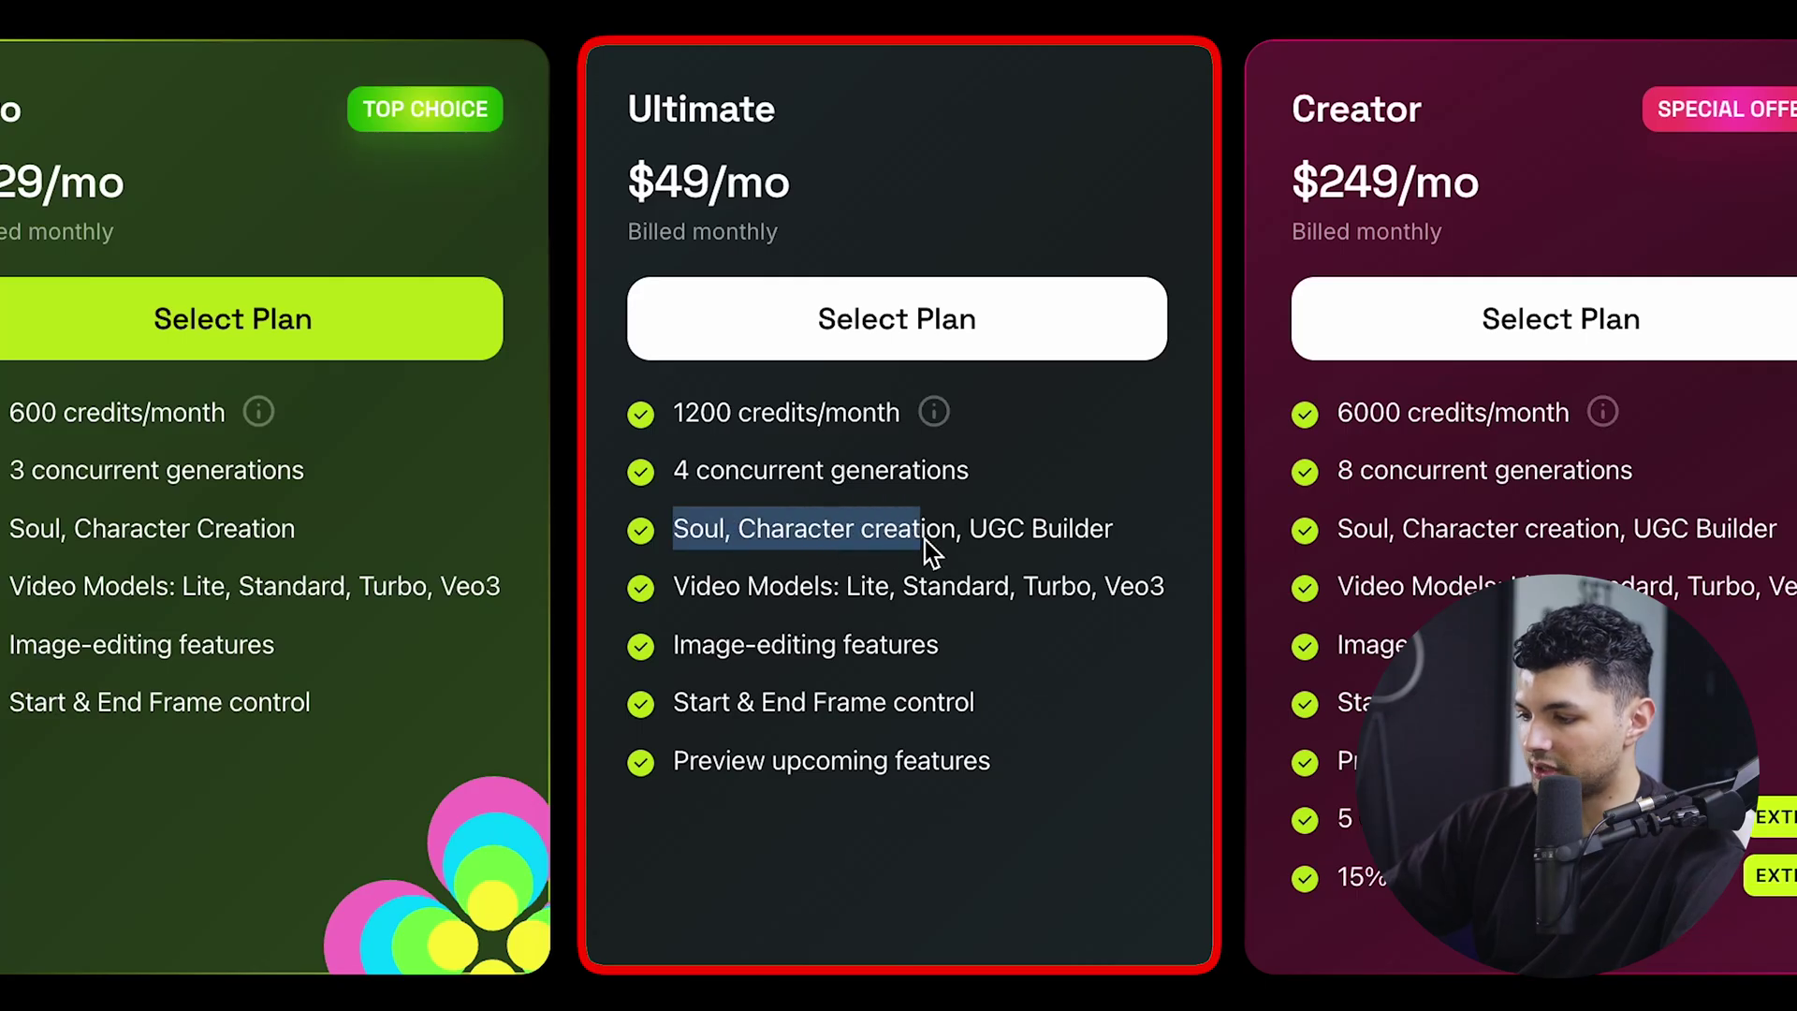
{"action": "left_click_drag", "start_coordinate": [954, 534], "coordinate": [996, 538]}
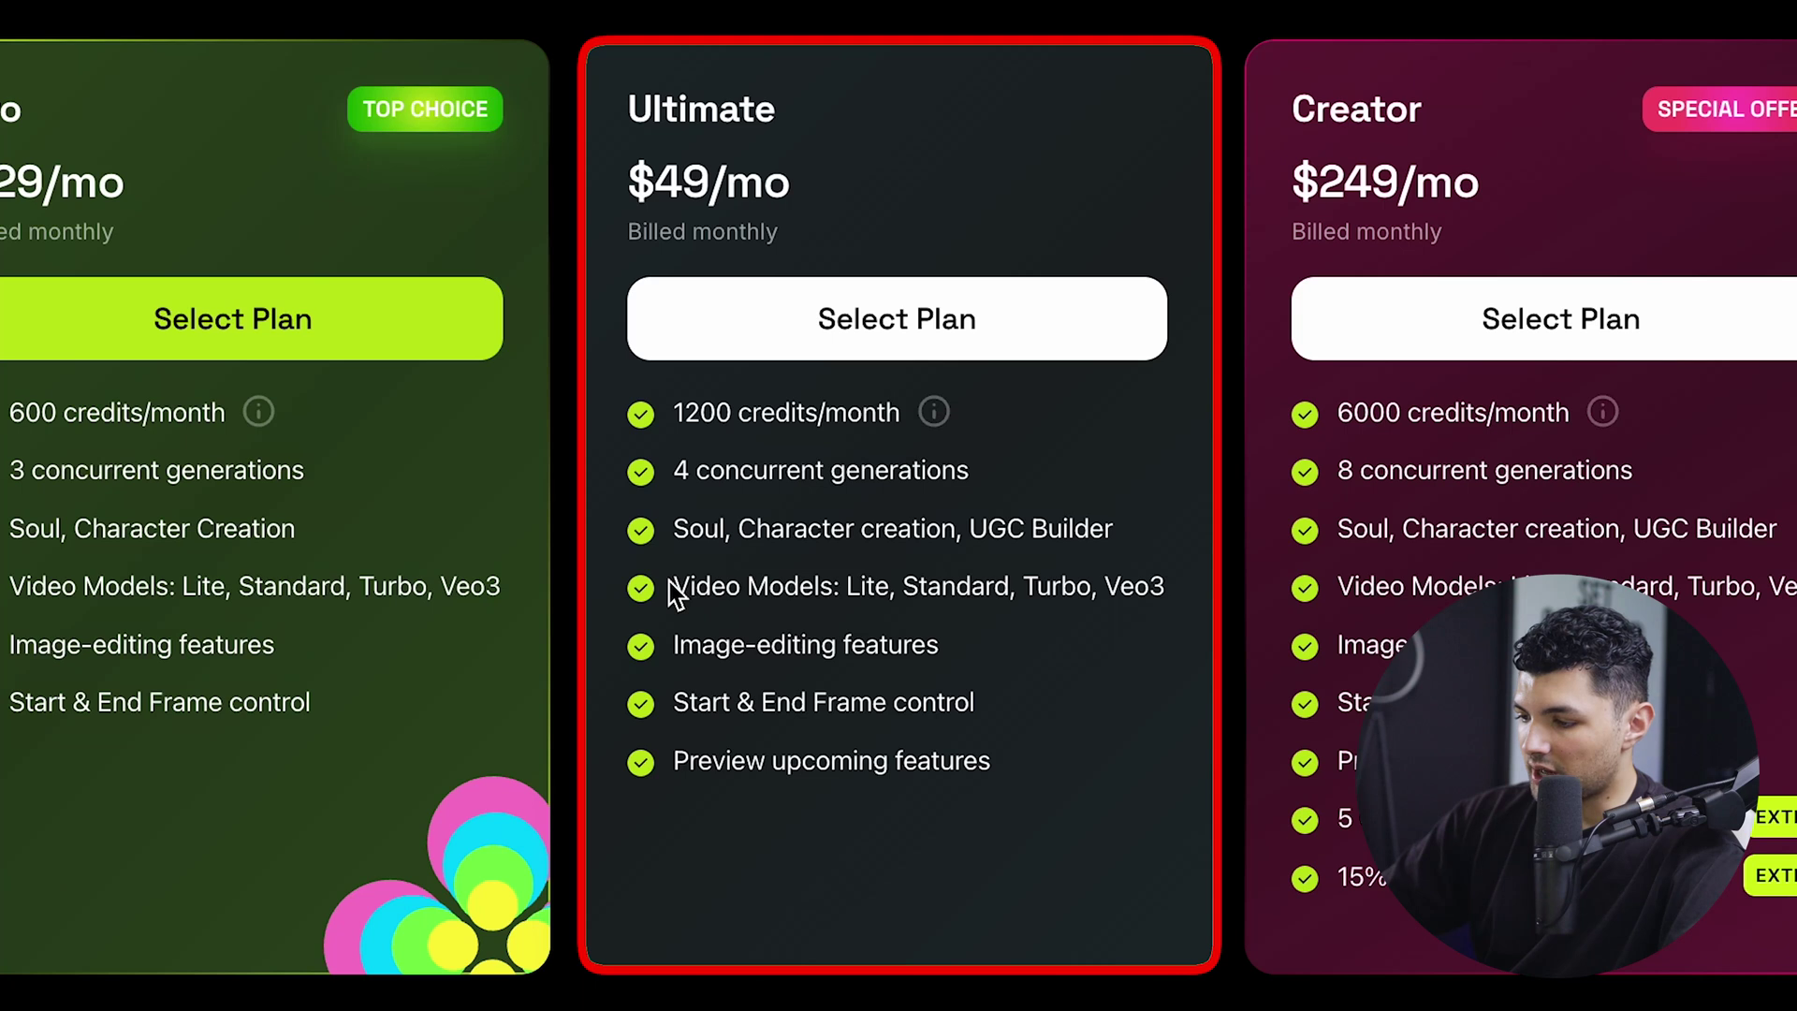
{"action": "left_click_drag", "start_coordinate": [980, 588], "coordinate": [1167, 610]}
{"action": "left_click_drag", "start_coordinate": [1007, 642], "coordinate": [1031, 703]}
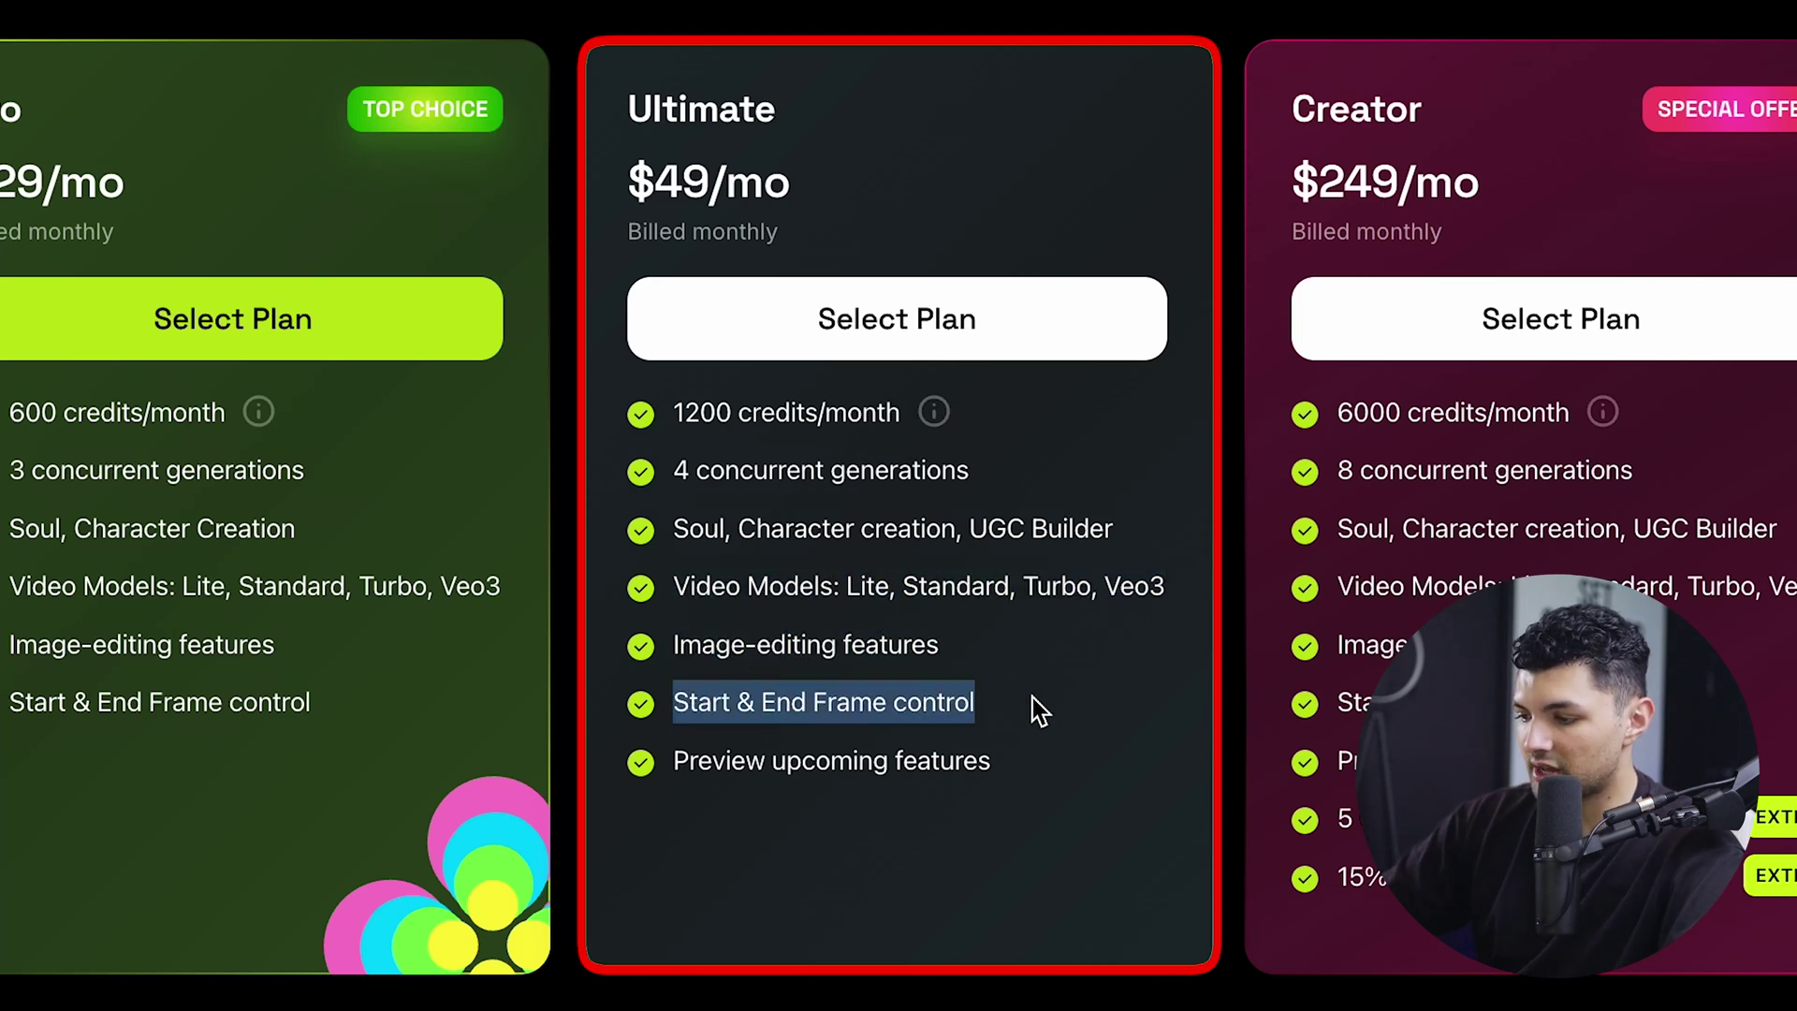
{"action": "left_click", "coordinate": [667, 763]}
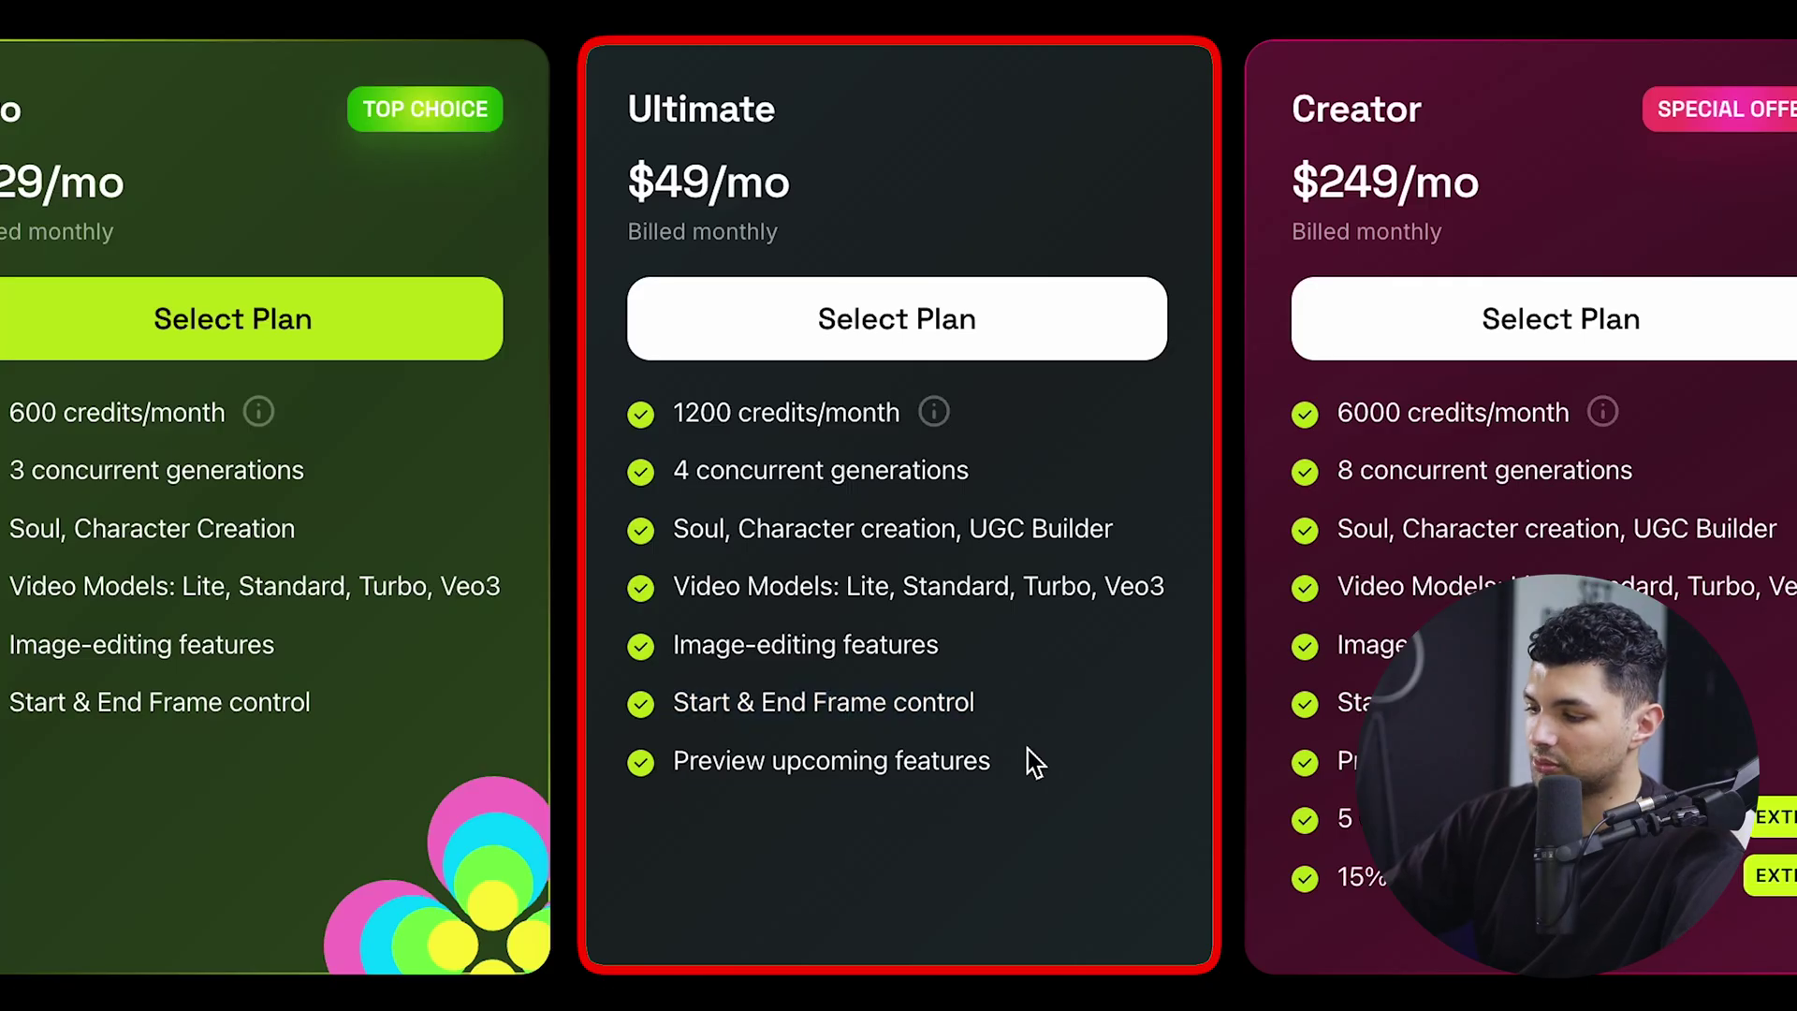
{"action": "left_click_drag", "start_coordinate": [1060, 748], "coordinate": [565, 739]}
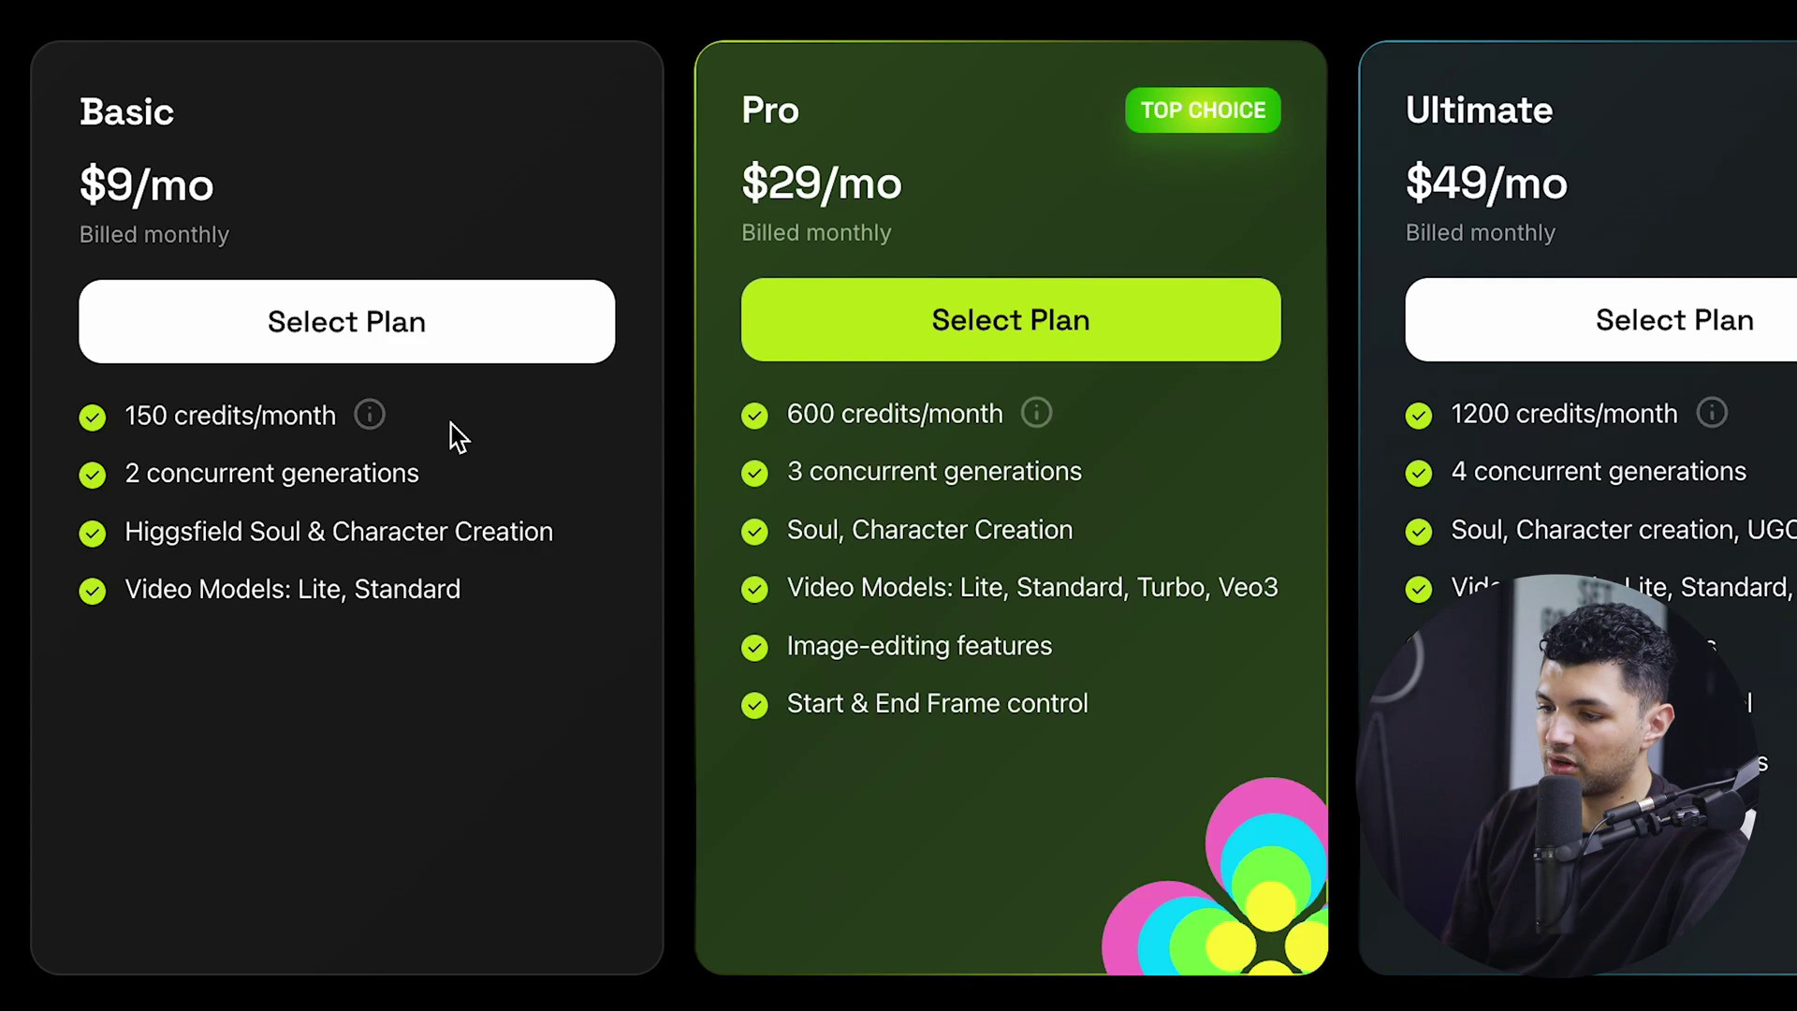
{"action": "mouse_move", "coordinate": [368, 415]}
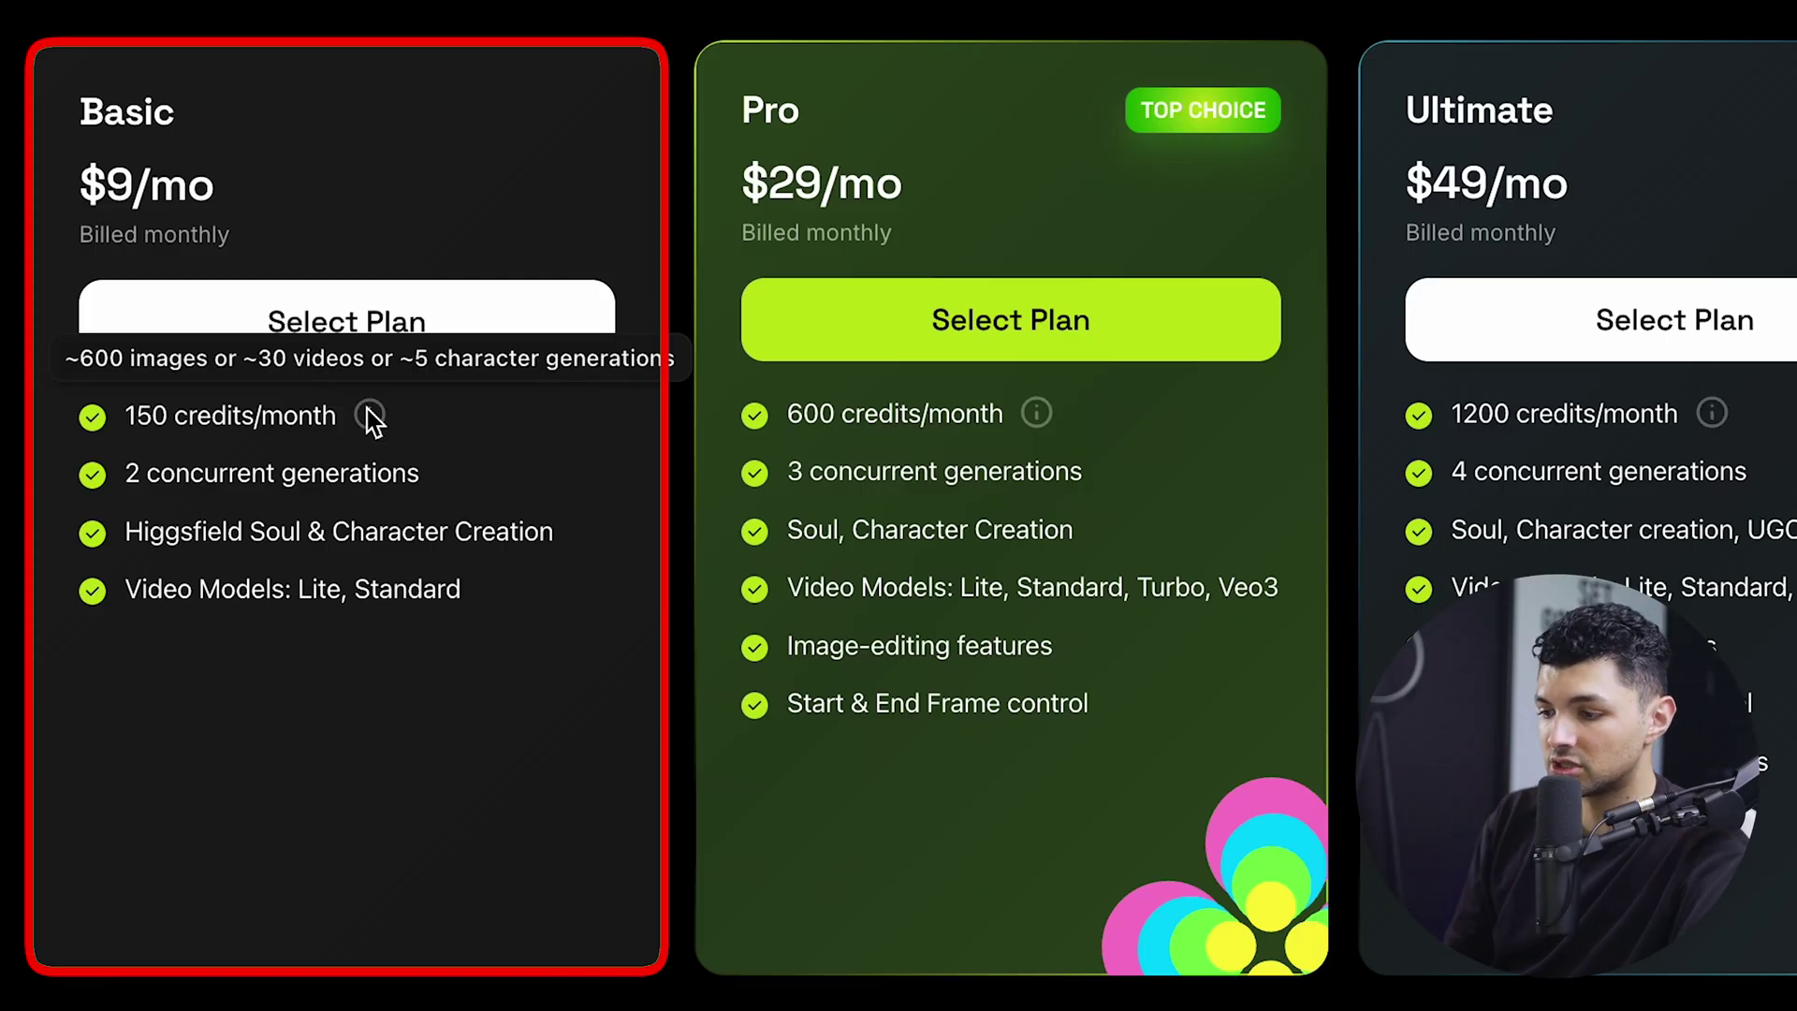
{"action": "mouse_move", "coordinate": [1044, 417]}
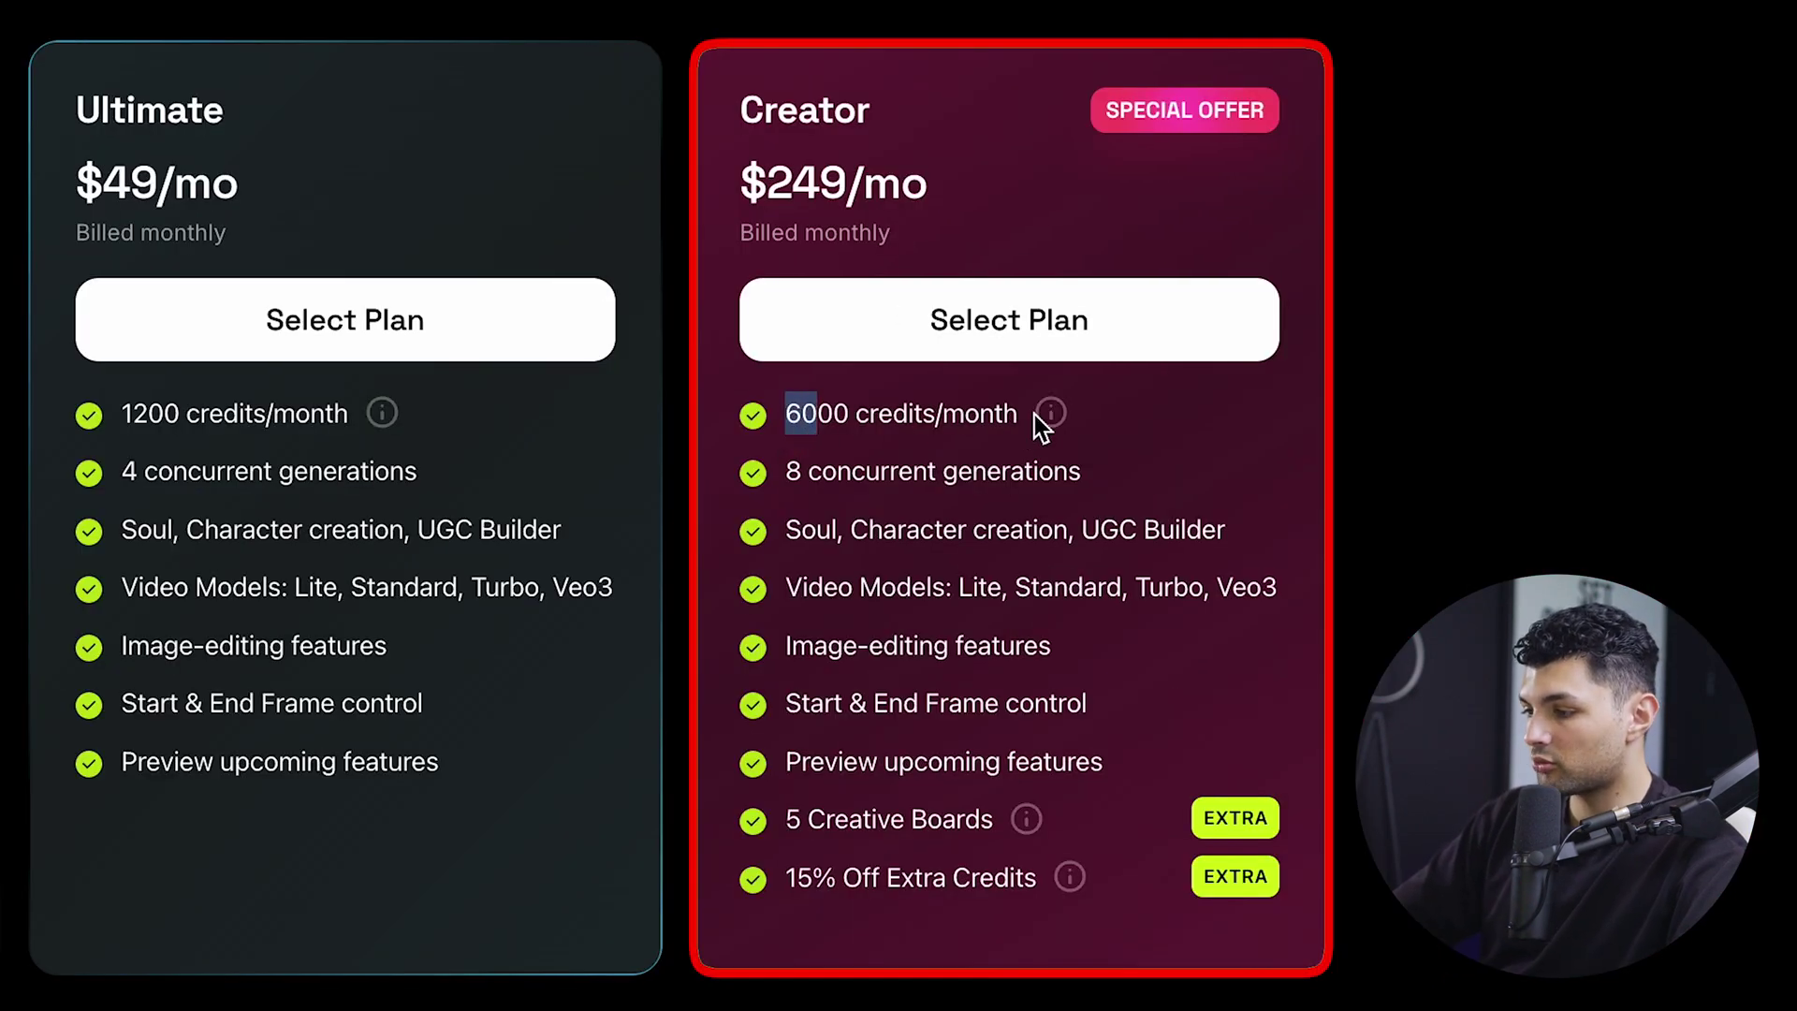
{"action": "mouse_move", "coordinate": [1052, 416]}
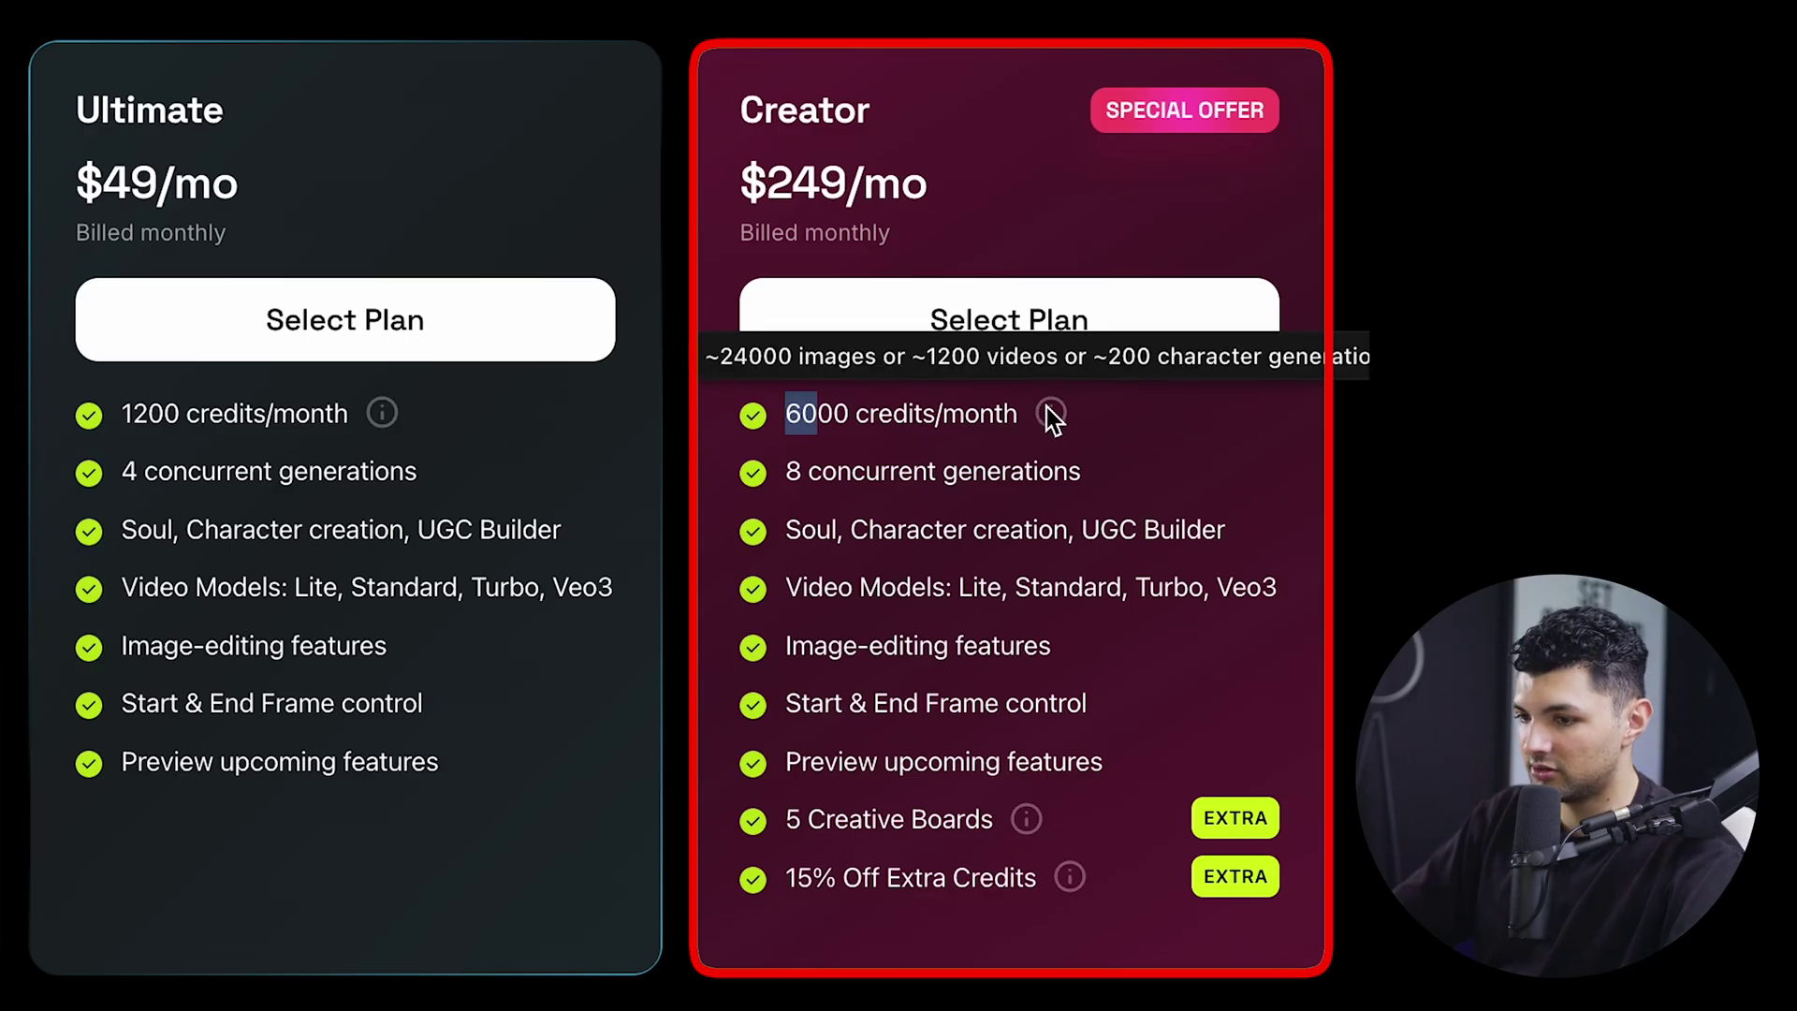
{"action": "left_click_drag", "start_coordinate": [784, 473], "coordinate": [1083, 473]}
{"action": "double_click", "coordinate": [768, 535]}
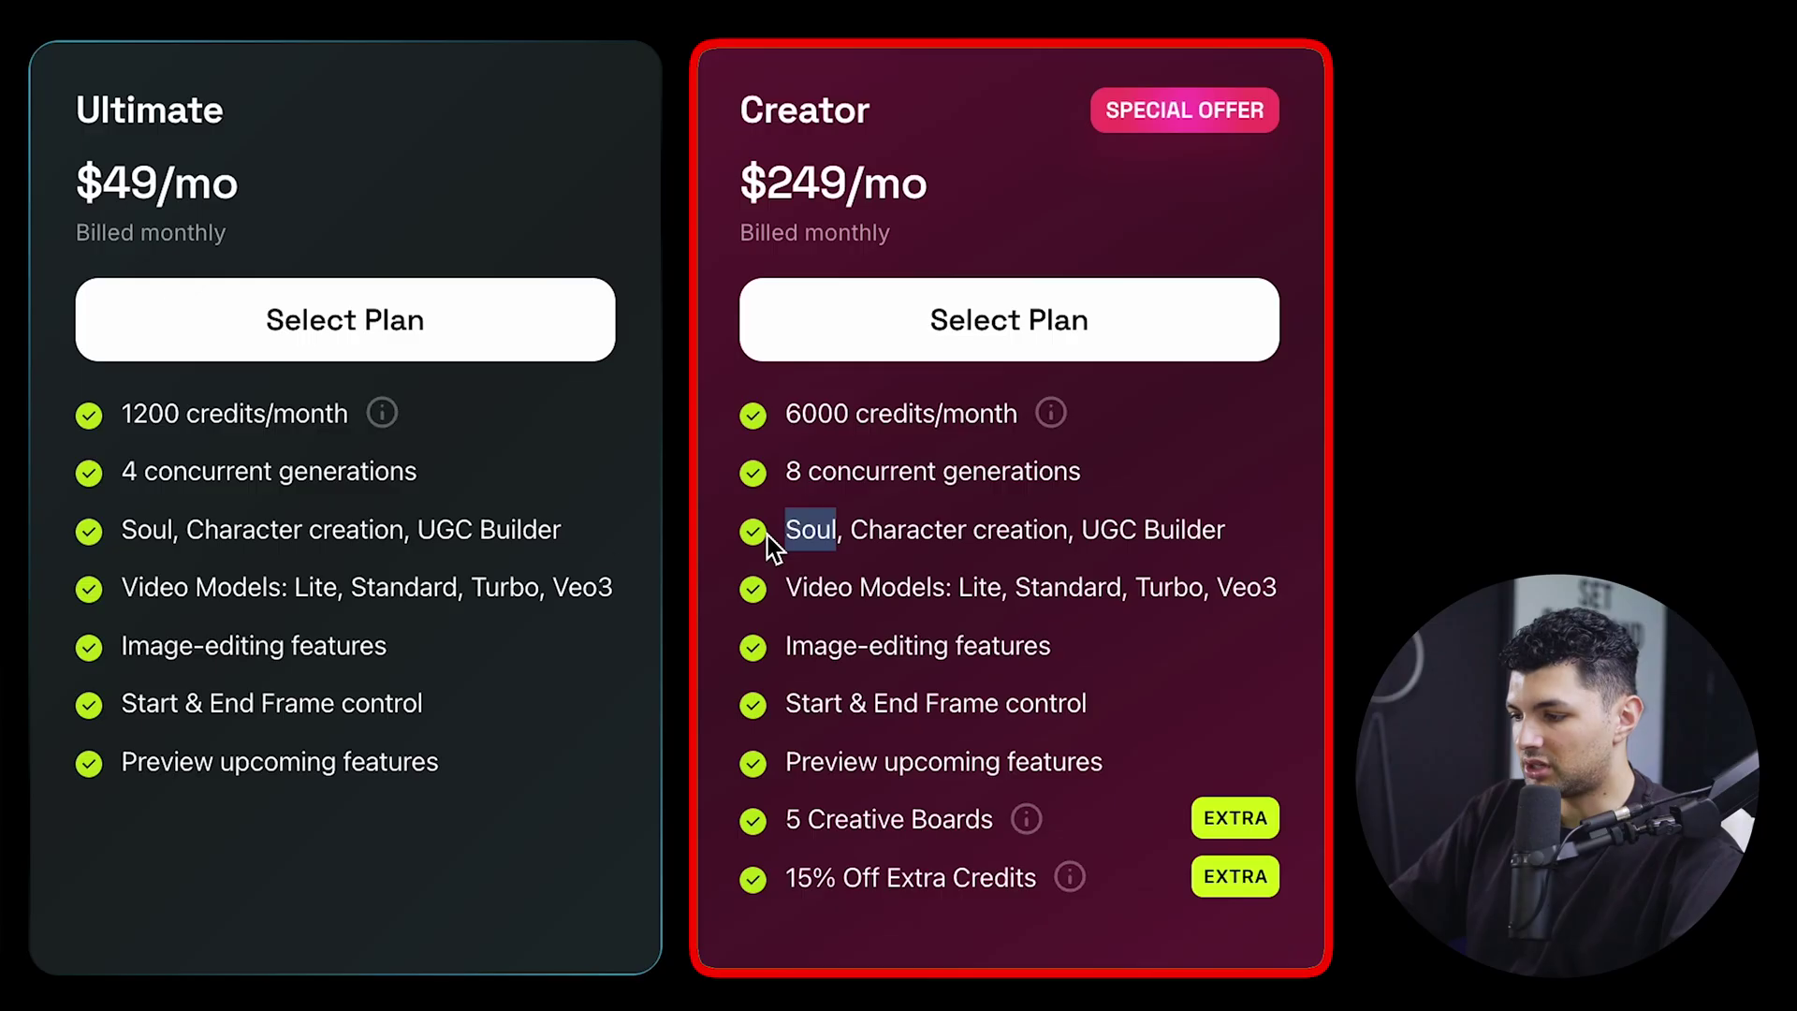
{"action": "left_click", "coordinate": [926, 842]}
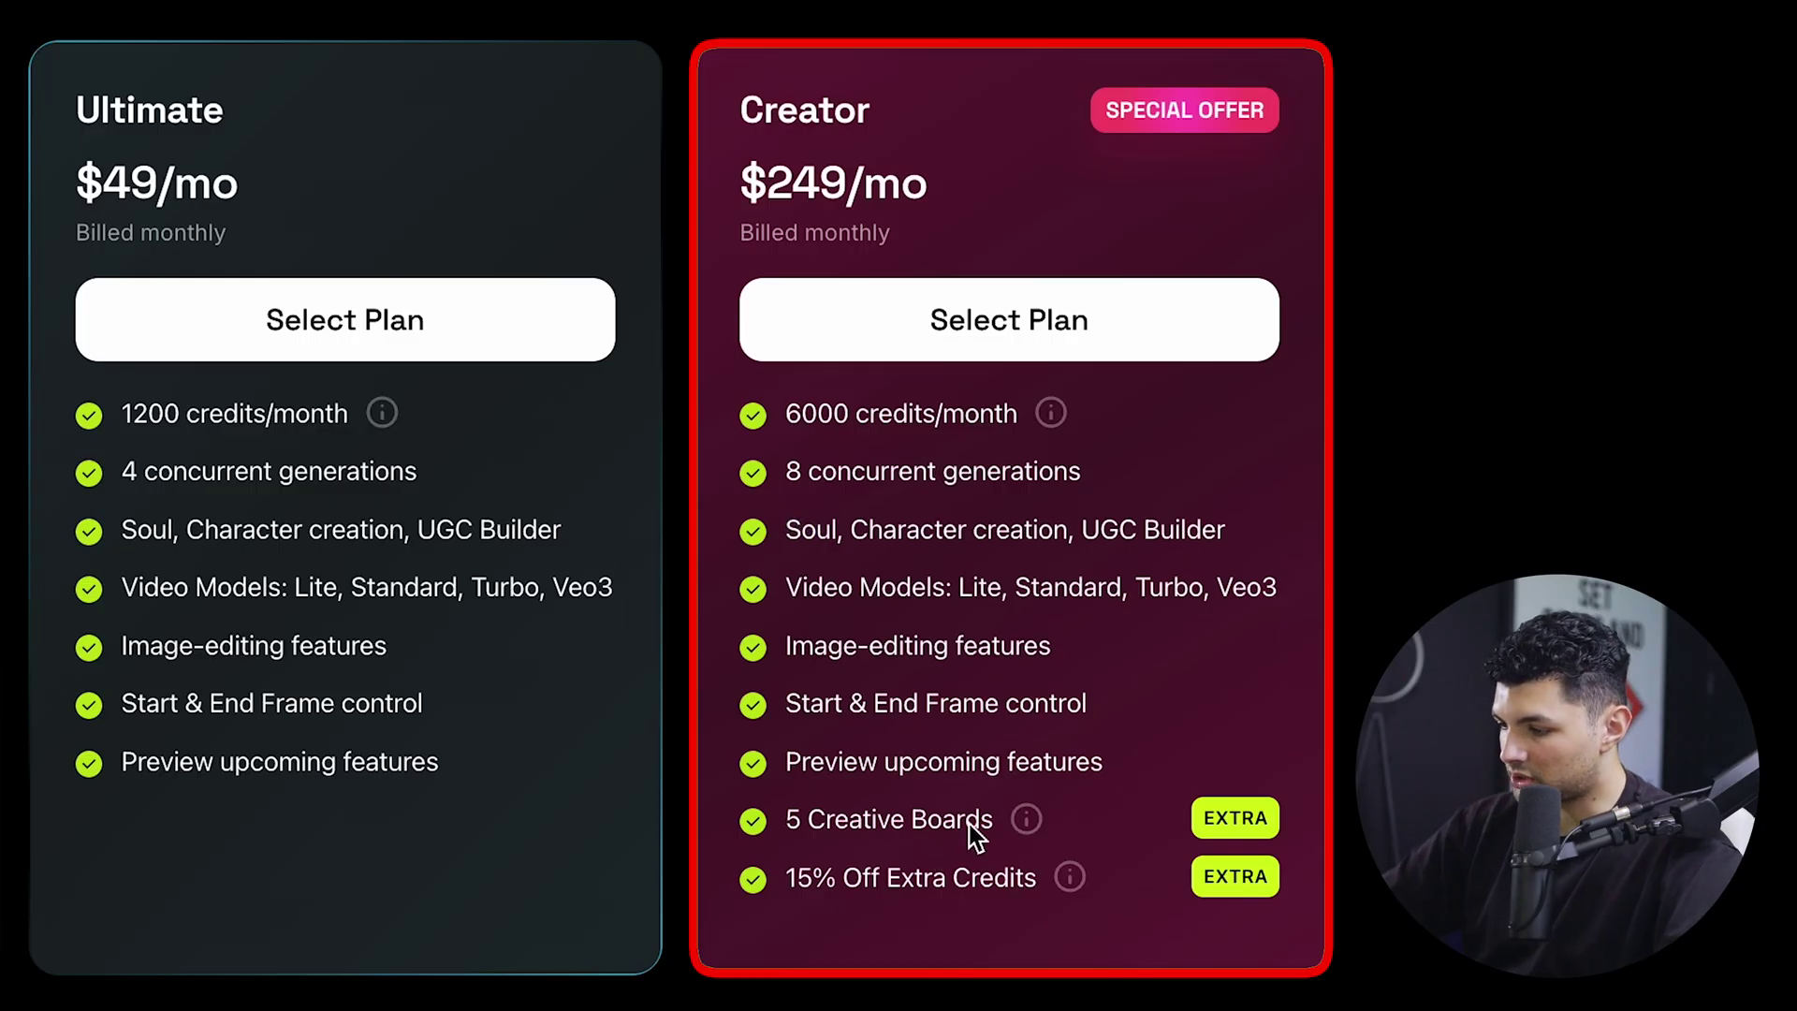
{"action": "mouse_move", "coordinate": [1027, 820]}
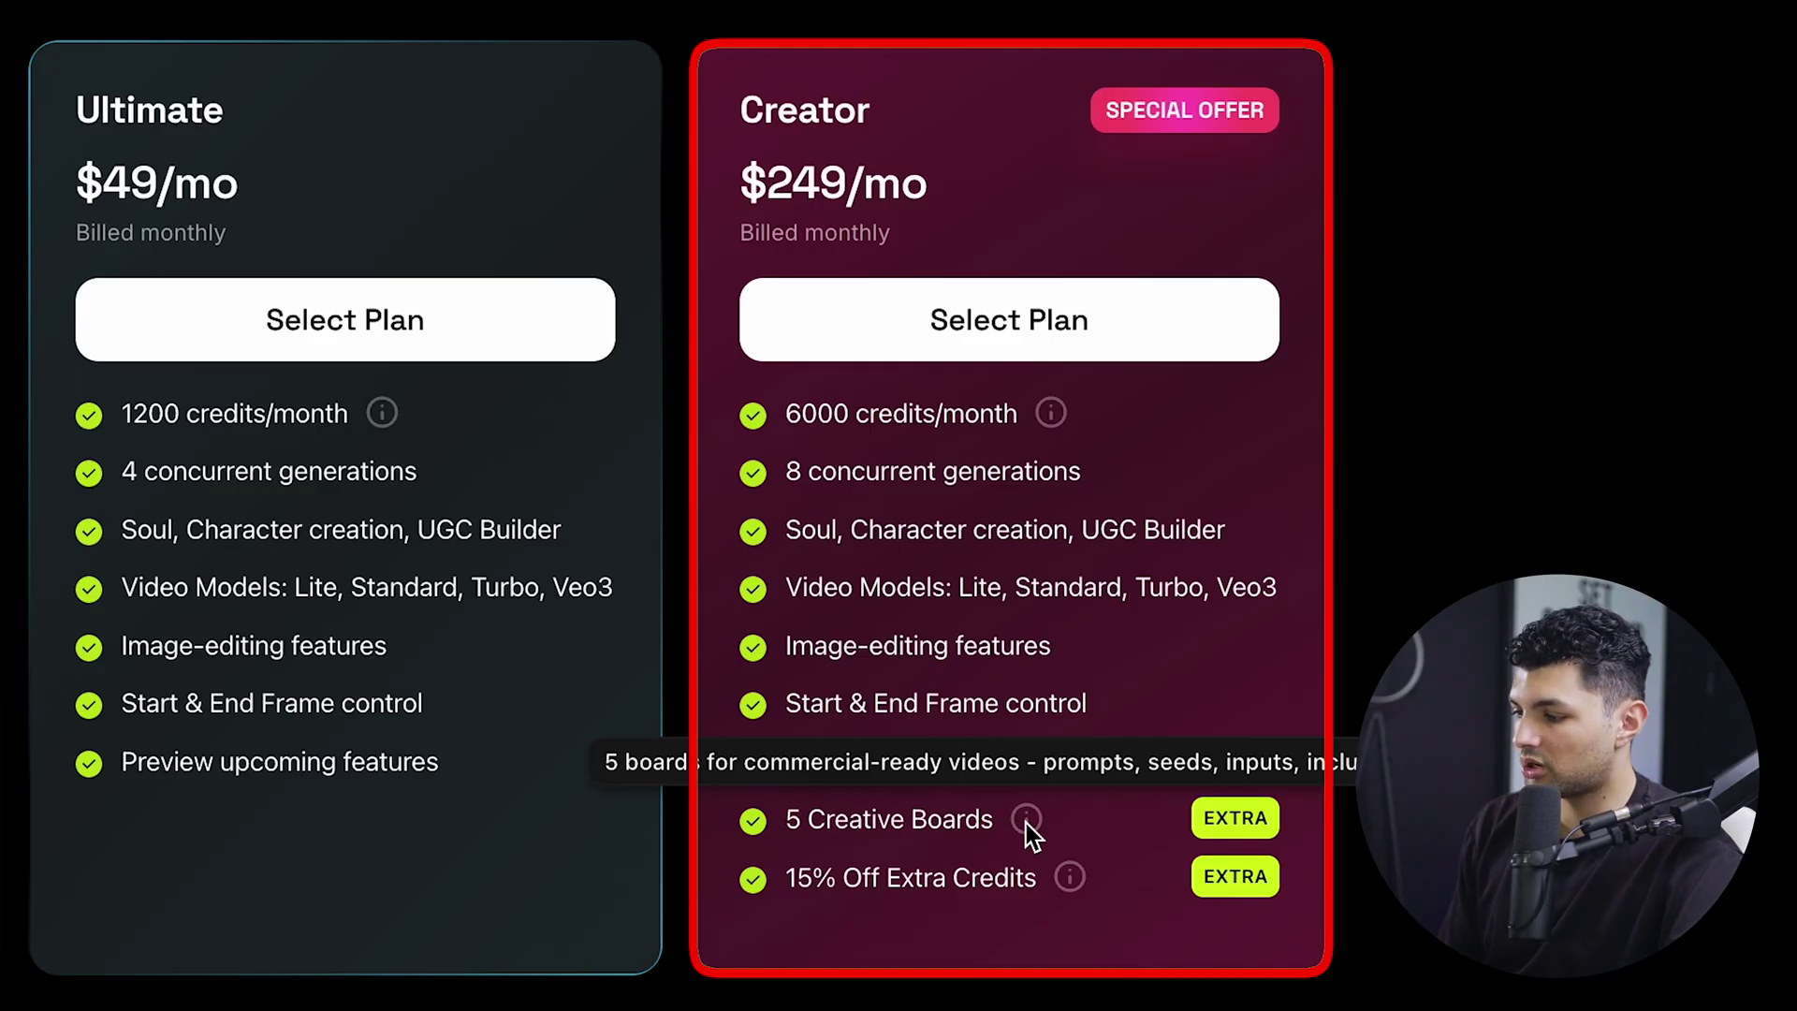
{"action": "mouse_move", "coordinate": [1059, 879]}
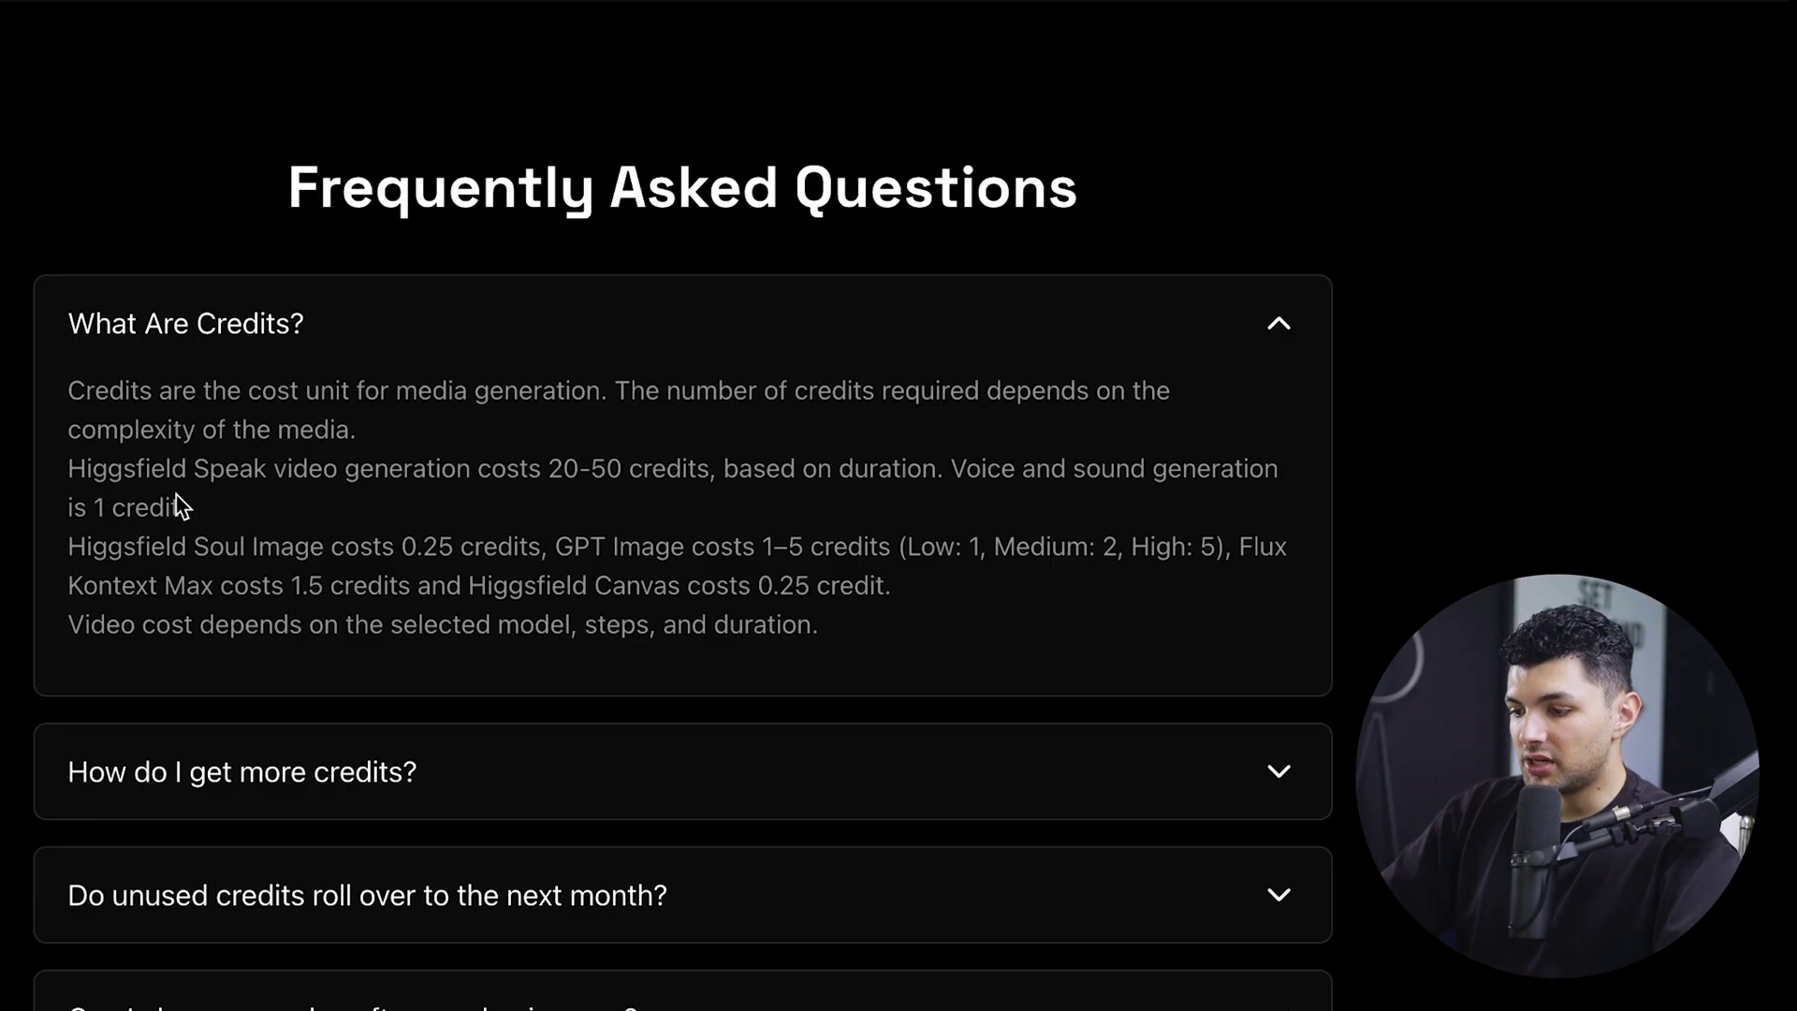
Highlight the duration-based 20–50 credit Speak video cost and the Higgsfield Soul image cost
{"action": "left_click_drag", "start_coordinate": [553, 484], "coordinate": [623, 486]}
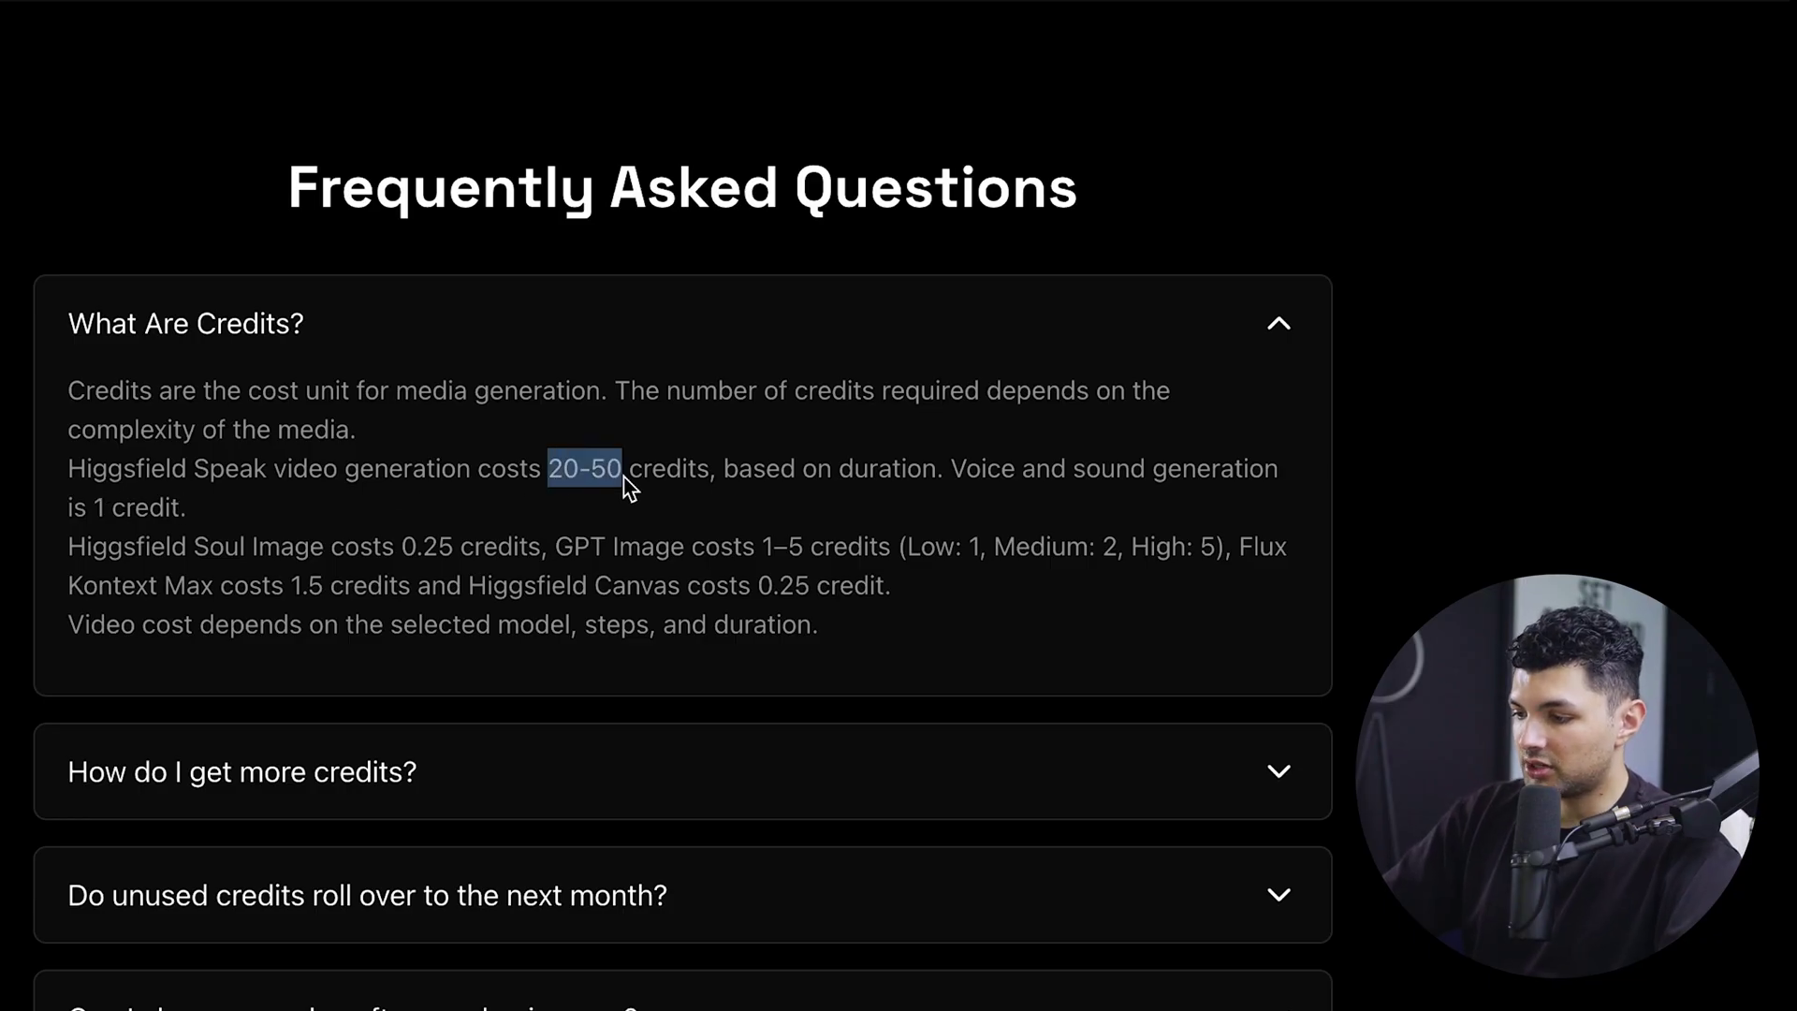
{"action": "left_click_drag", "start_coordinate": [734, 485], "coordinate": [915, 486]}
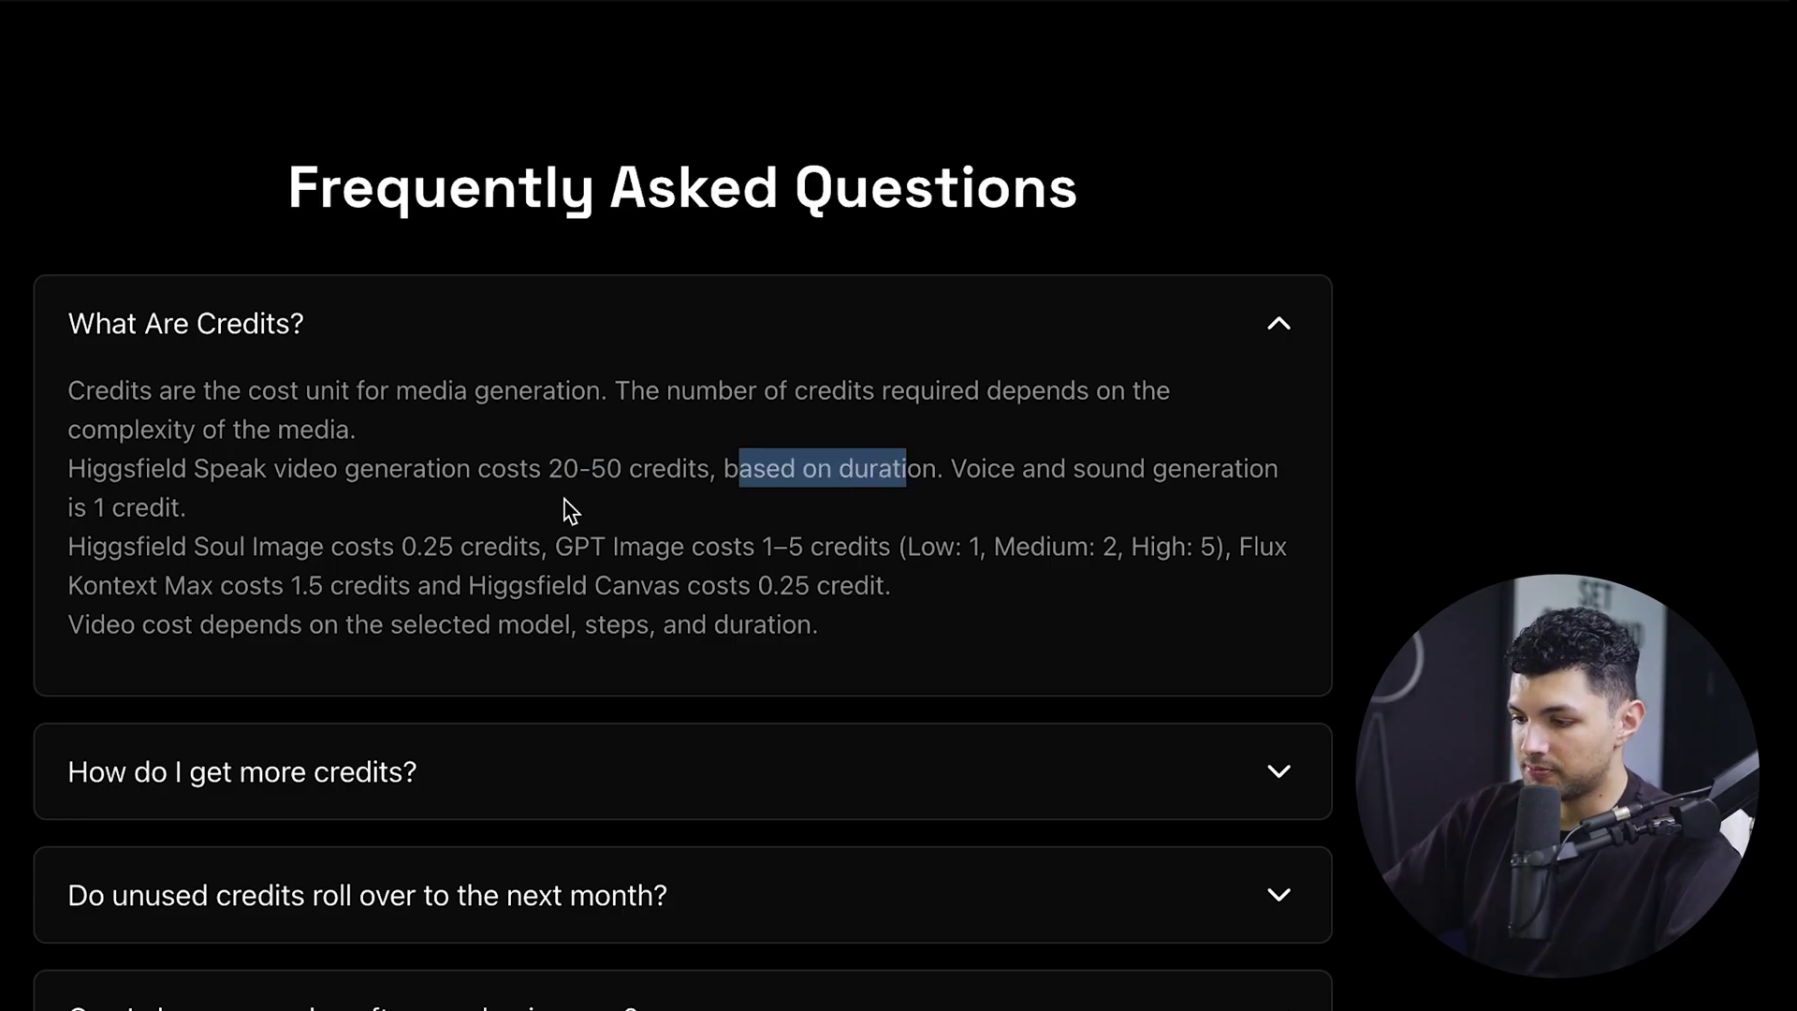
{"action": "left_click", "coordinate": [496, 513]}
{"action": "left_click_drag", "start_coordinate": [69, 552], "coordinate": [1323, 574]}
{"action": "left_click", "coordinate": [455, 559]}
Highlight the 1.5 credit Flux Kontext Max cost and continue down the FAQ
{"action": "left_click", "coordinate": [925, 558]}
{"action": "left_click", "coordinate": [1225, 548]}
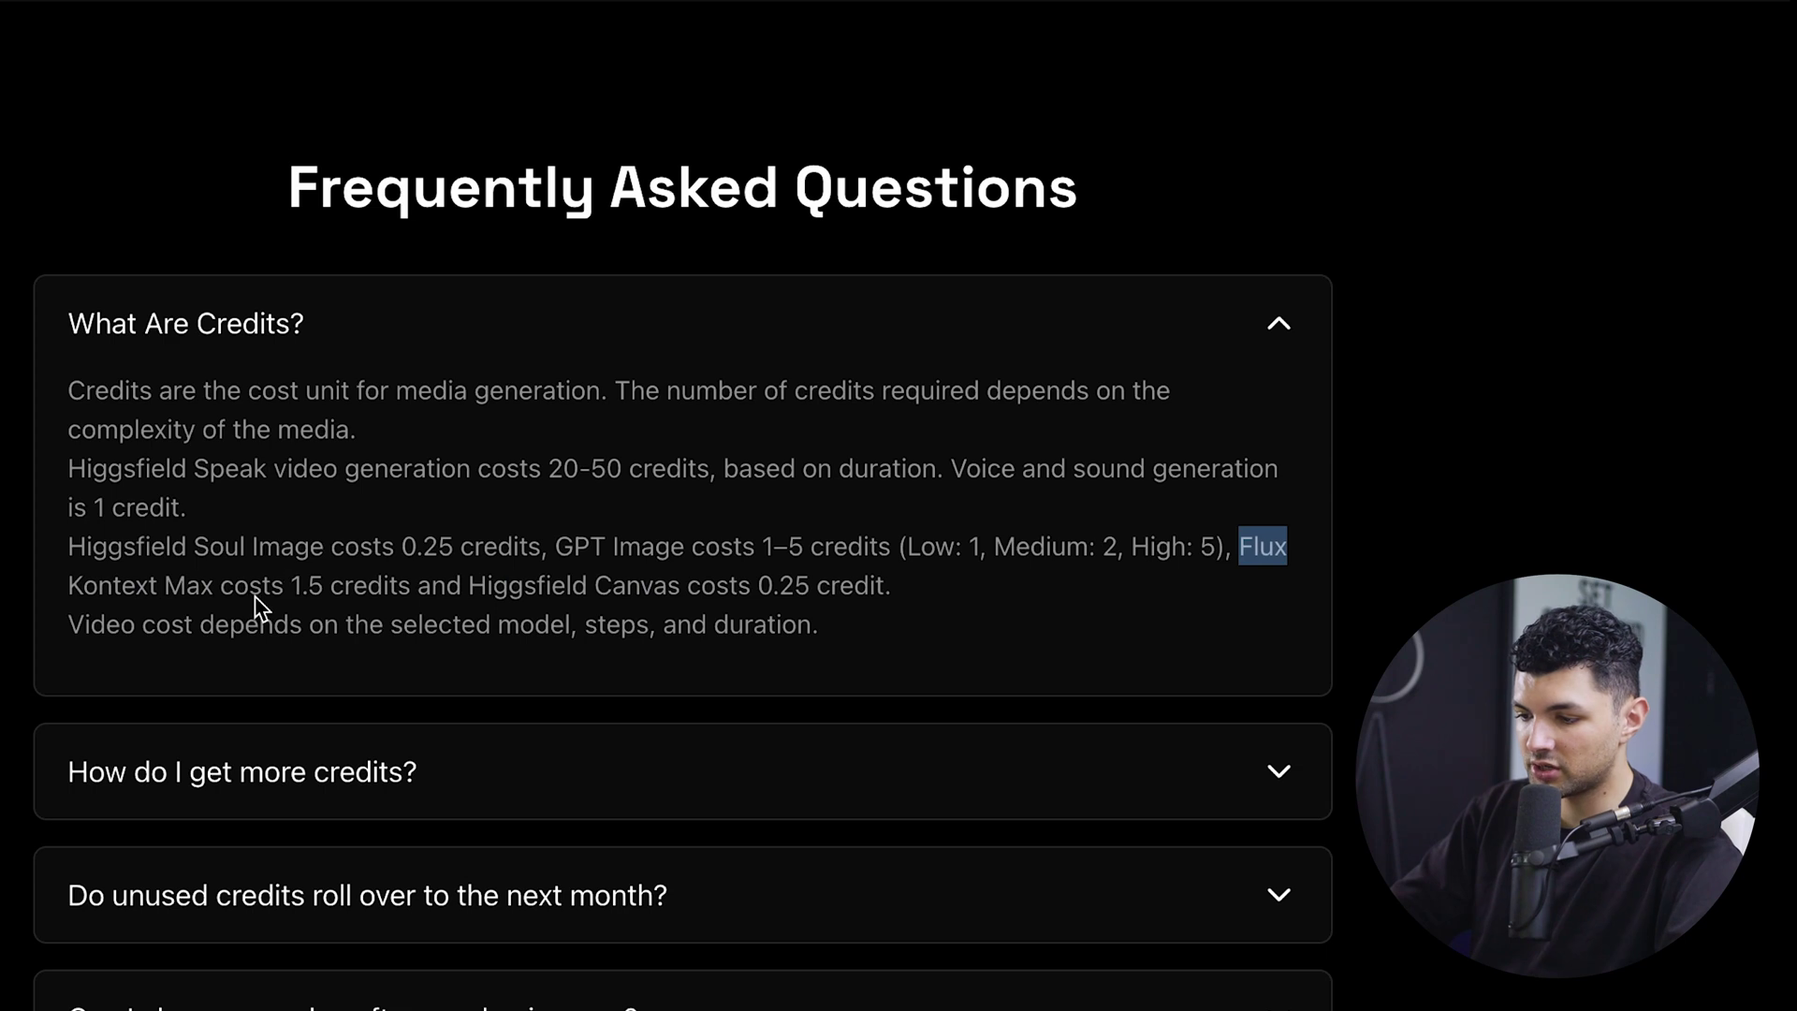
{"action": "left_click", "coordinate": [215, 599]}
{"action": "left_click_drag", "start_coordinate": [217, 597], "coordinate": [902, 601]}
{"action": "left_click", "coordinate": [330, 597]}
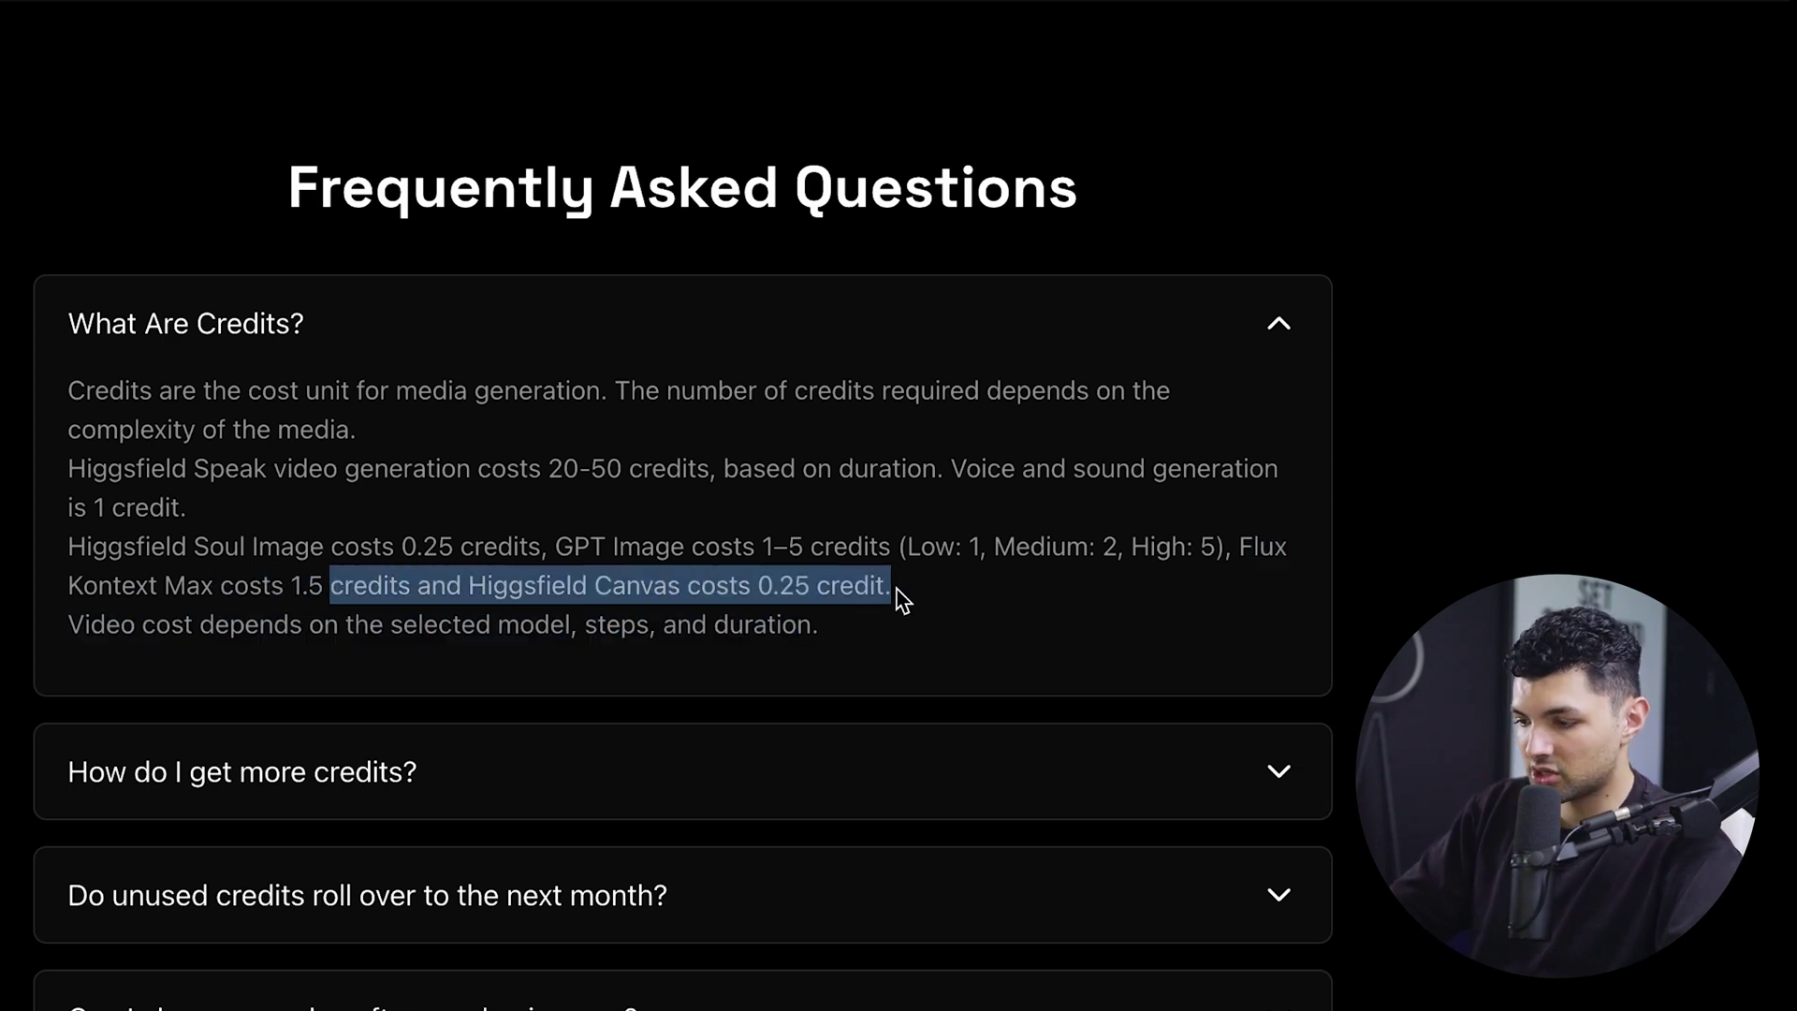
{"action": "left_click", "coordinate": [900, 599]}
{"action": "scroll", "coordinate": [901, 599], "scroll_direction": "down", "scroll_amount": 3}
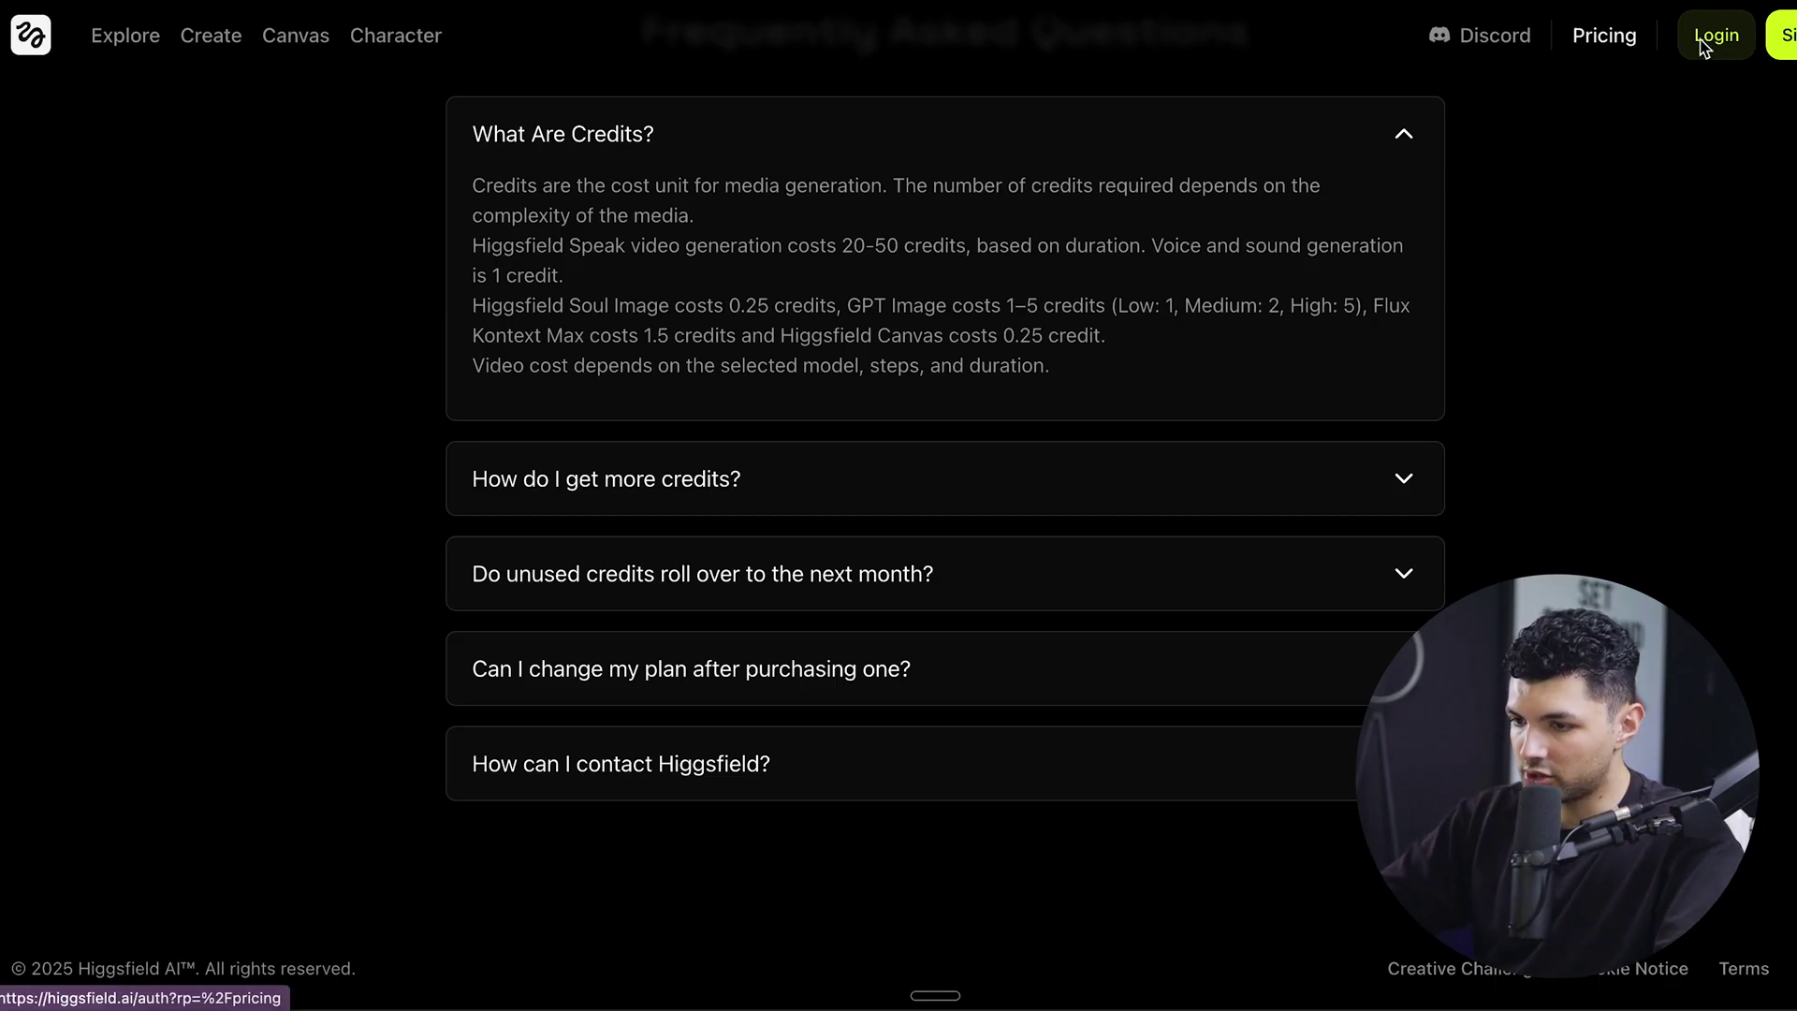
Sign in and go to Create > Image
{"action": "left_click", "coordinate": [1713, 36]}
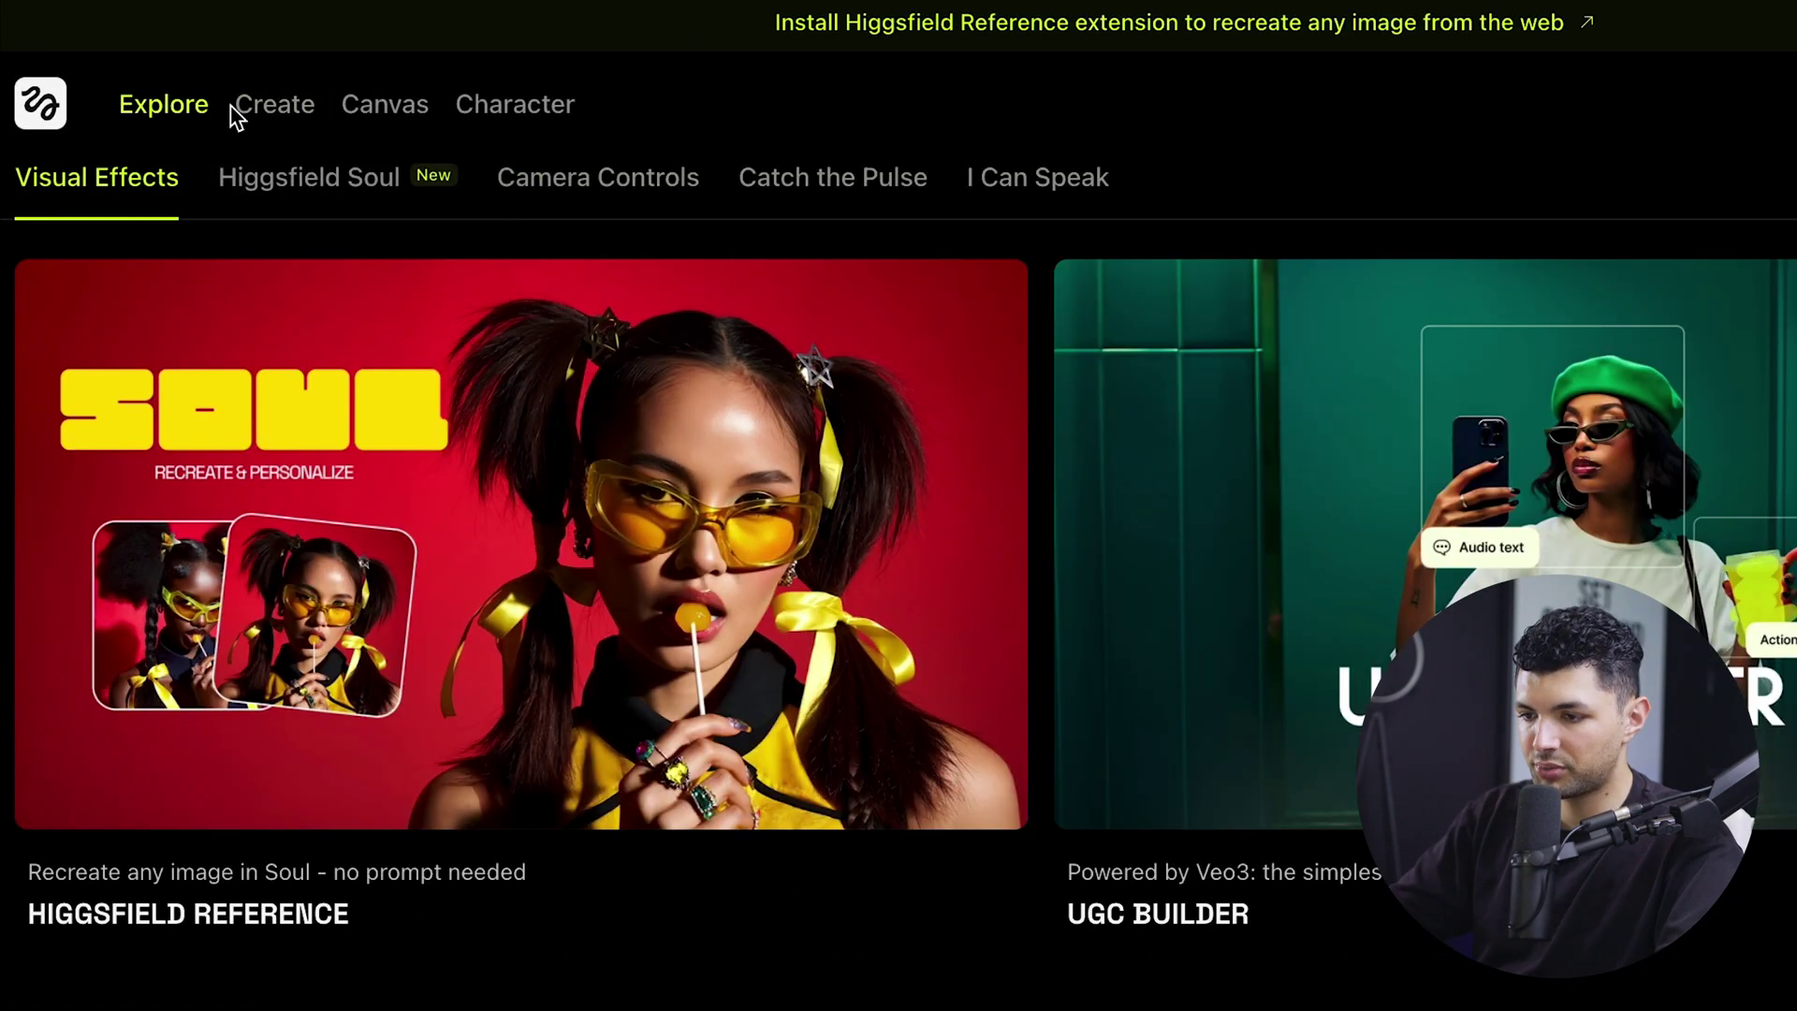
{"action": "mouse_move", "coordinate": [363, 111]}
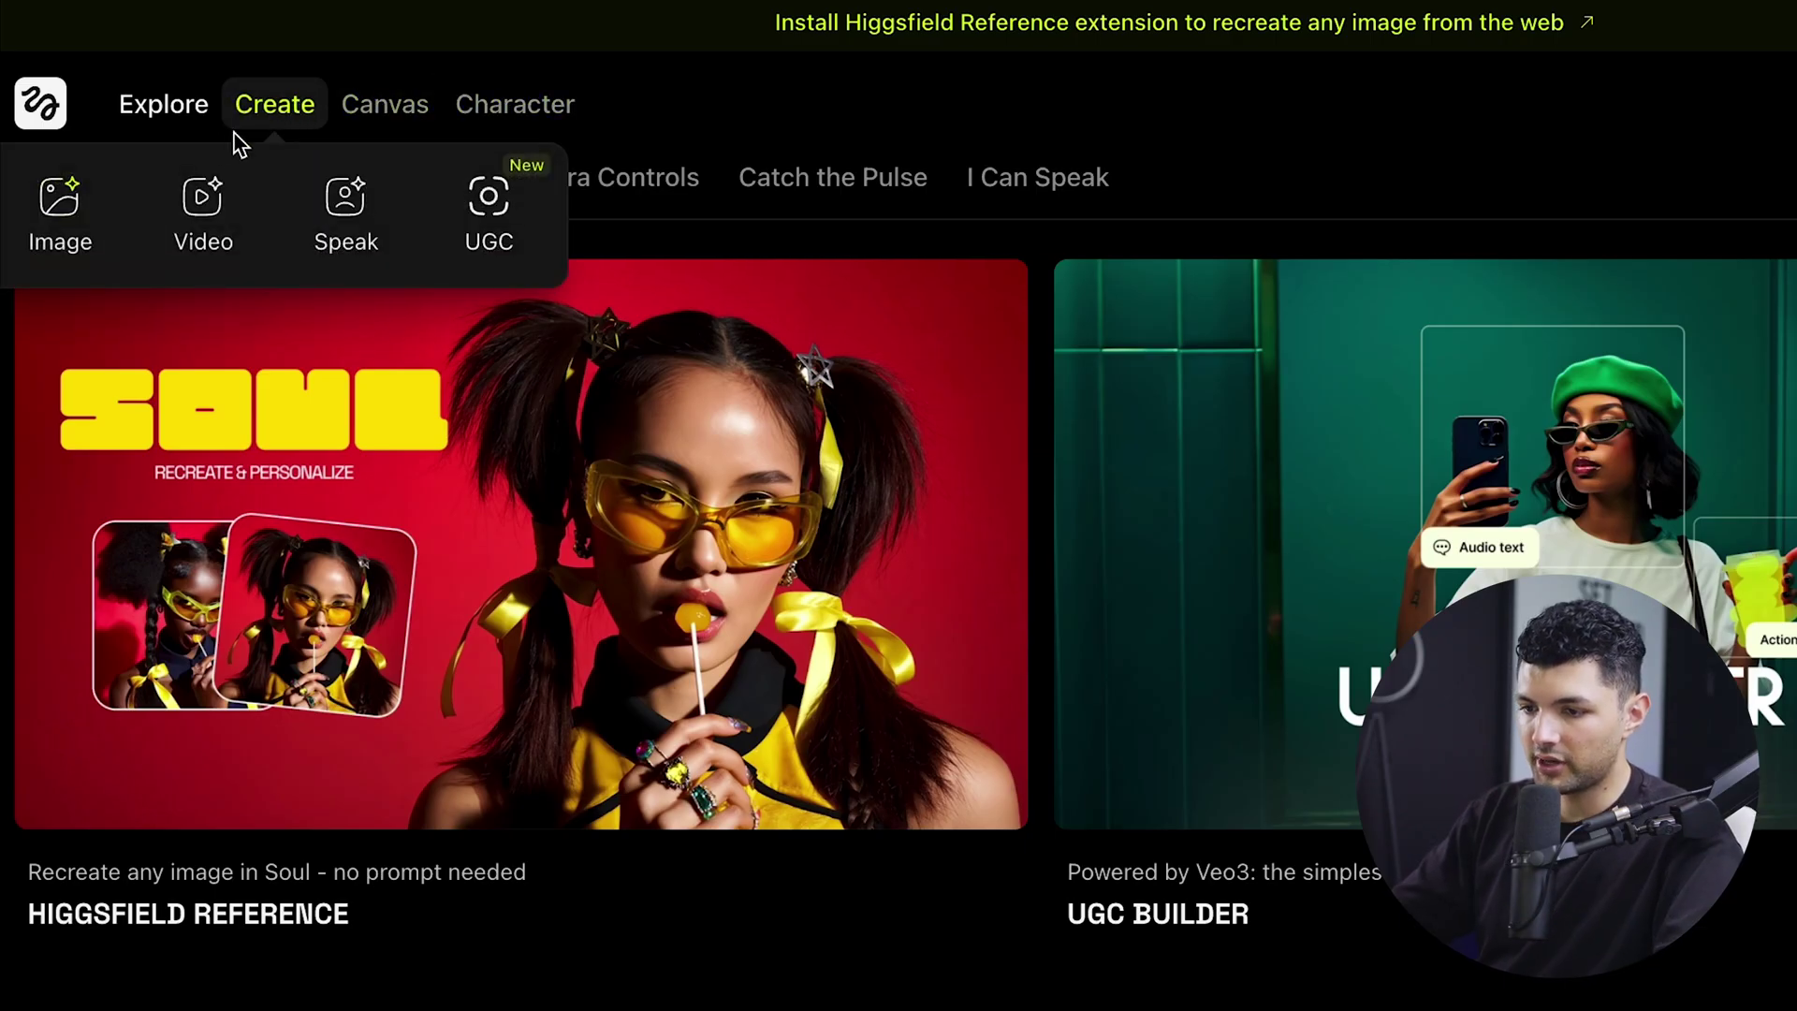
{"action": "left_click", "coordinate": [38, 239]}
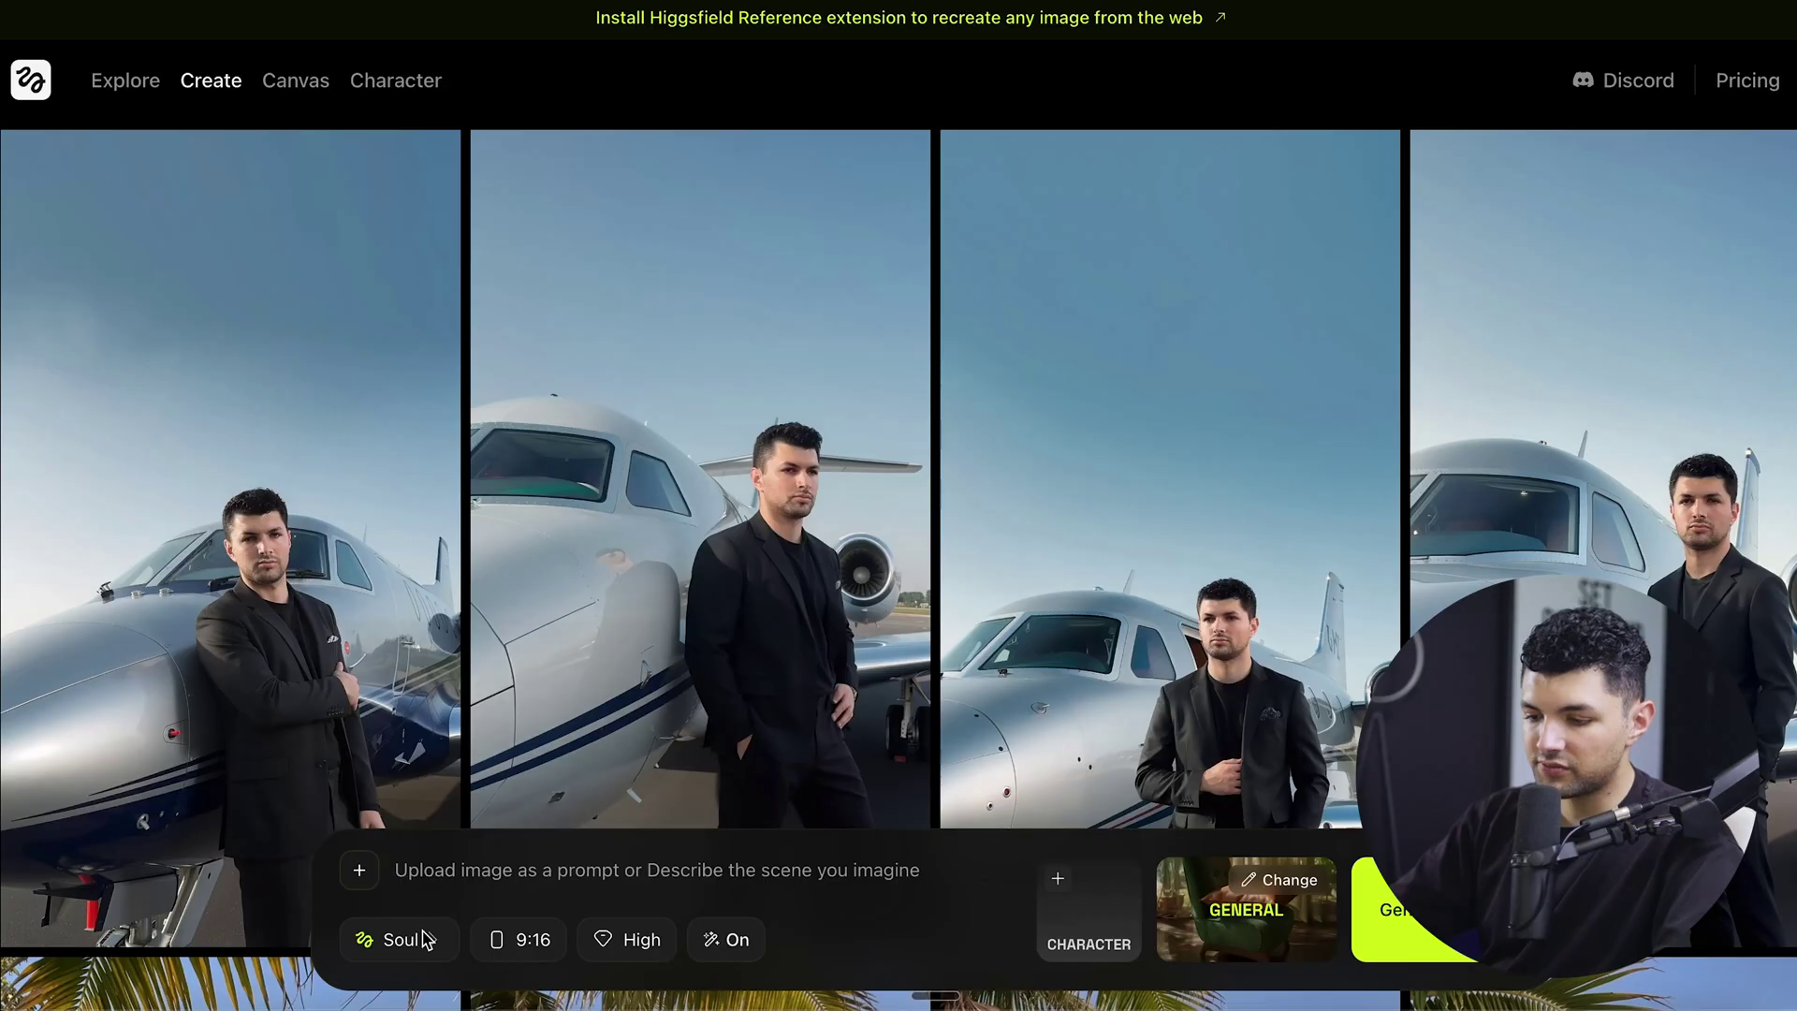
Review the Soul model, 9:16 aspect ratio and High quality menus, then focus the prompt box
{"action": "left_click", "coordinate": [411, 938]}
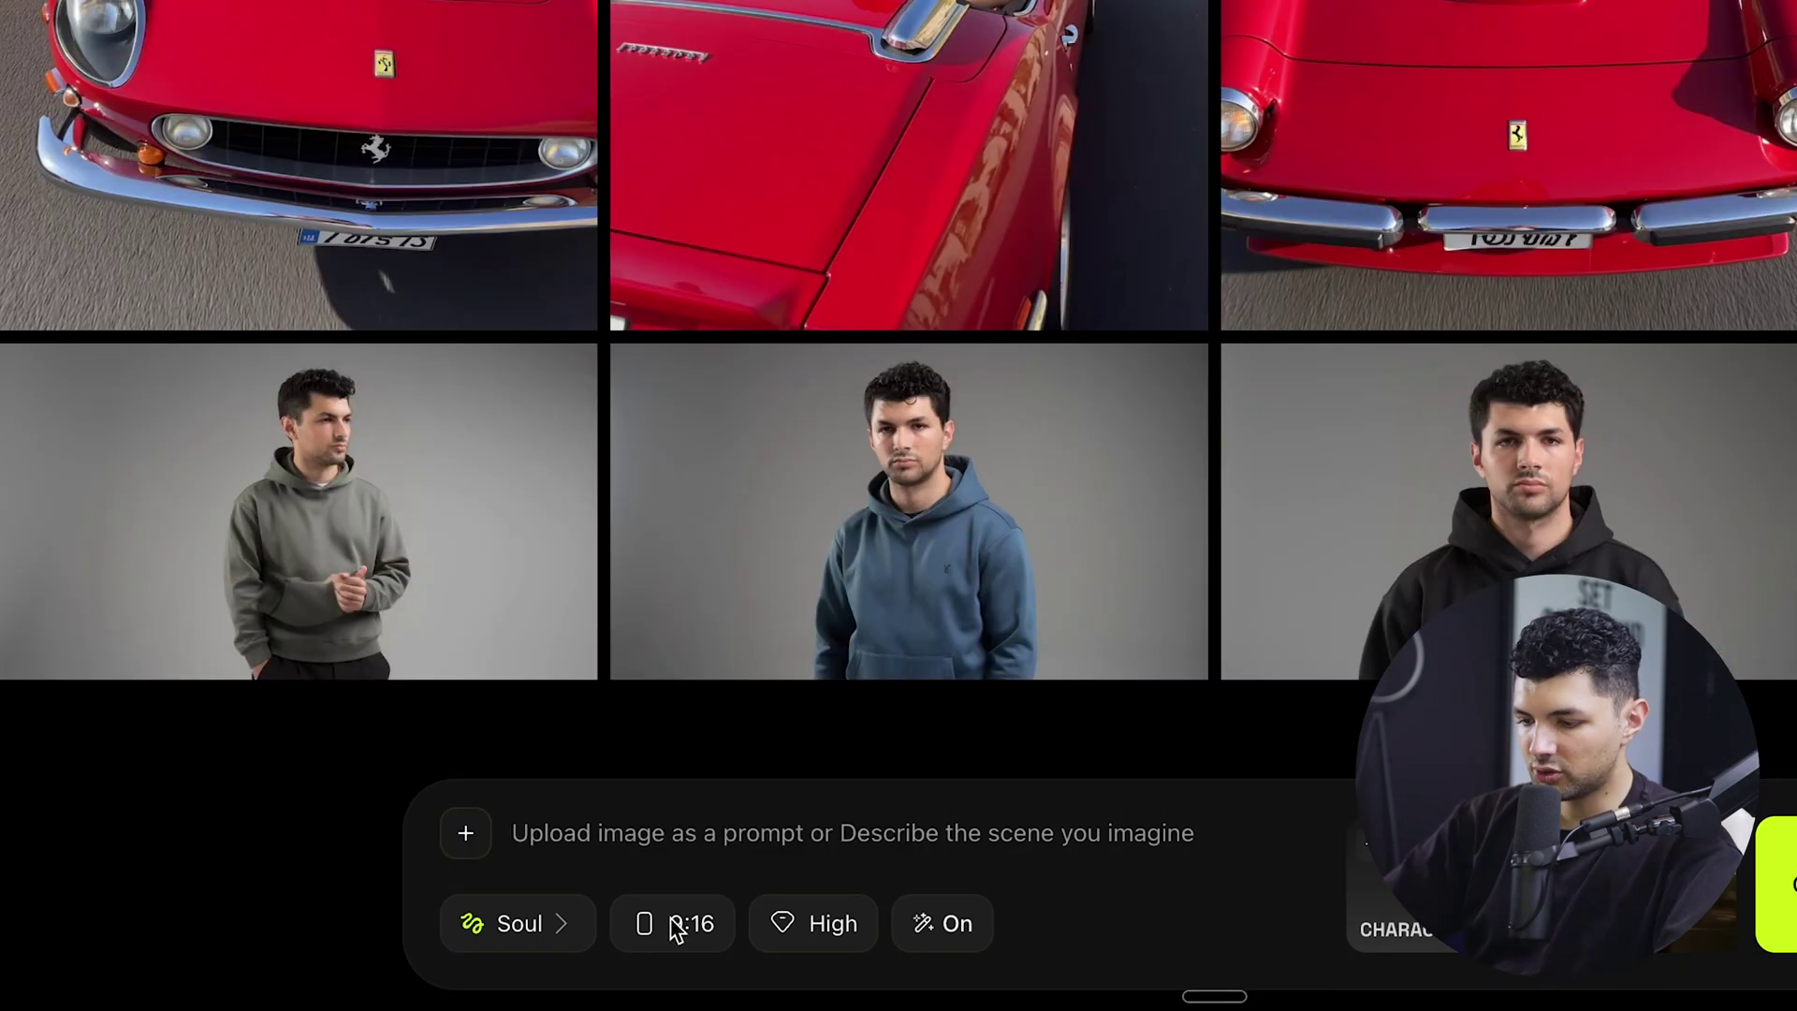
{"action": "left_click", "coordinate": [676, 930]}
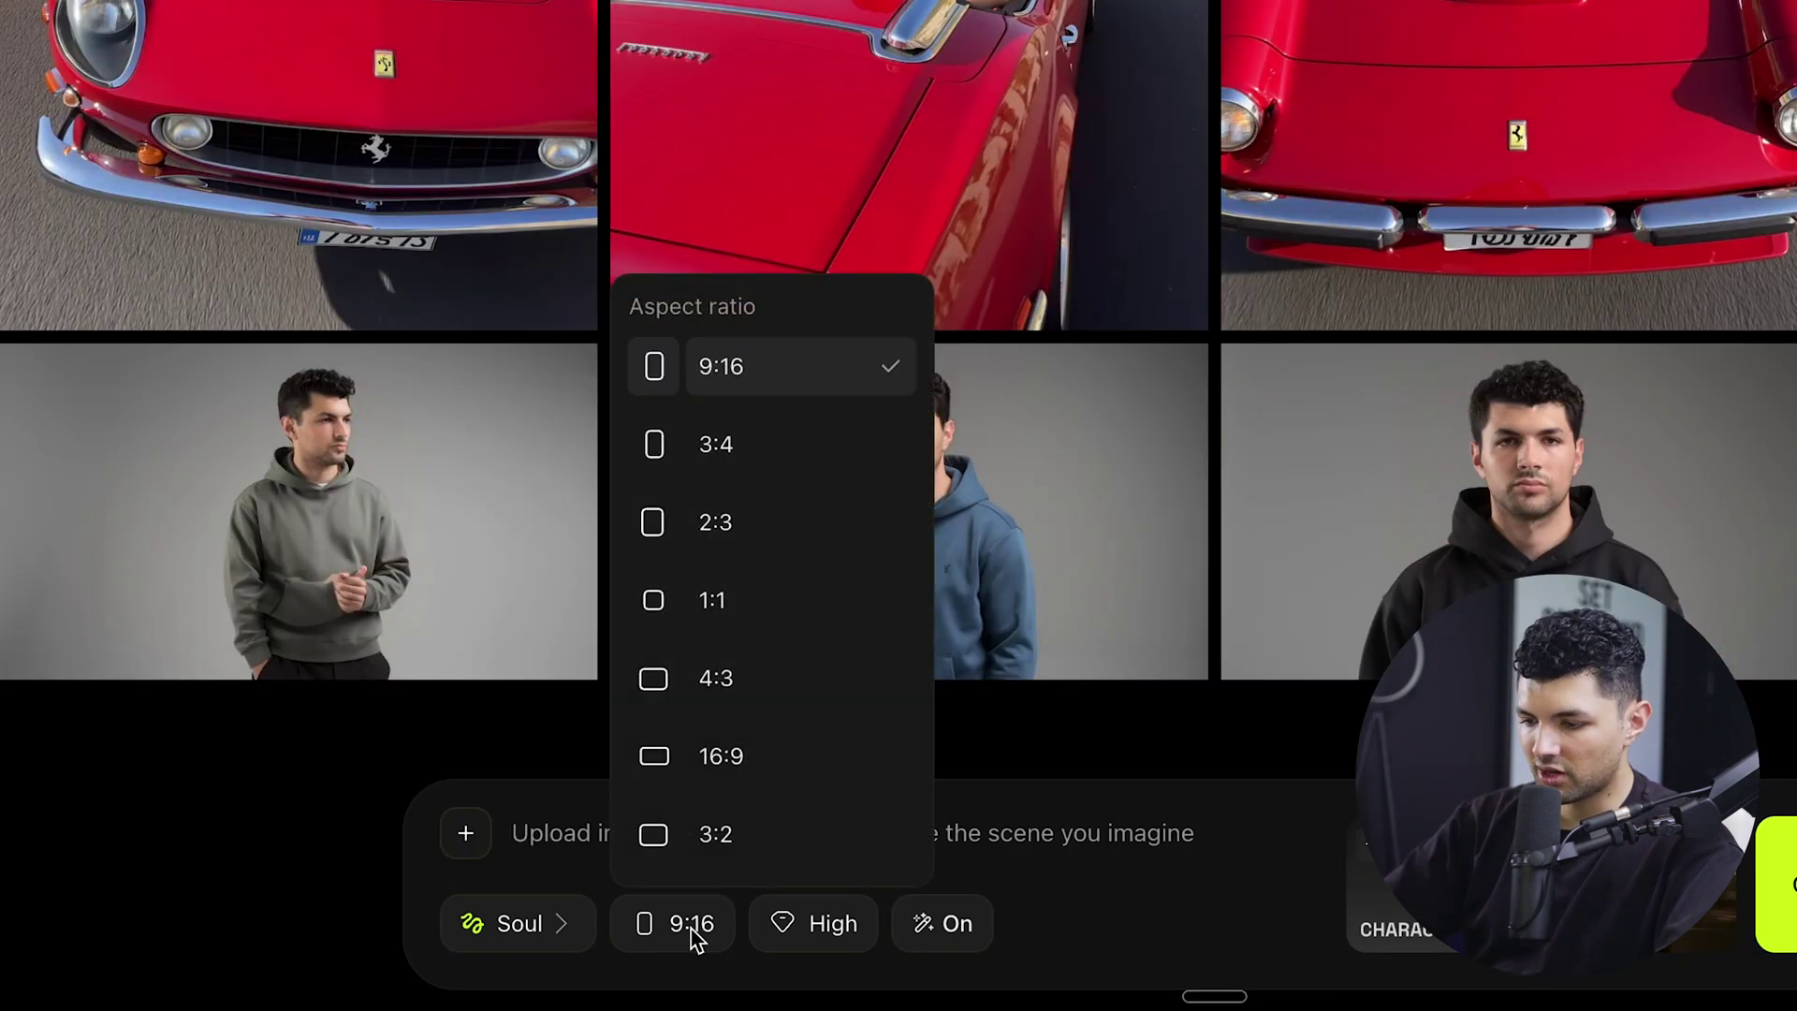
{"action": "left_click", "coordinate": [810, 927]}
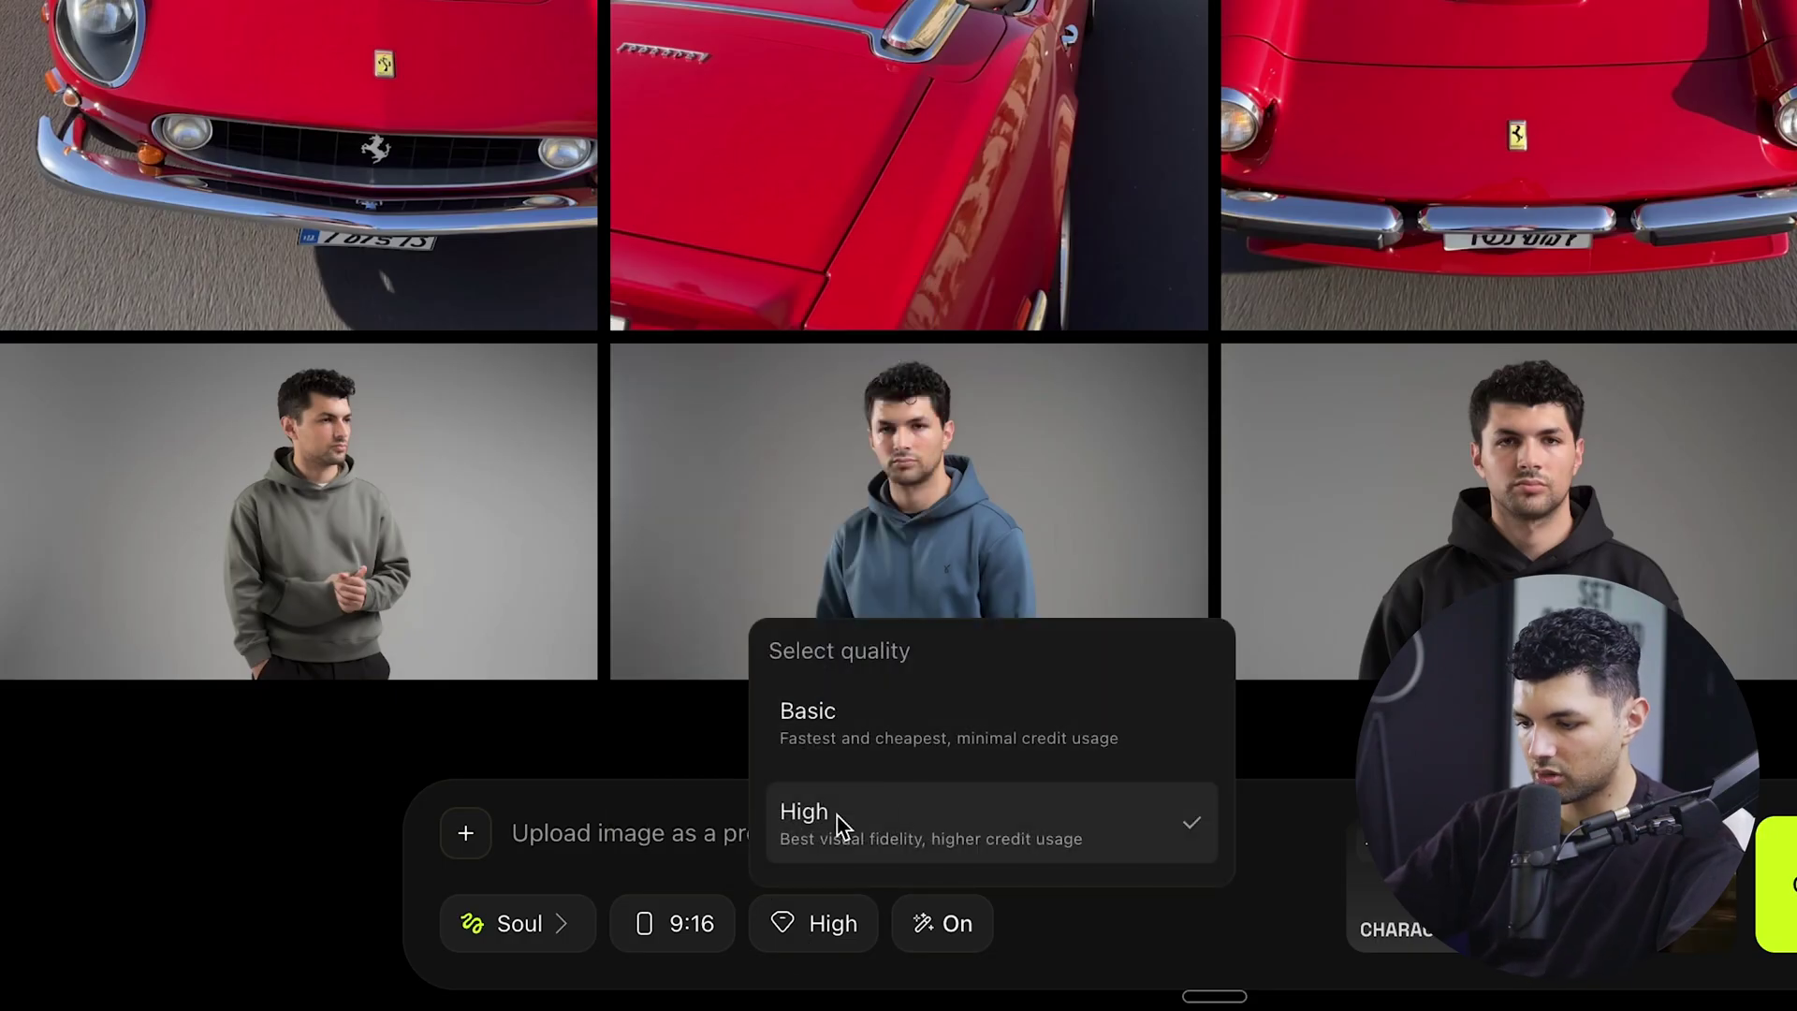
{"action": "left_click", "coordinate": [923, 922]}
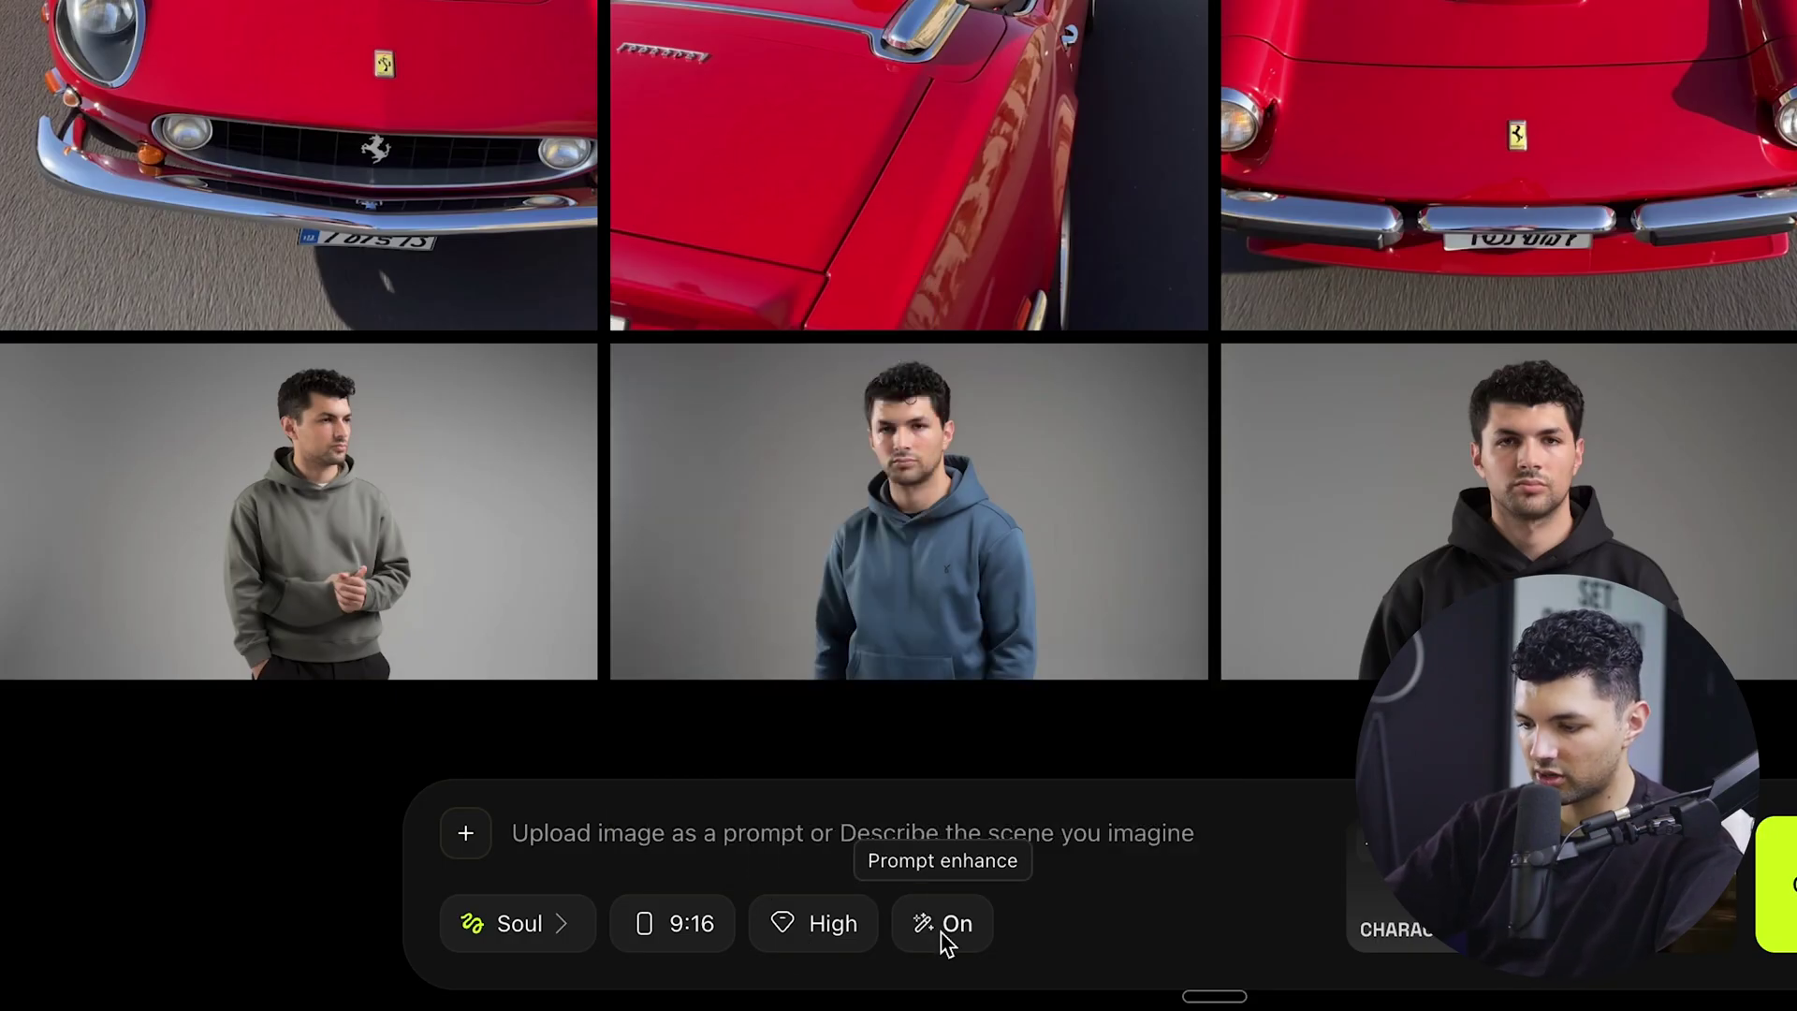
{"action": "left_click", "coordinate": [784, 853]}
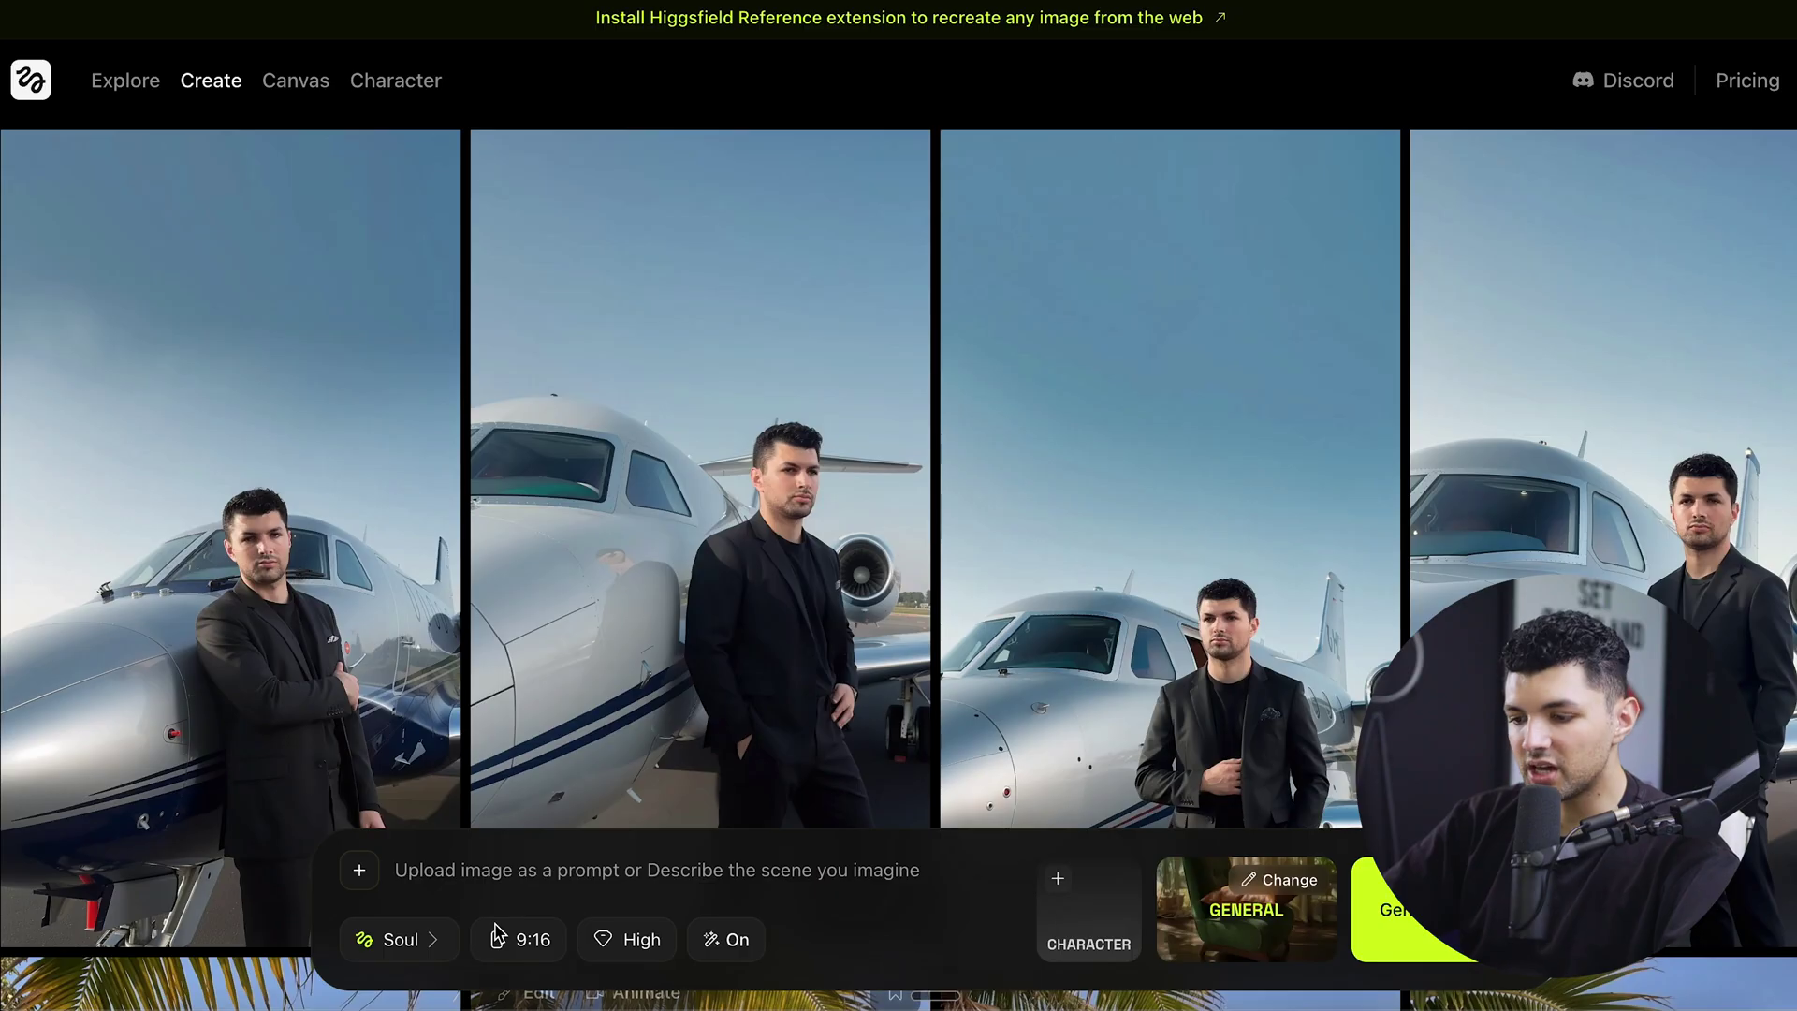
Pick the saved character for the prompt and preview the third jet image enlarged
{"action": "left_click", "coordinate": [1085, 941]}
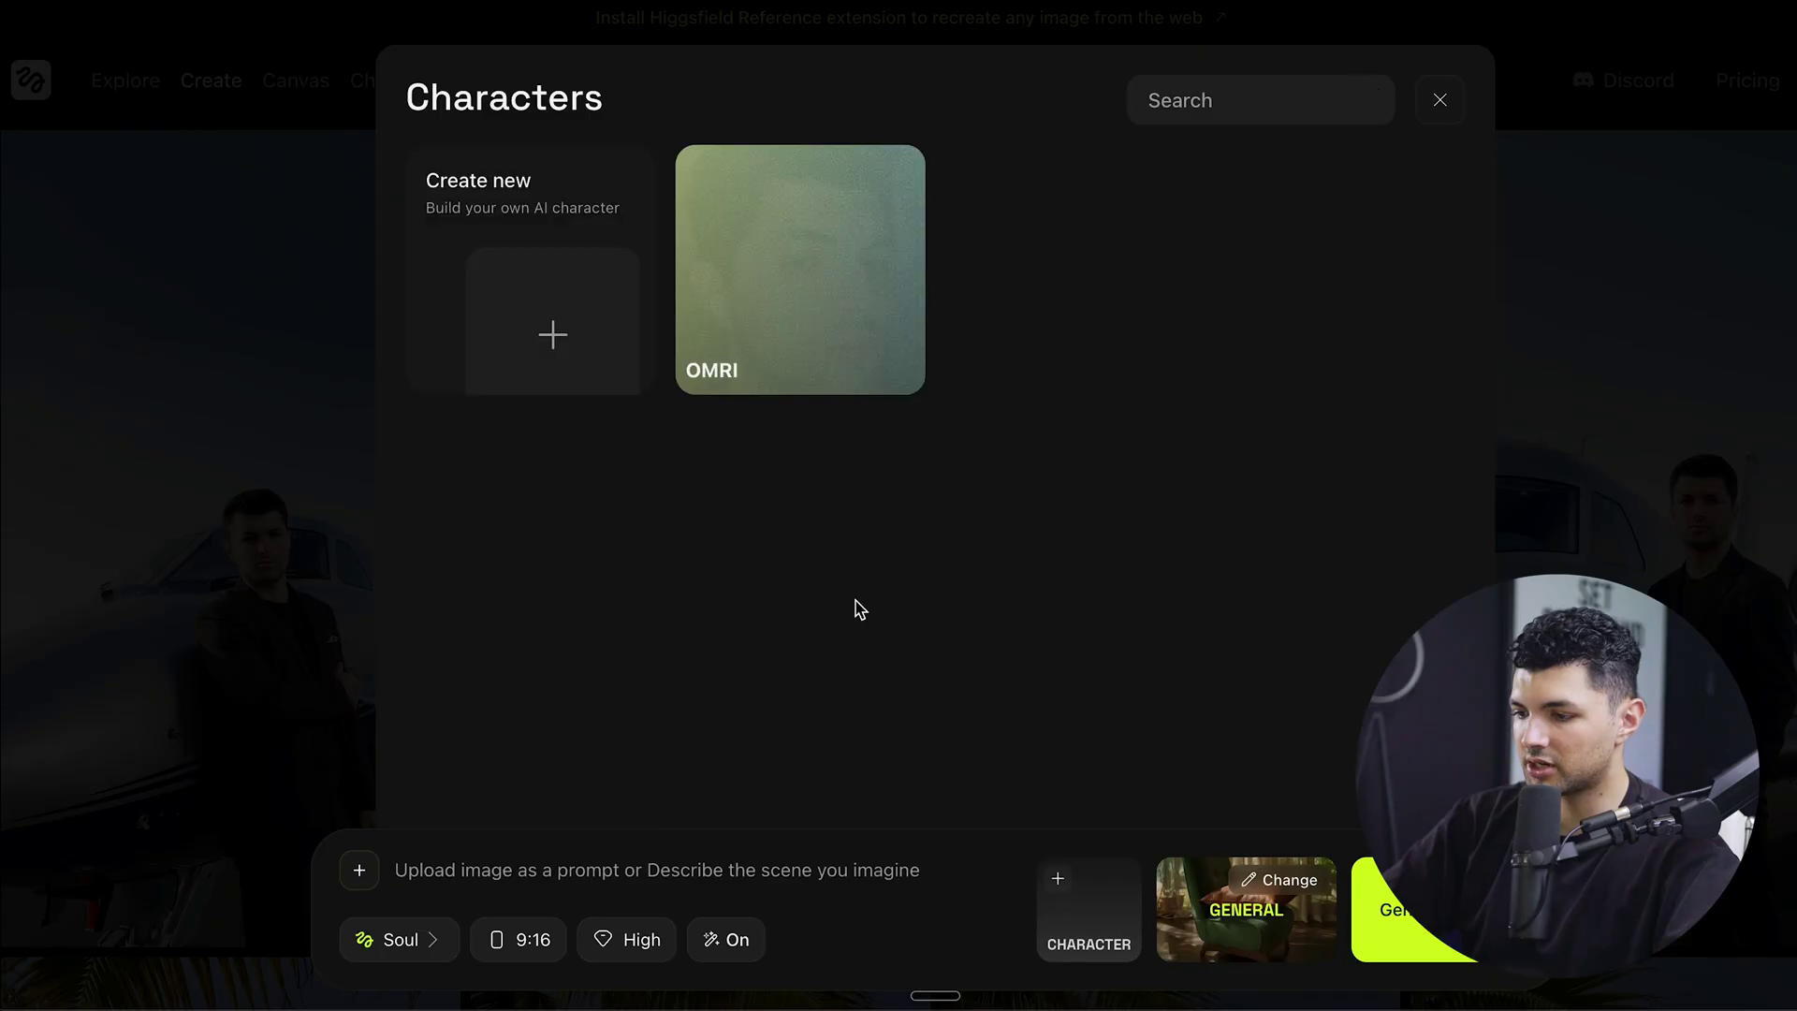
{"action": "left_click", "coordinate": [795, 351]}
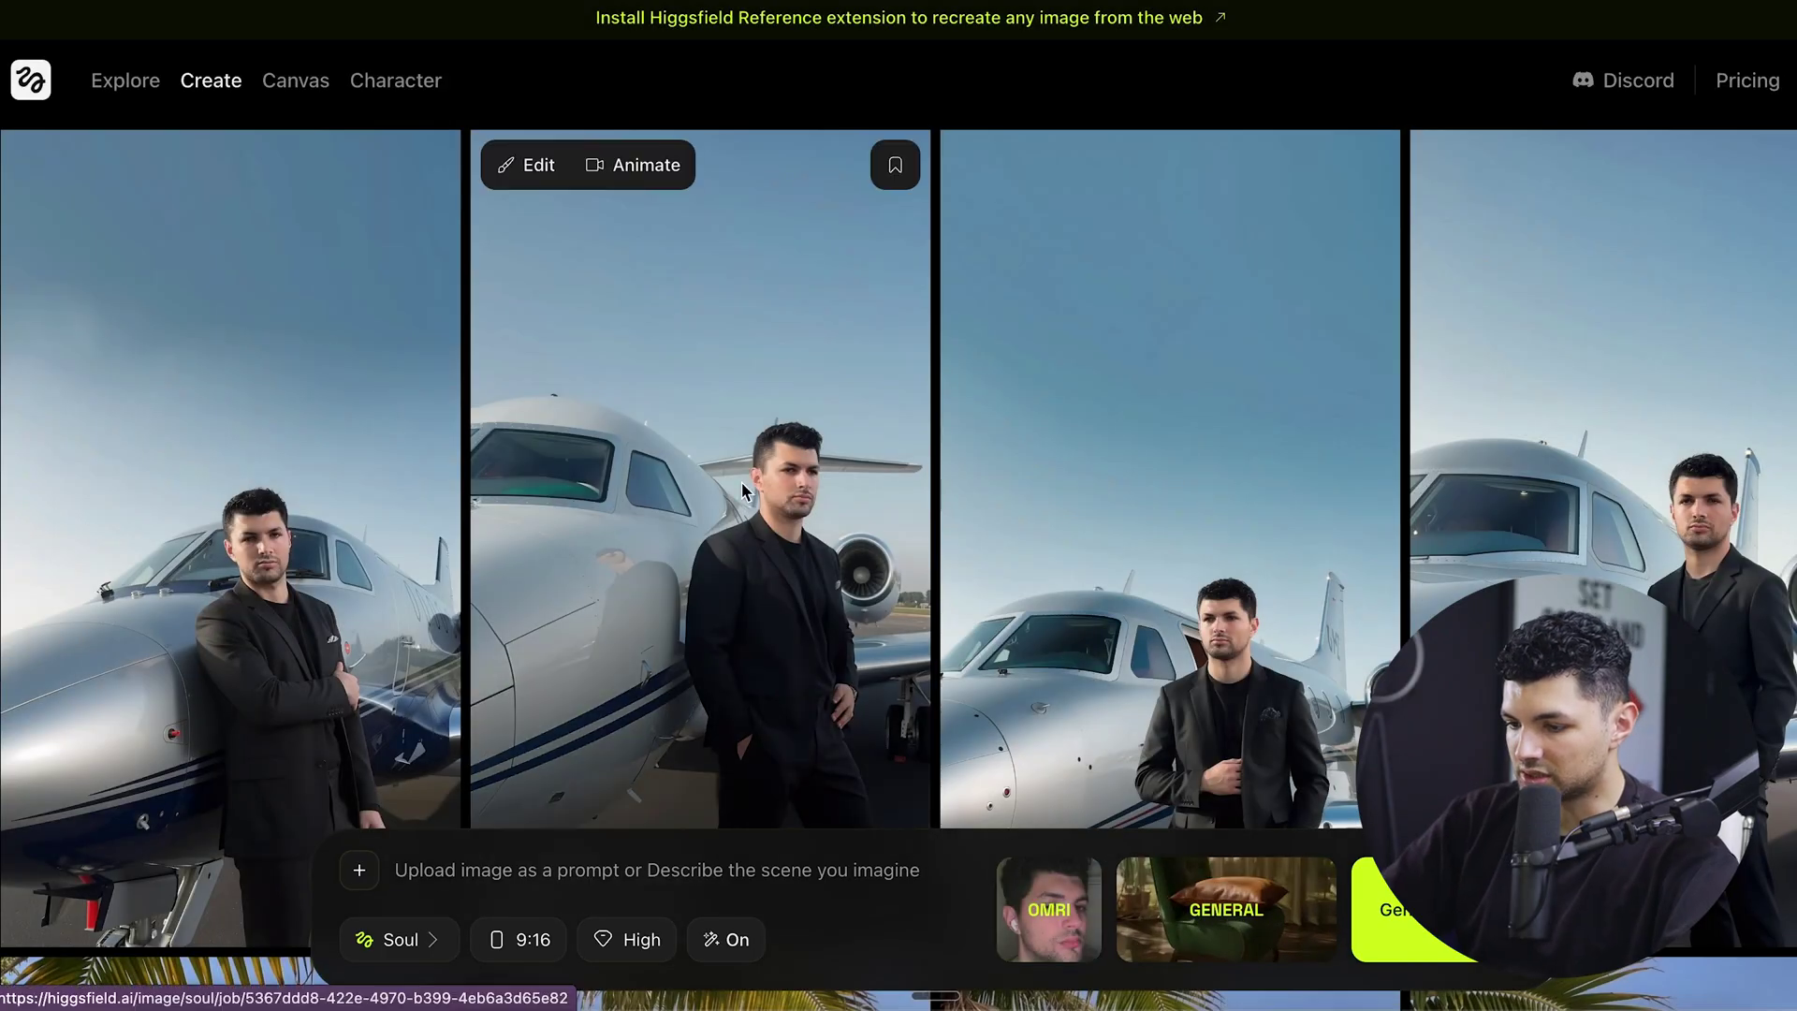
{"action": "scroll", "coordinate": [702, 468], "scroll_direction": "down", "scroll_amount": 3}
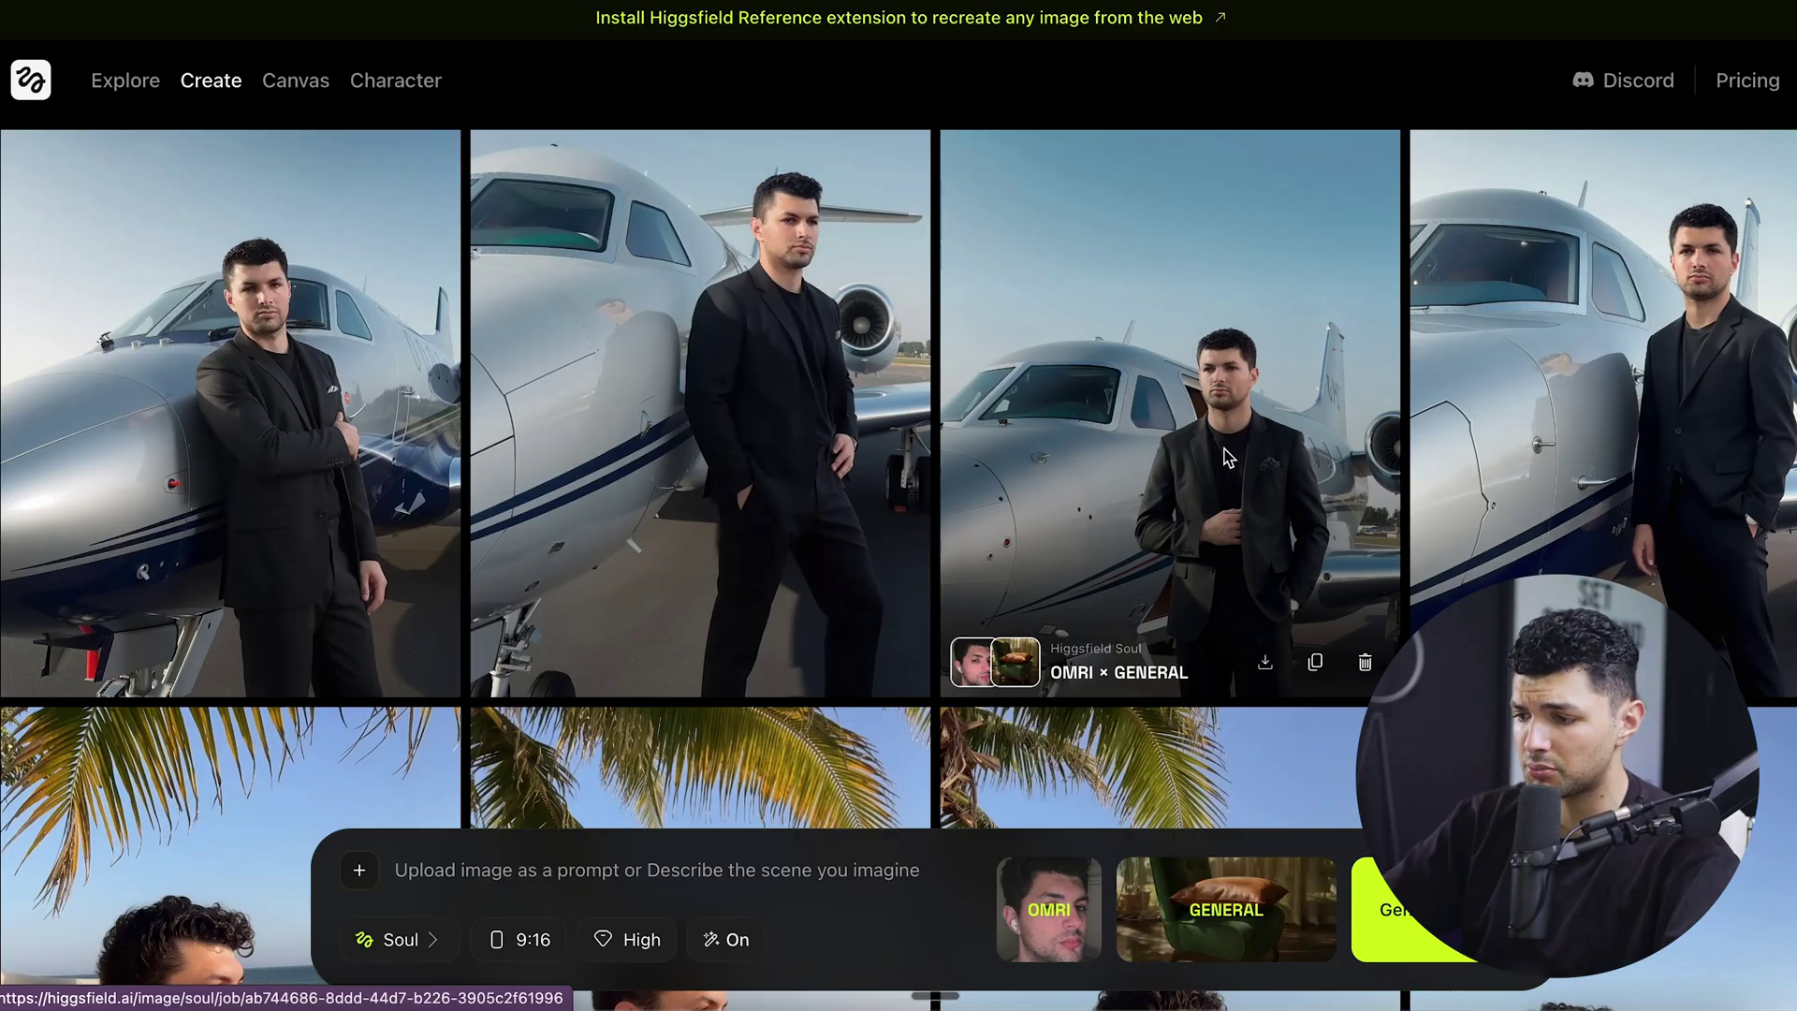
{"action": "left_click", "coordinate": [1060, 397]}
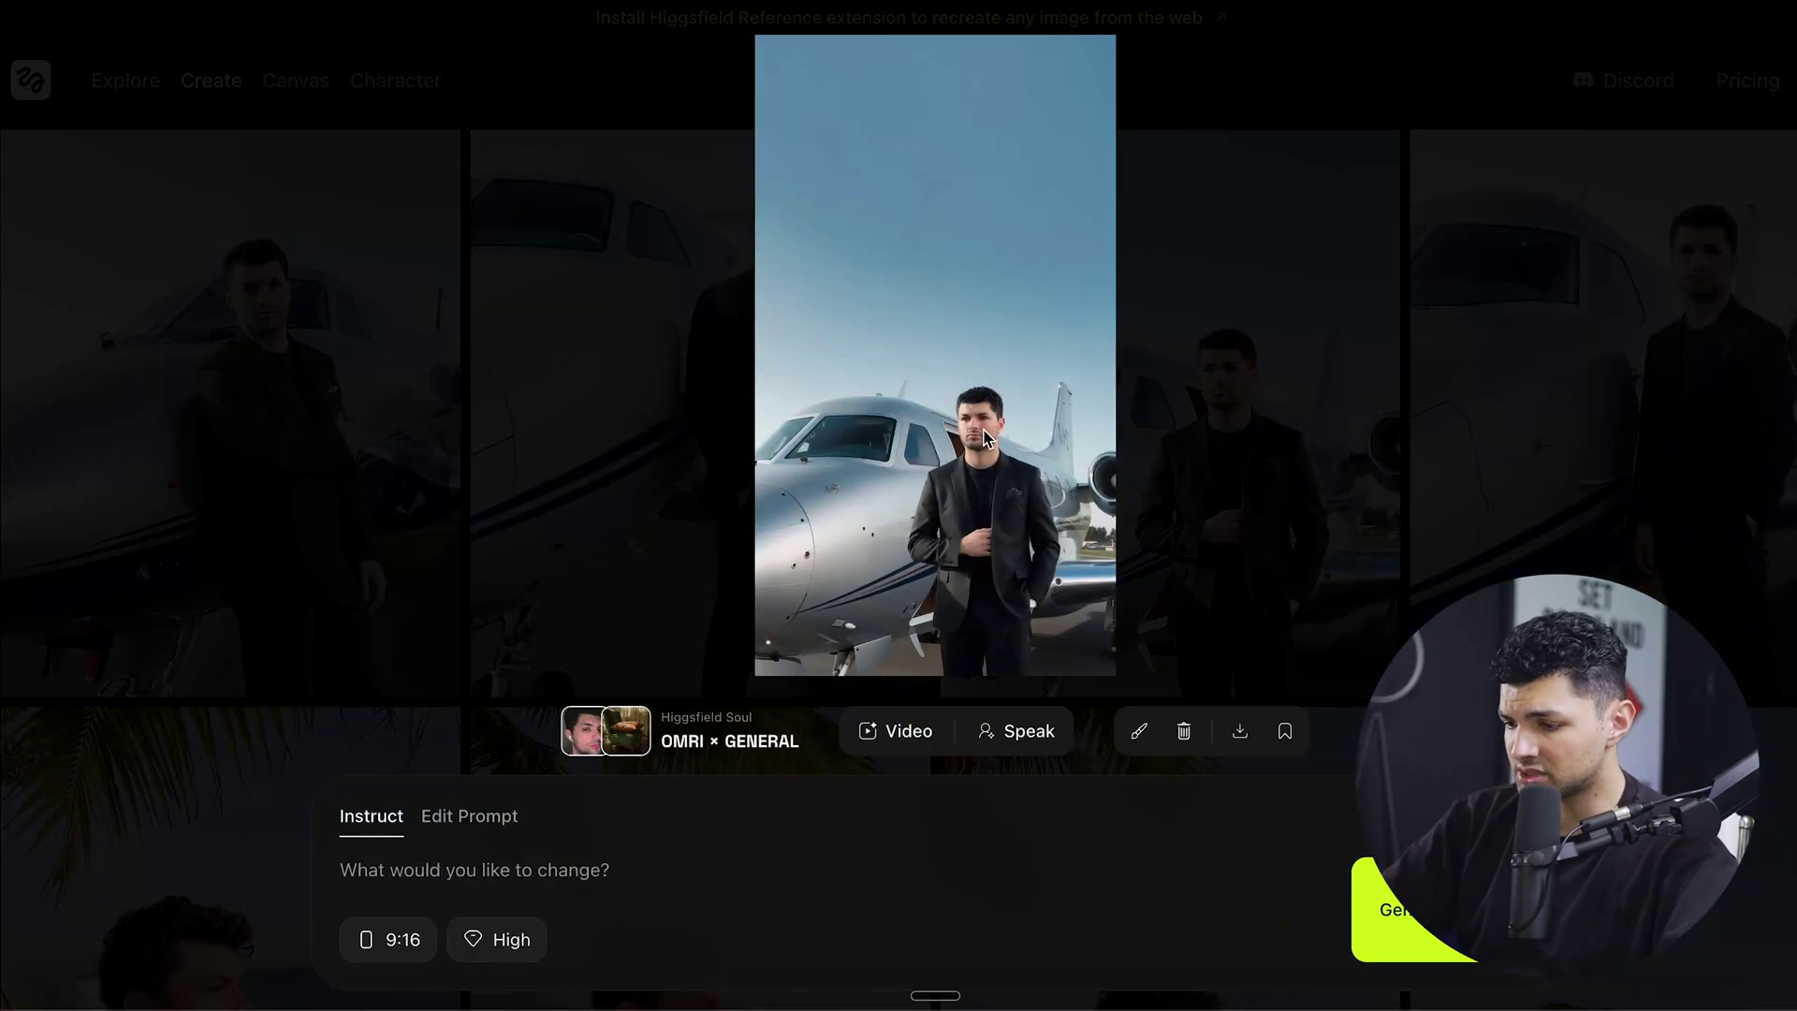
{"action": "left_click", "coordinate": [1245, 404]}
Scroll the Create gallery down to the hoodie portrait row
{"action": "scroll", "coordinate": [703, 673], "scroll_direction": "down", "scroll_amount": 5}
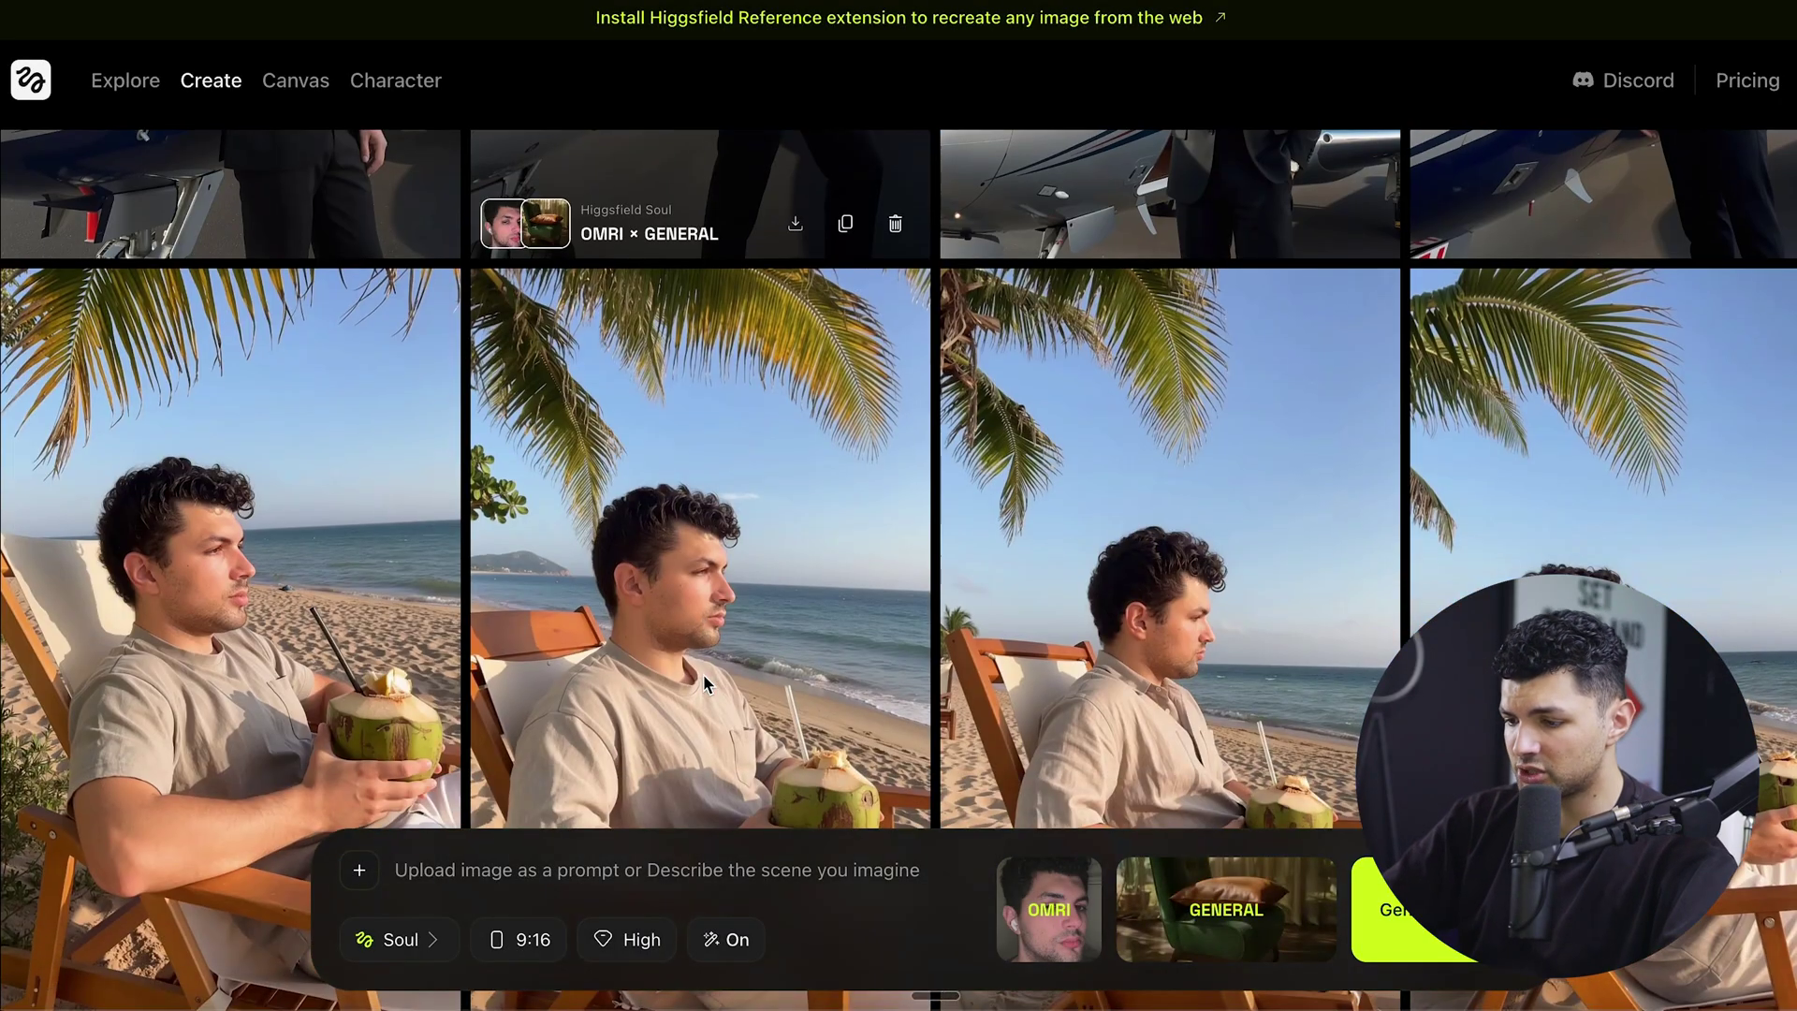
{"action": "scroll", "coordinate": [703, 674], "scroll_direction": "up", "scroll_amount": 4}
{"action": "scroll", "coordinate": [1340, 397], "scroll_direction": "down", "scroll_amount": 5}
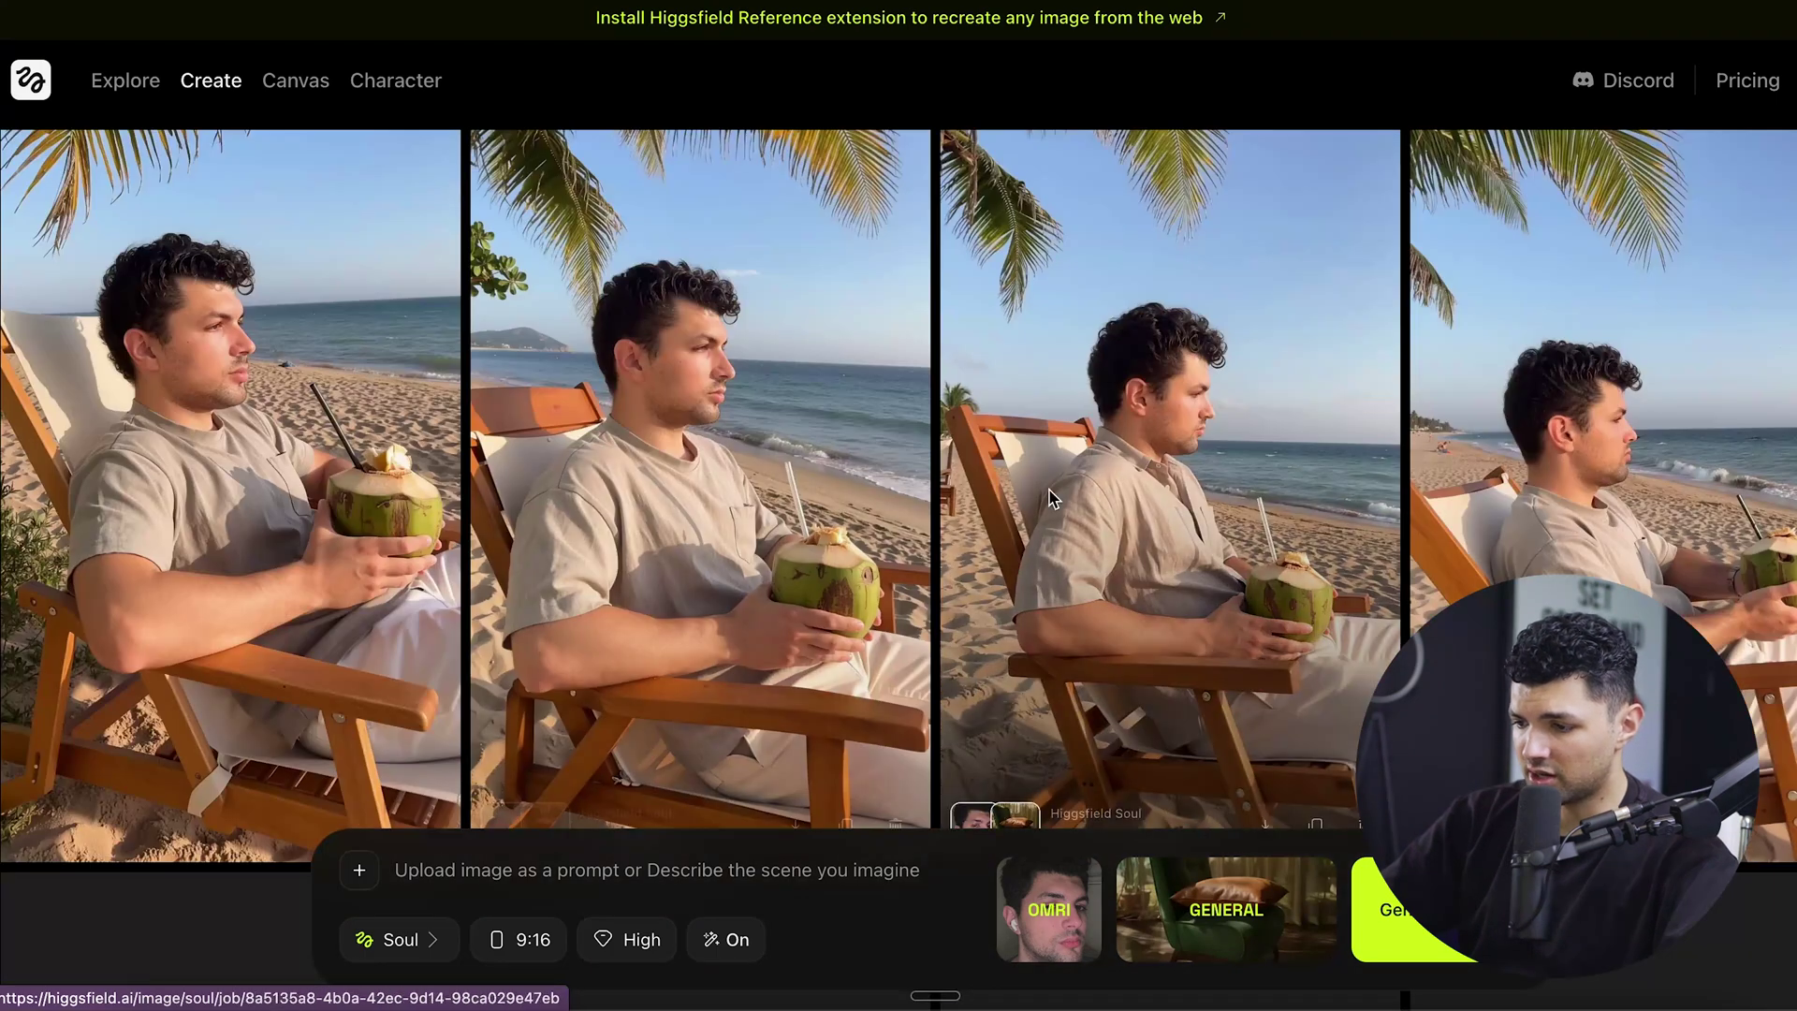
{"action": "scroll", "coordinate": [1237, 430], "scroll_direction": "down", "scroll_amount": 8}
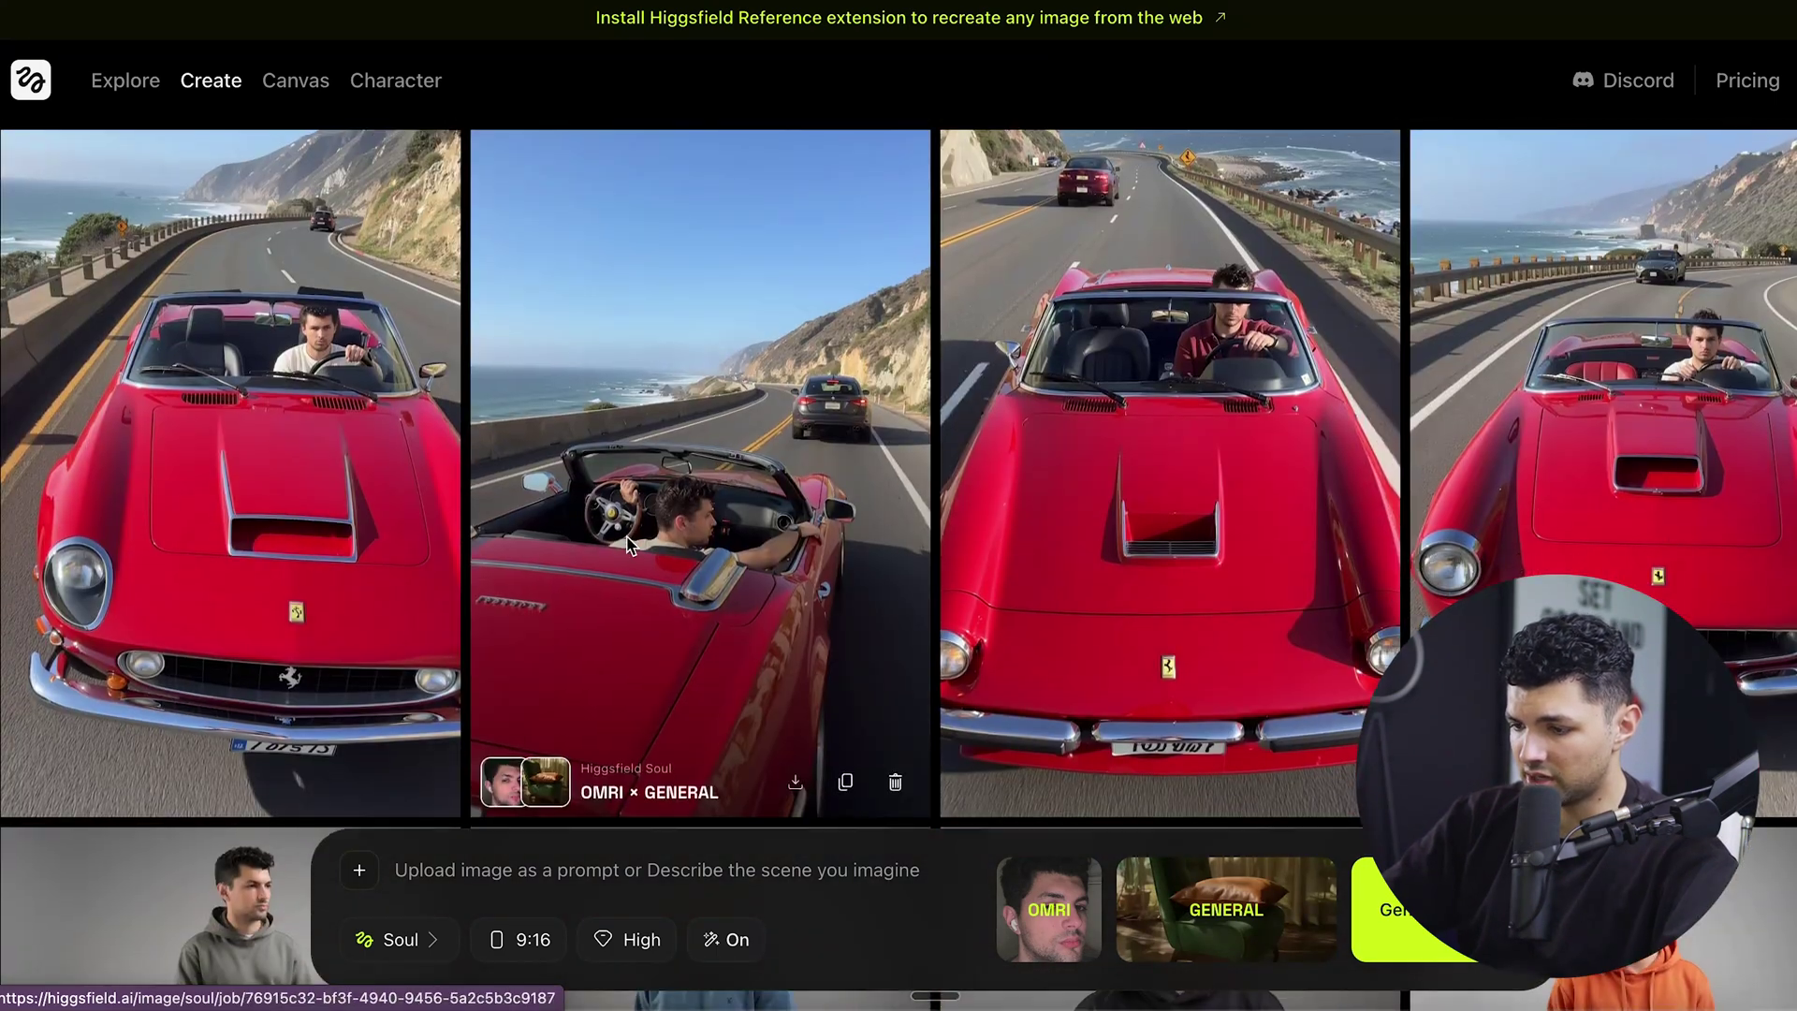
{"action": "scroll", "coordinate": [365, 524], "scroll_direction": "down", "scroll_amount": 3}
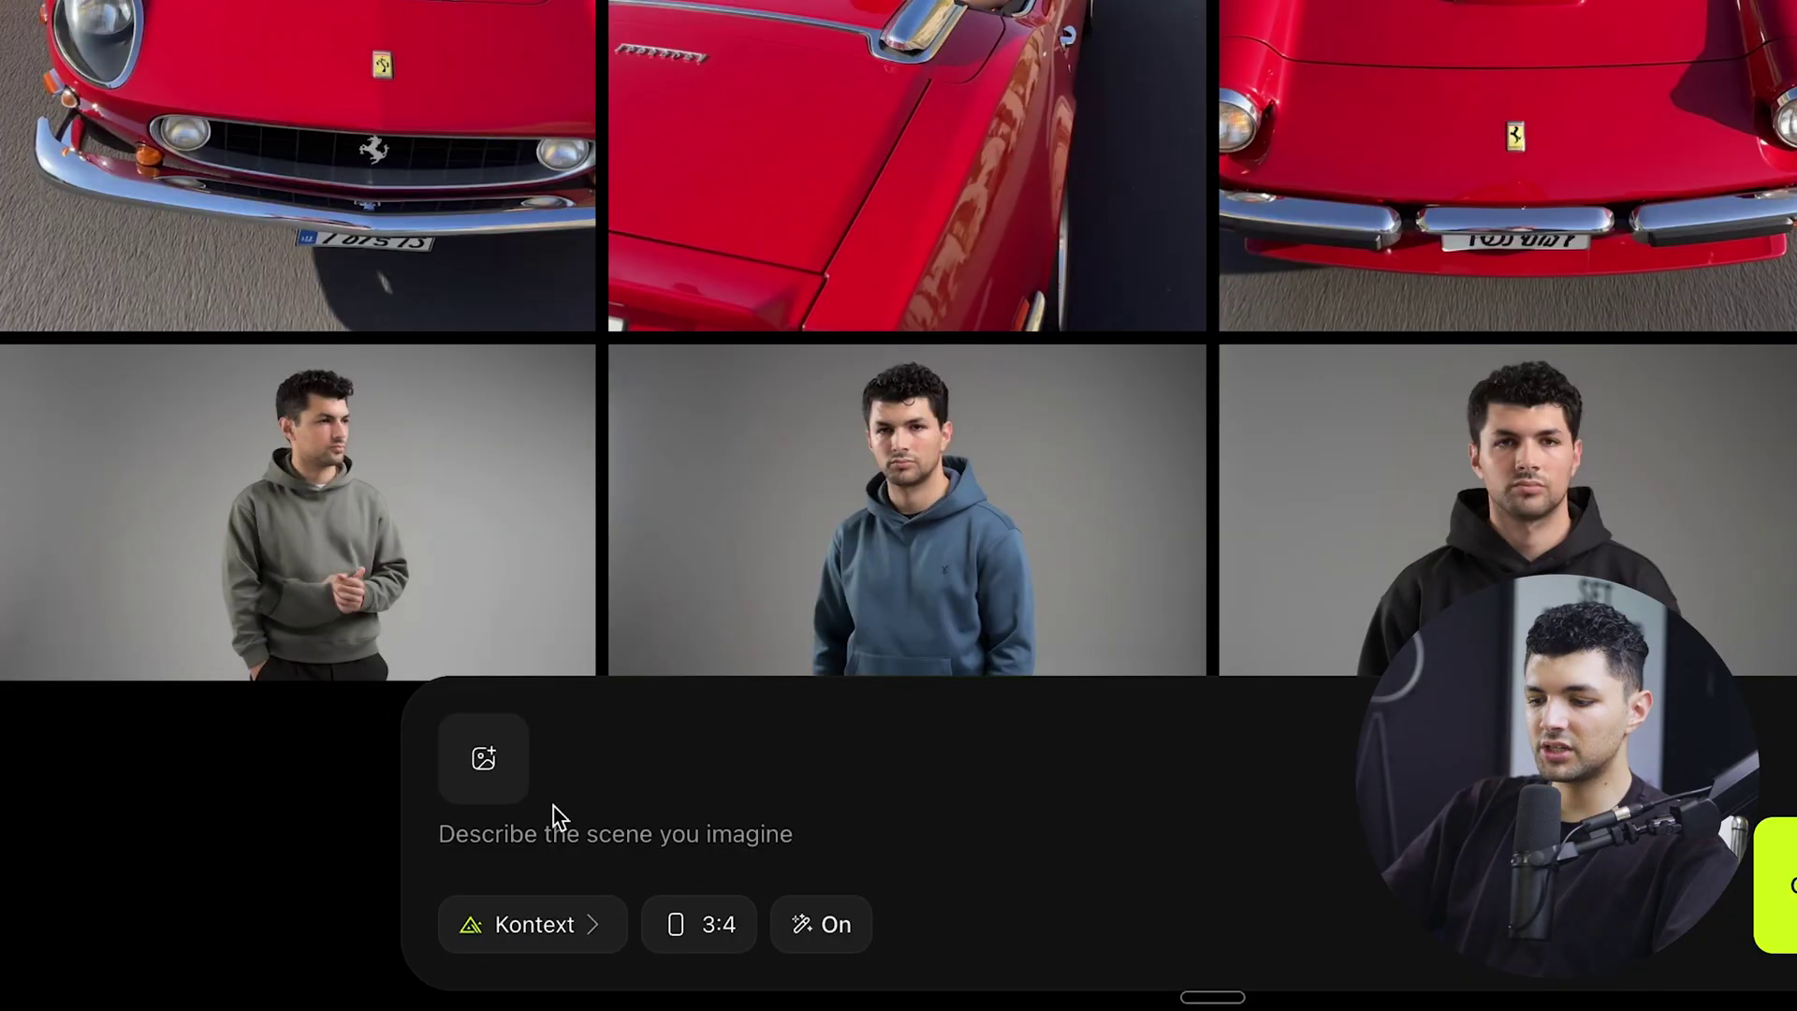
Cancel the reference upload, switch to GPT Image at 1:1 Mid quality, and browse Visual Styles
{"action": "left_click", "coordinate": [513, 780]}
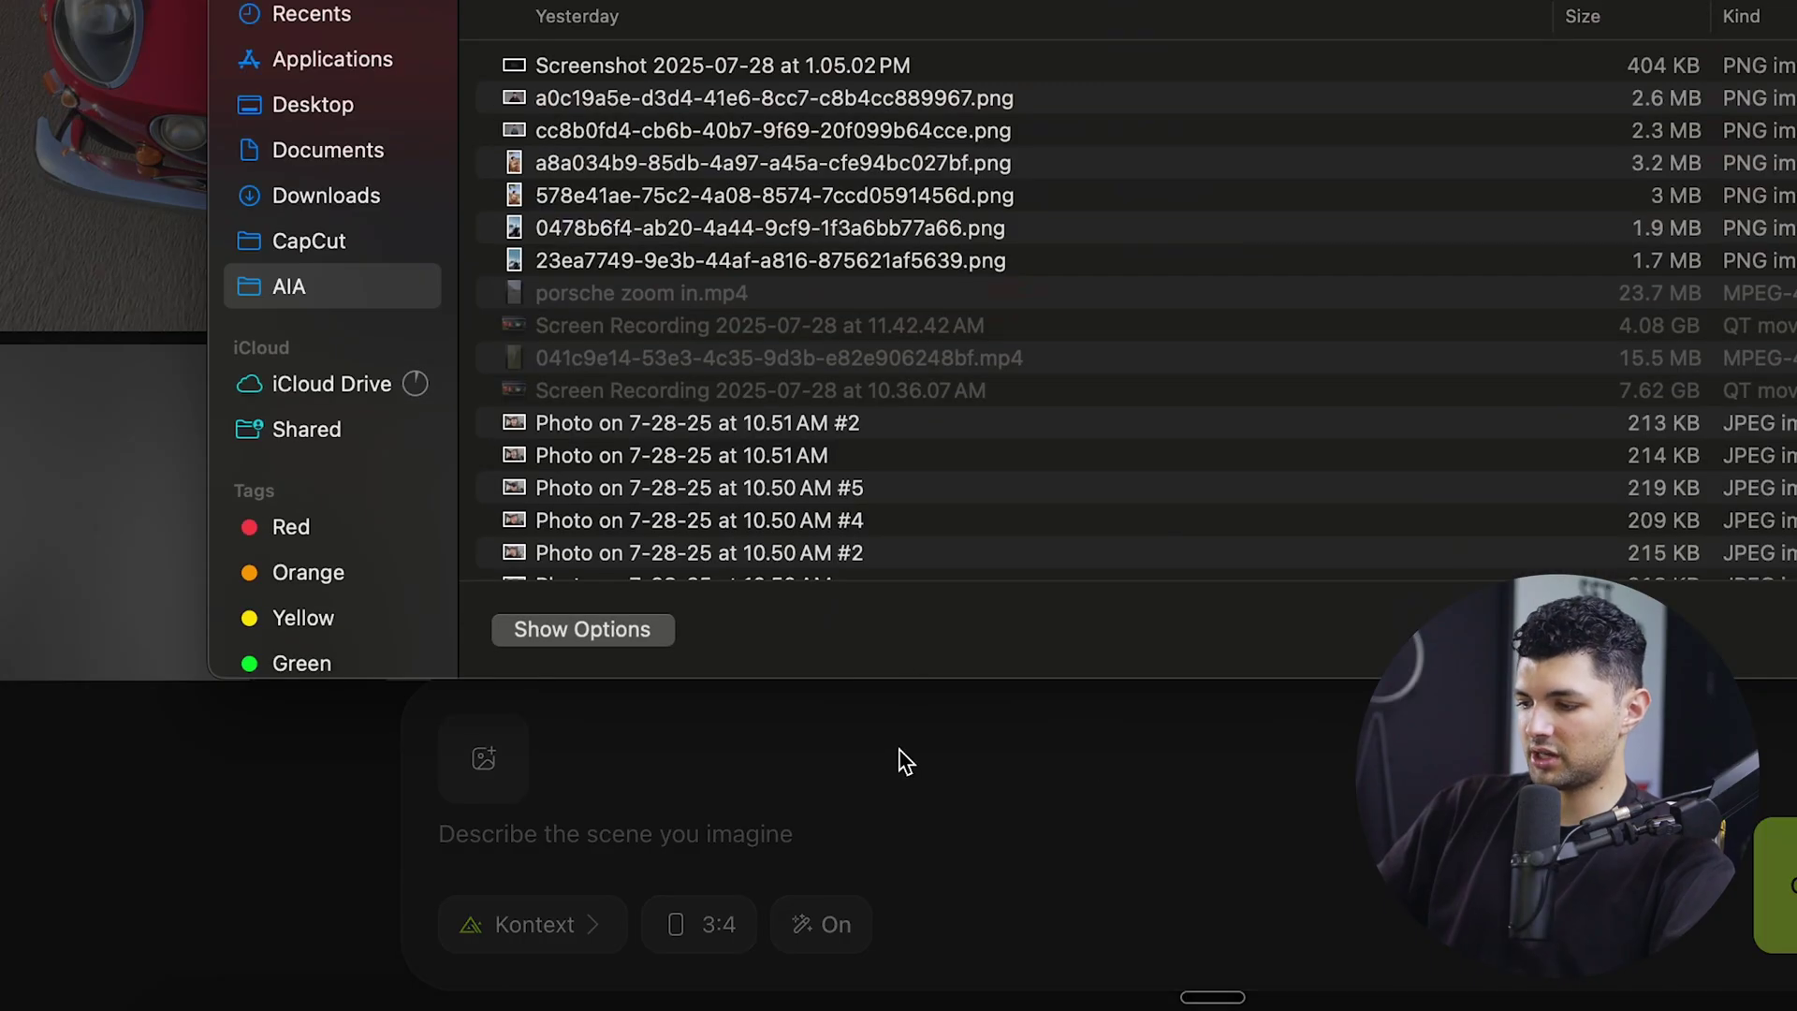
{"action": "key", "text": "Escape"}
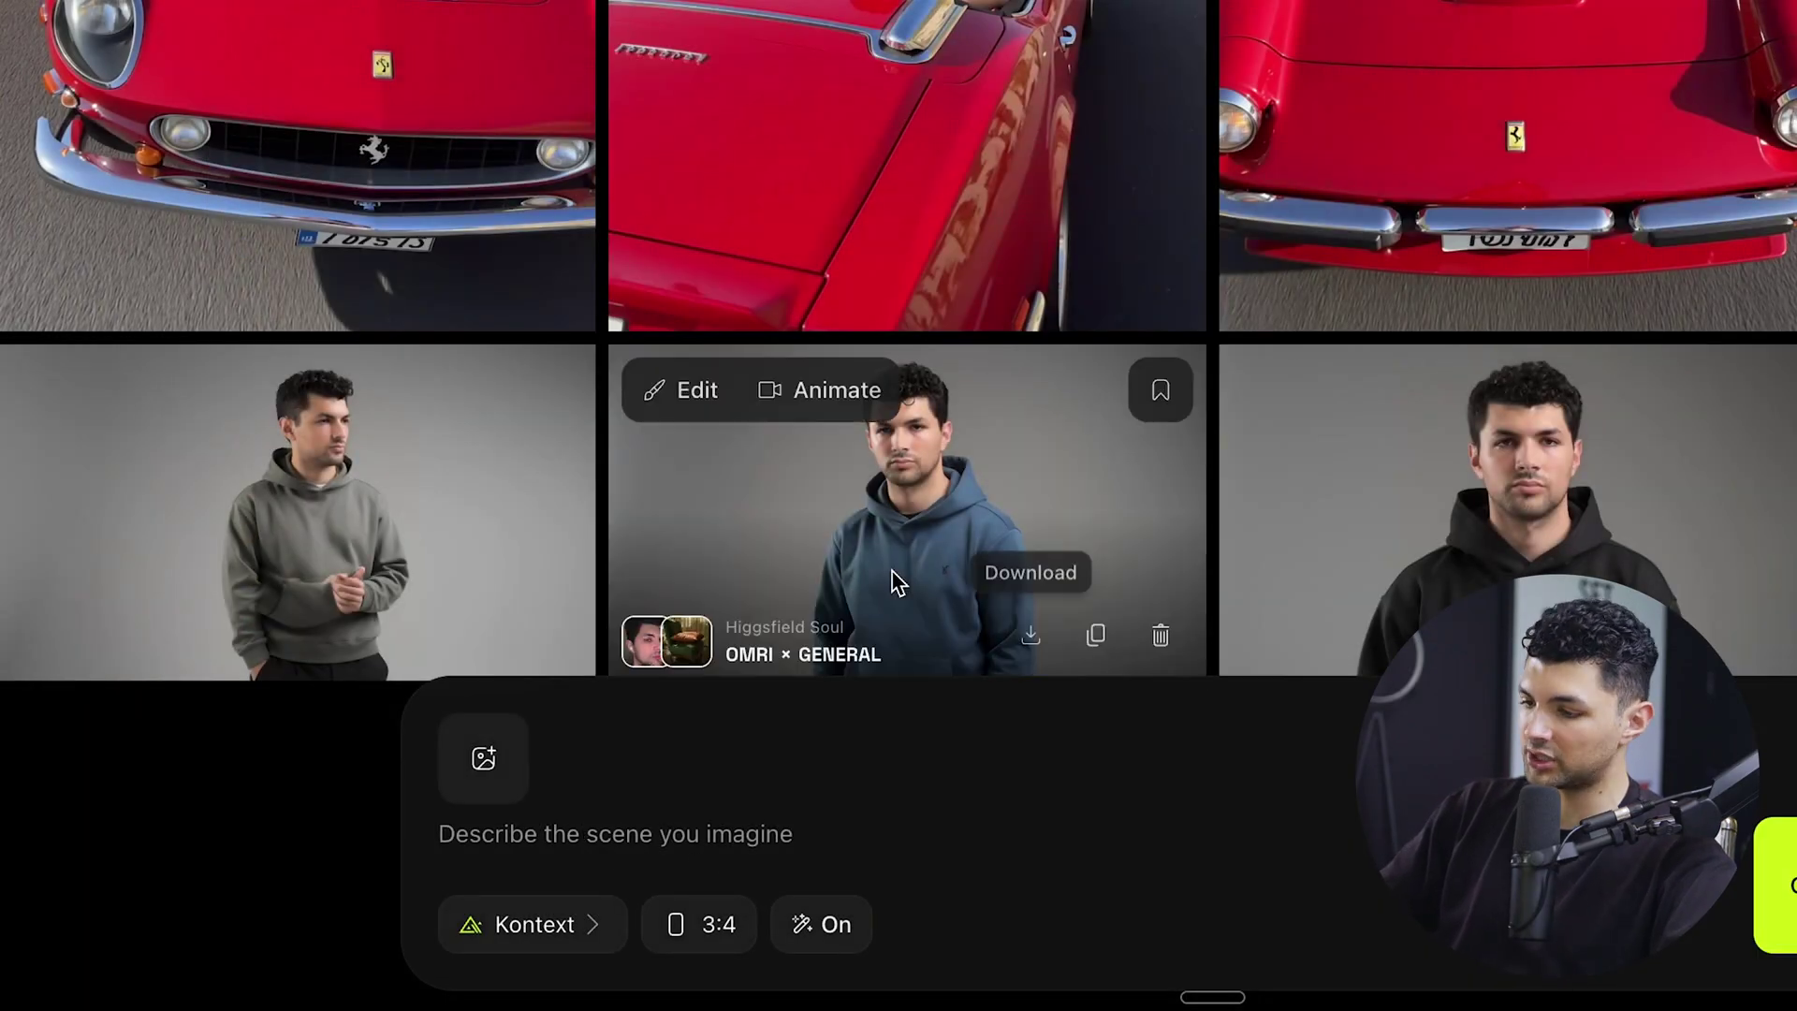
{"action": "left_click", "coordinate": [567, 967]}
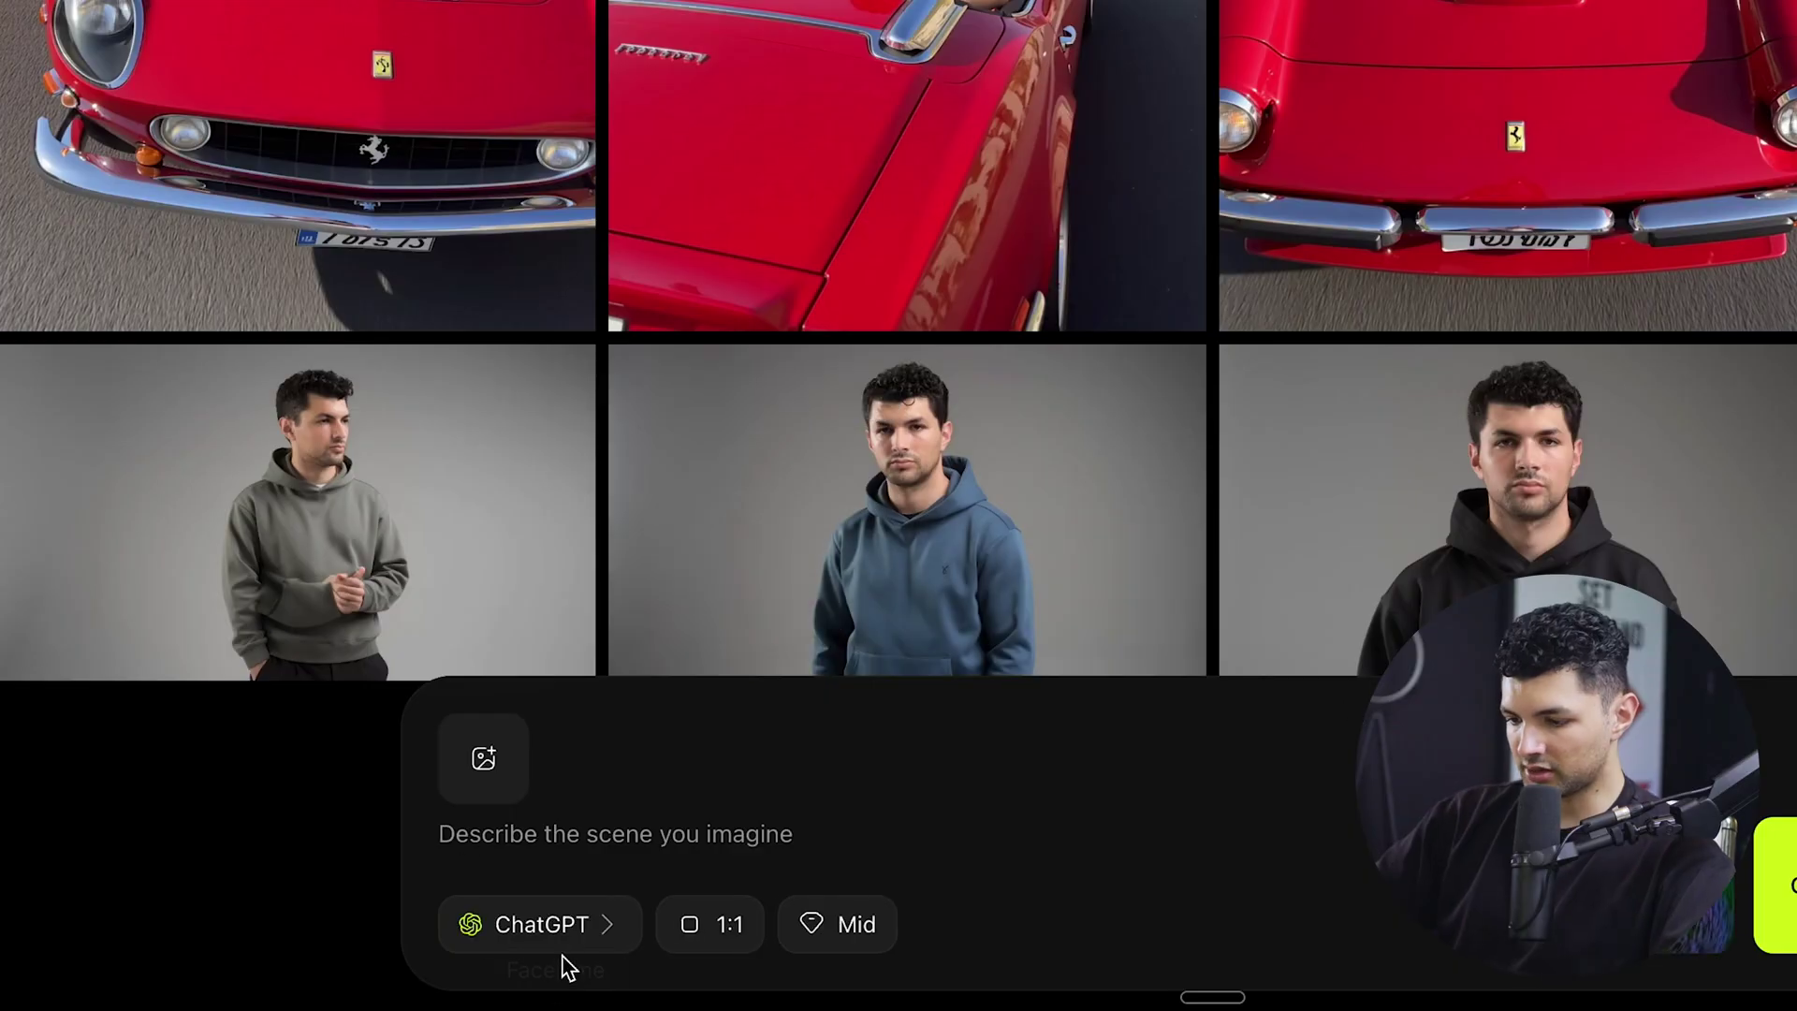
{"action": "left_click", "coordinate": [563, 933]}
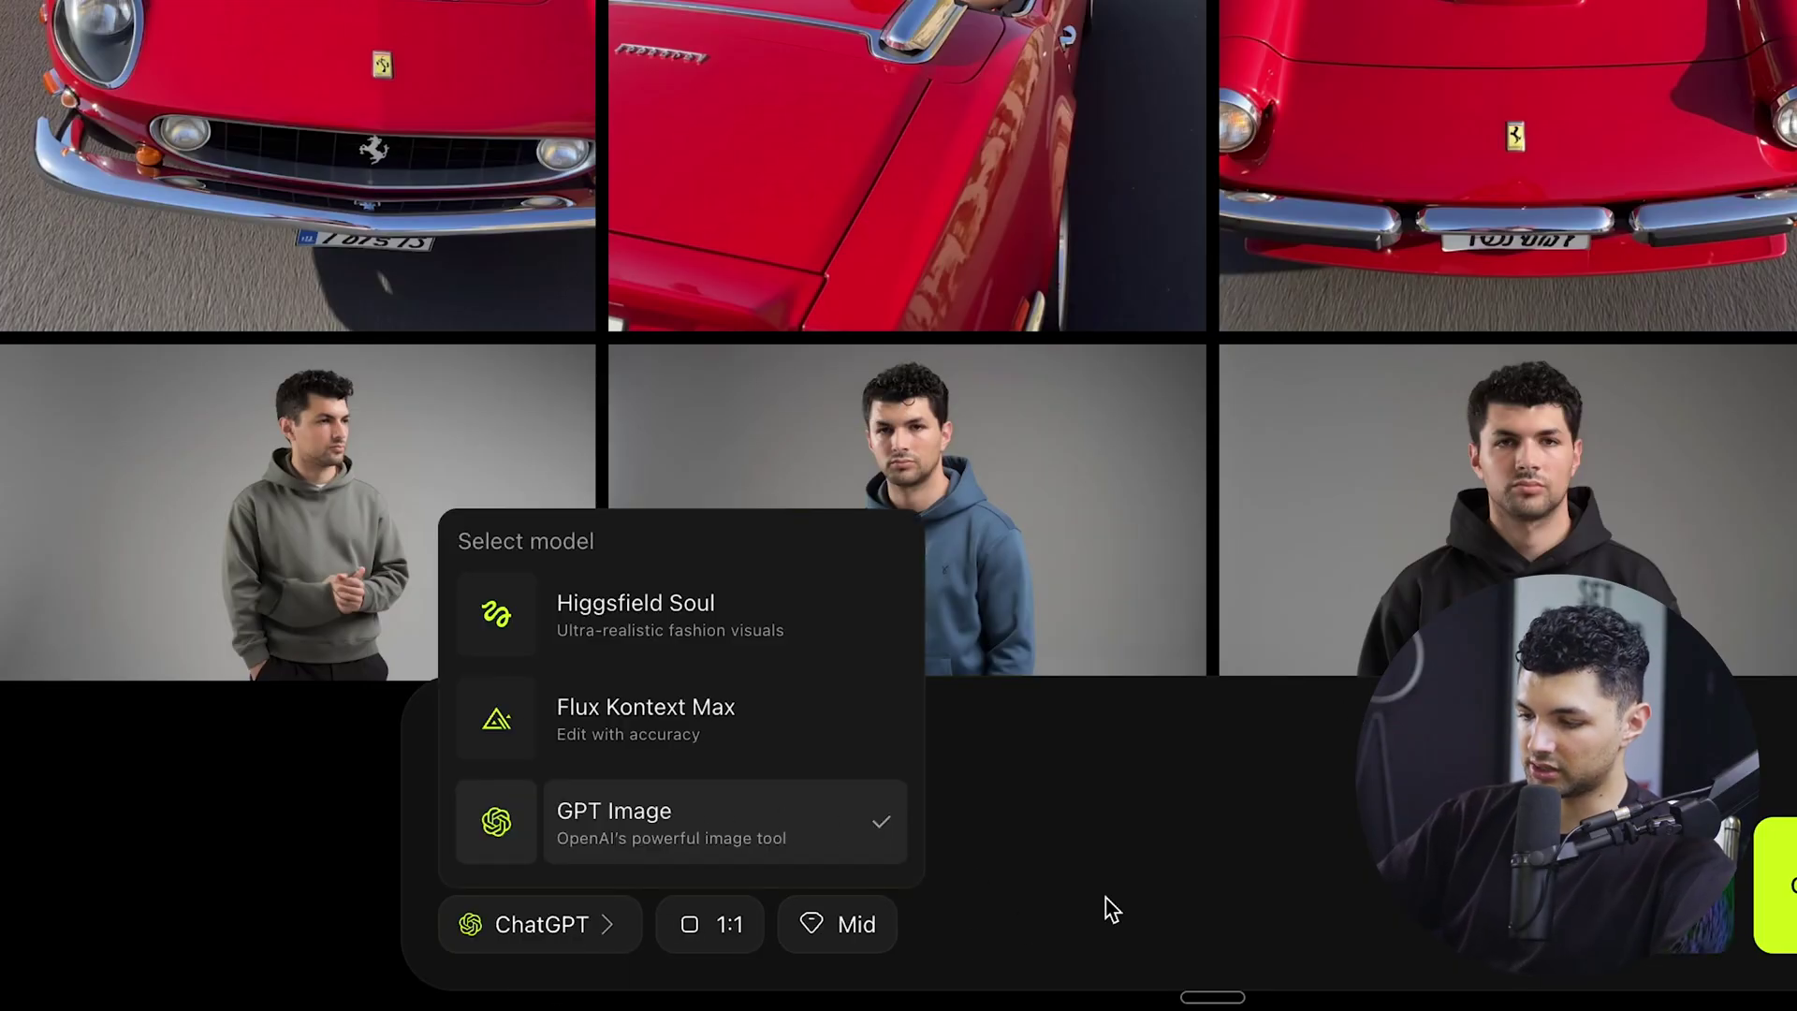
{"action": "left_click", "coordinate": [1233, 906]}
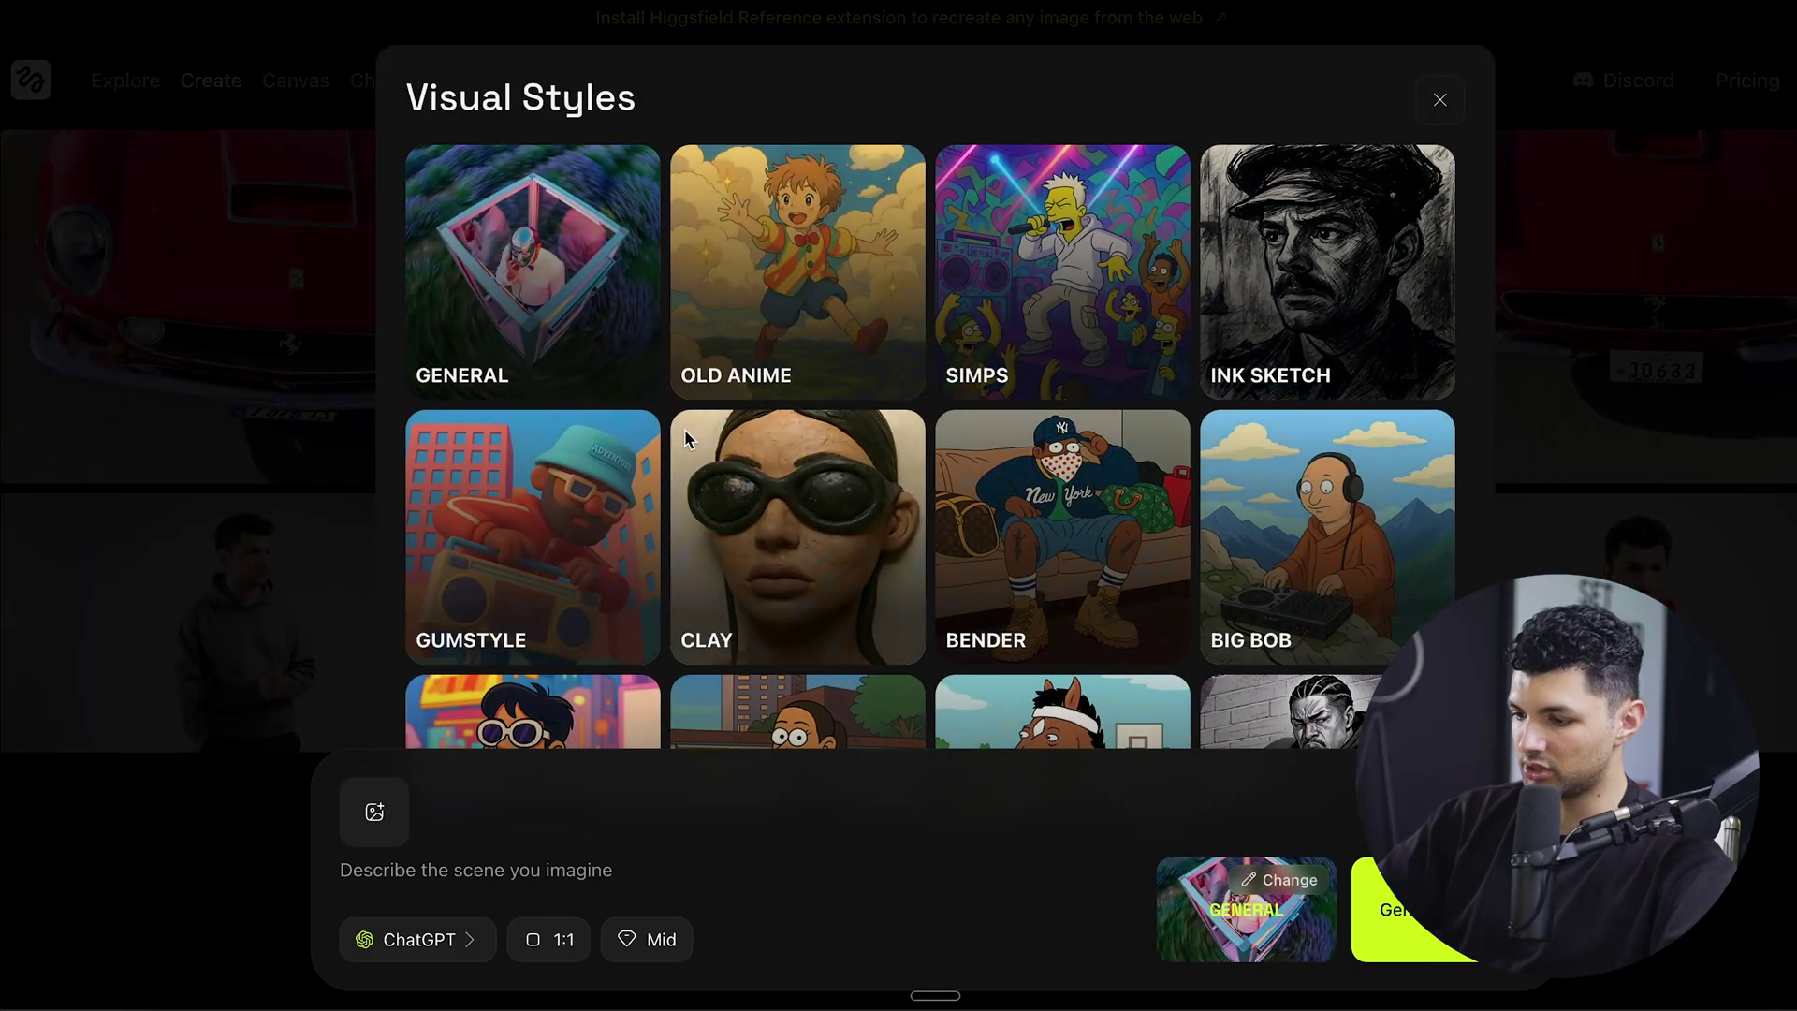
{"action": "scroll", "coordinate": [683, 429], "scroll_direction": "down", "scroll_amount": 10}
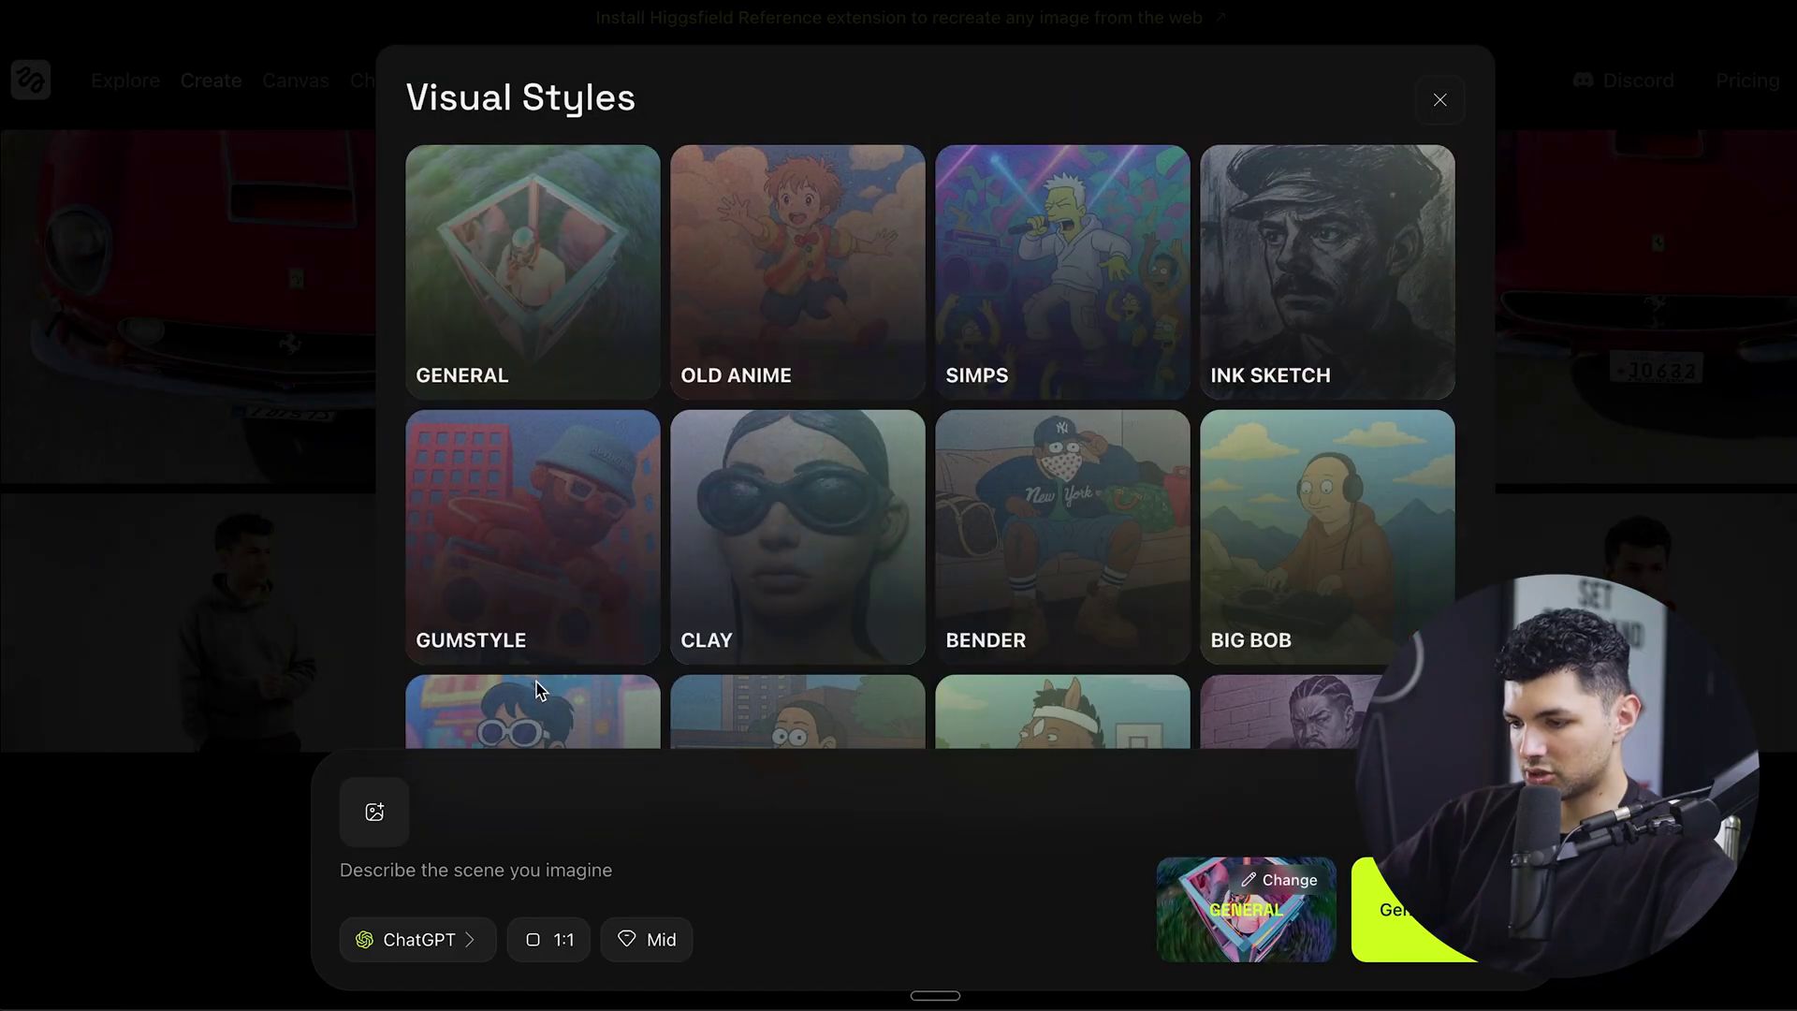
{"action": "scroll", "coordinate": [536, 690], "scroll_direction": "down", "scroll_amount": 10}
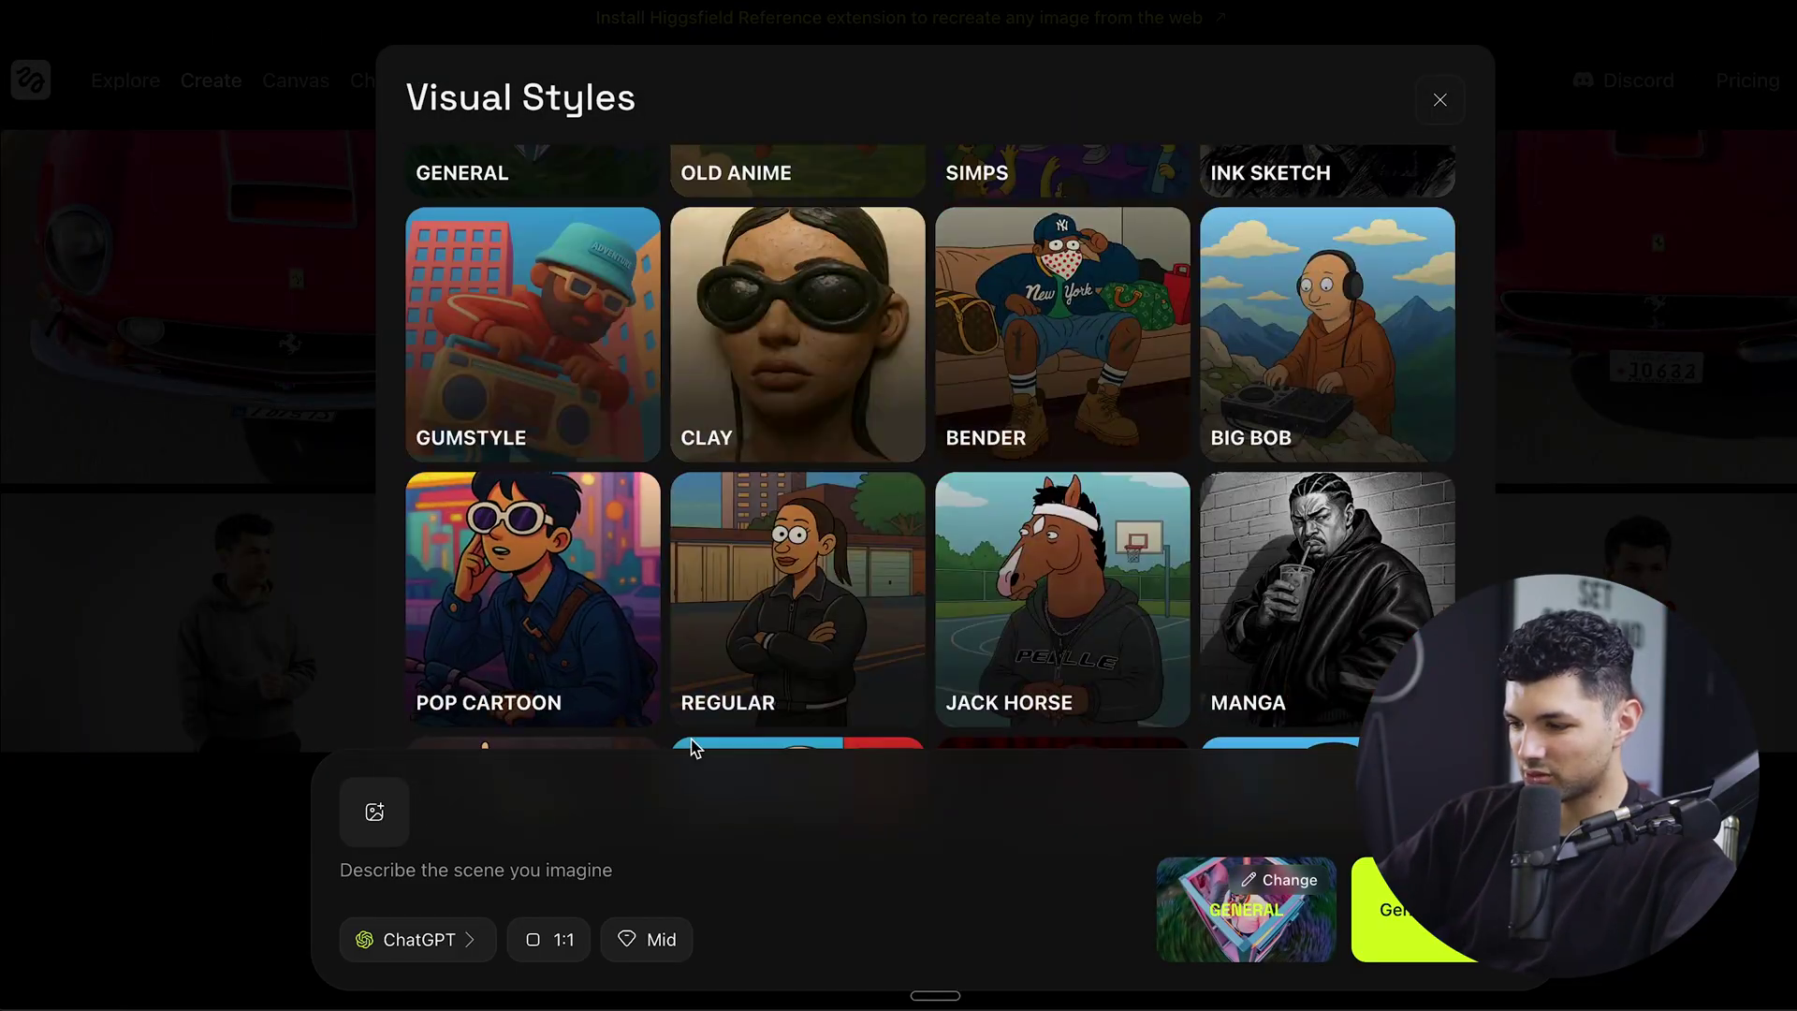
Close Visual Styles and bring up a jet portrait's Animate options: Video, Speak and UGC
{"action": "key", "text": "Escape"}
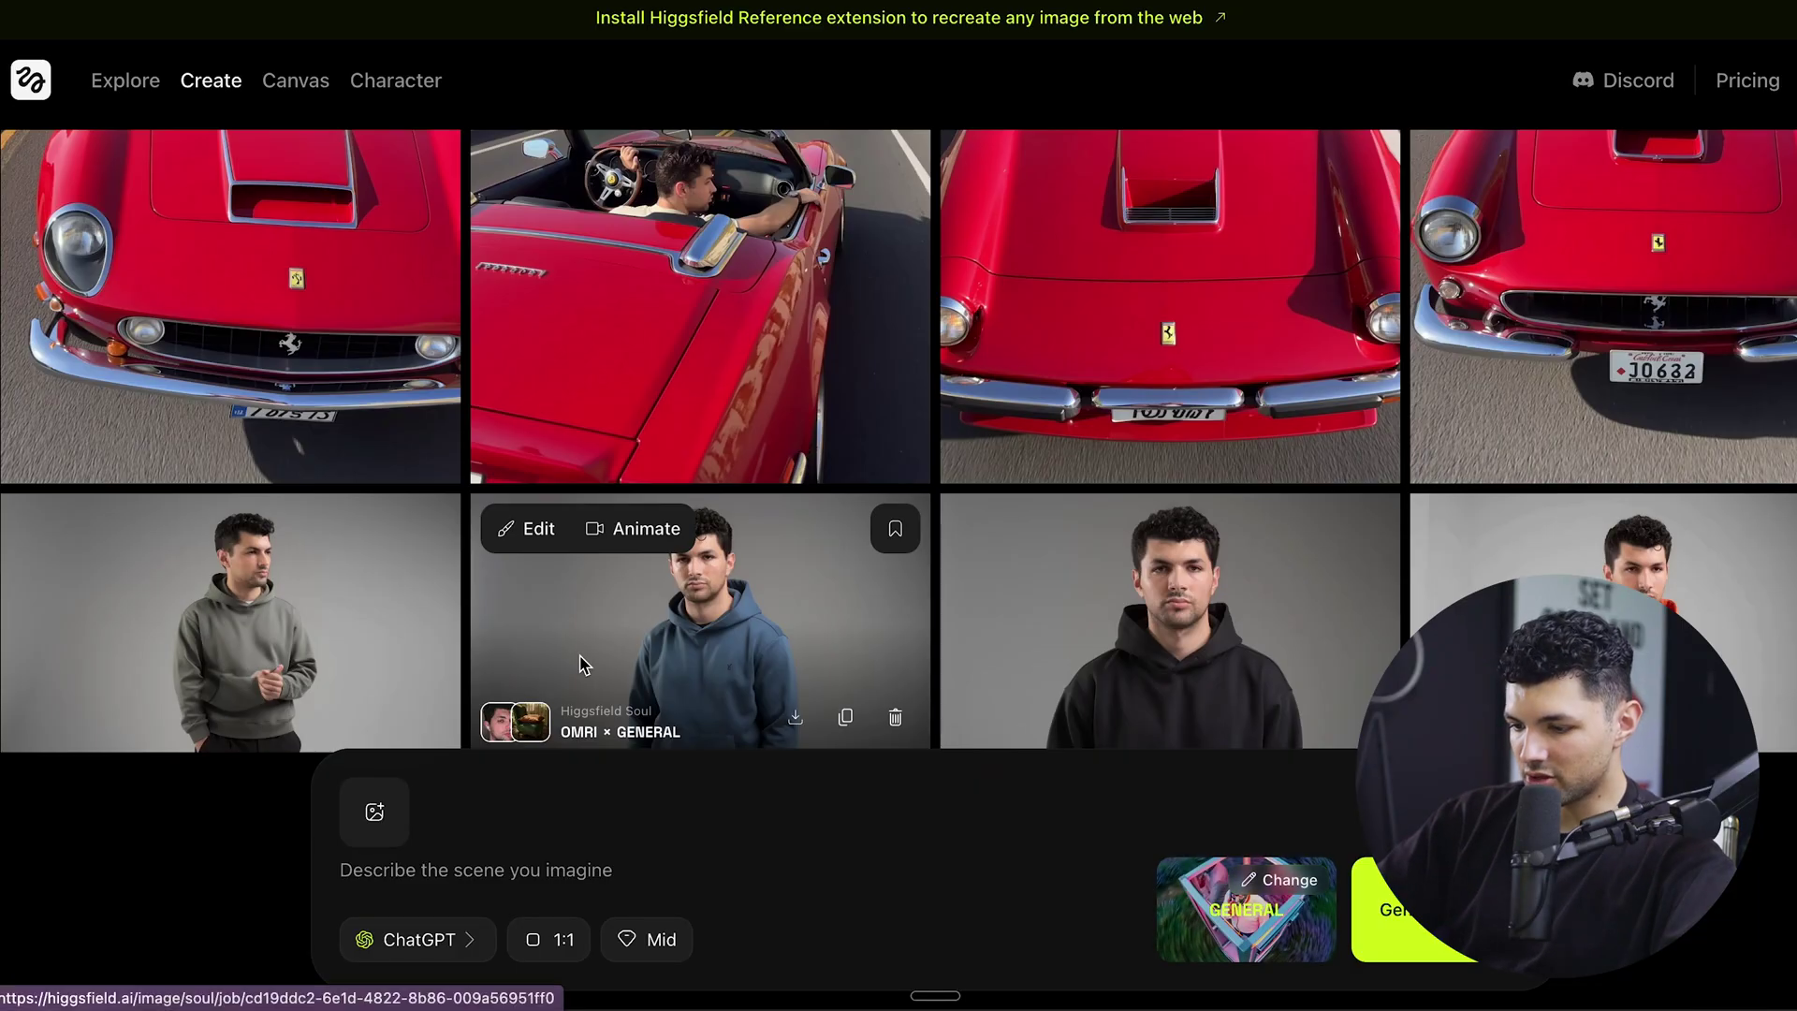
{"action": "scroll", "coordinate": [575, 627], "scroll_direction": "down", "scroll_amount": 15}
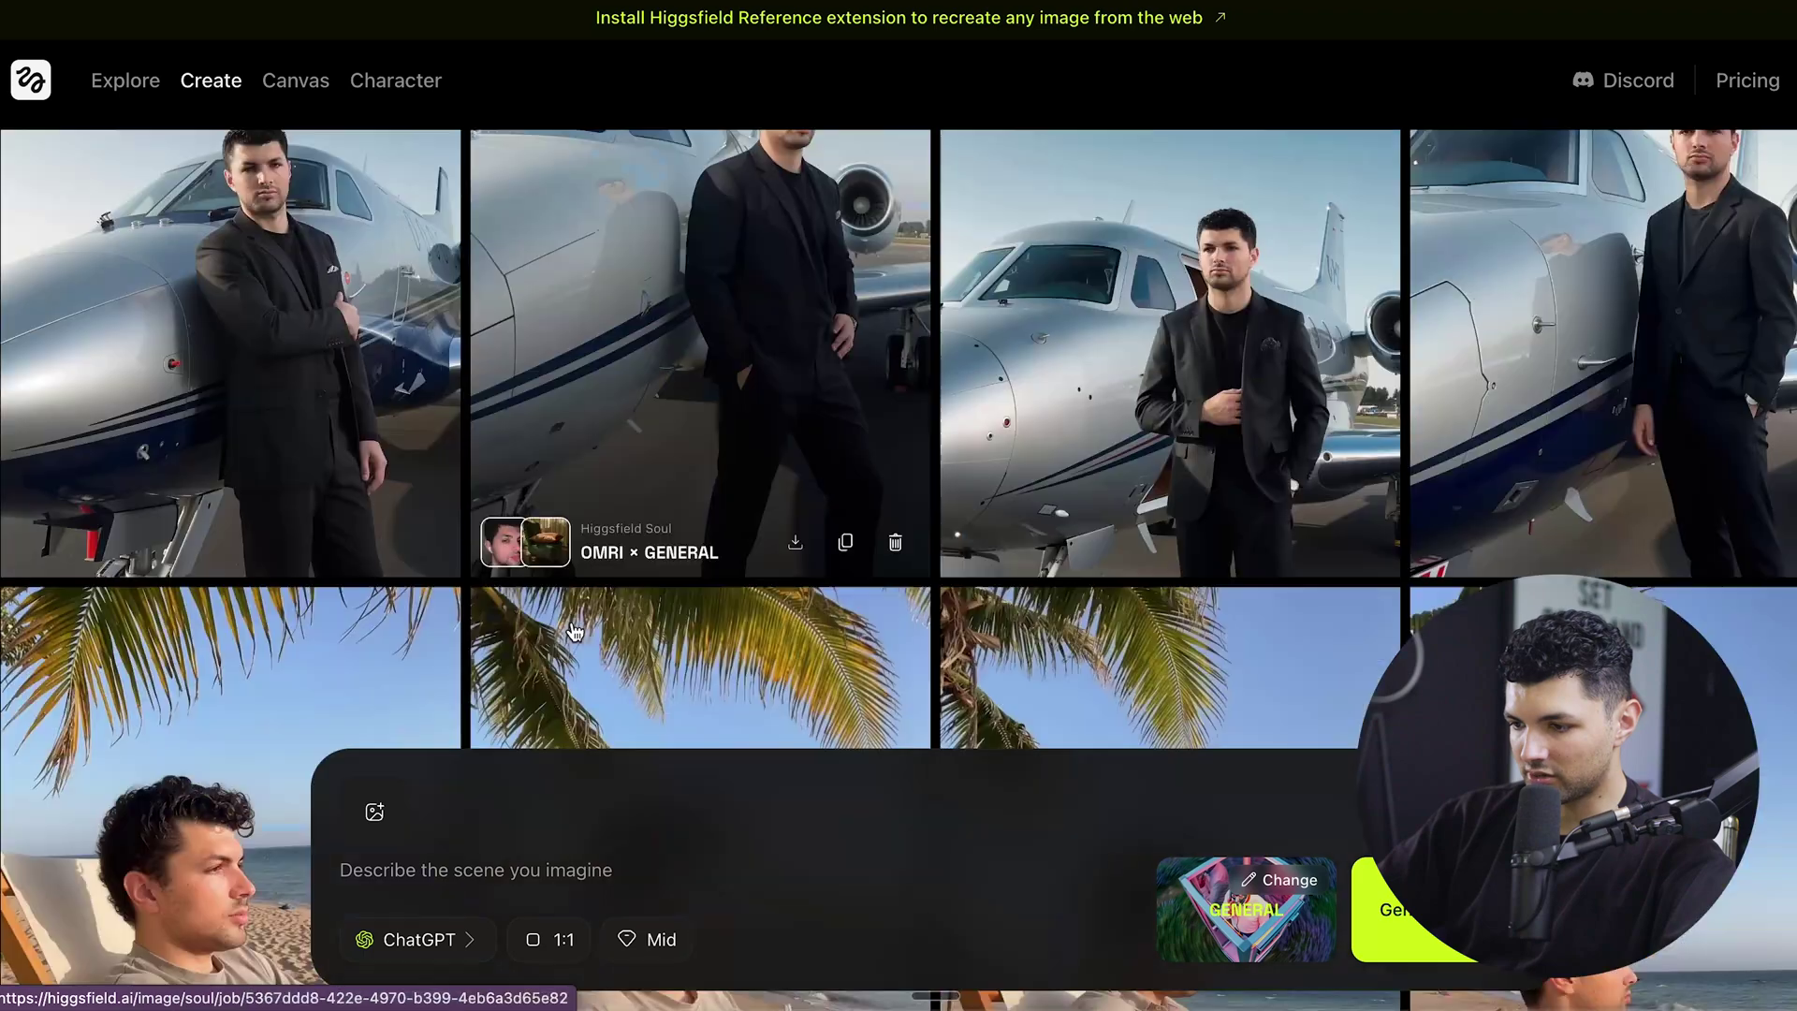
{"action": "scroll", "coordinate": [575, 629], "scroll_direction": "up", "scroll_amount": 15}
{"action": "scroll", "coordinate": [574, 628], "scroll_direction": "down", "scroll_amount": 5}
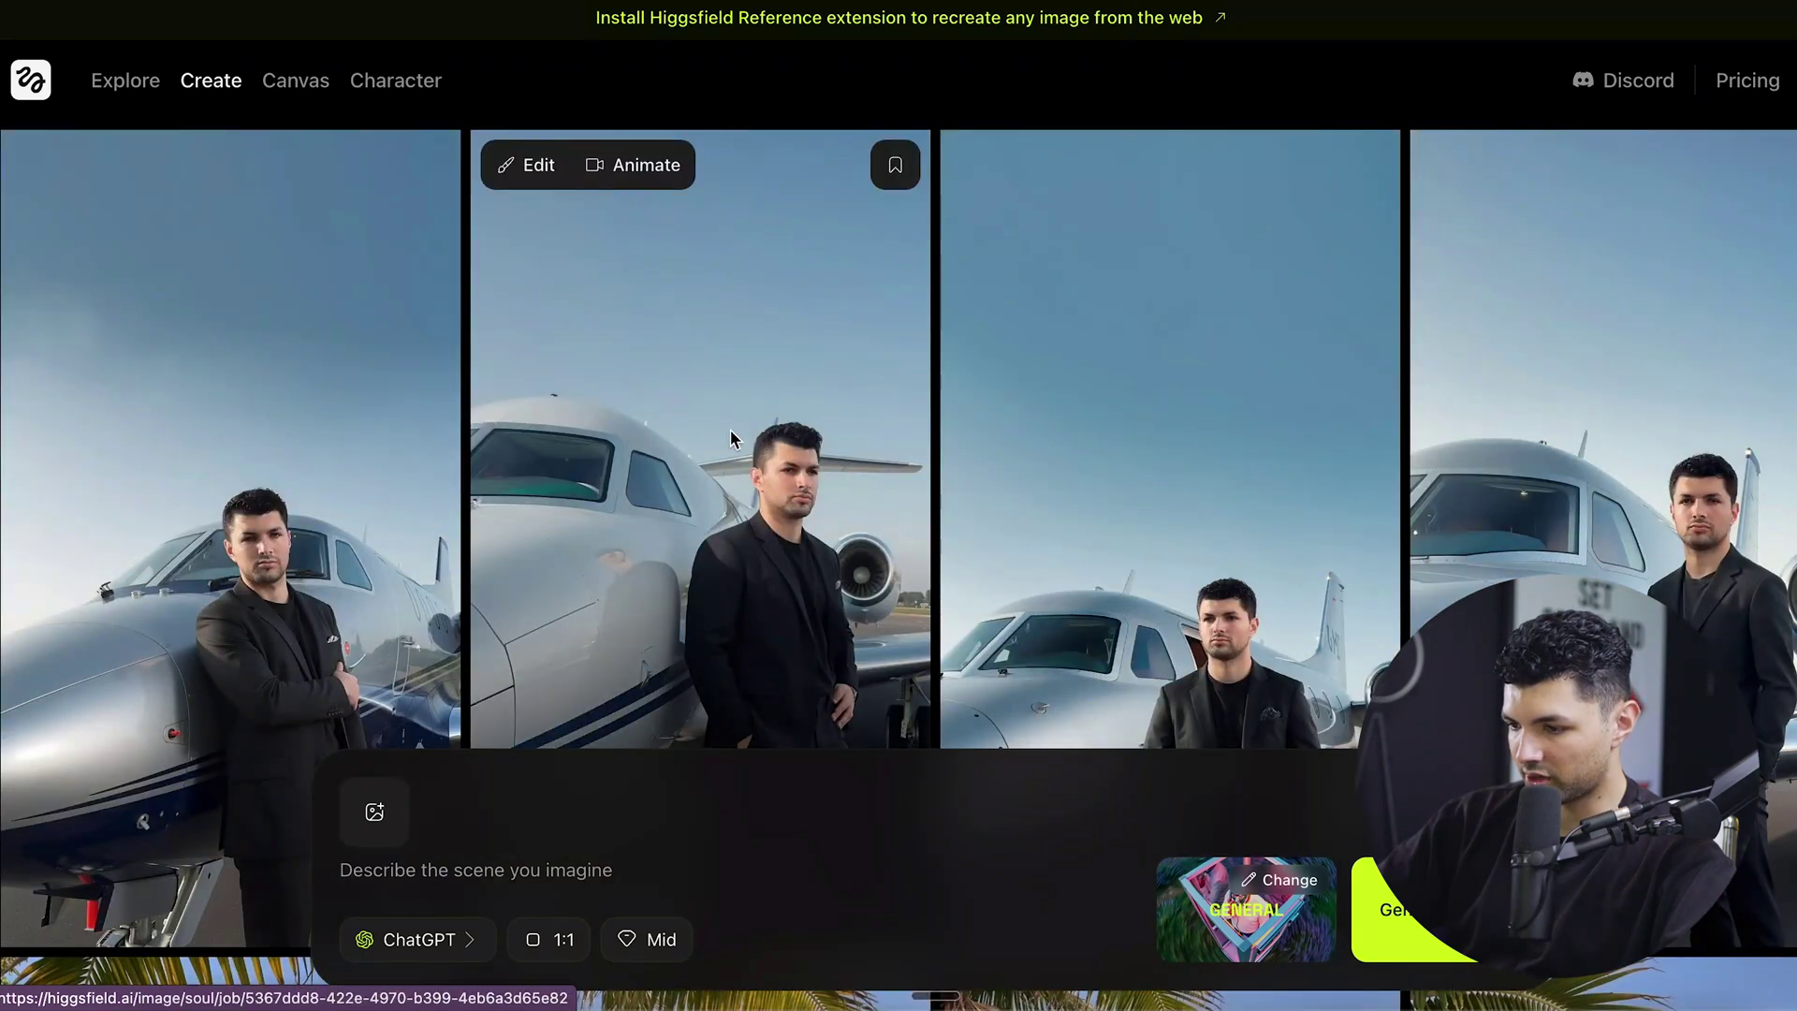
{"action": "scroll", "coordinate": [732, 440], "scroll_direction": "down", "scroll_amount": 3}
{"action": "scroll", "coordinate": [936, 393], "scroll_direction": "up", "scroll_amount": 3}
{"action": "mouse_move", "coordinate": [1125, 190]}
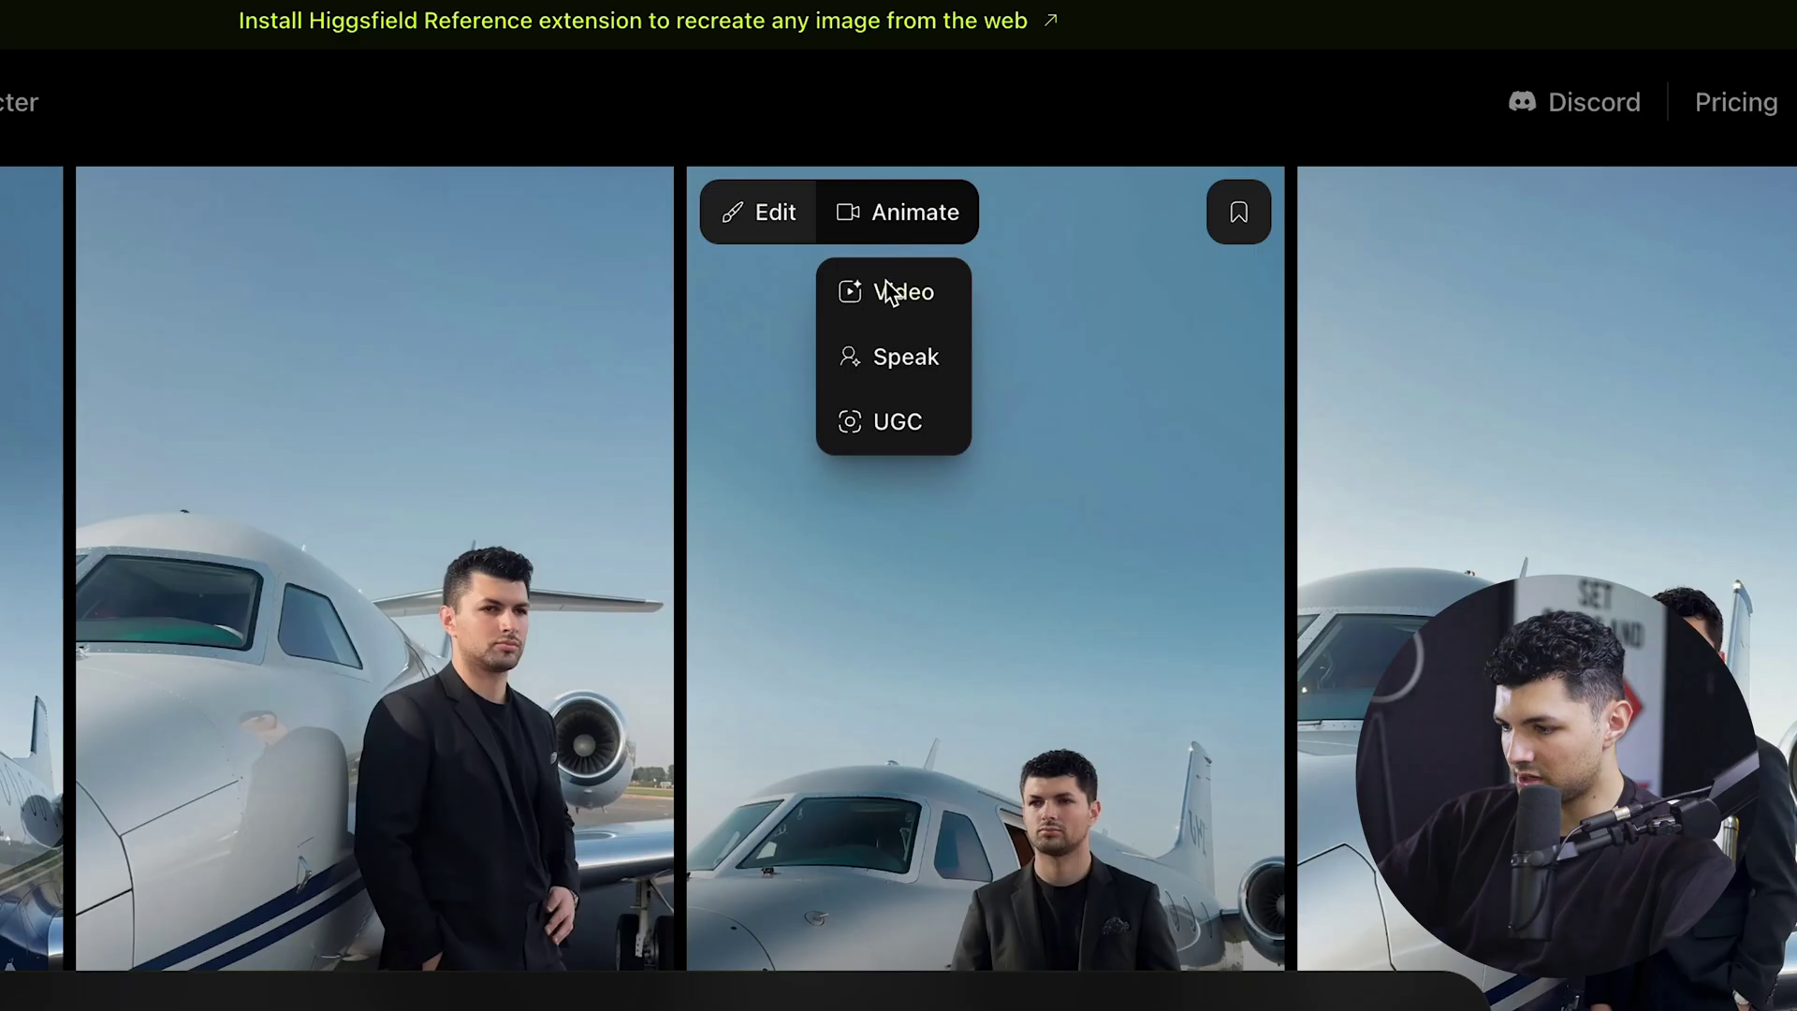
{"action": "scroll", "coordinate": [896, 248], "scroll_direction": "down", "scroll_amount": 1}
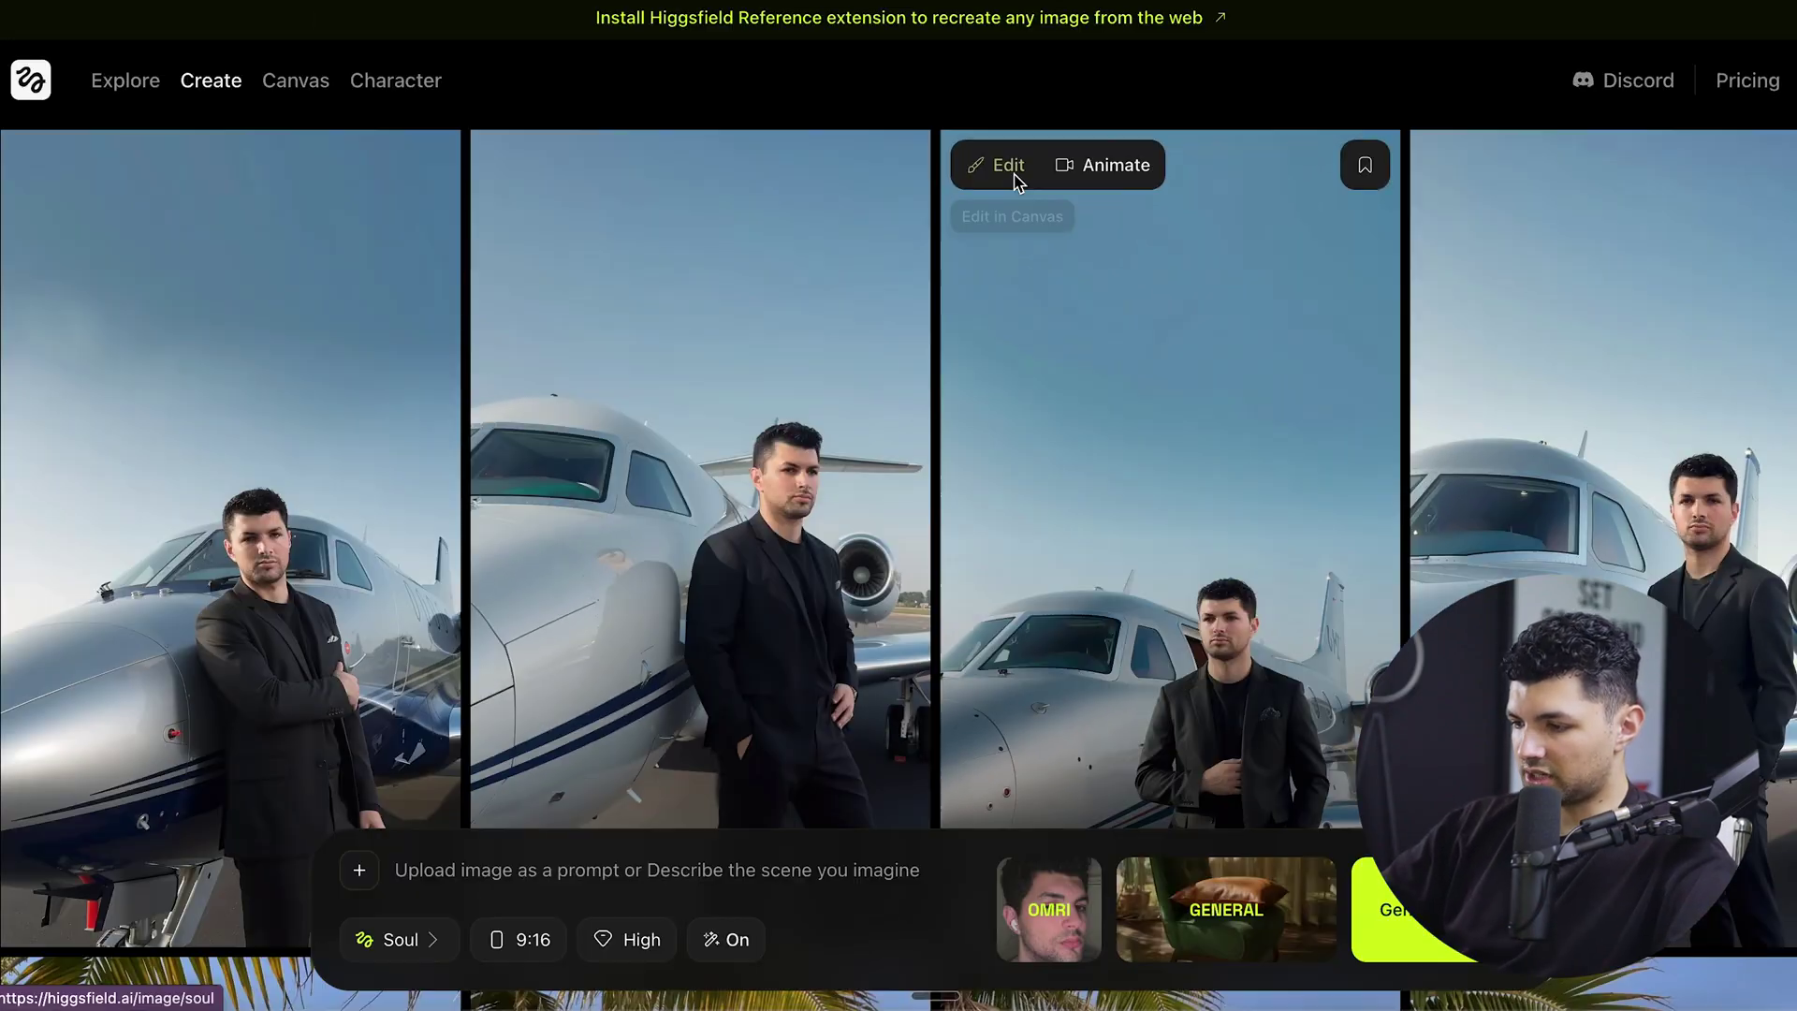
Open the jet portrait in Canvas and mask the plane's nose, fuselage and cockpit
{"action": "left_click", "coordinate": [782, 225]}
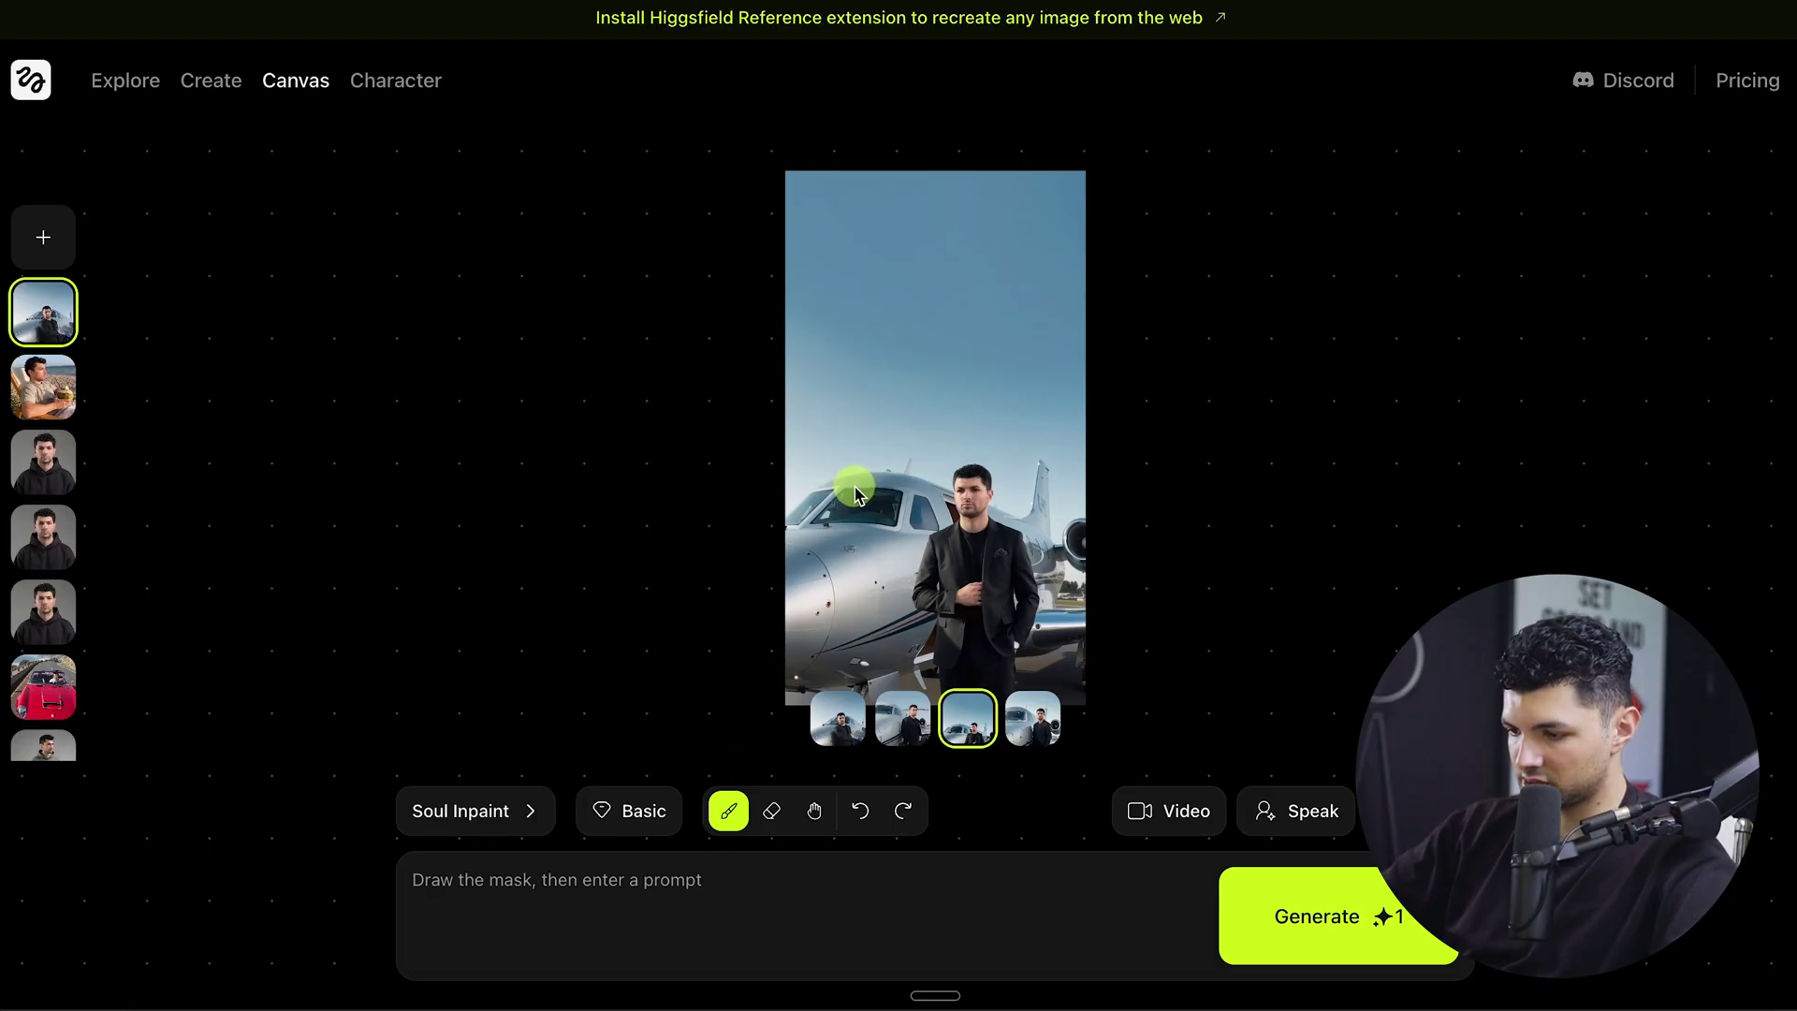
{"action": "mouse_move", "coordinate": [797, 610]}
{"action": "left_mouse_down"}
{"action": "mouse_move", "coordinate": [851, 687]}
{"action": "mouse_move", "coordinate": [917, 676]}
{"action": "left_mouse_up"}
{"action": "mouse_move", "coordinate": [863, 484]}
{"action": "left_mouse_down"}
{"action": "mouse_move", "coordinate": [997, 521]}
{"action": "mouse_move", "coordinate": [1042, 453]}
{"action": "mouse_move", "coordinate": [1074, 524]}
{"action": "mouse_move", "coordinate": [1078, 608]}
{"action": "mouse_move", "coordinate": [1050, 669]}
{"action": "left_mouse_up"}
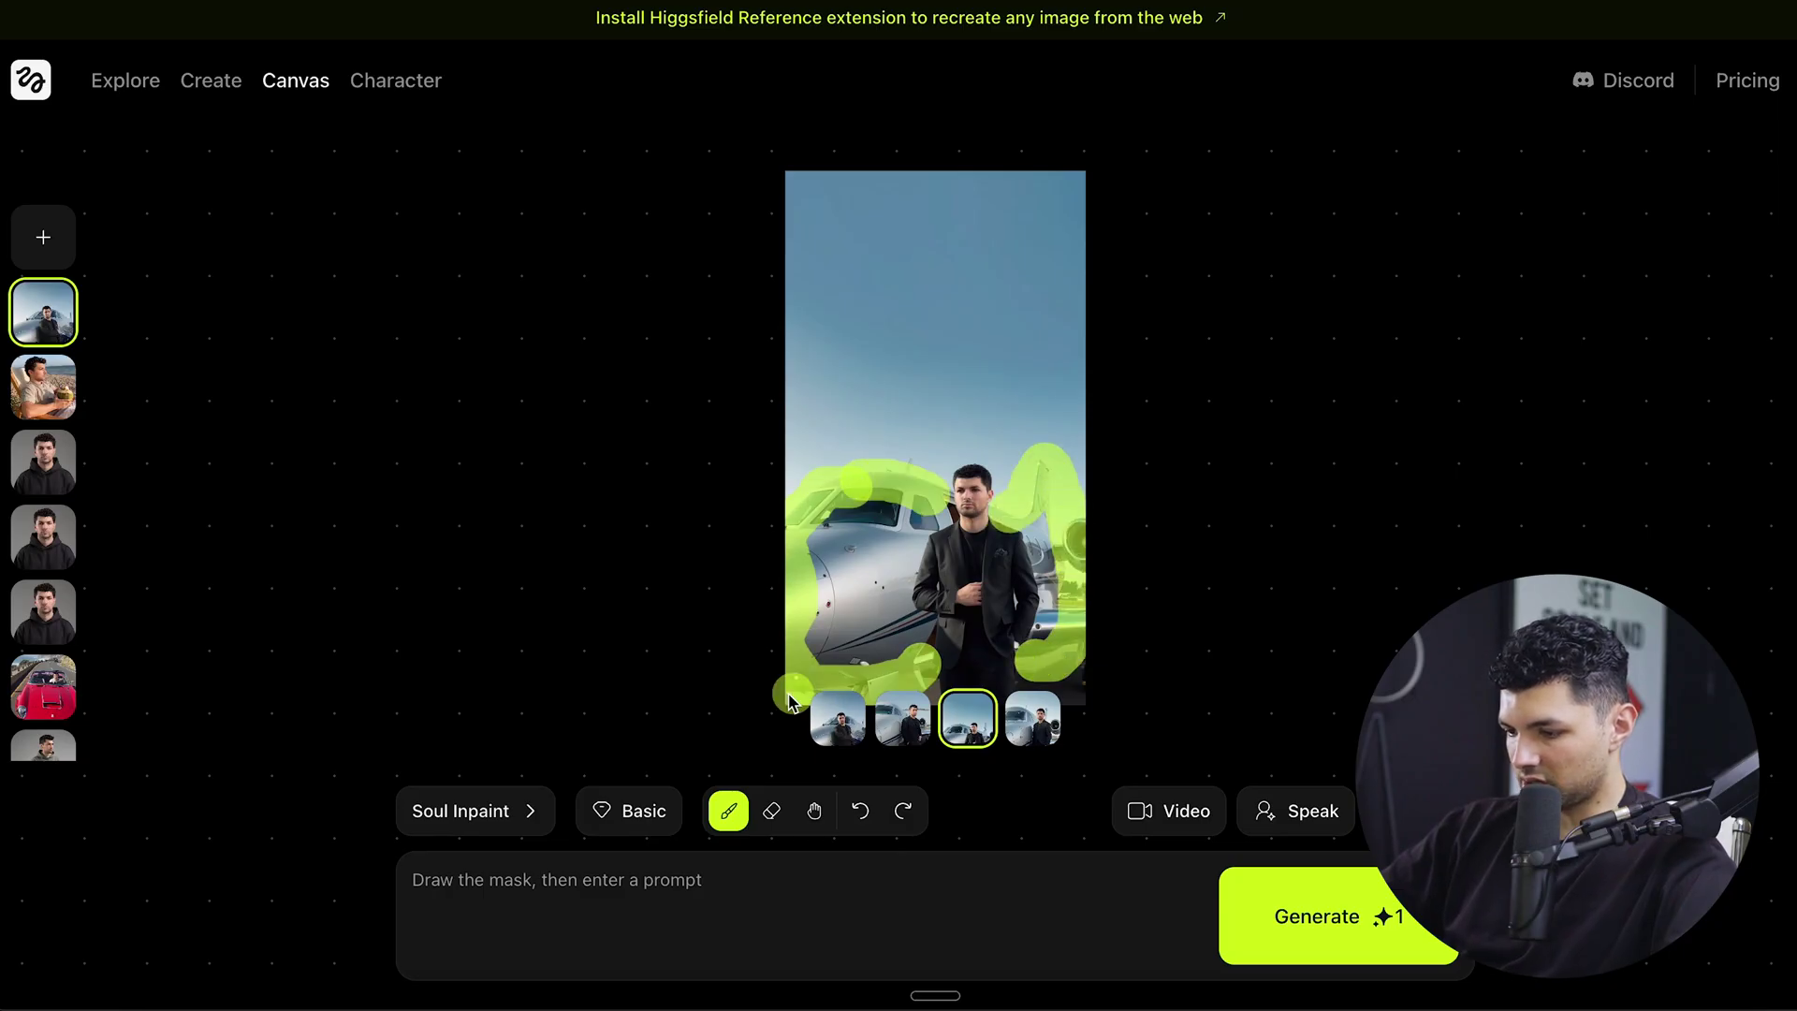
Enter the inpaint prompt 'change the airplane to a fighter jet' and generate four variations
{"action": "left_click", "coordinate": [666, 948]}
{"action": "type", "text": "change the airplane to a fighter jet"}
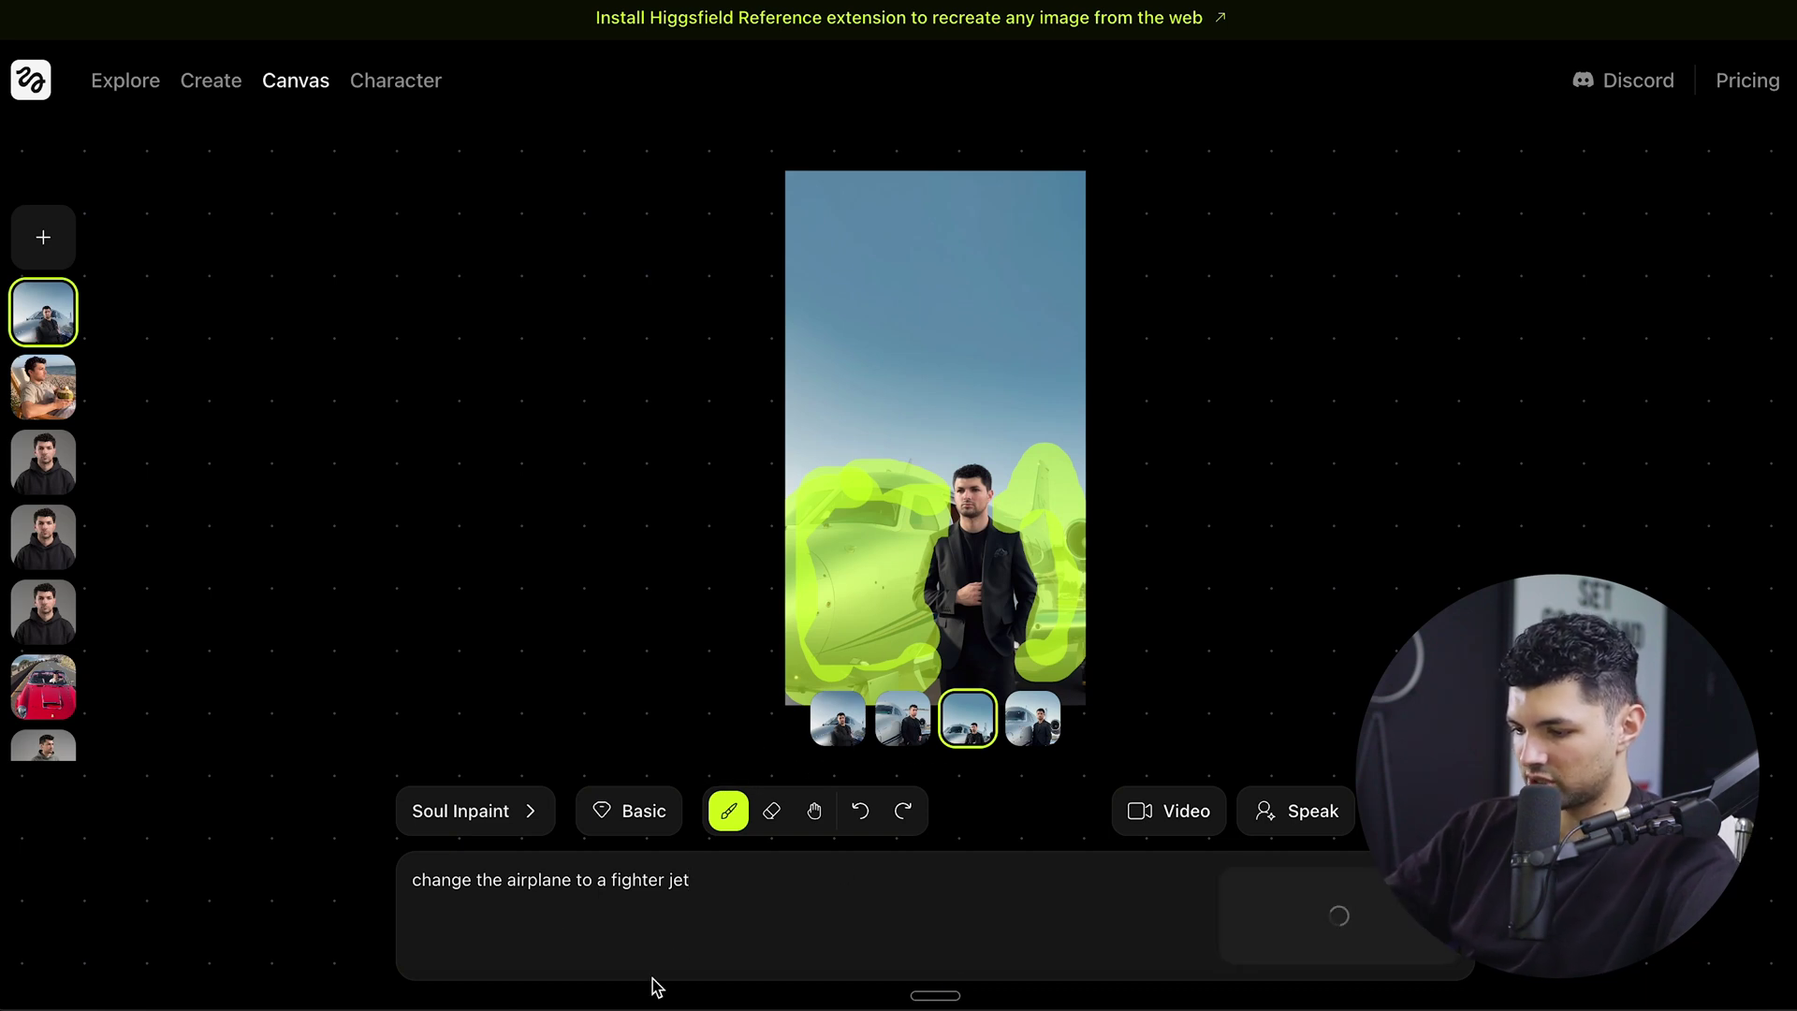
{"action": "mouse_move", "coordinate": [289, 88]}
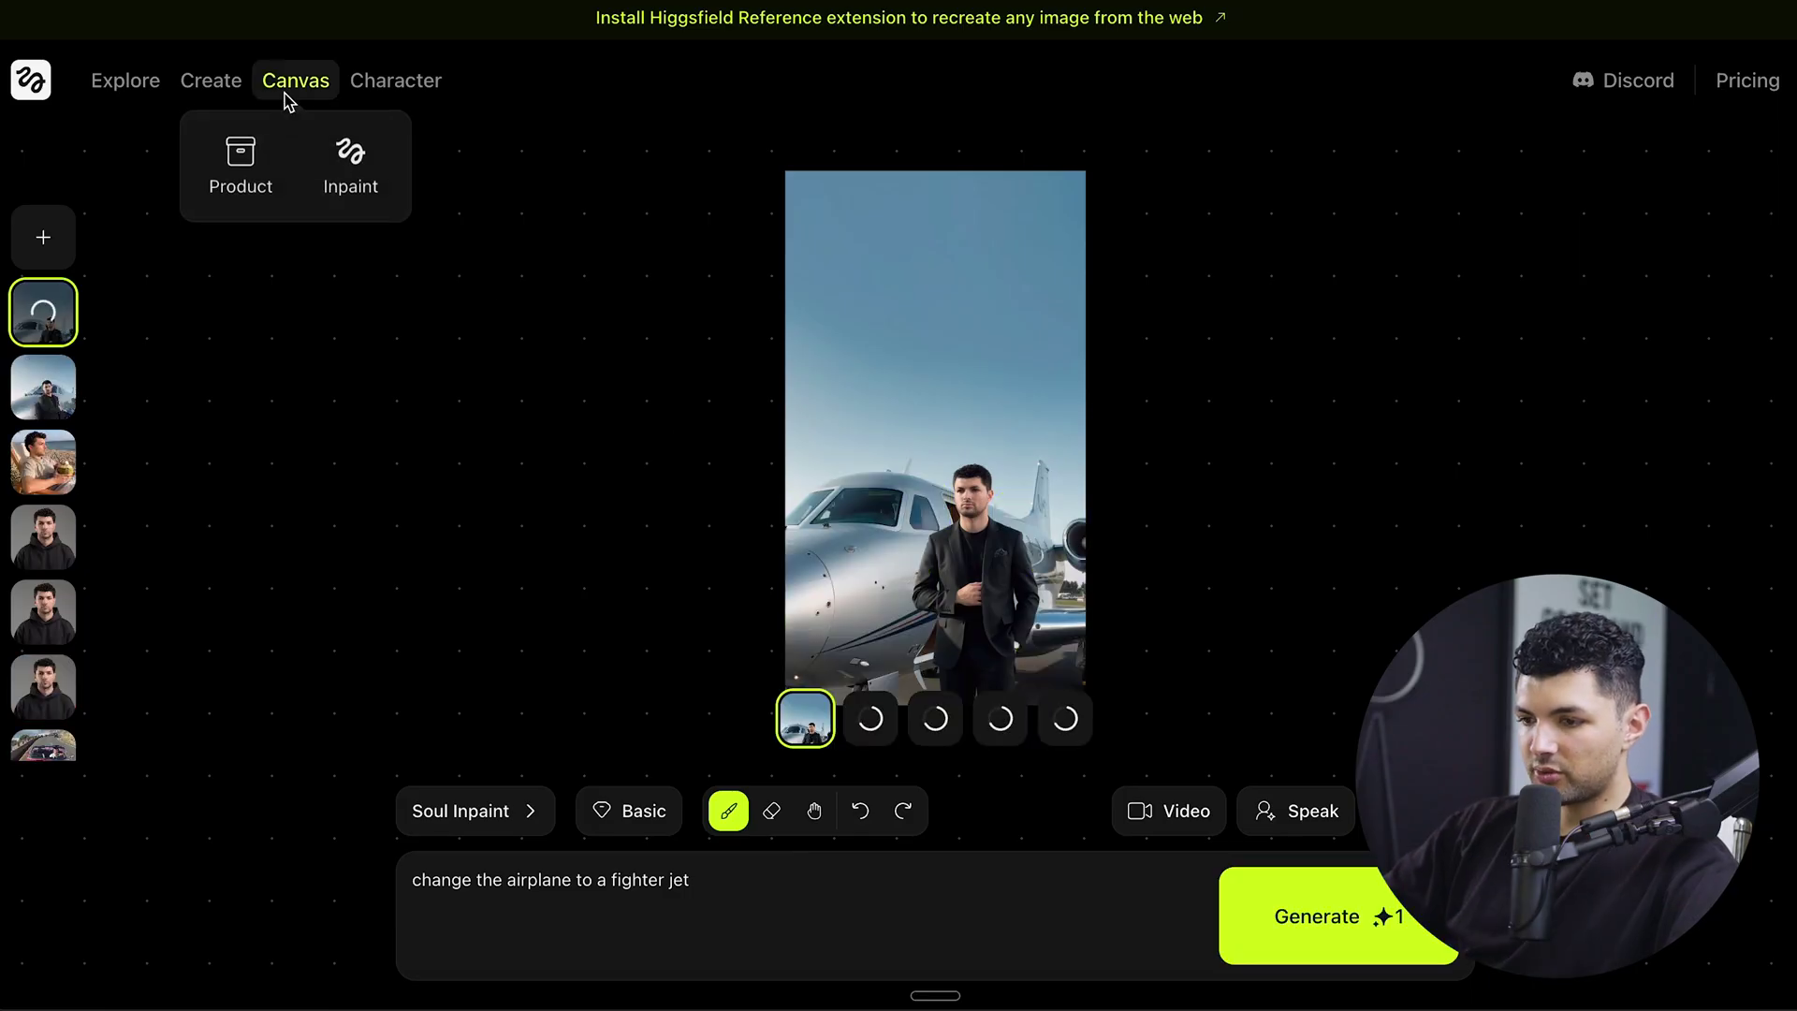
Switch Canvas to Product placement while the fighter jet inpaint keeps loading
{"action": "left_click", "coordinate": [241, 165]}
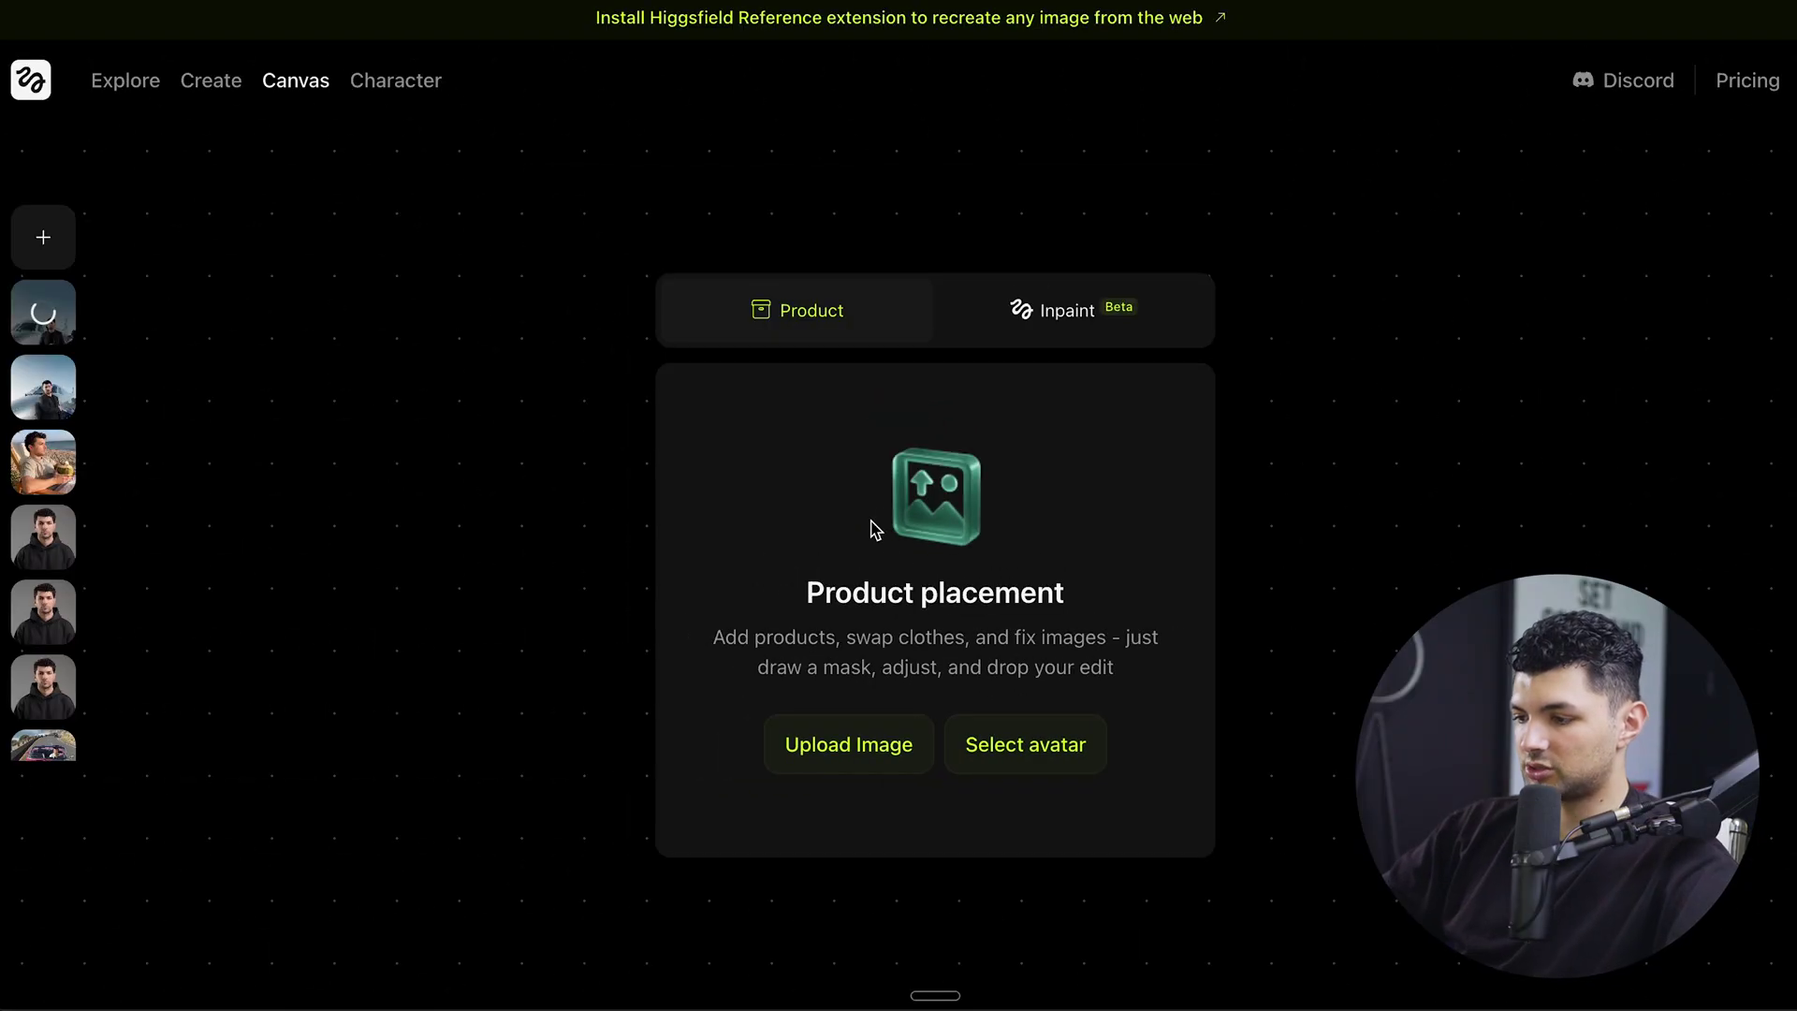
{"action": "mouse_move", "coordinate": [221, 87]}
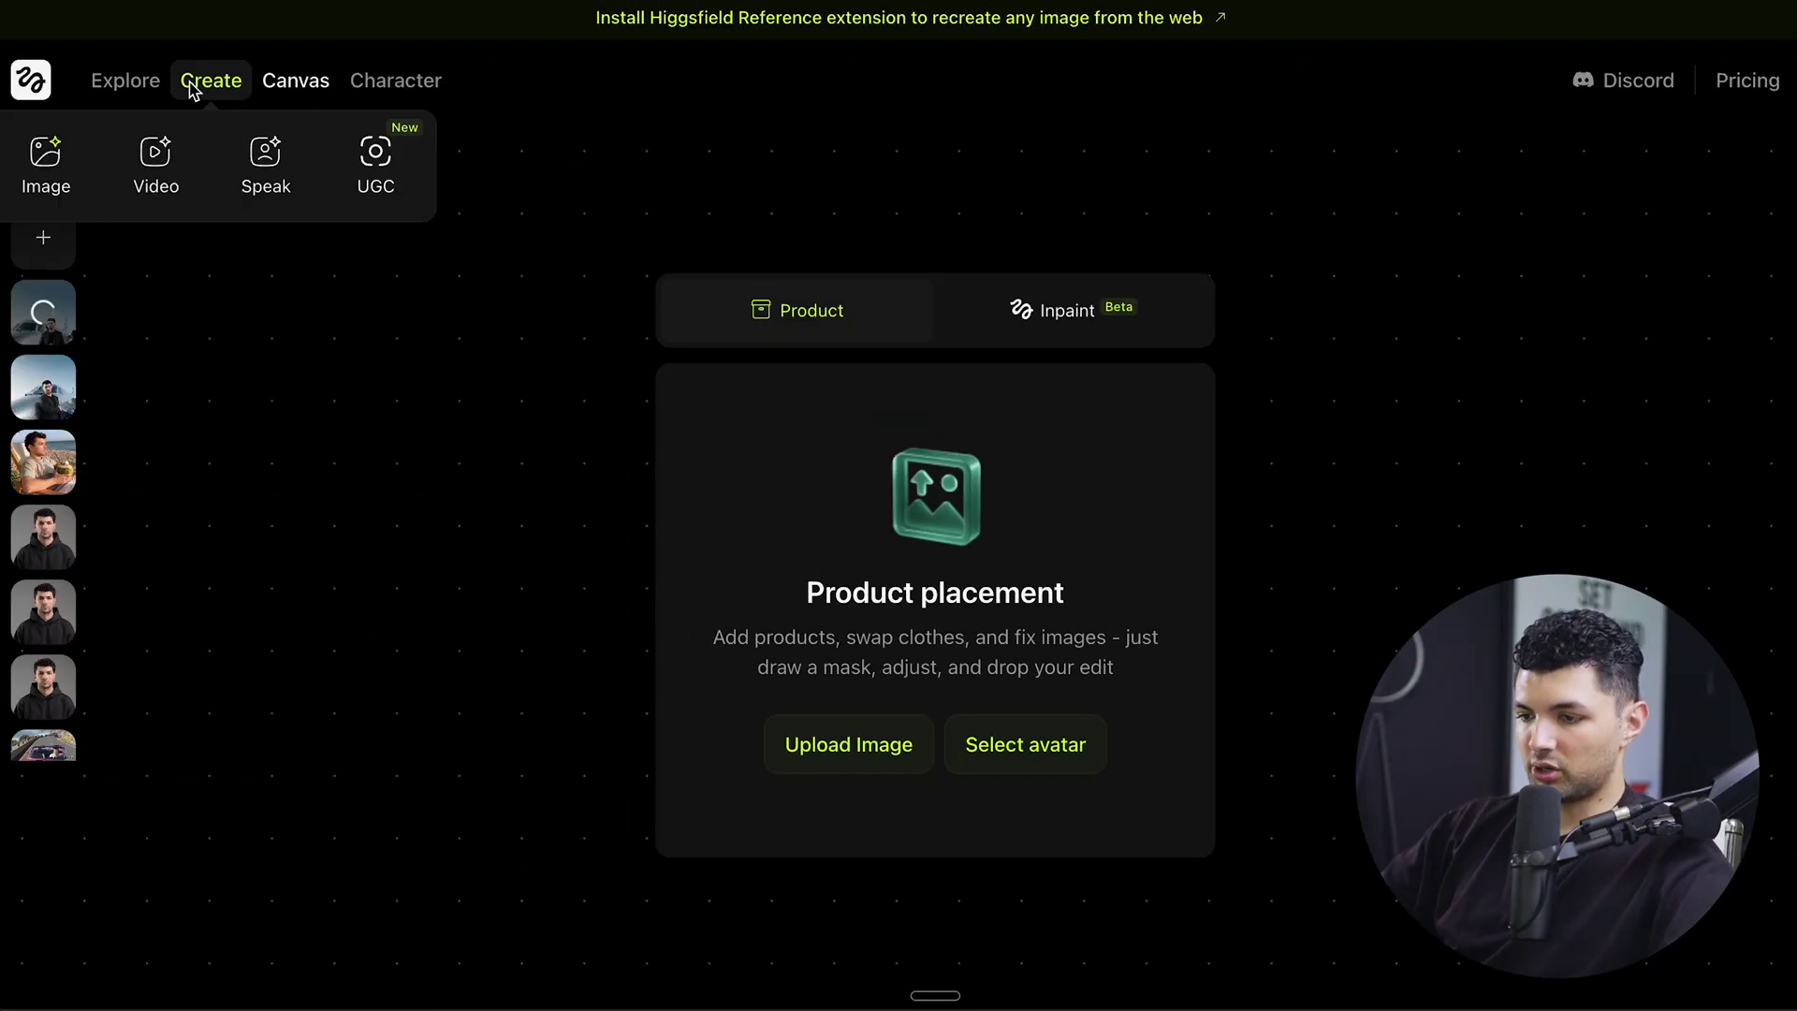
Open the Video creator with the jet portrait and Earth Zoom Out preset, and play and scrub through the sample clip
{"action": "left_click", "coordinate": [178, 173]}
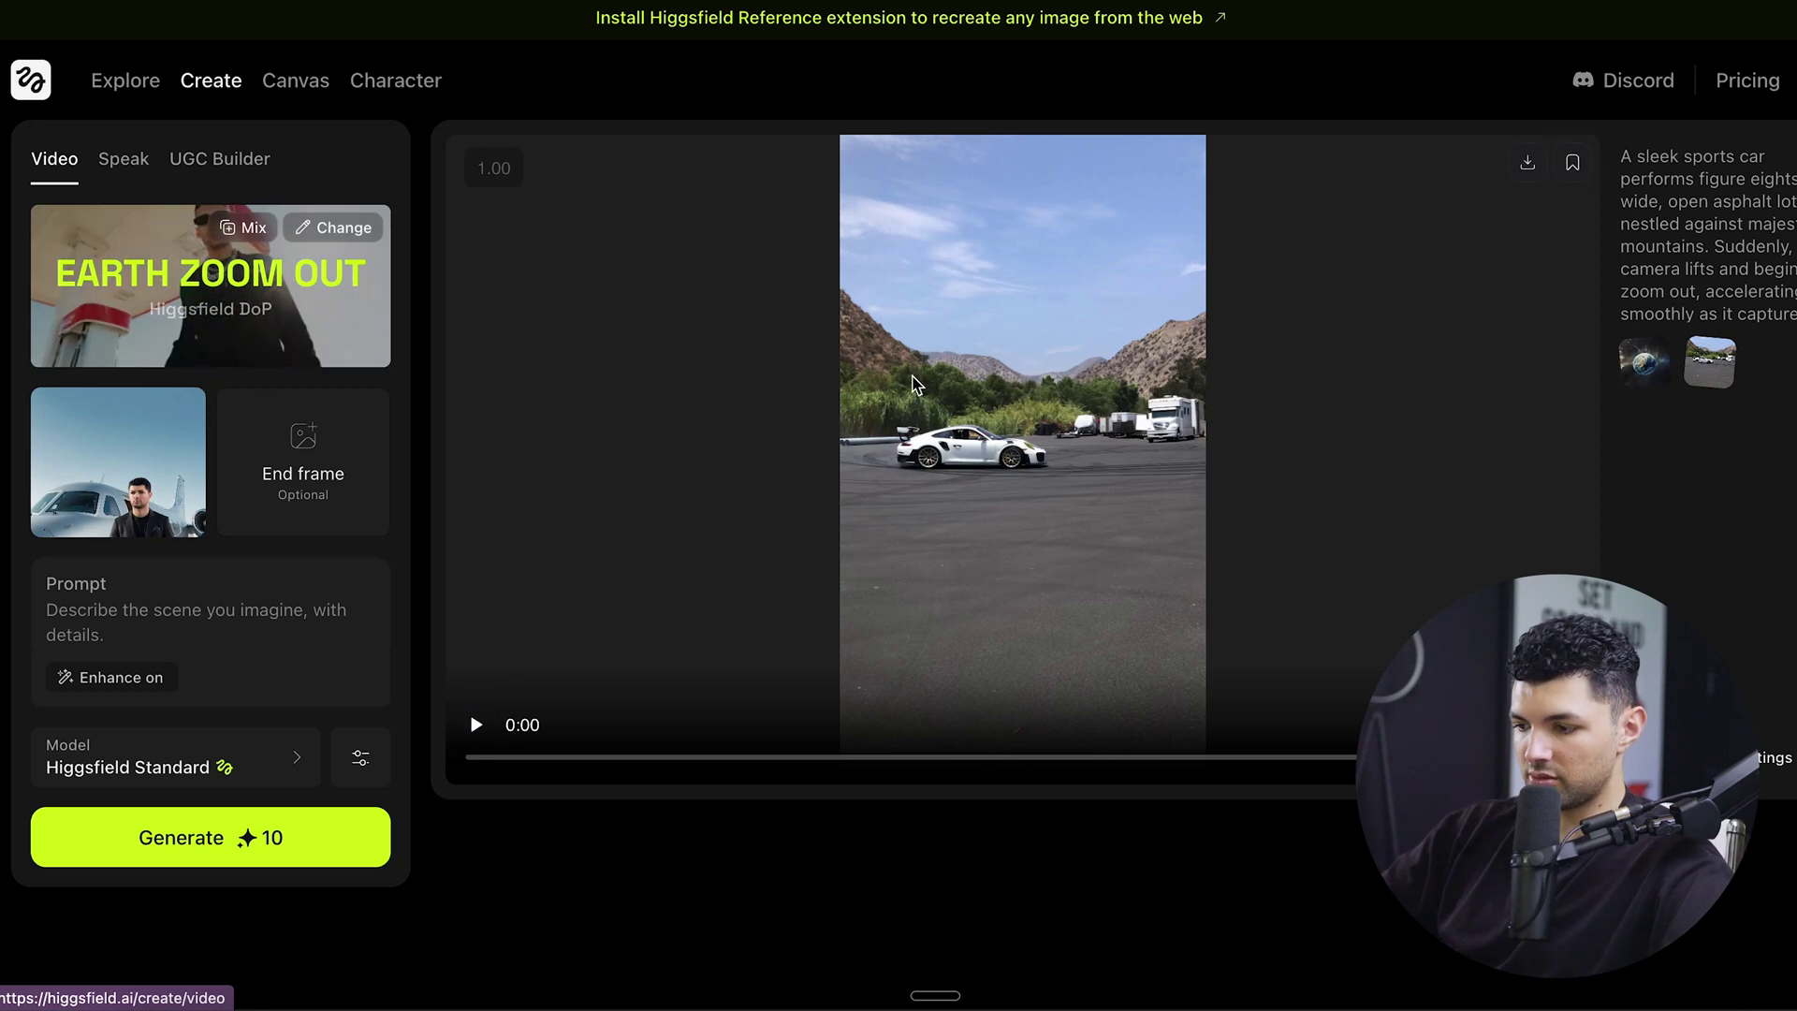
{"action": "left_click", "coordinate": [476, 725]}
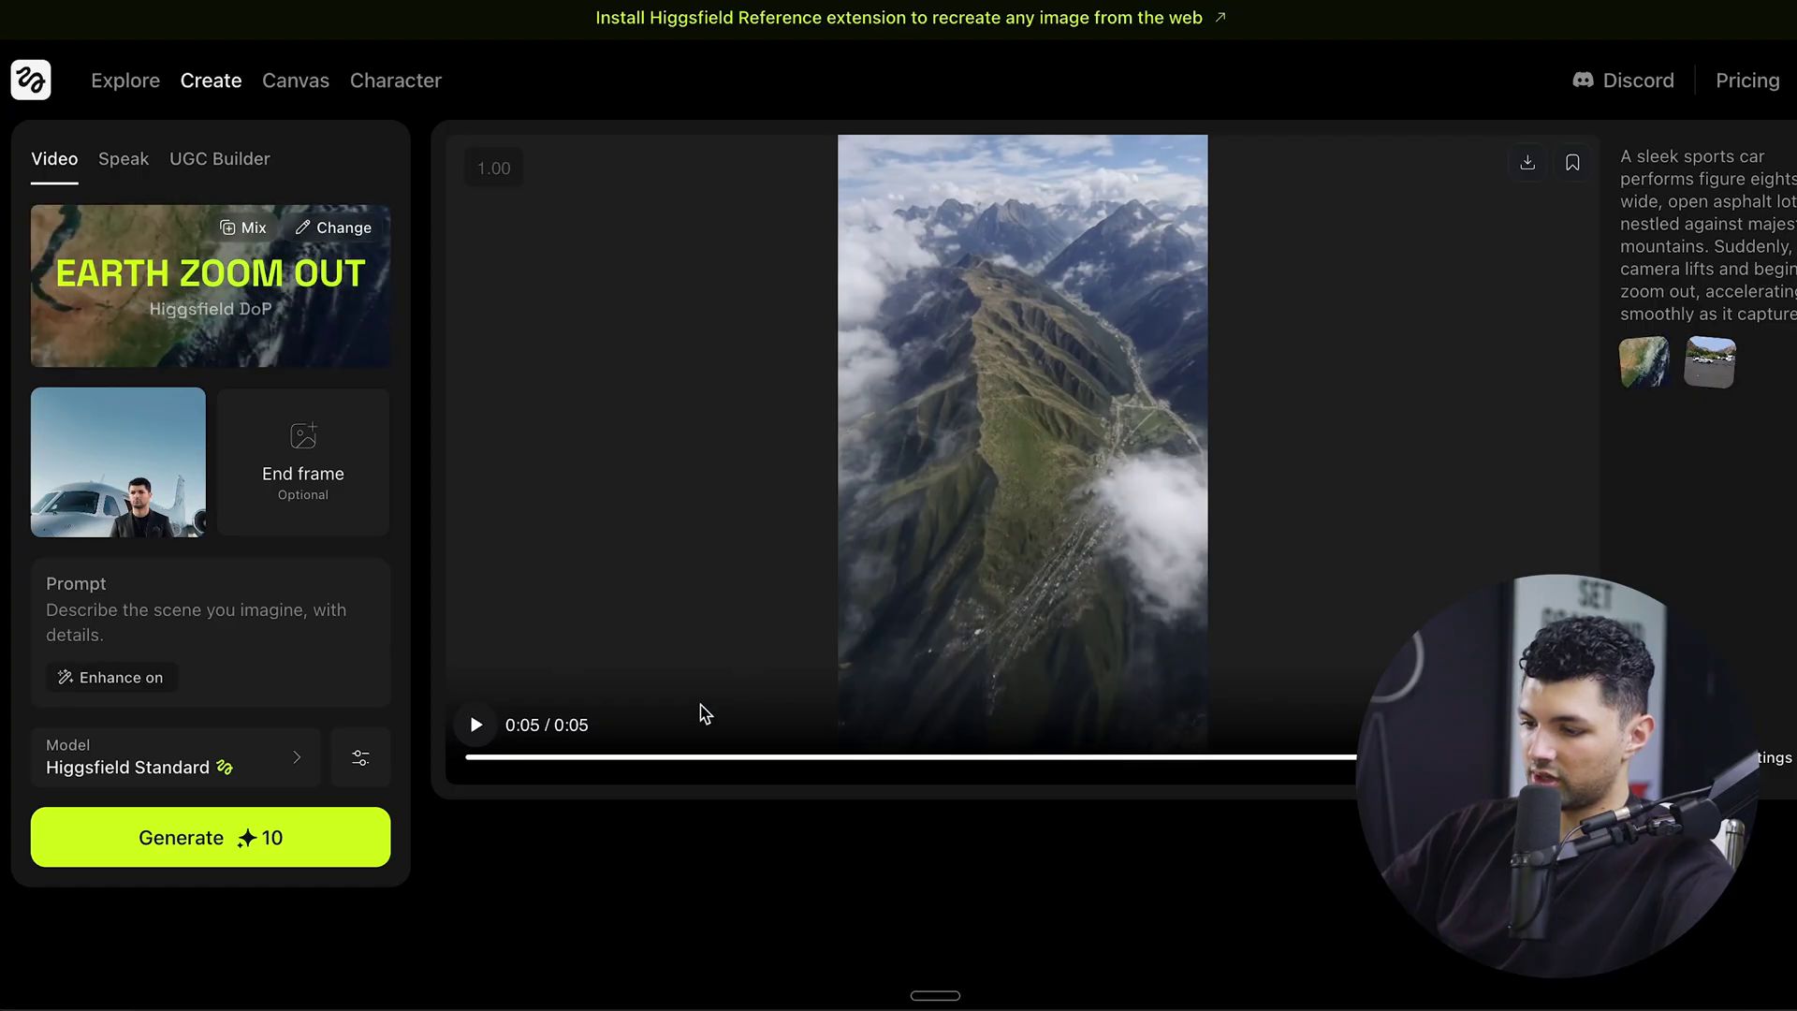
{"action": "left_click_drag", "start_coordinate": [581, 756], "coordinate": [1572, 758]}
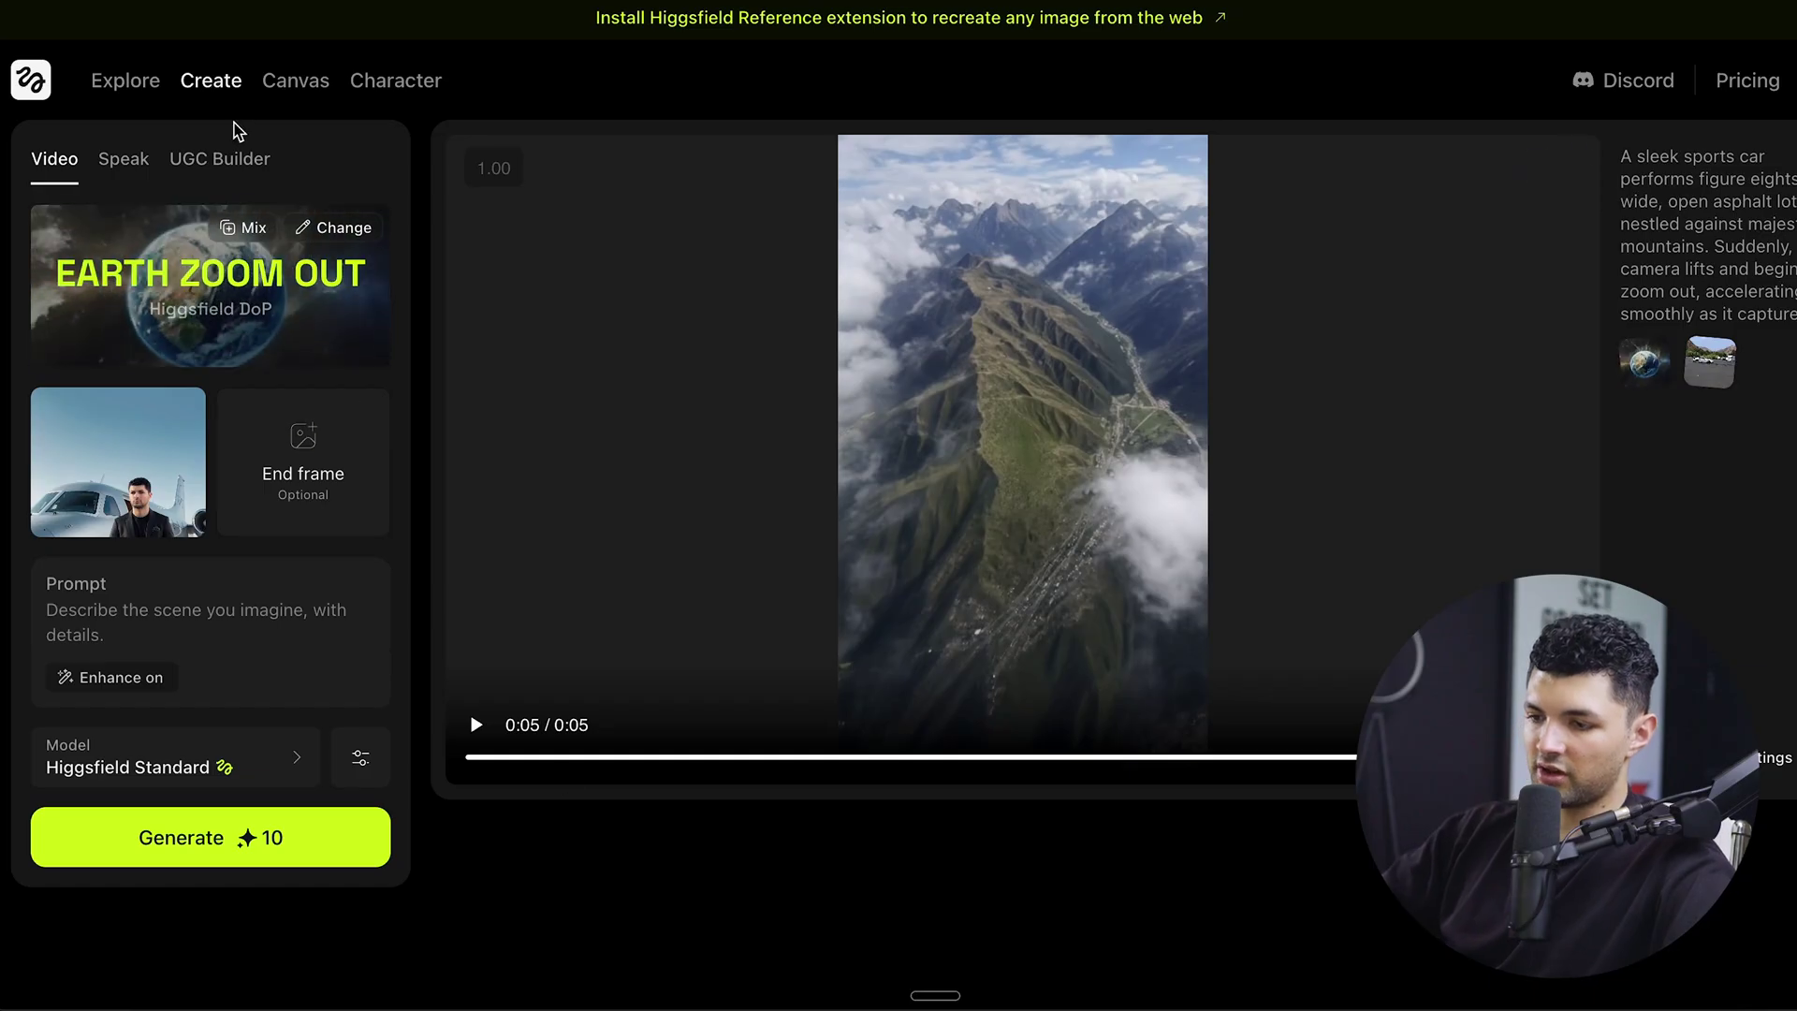
Open Speak, browse the available avatars, and check the Higgsfield Speak model list
{"action": "left_click", "coordinate": [147, 159]}
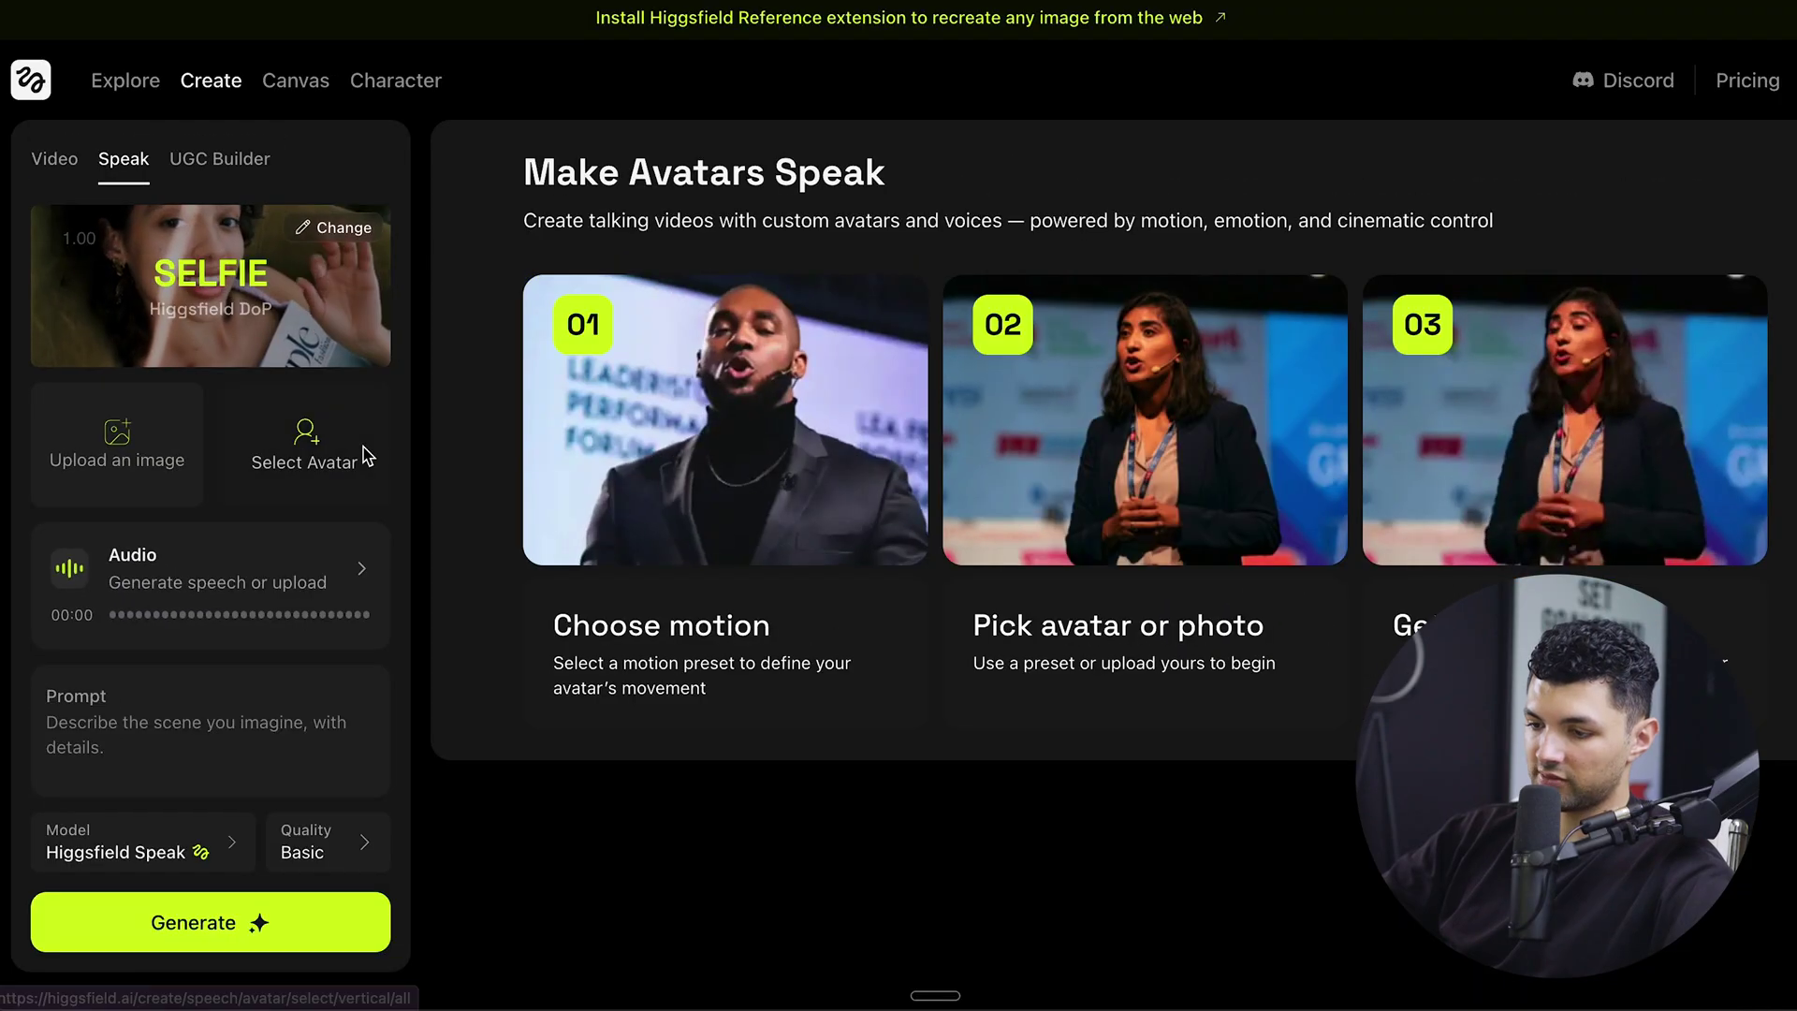
{"action": "left_click", "coordinate": [416, 450]}
{"action": "scroll", "coordinate": [969, 832], "scroll_direction": "down", "scroll_amount": 5}
{"action": "scroll", "coordinate": [1175, 642], "scroll_direction": "down", "scroll_amount": 10}
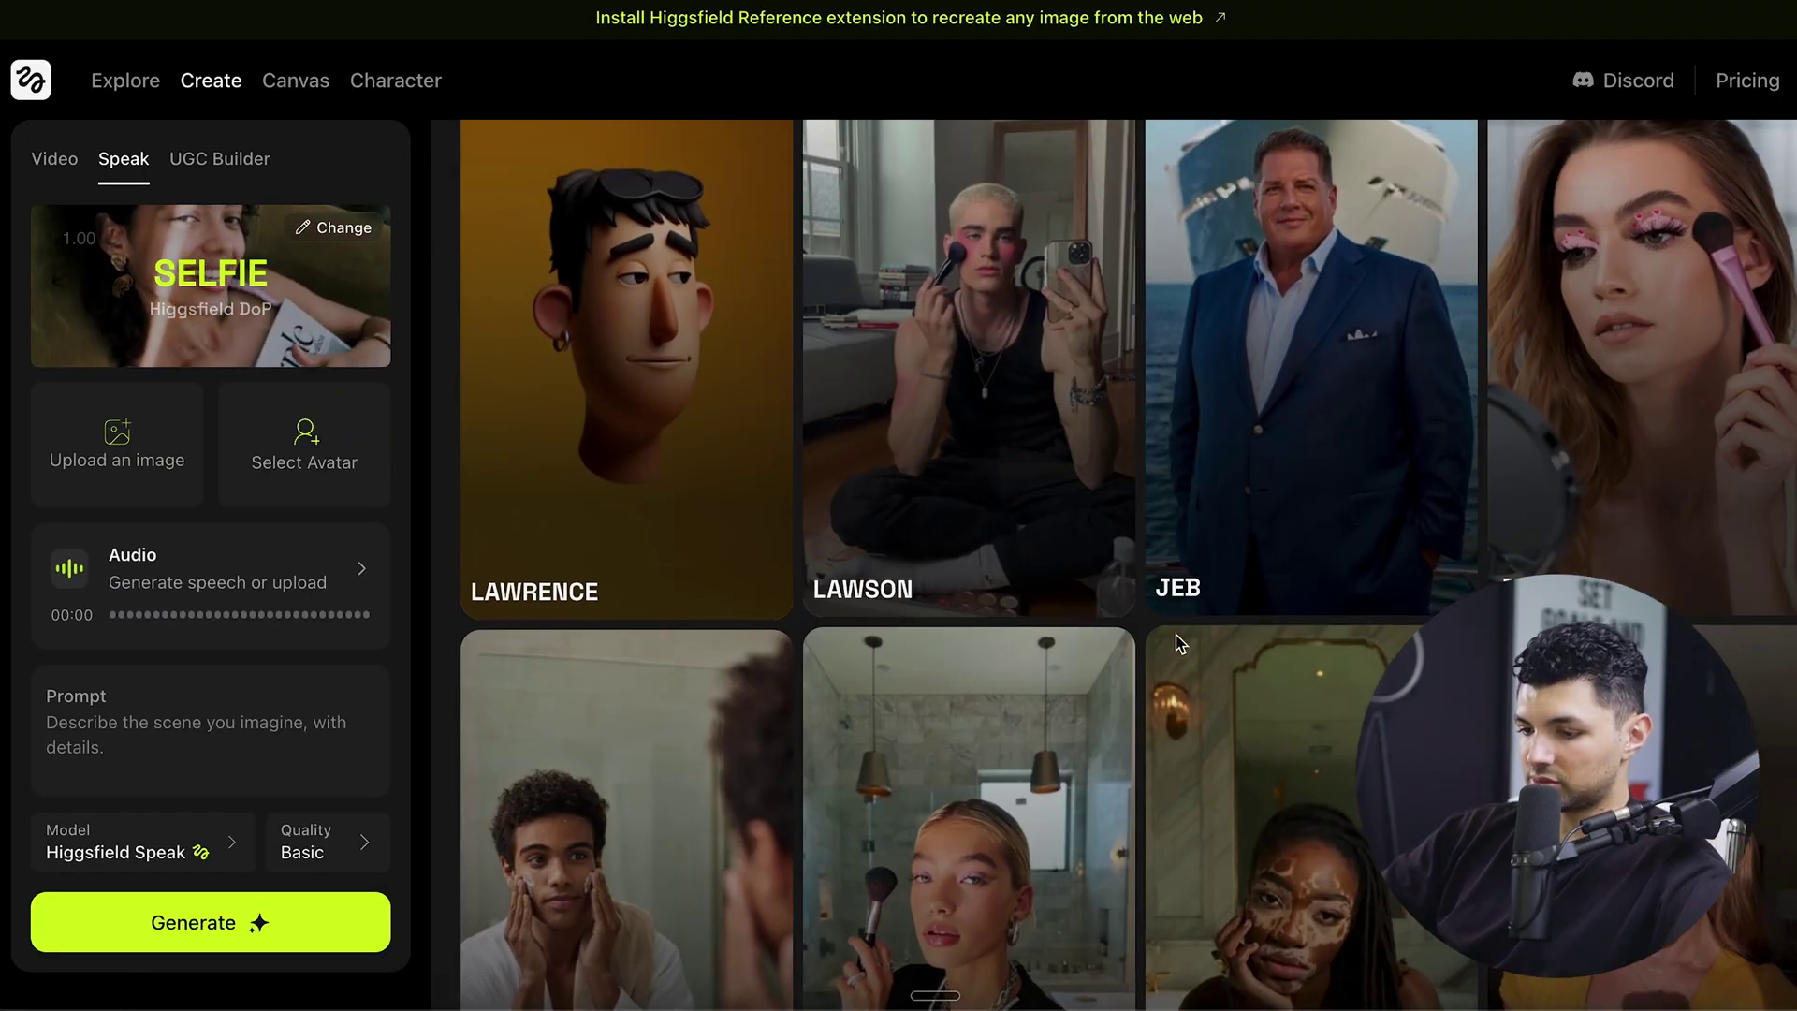
{"action": "scroll", "coordinate": [1177, 643], "scroll_direction": "down", "scroll_amount": 4}
{"action": "scroll", "coordinate": [1171, 642], "scroll_direction": "up", "scroll_amount": 15}
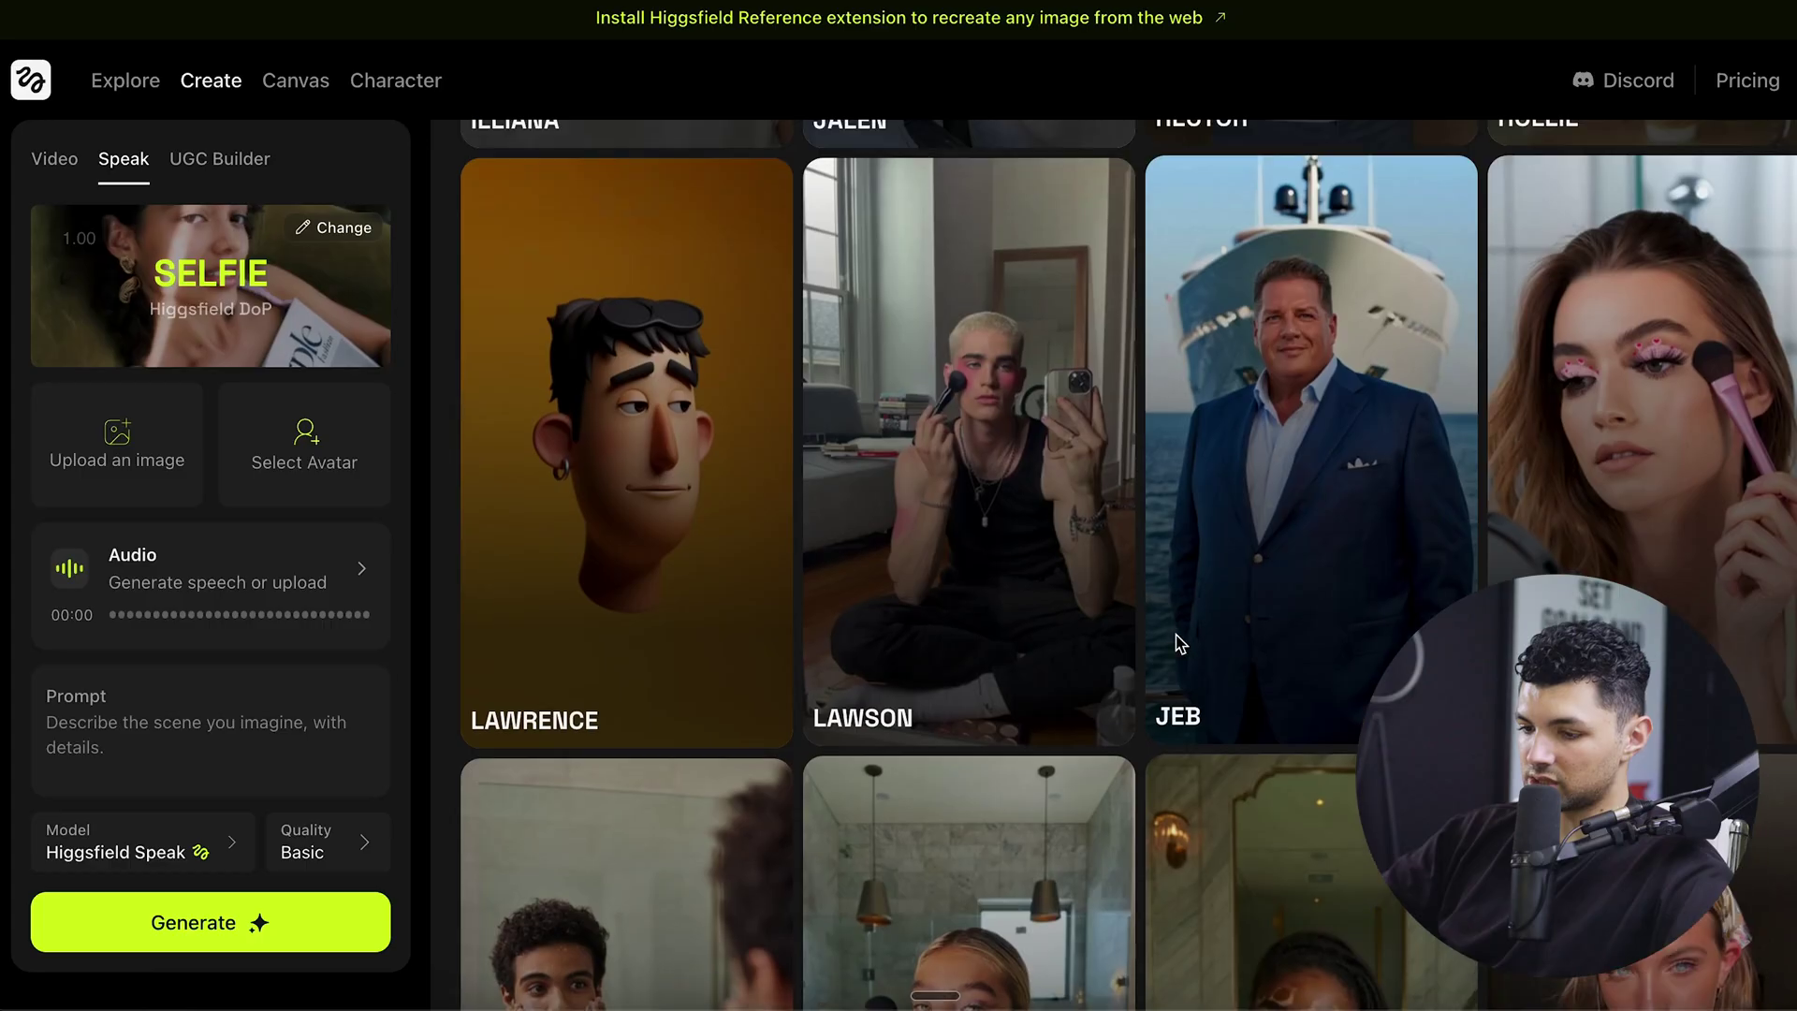
{"action": "scroll", "coordinate": [441, 570], "scroll_direction": "up", "scroll_amount": 4}
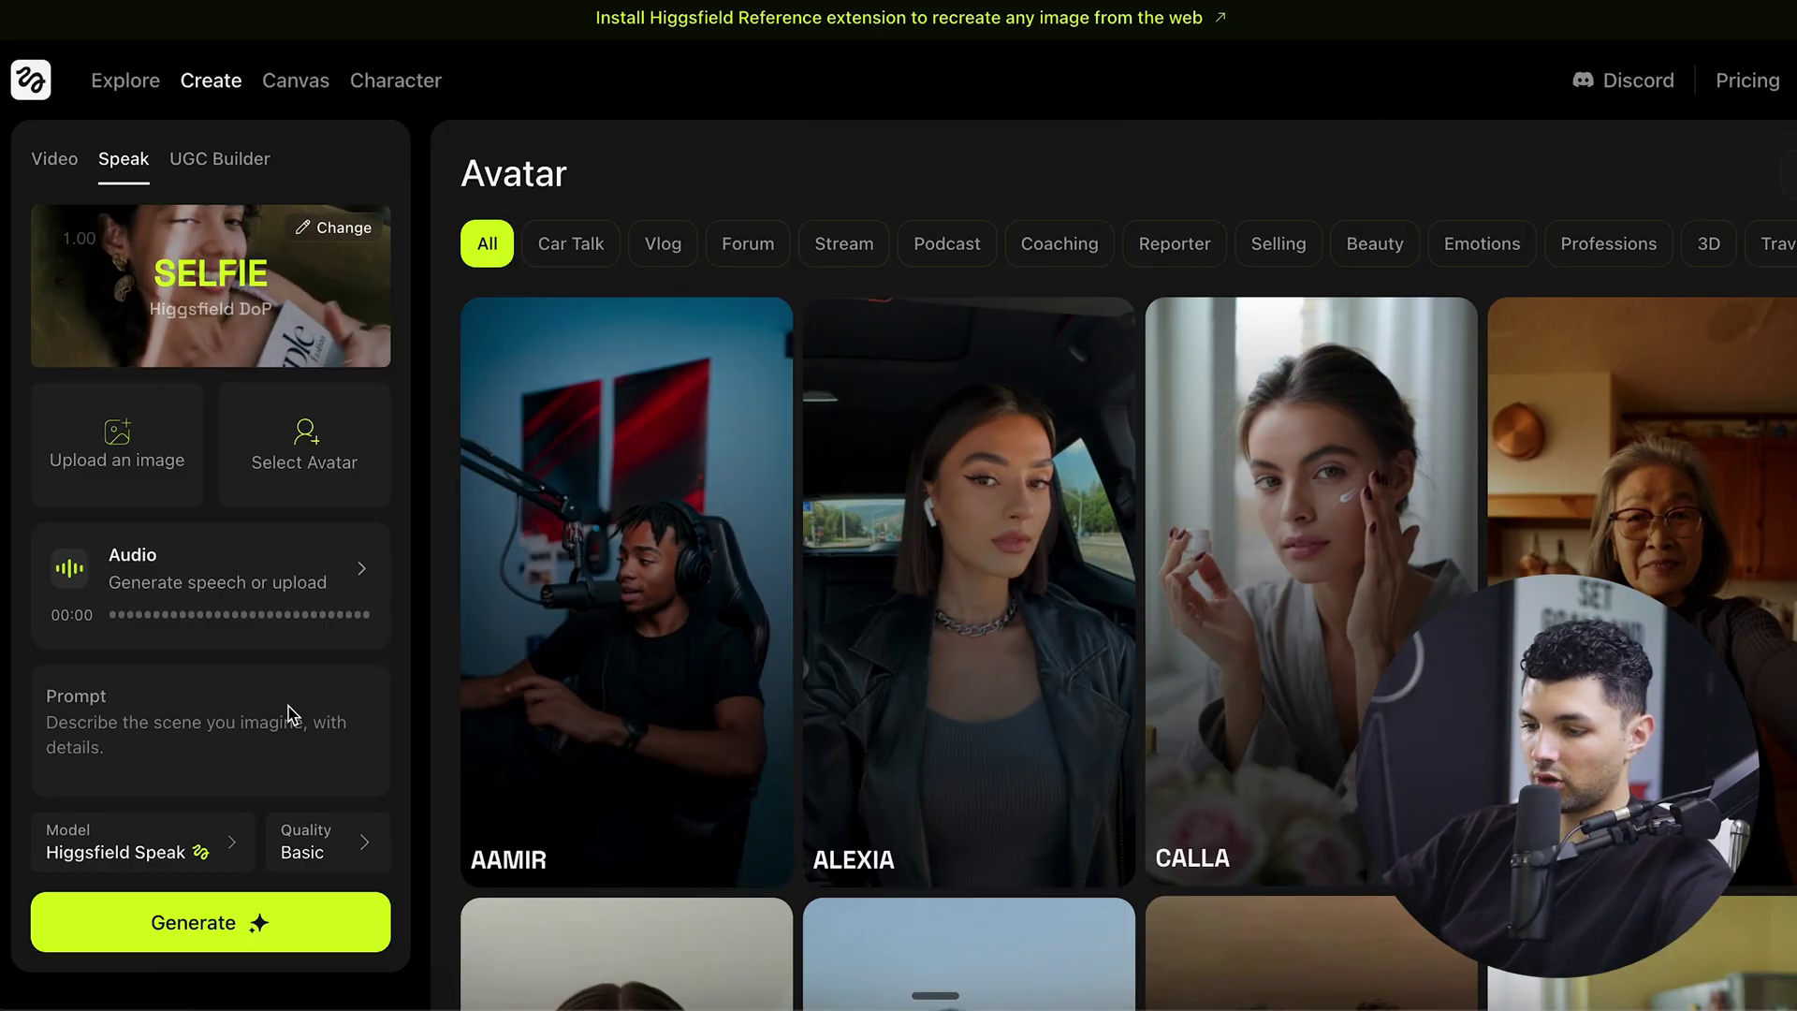
{"action": "scroll", "coordinate": [1085, 644], "scroll_direction": "down", "scroll_amount": 10}
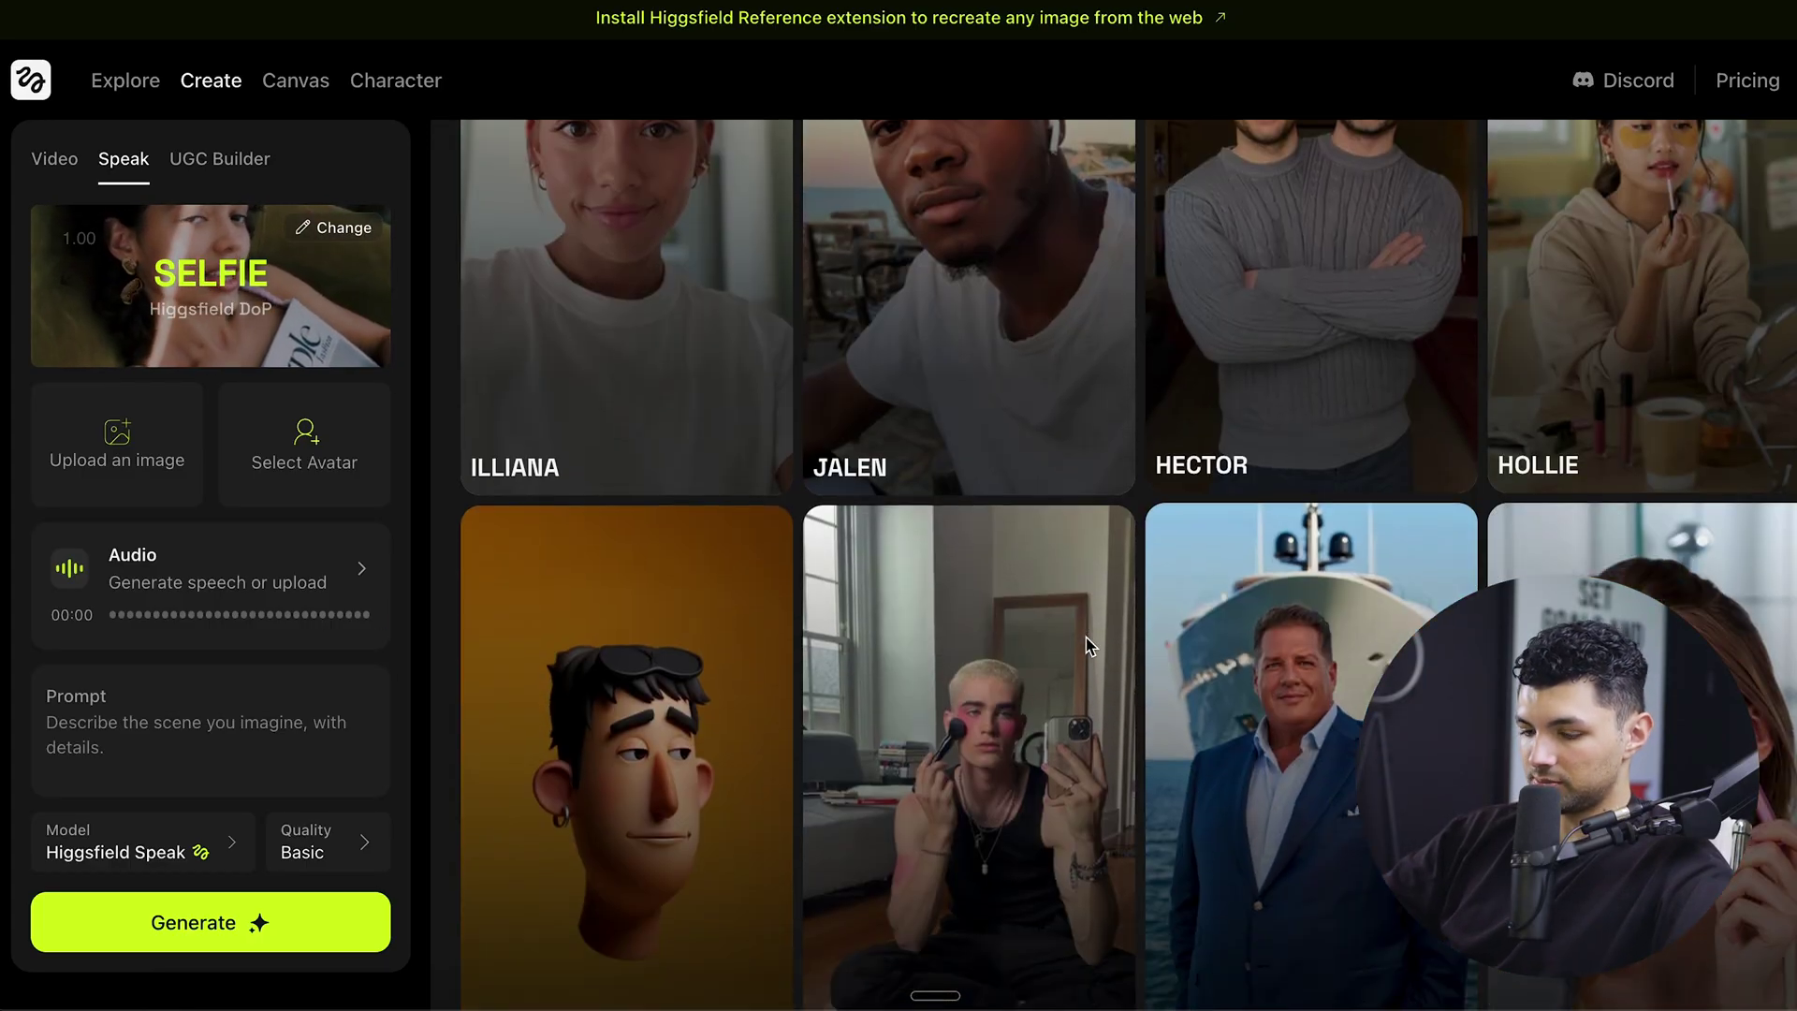
{"action": "left_click", "coordinate": [140, 847]}
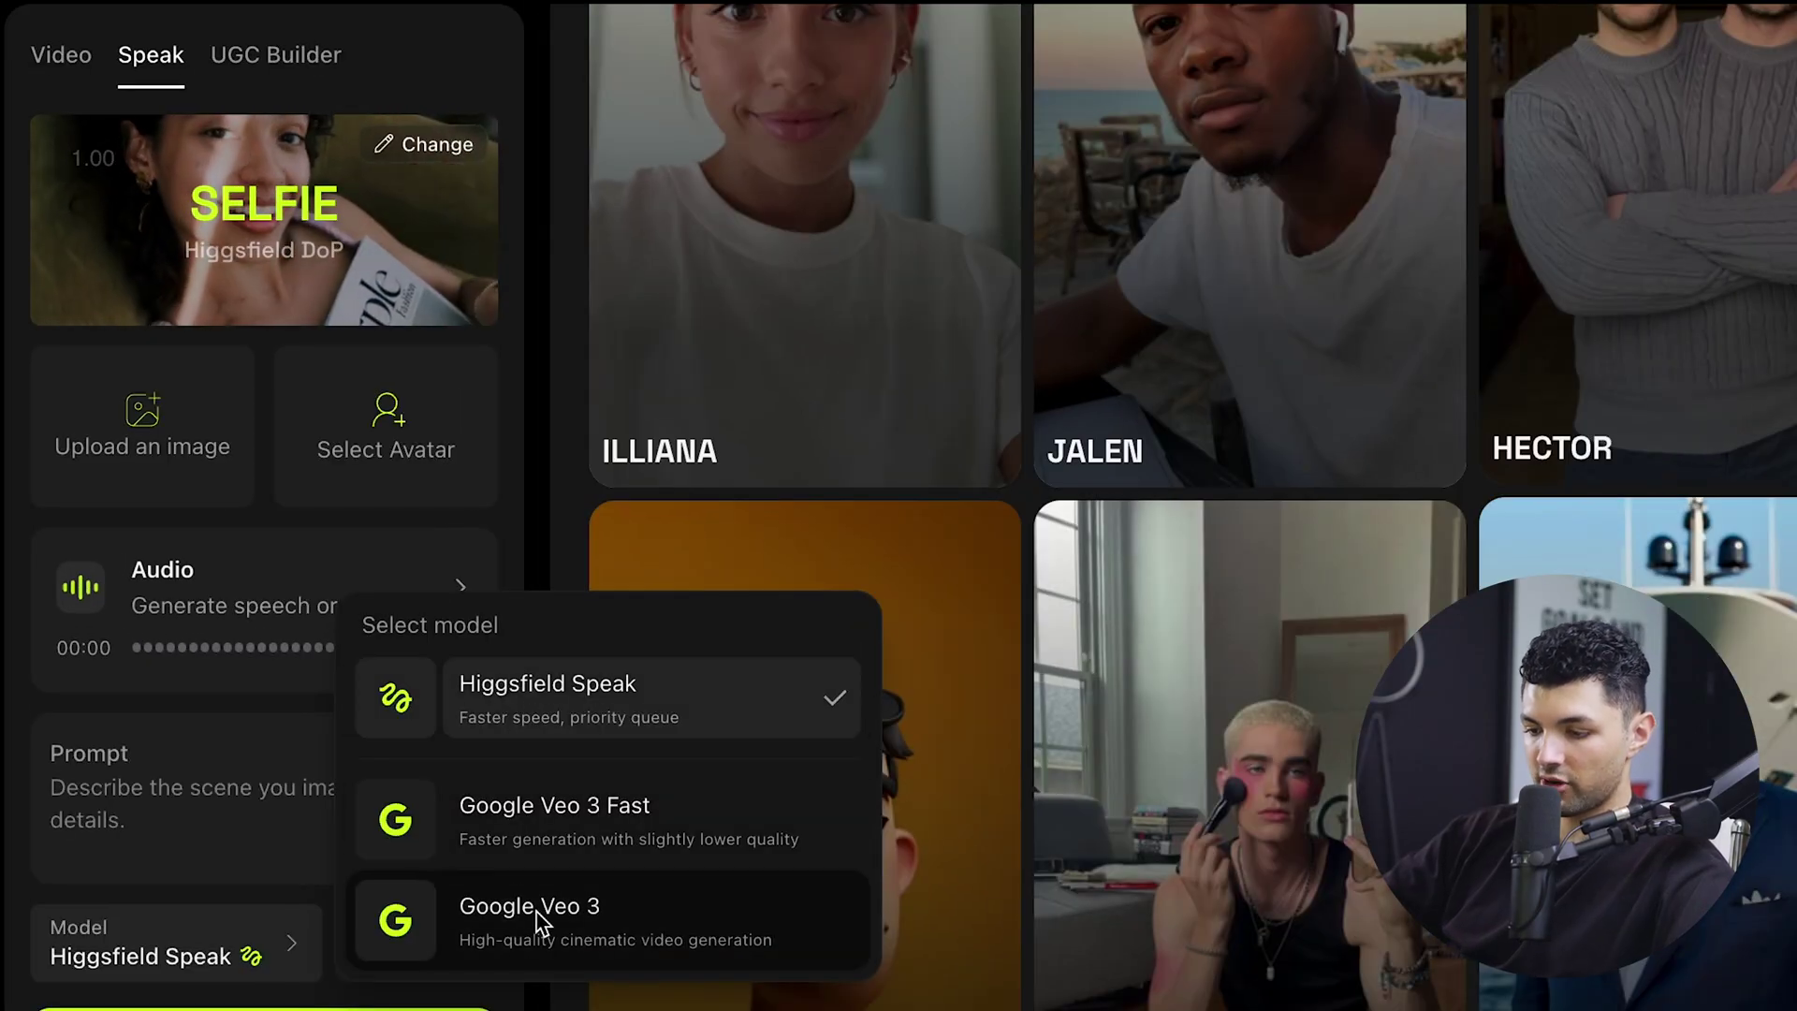
{"action": "left_click", "coordinate": [241, 733]}
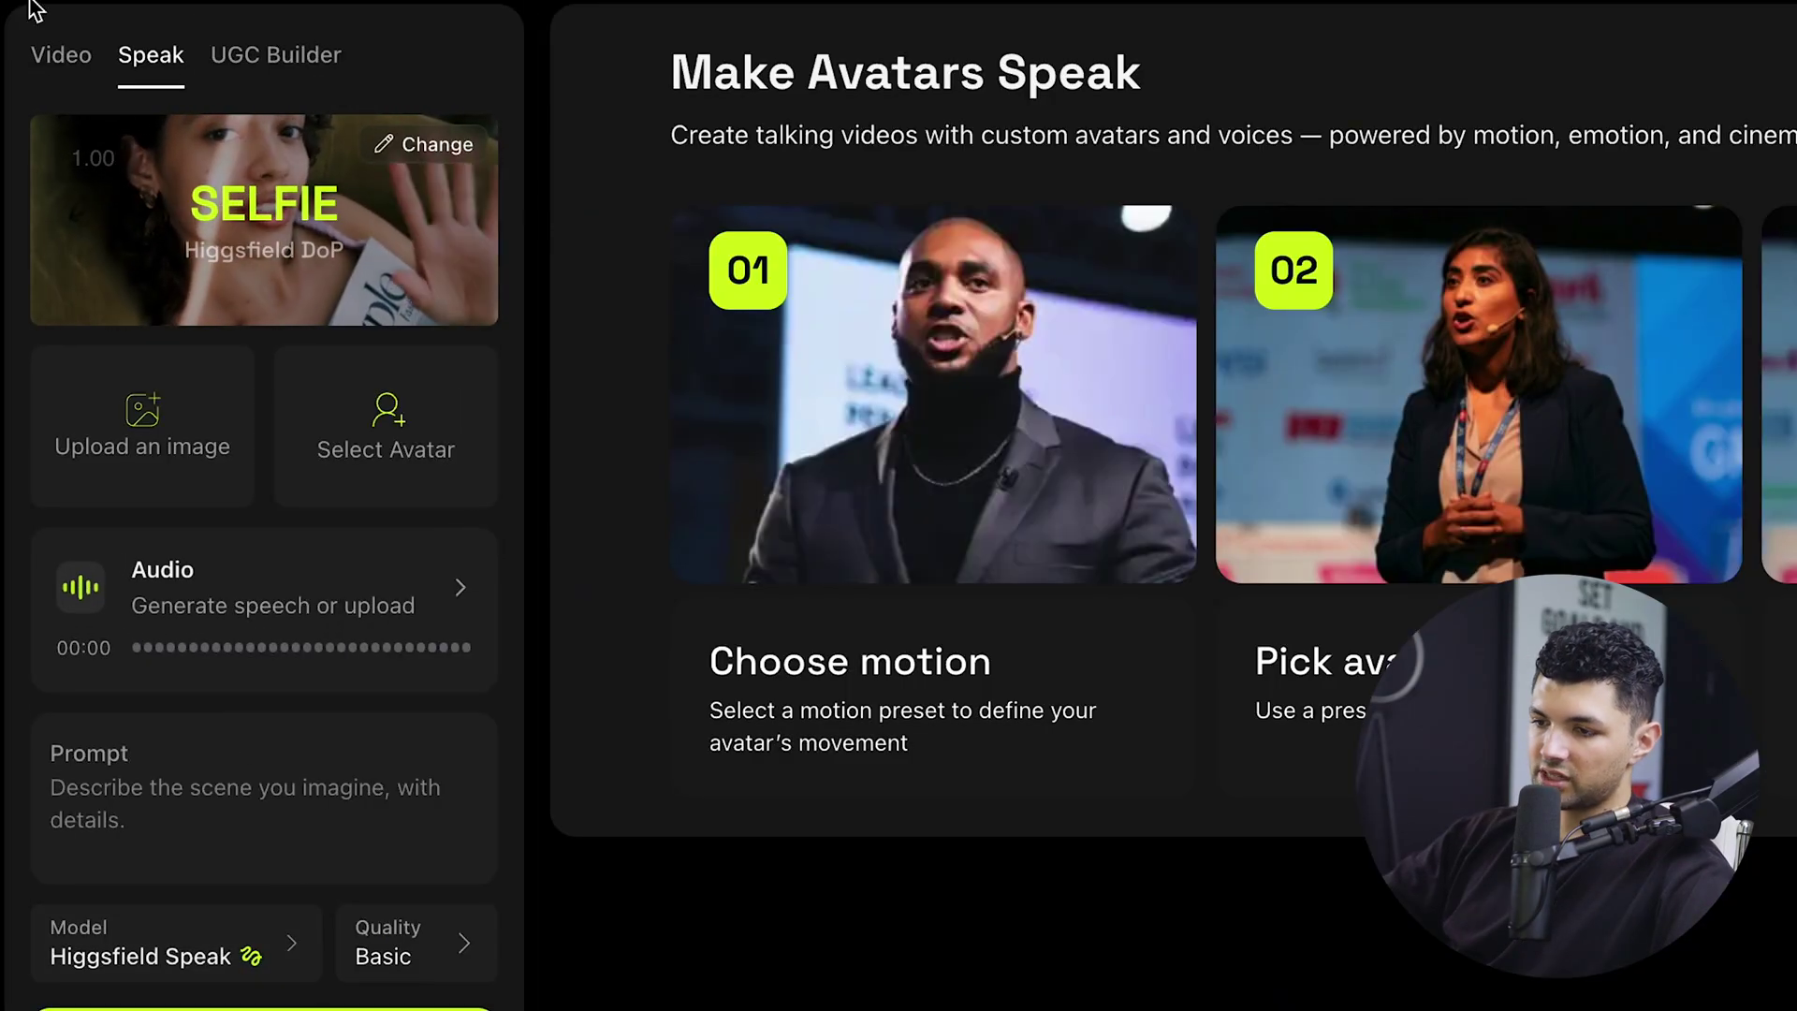
Open the UGC Builder and scroll through its templates
{"action": "left_click", "coordinate": [271, 47]}
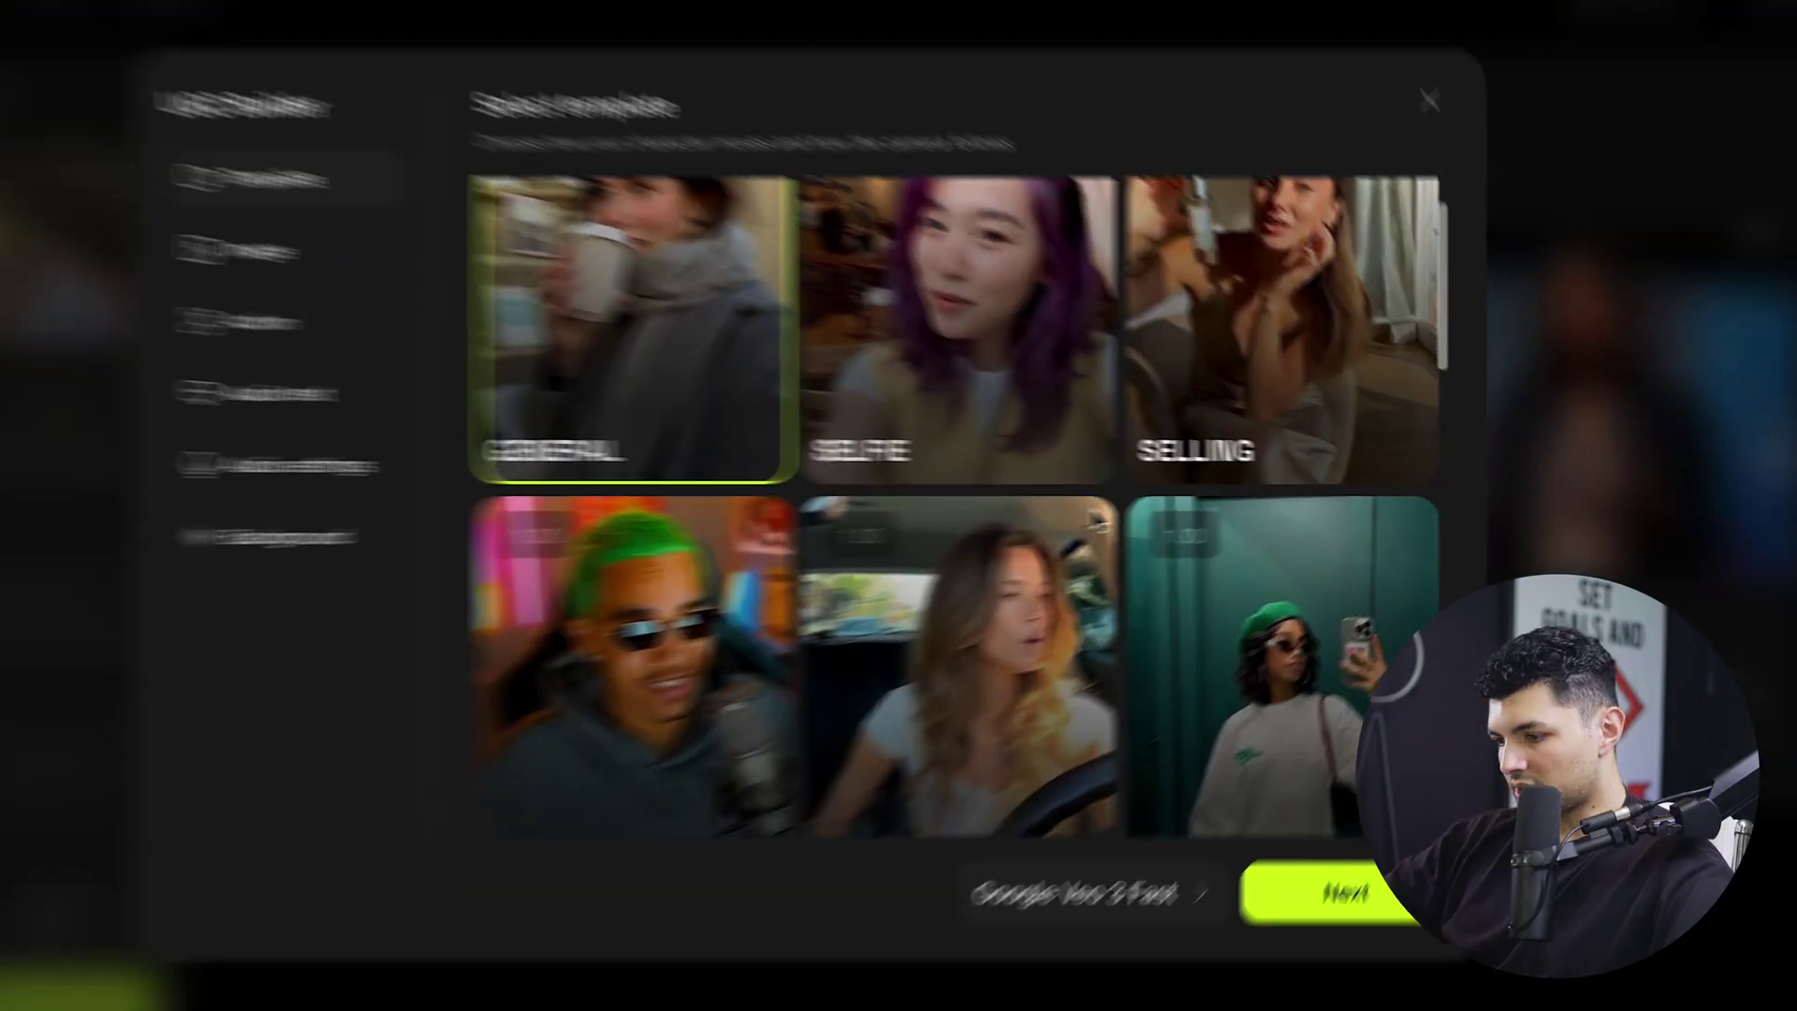
{"action": "scroll", "coordinate": [1174, 516], "scroll_direction": "down", "scroll_amount": 3}
{"action": "scroll", "coordinate": [1052, 524], "scroll_direction": "down", "scroll_amount": 8}
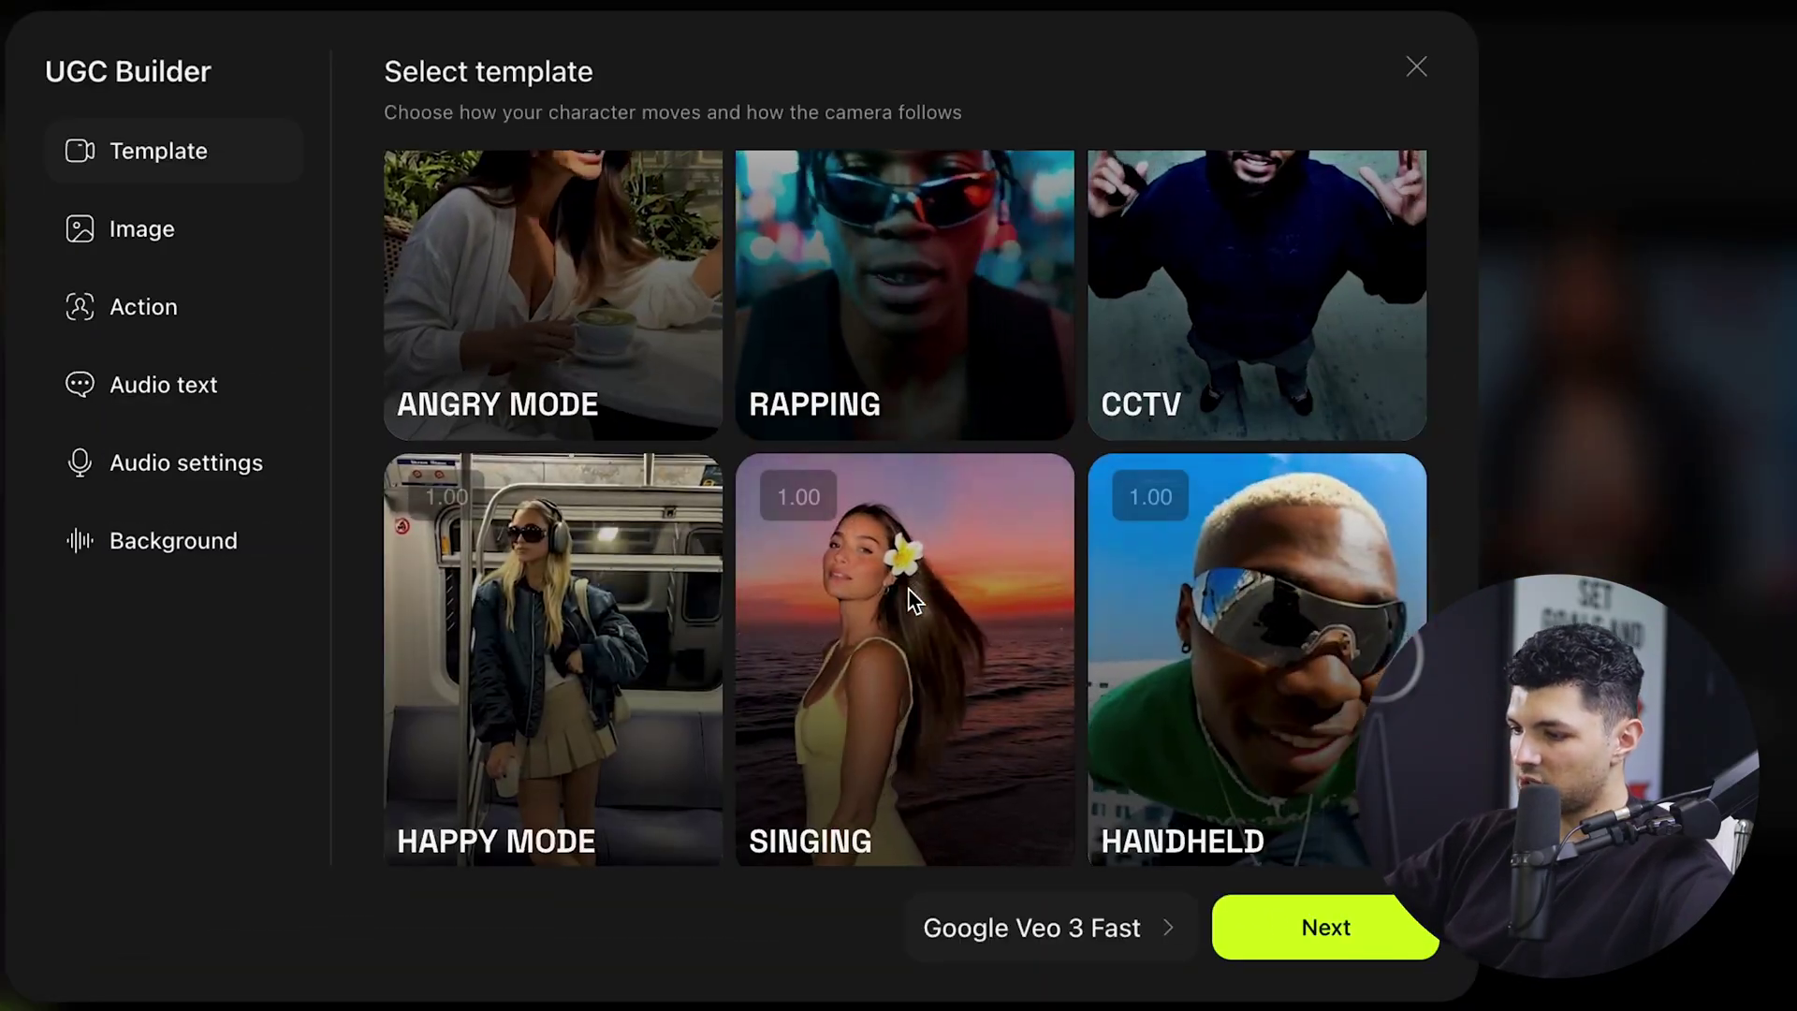
{"action": "scroll", "coordinate": [908, 597], "scroll_direction": "down", "scroll_amount": 5}
{"action": "scroll", "coordinate": [912, 599], "scroll_direction": "up", "scroll_amount": 6}
{"action": "scroll", "coordinate": [908, 597], "scroll_direction": "up", "scroll_amount": 10}
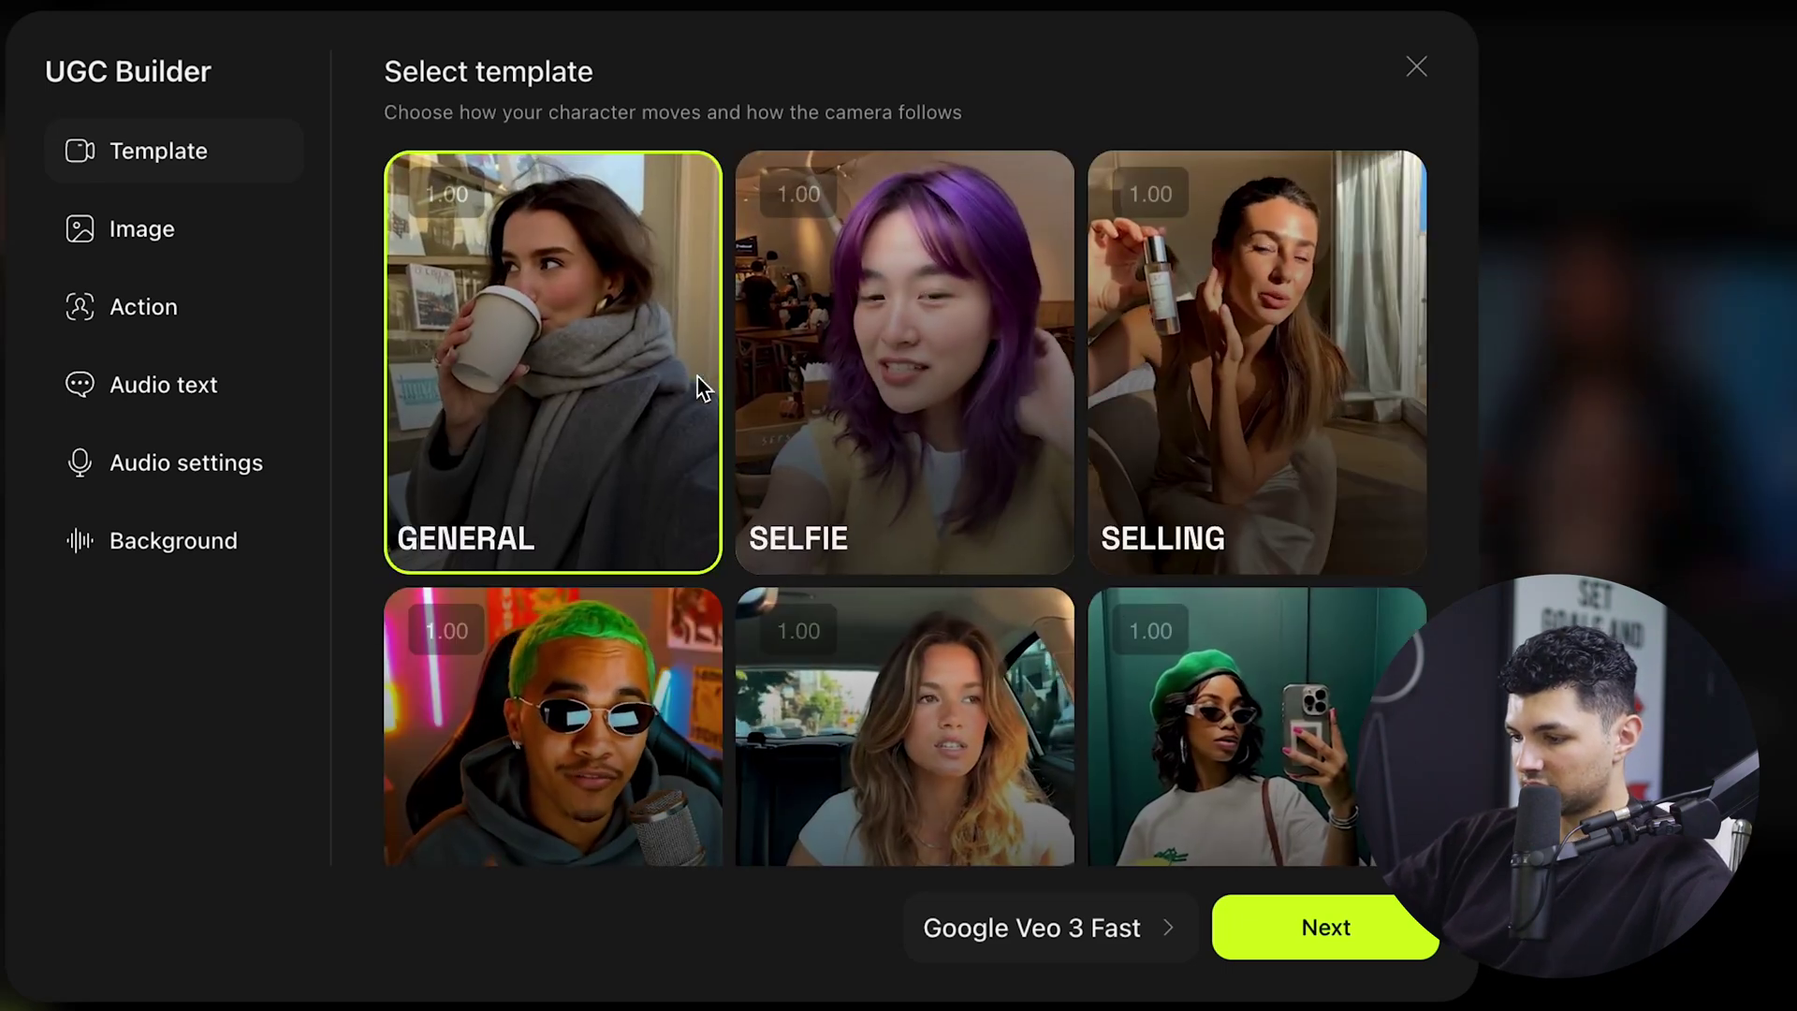
Step through the Image, Action, Audio text, Audio settings and Background stages
{"action": "left_click", "coordinate": [1348, 943]}
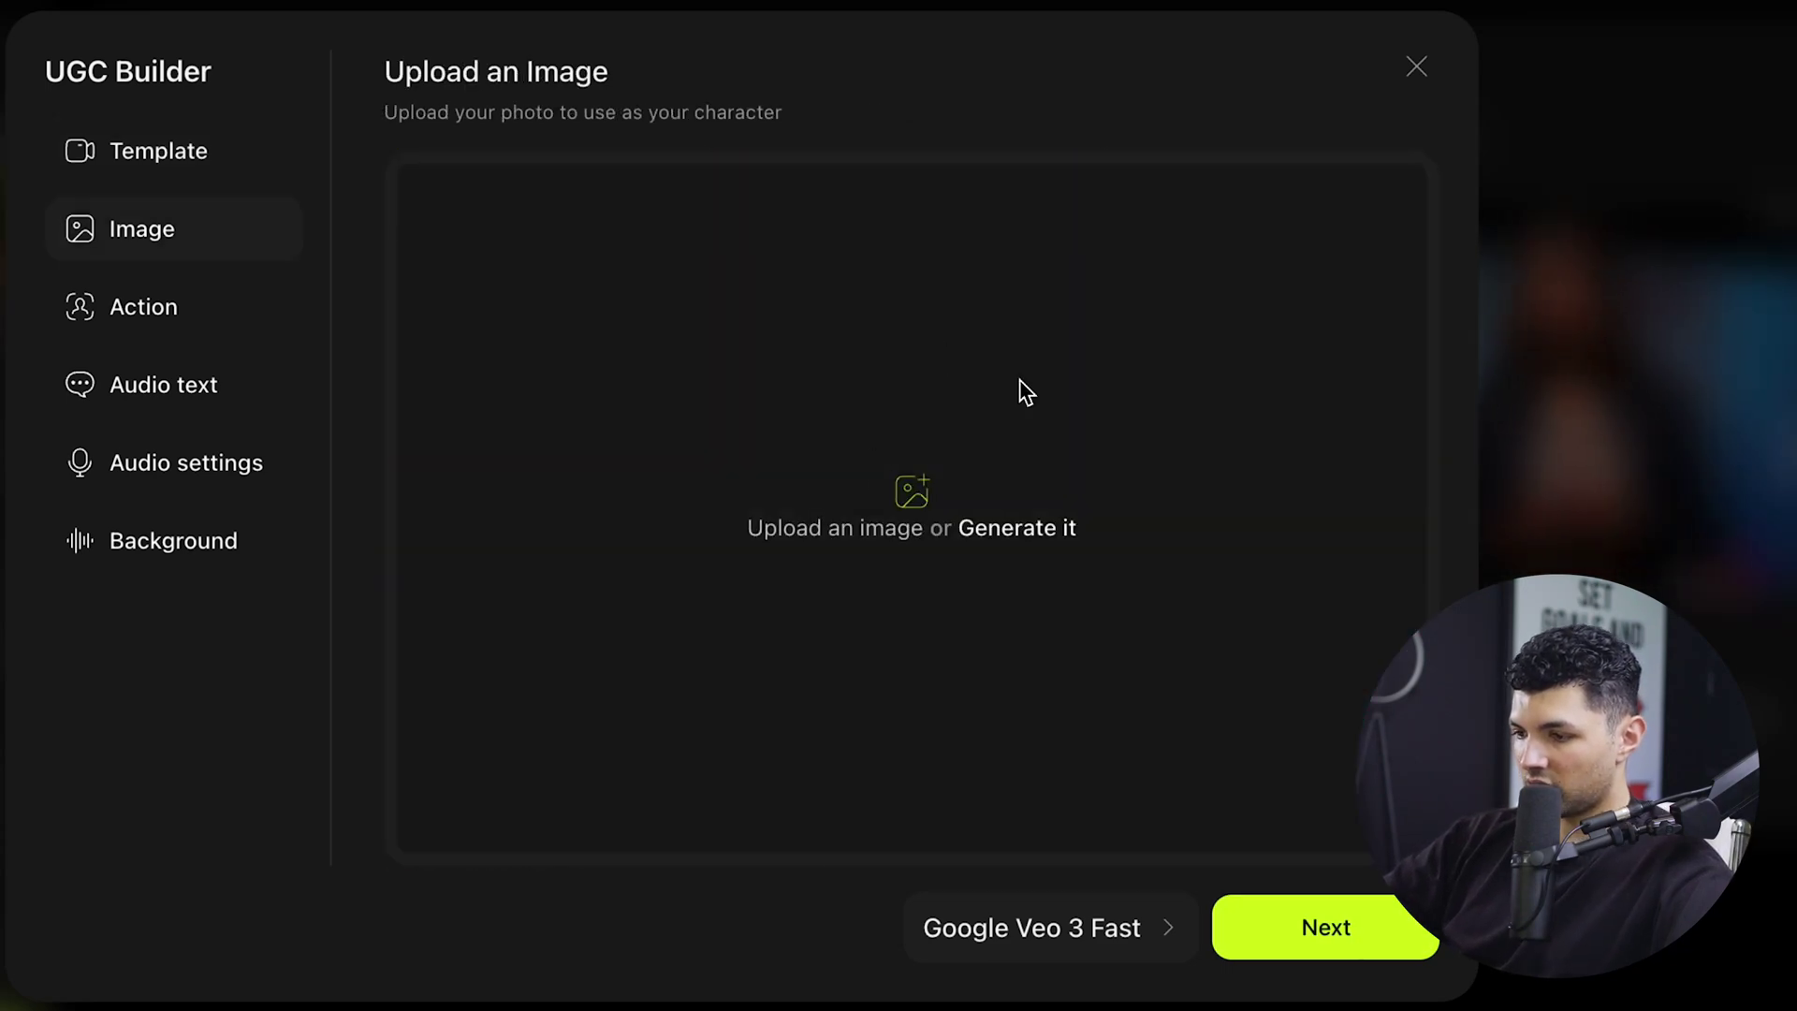
{"action": "left_click", "coordinate": [1325, 926]}
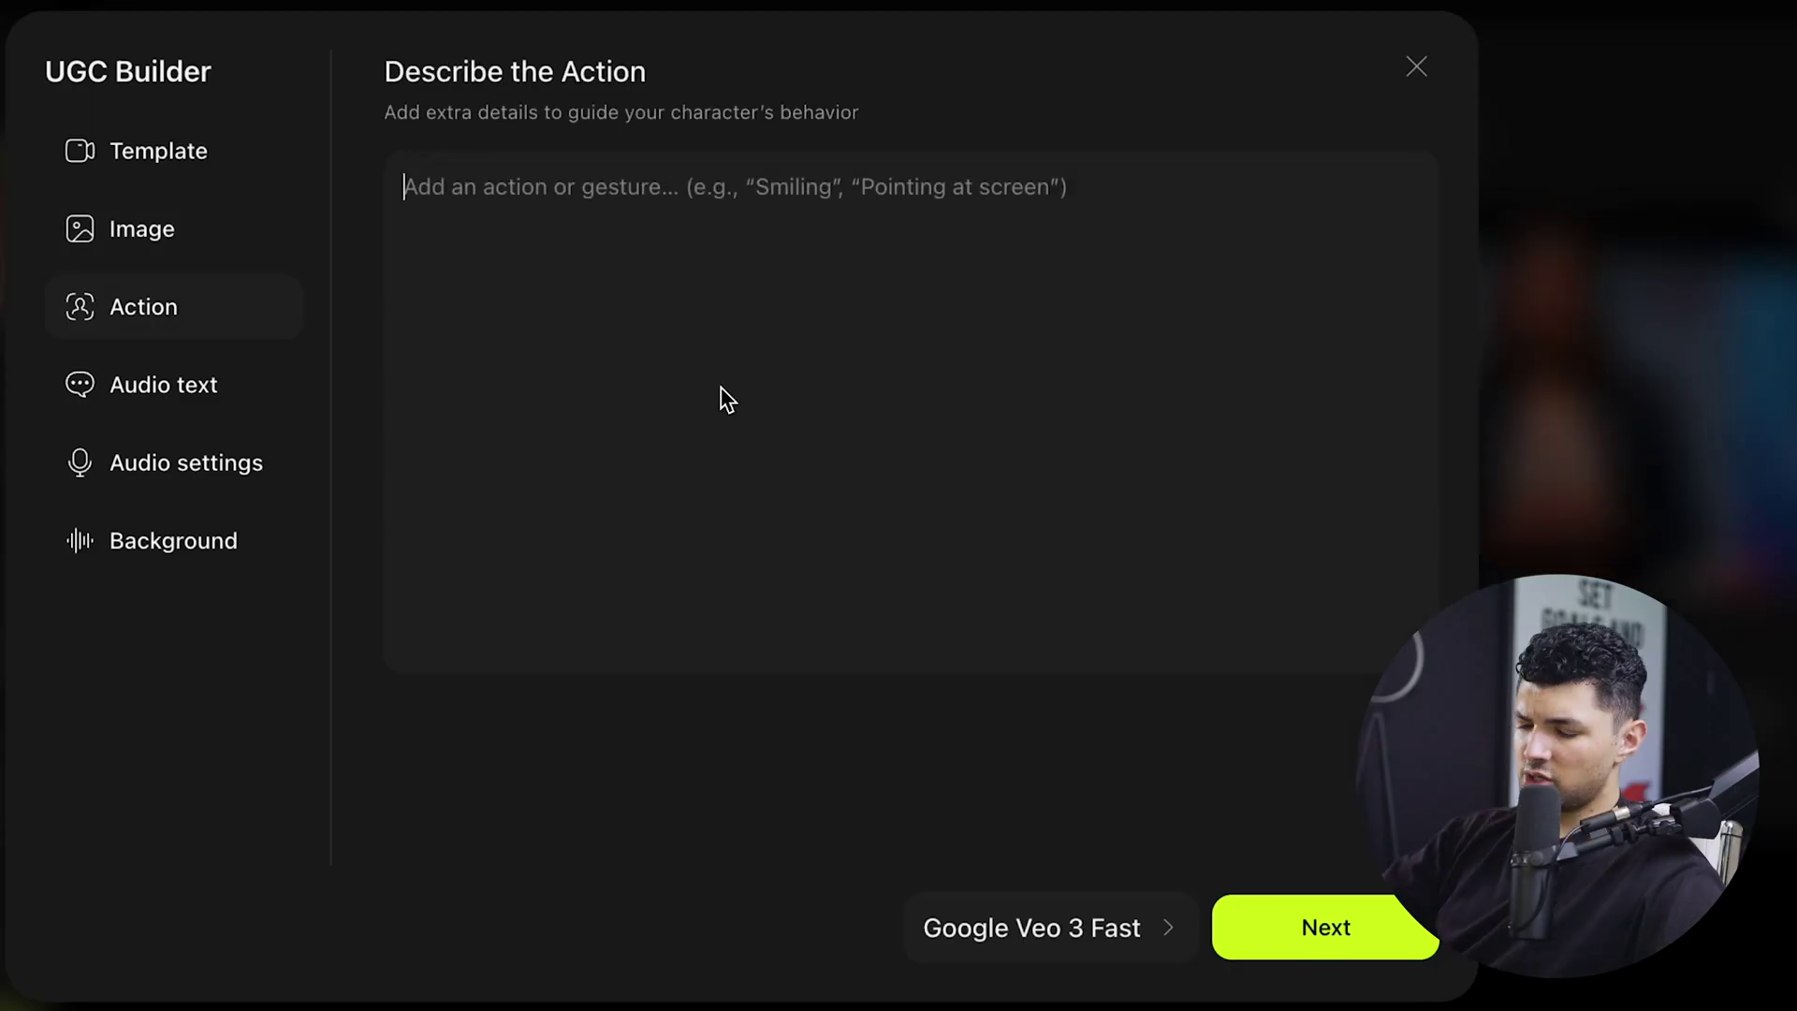
{"action": "left_click", "coordinate": [170, 396]}
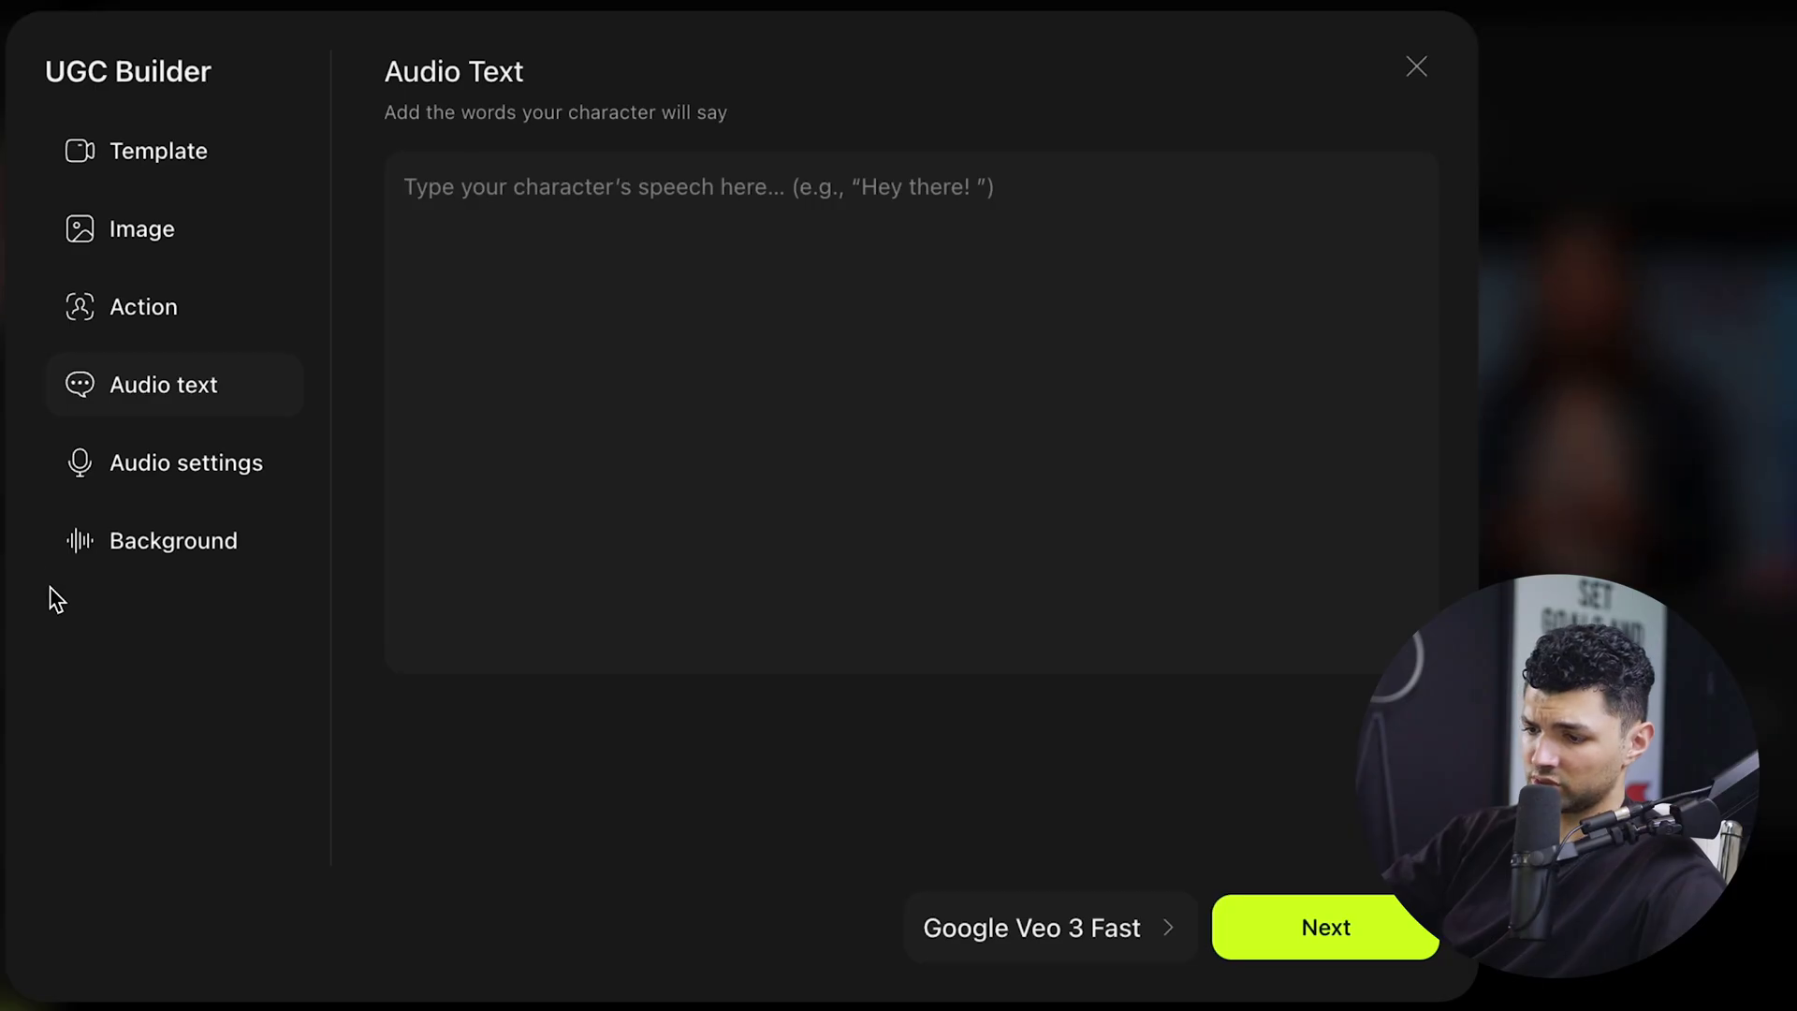
{"action": "left_click", "coordinate": [127, 482]}
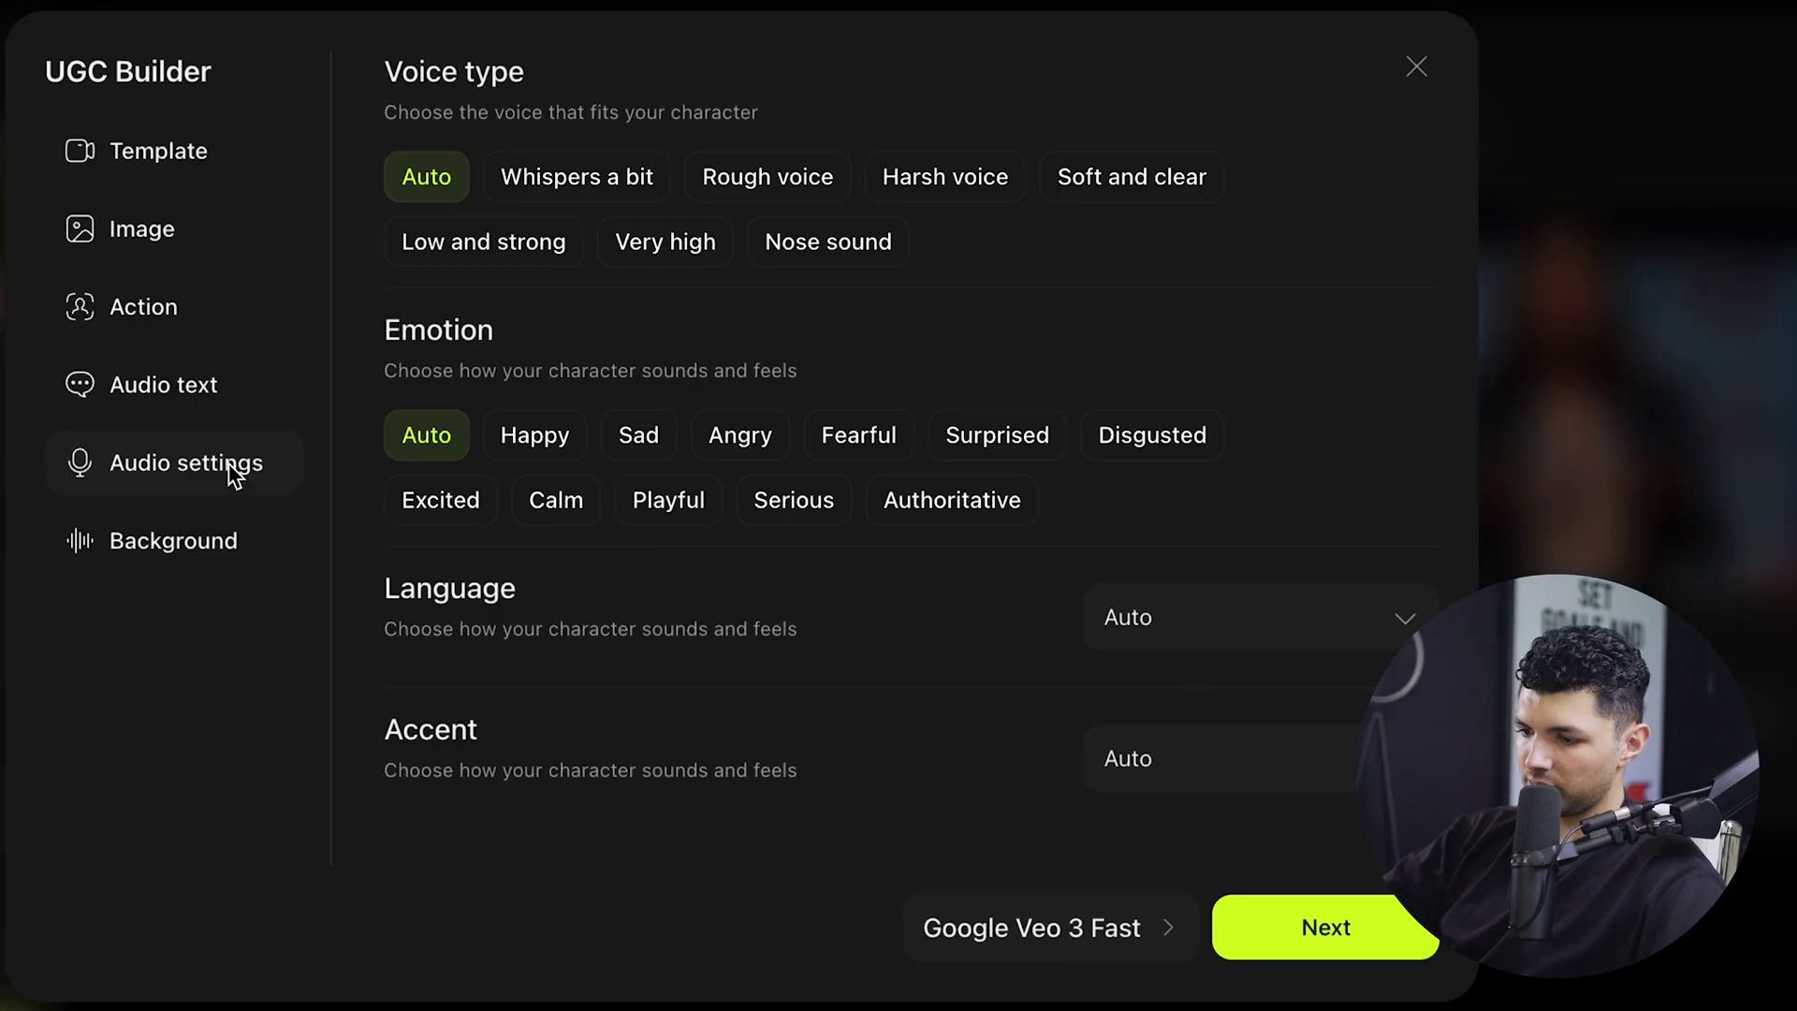
{"action": "left_click", "coordinate": [201, 534]}
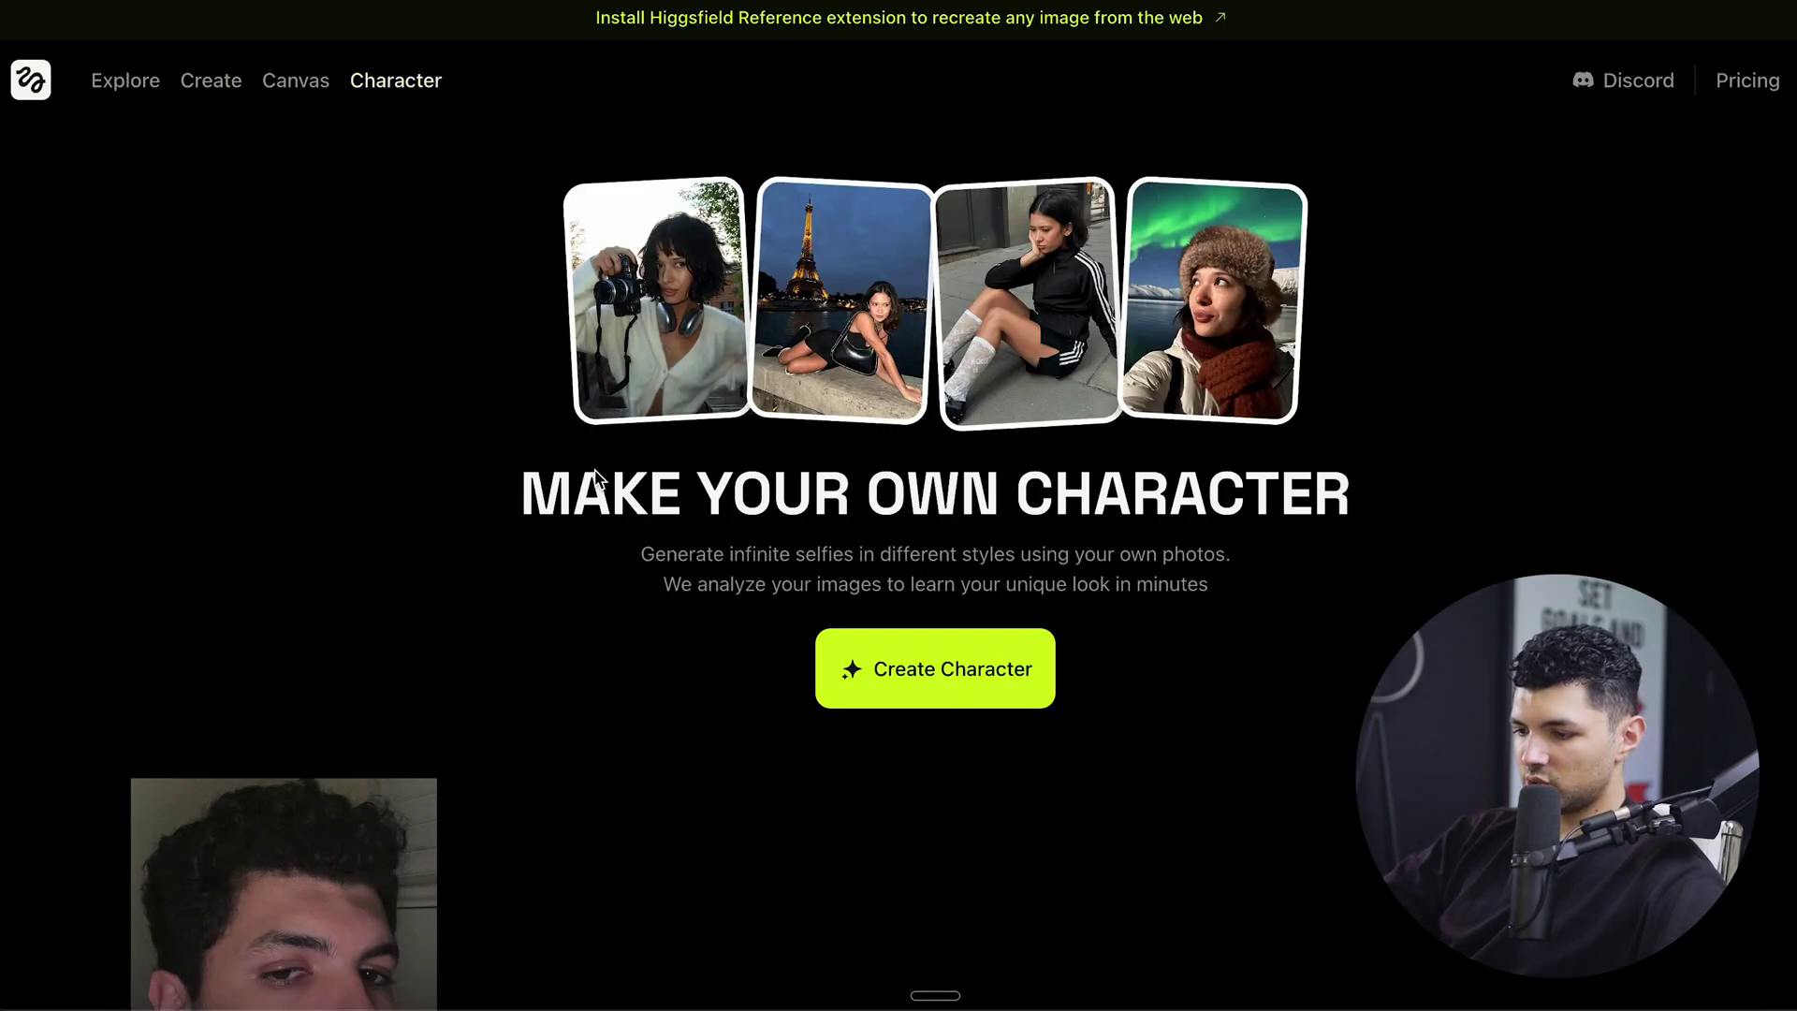
Start Create Character and highlight the 20+ photos and varied-photos advice in the guidelines
{"action": "left_click", "coordinate": [923, 671]}
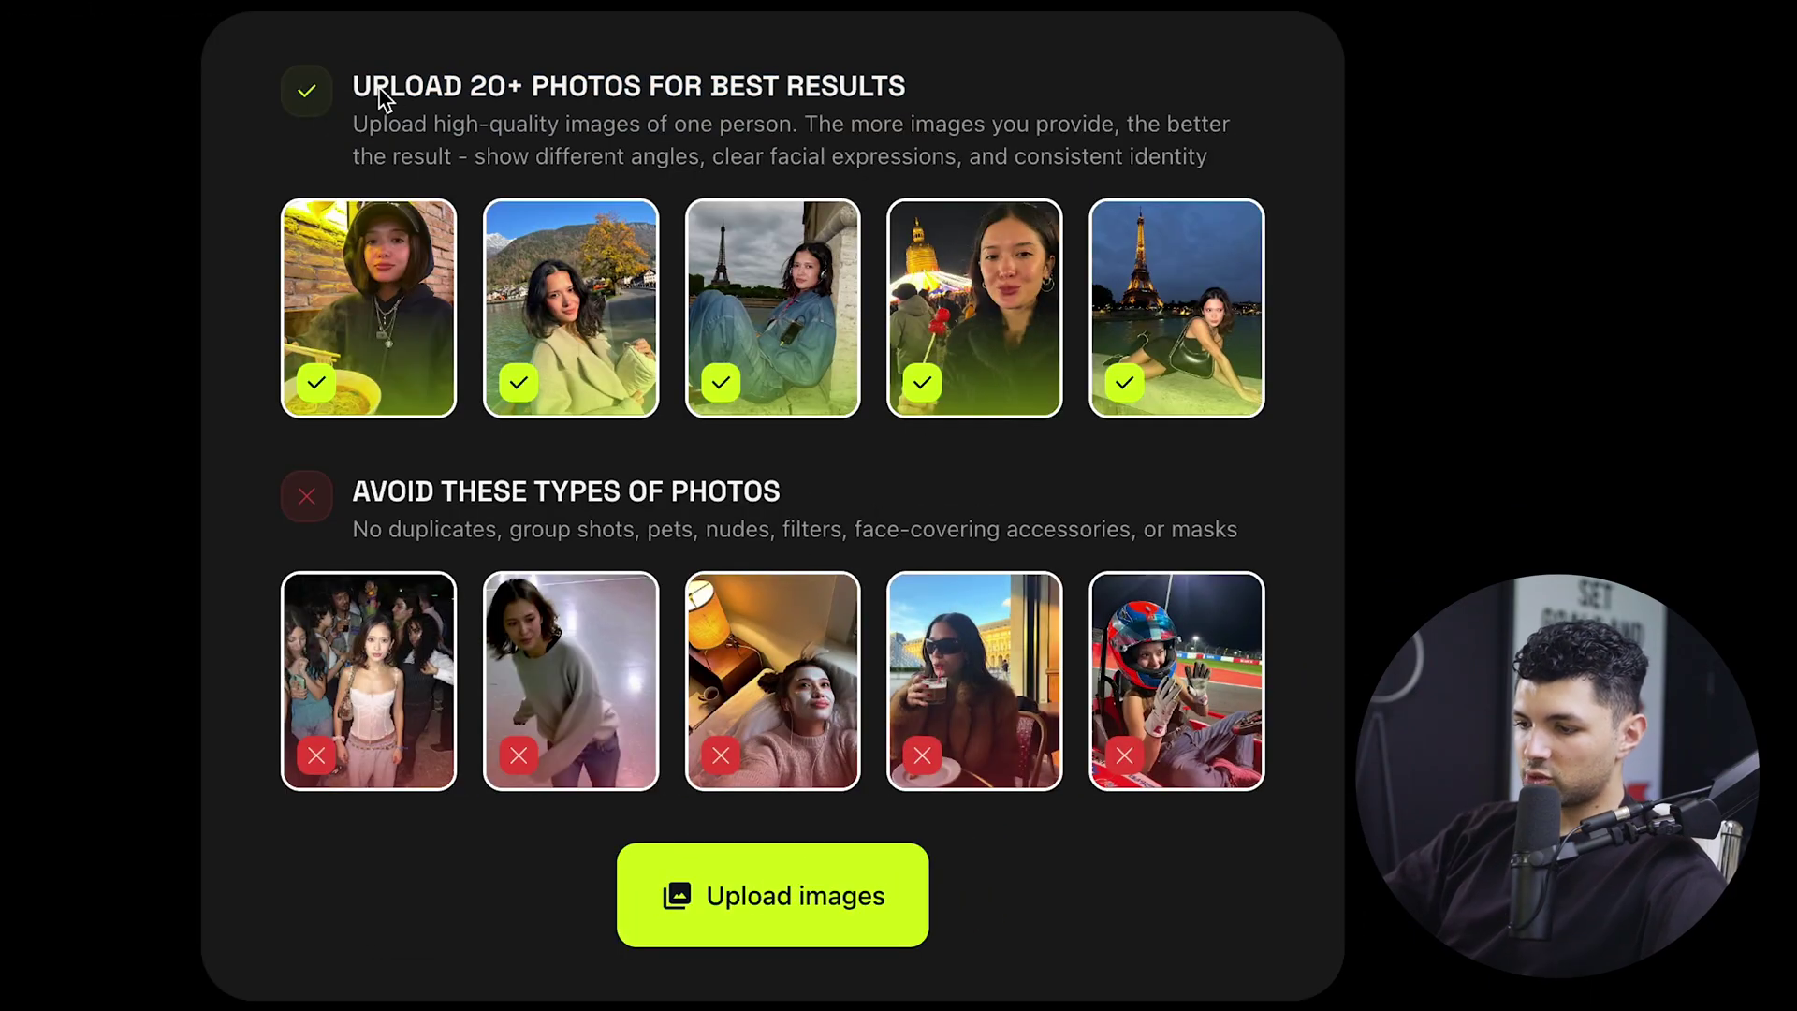
{"action": "left_click_drag", "start_coordinate": [372, 89], "coordinate": [520, 96]}
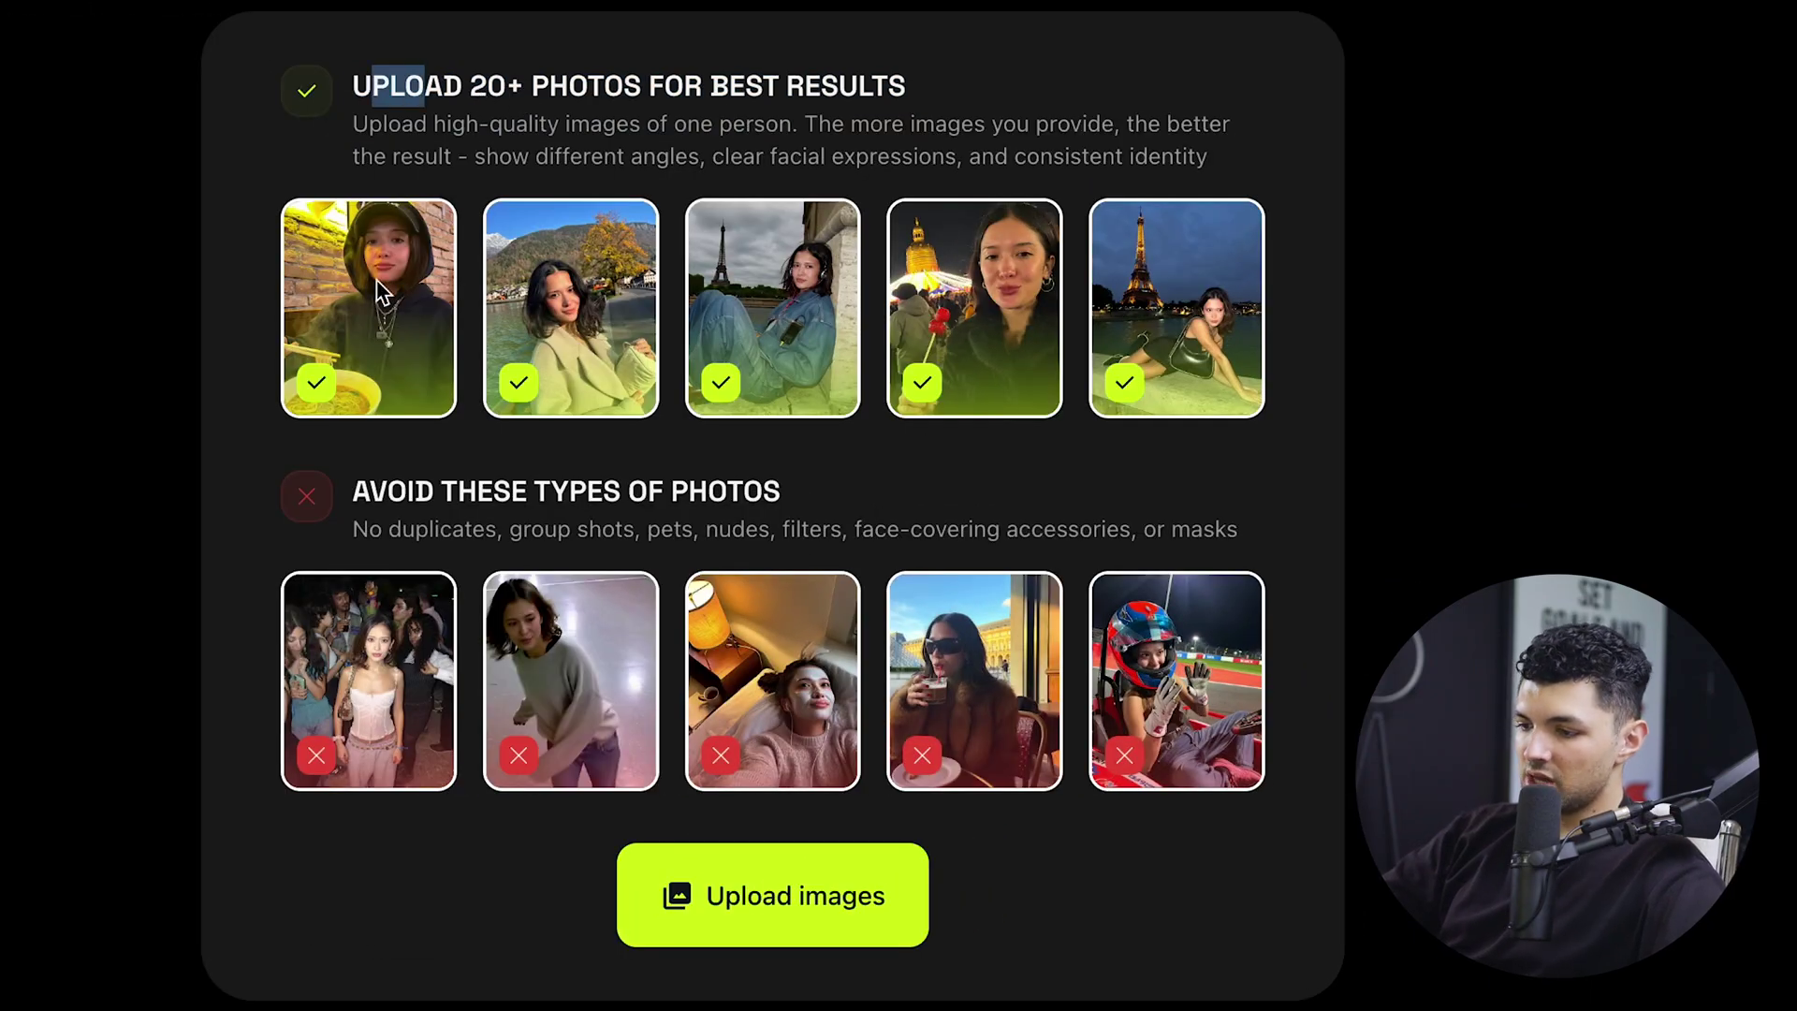
{"action": "left_click_drag", "start_coordinate": [353, 135], "coordinate": [1084, 160]}
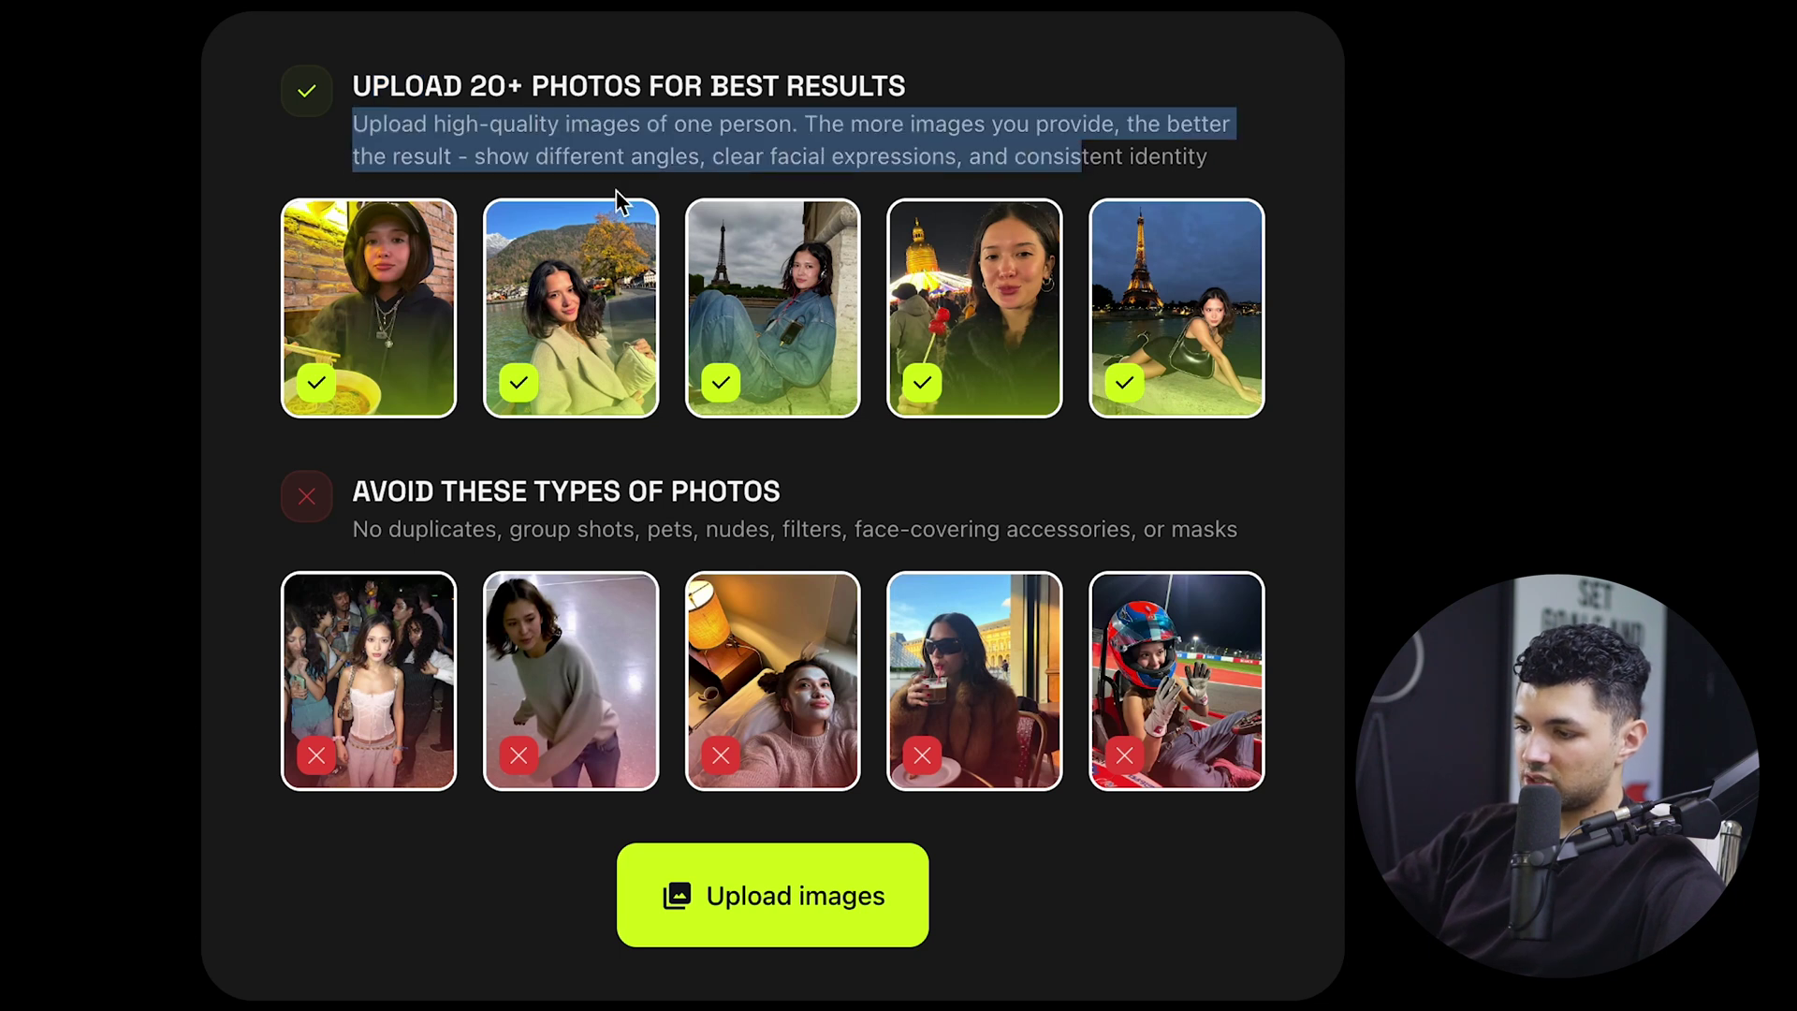
{"action": "left_click", "coordinate": [506, 157]}
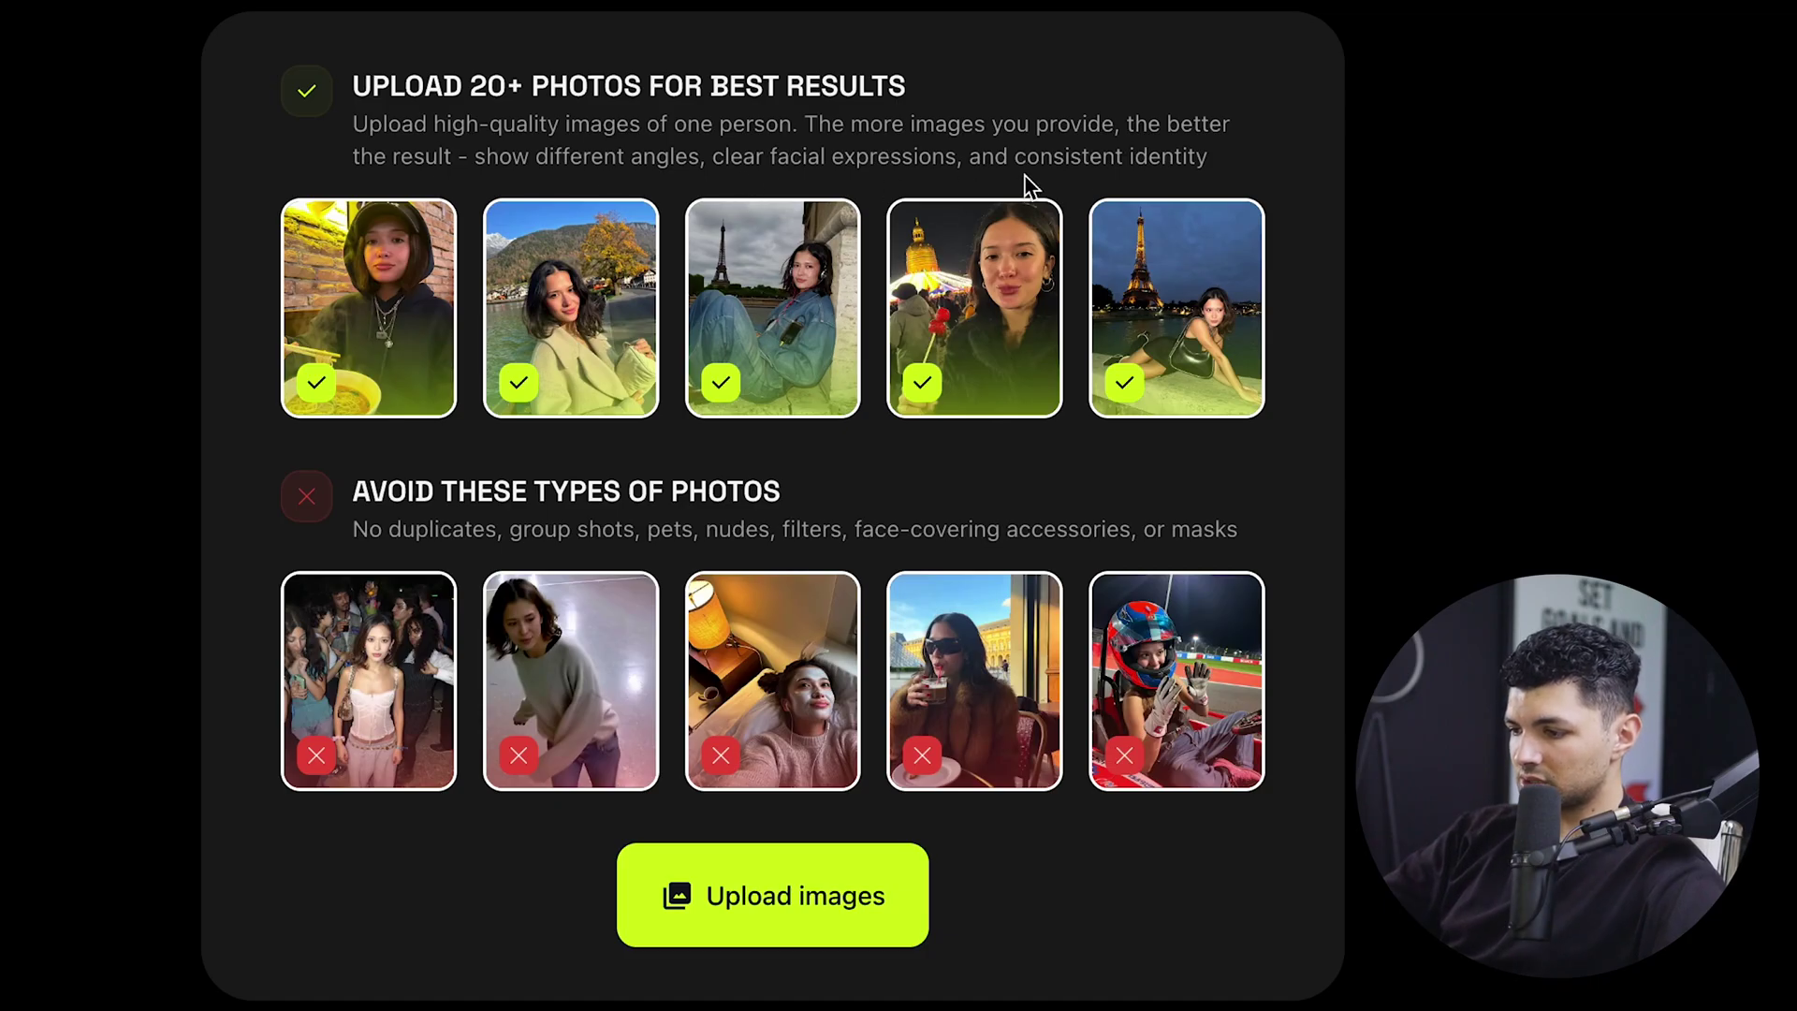
Highlight the photo types to avoid, then close the guidelines and scroll back up
{"action": "left_click_drag", "start_coordinate": [351, 491], "coordinate": [785, 488]}
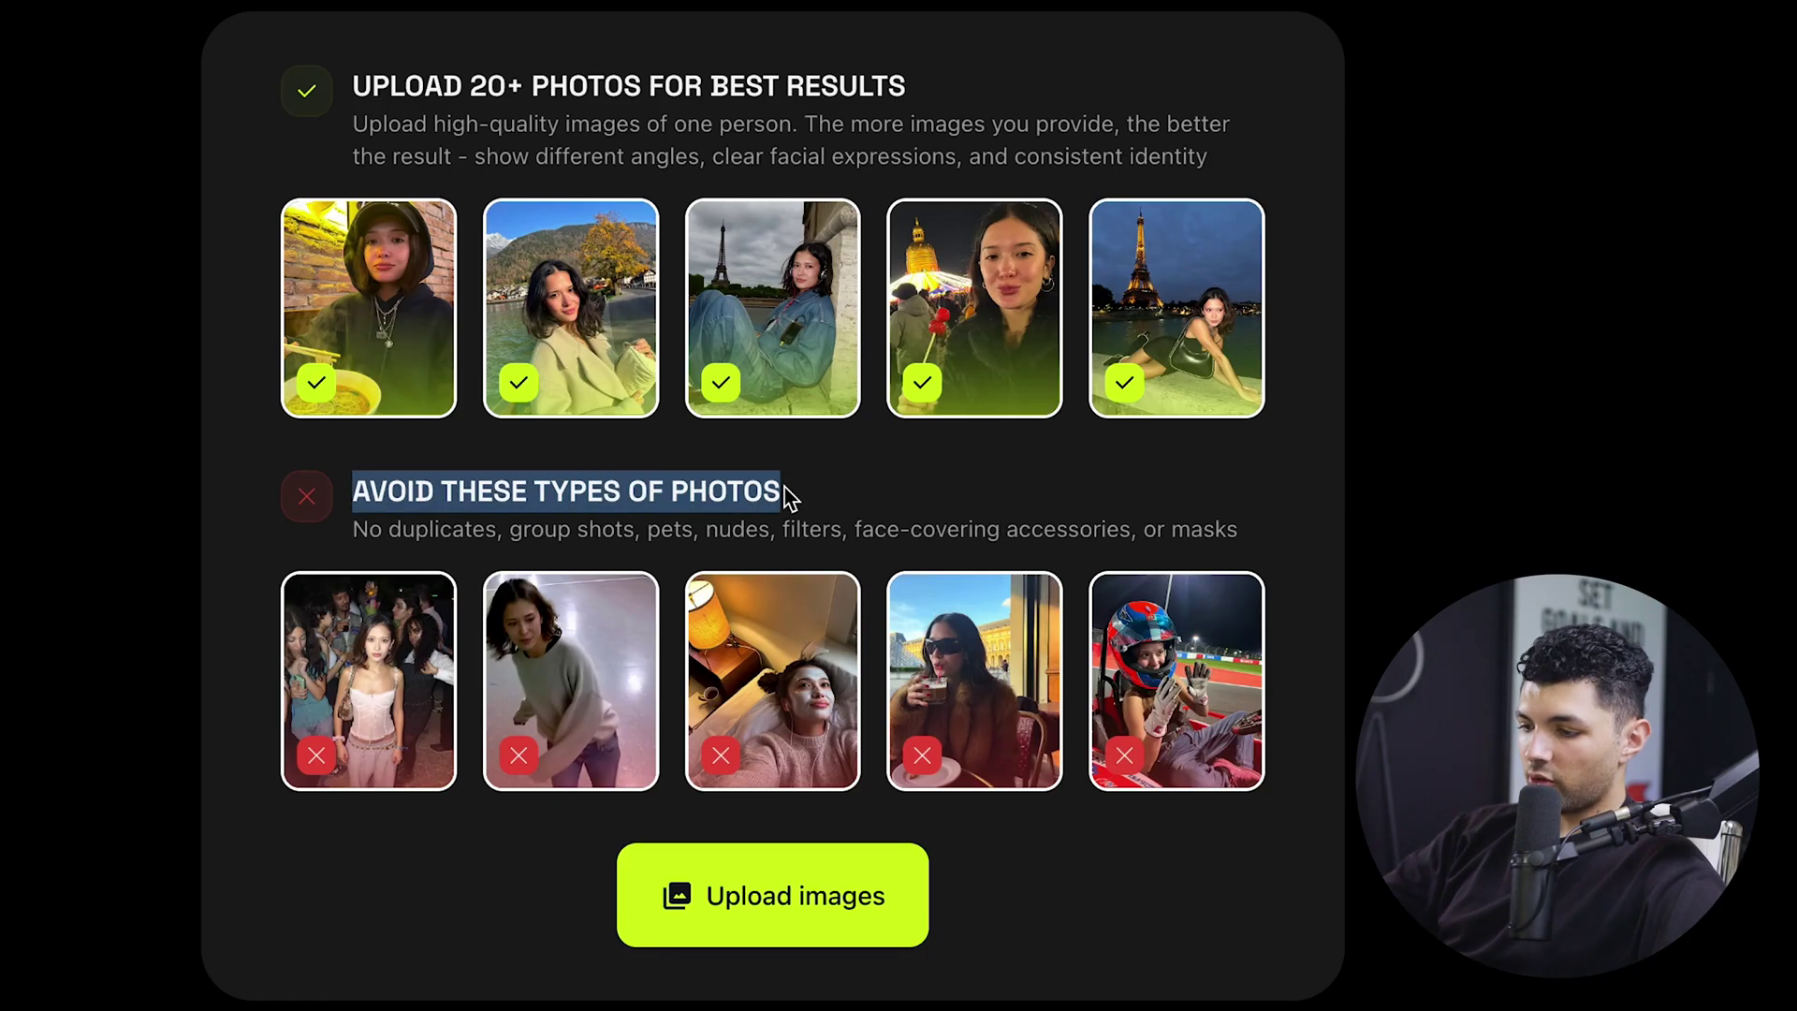
{"action": "left_click_drag", "start_coordinate": [355, 530], "coordinate": [1085, 554]}
{"action": "left_click", "coordinate": [1086, 554]}
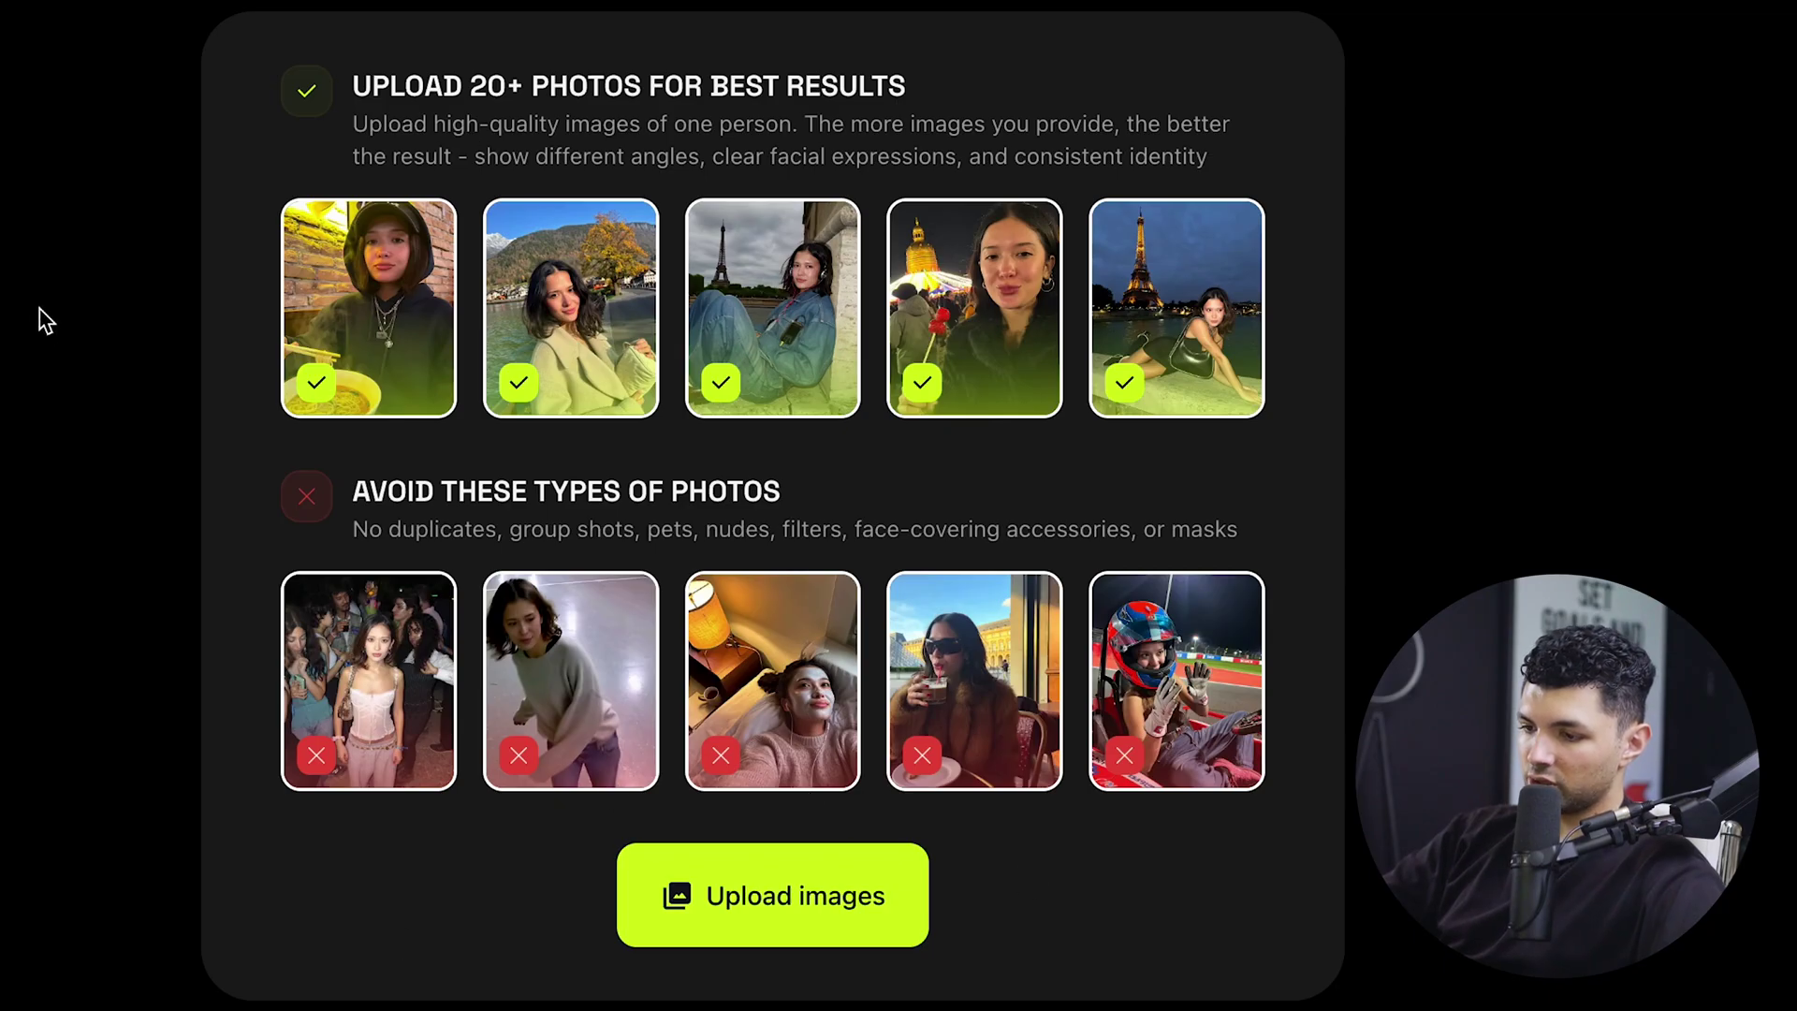
{"action": "left_click", "coordinate": [1435, 354]}
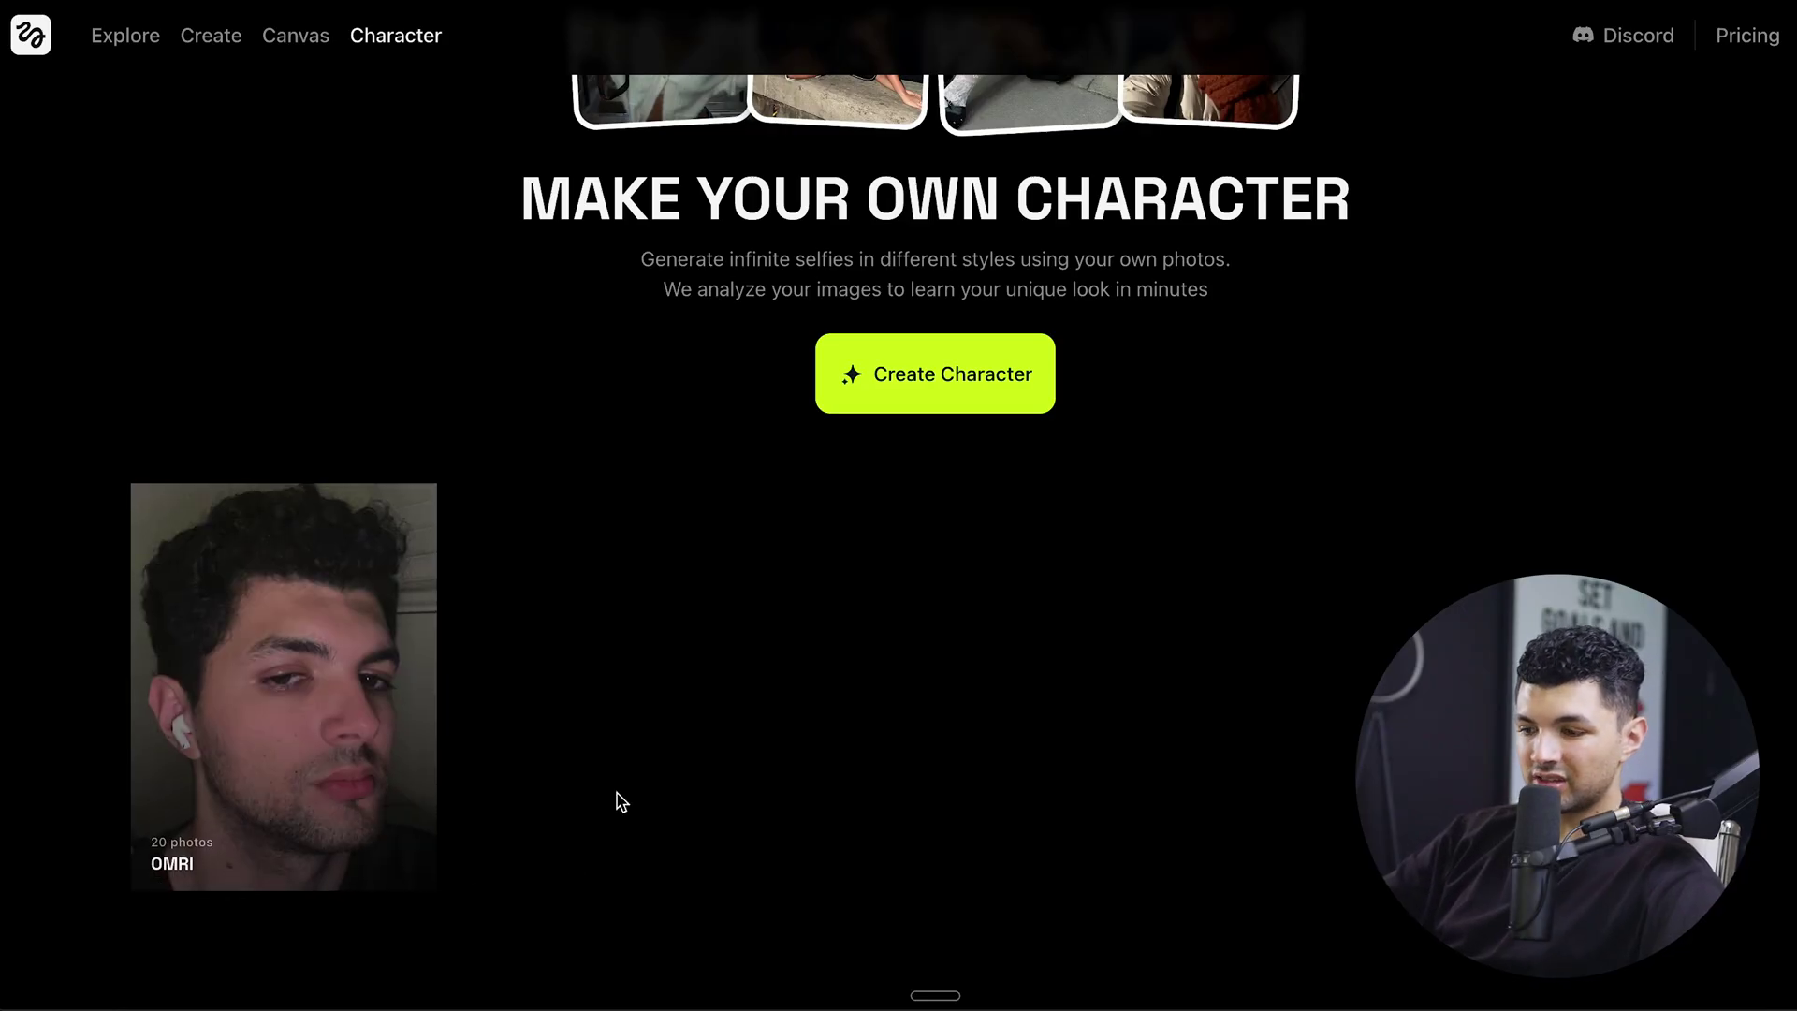
{"action": "mouse_move", "coordinate": [345, 734]}
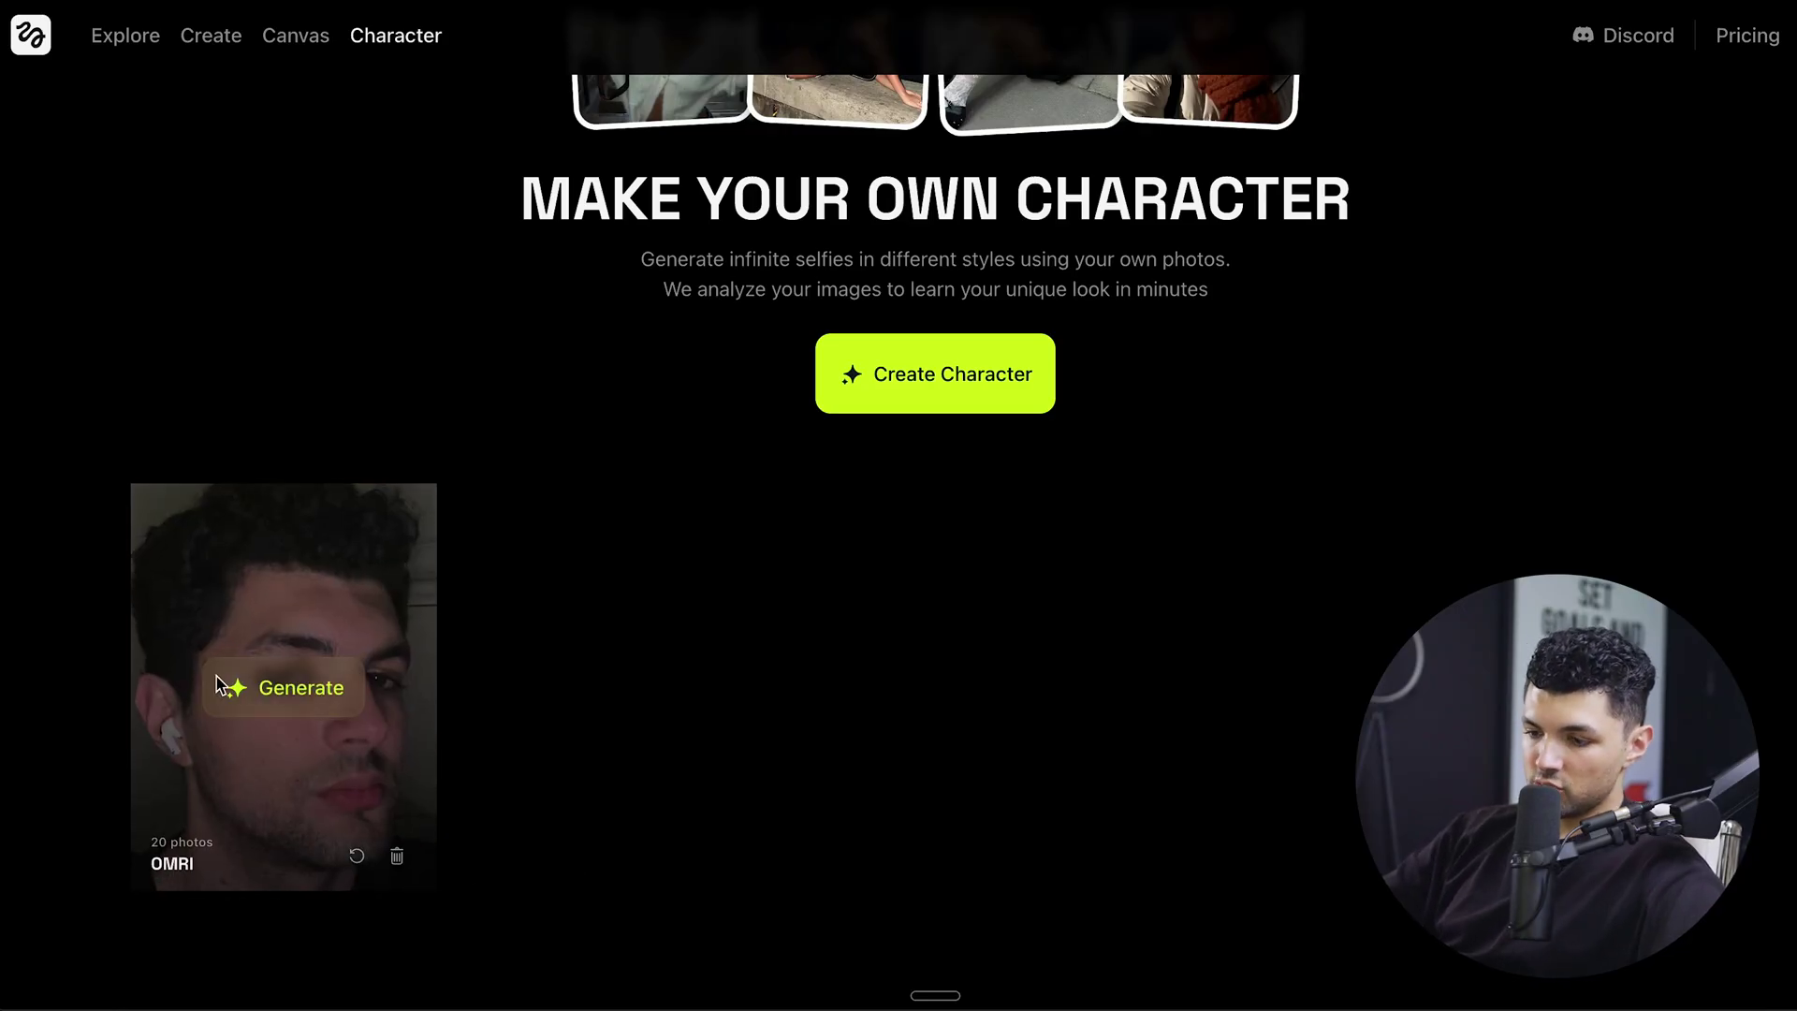
{"action": "scroll", "coordinate": [286, 729], "scroll_direction": "up", "scroll_amount": 5}
Open the Image creator, scroll the gallery, and view the blue-hoodie portrait large
{"action": "mouse_move", "coordinate": [206, 85]}
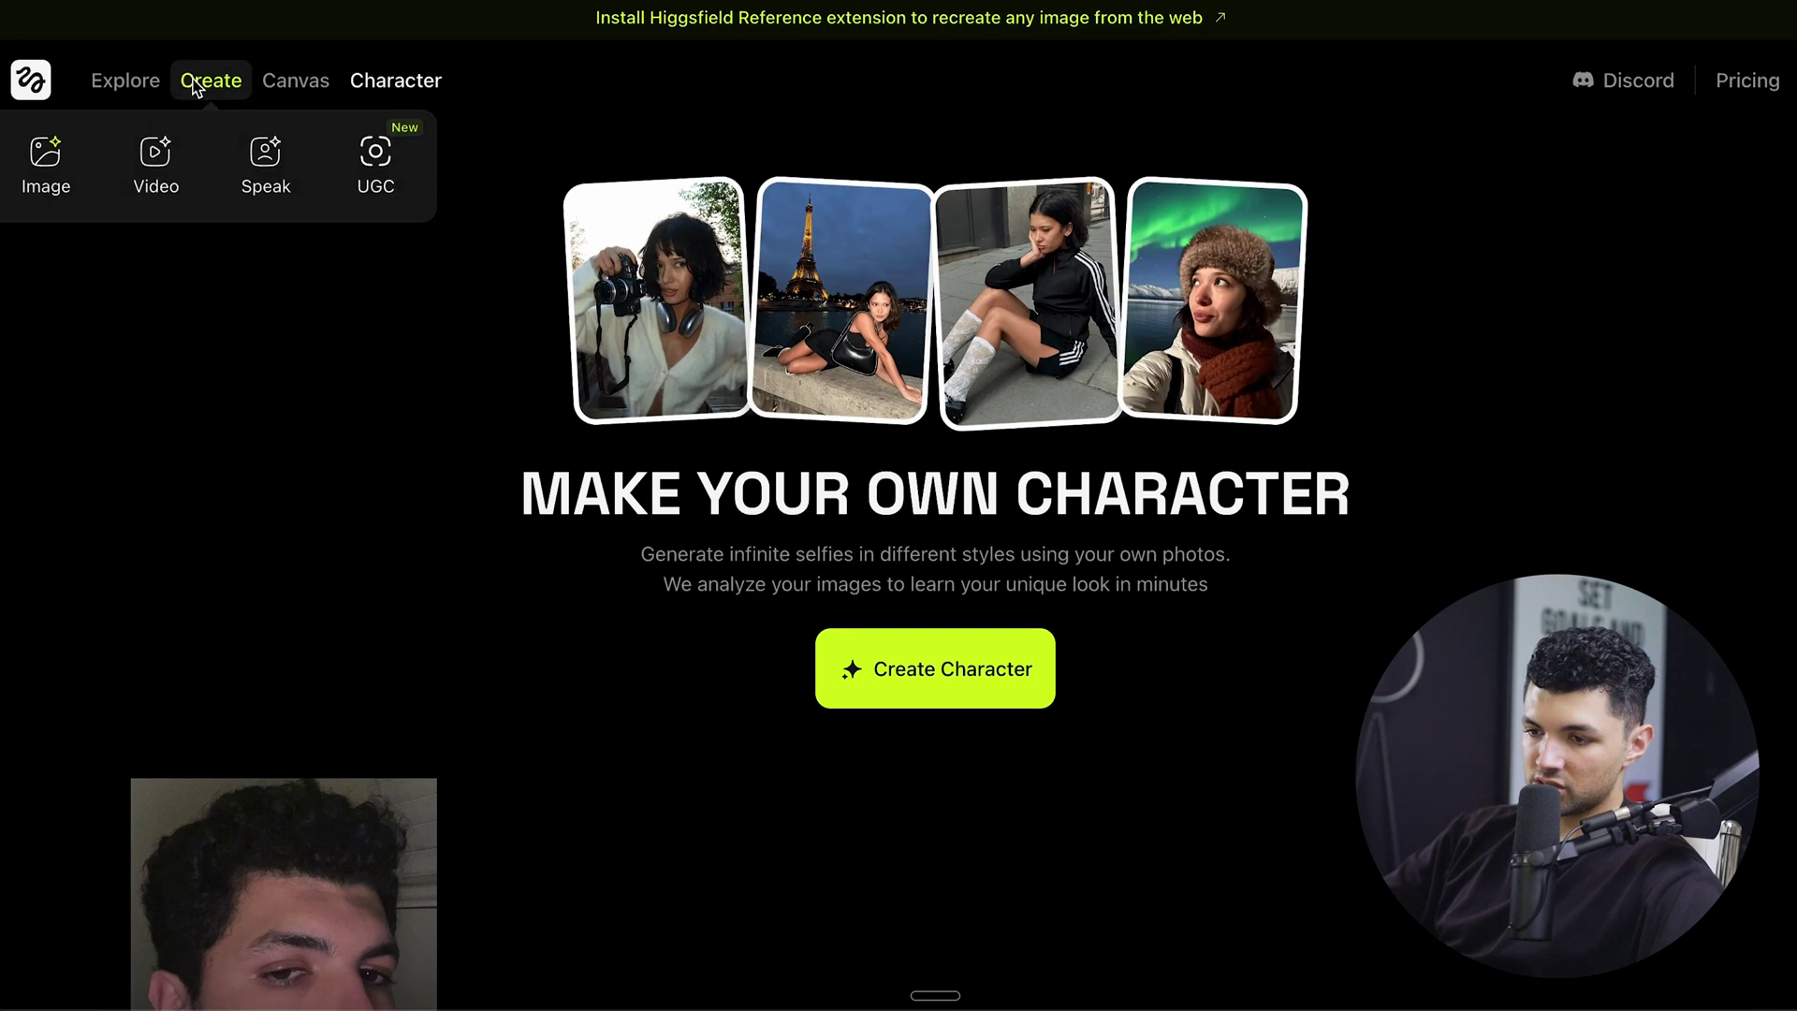
{"action": "left_click", "coordinate": [62, 164]}
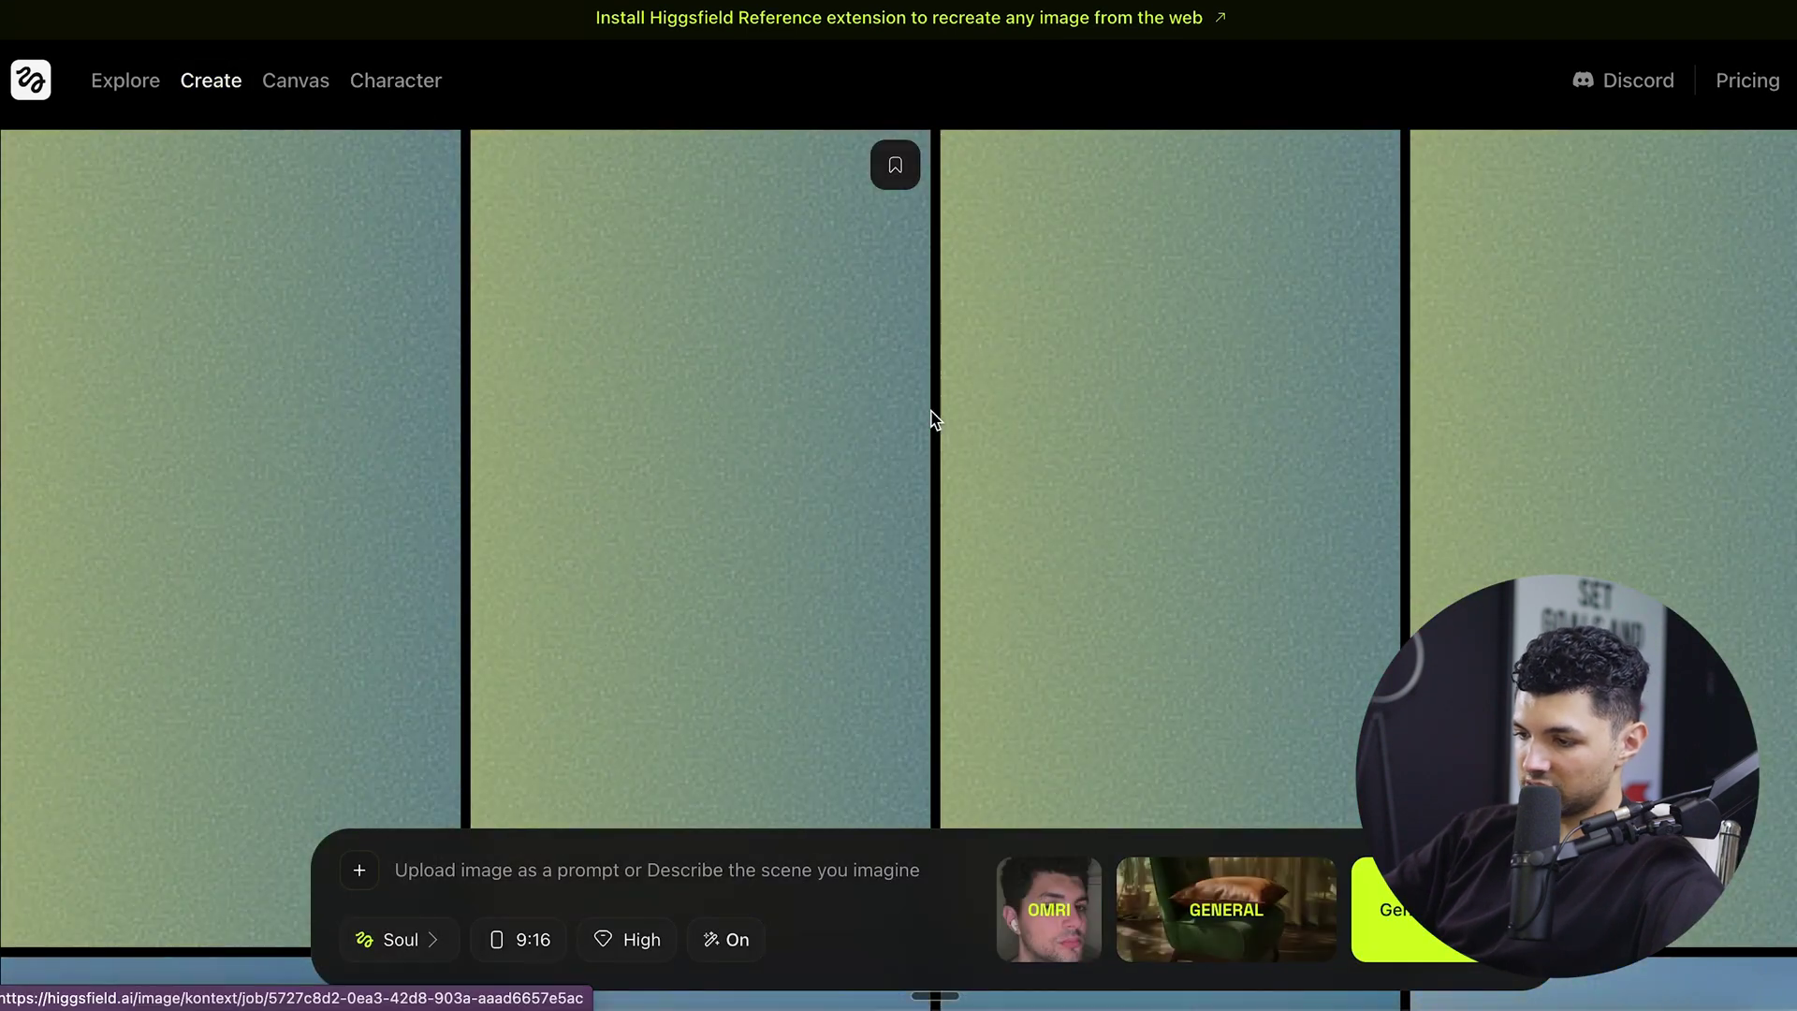
{"action": "scroll", "coordinate": [824, 519], "scroll_direction": "down", "scroll_amount": 10}
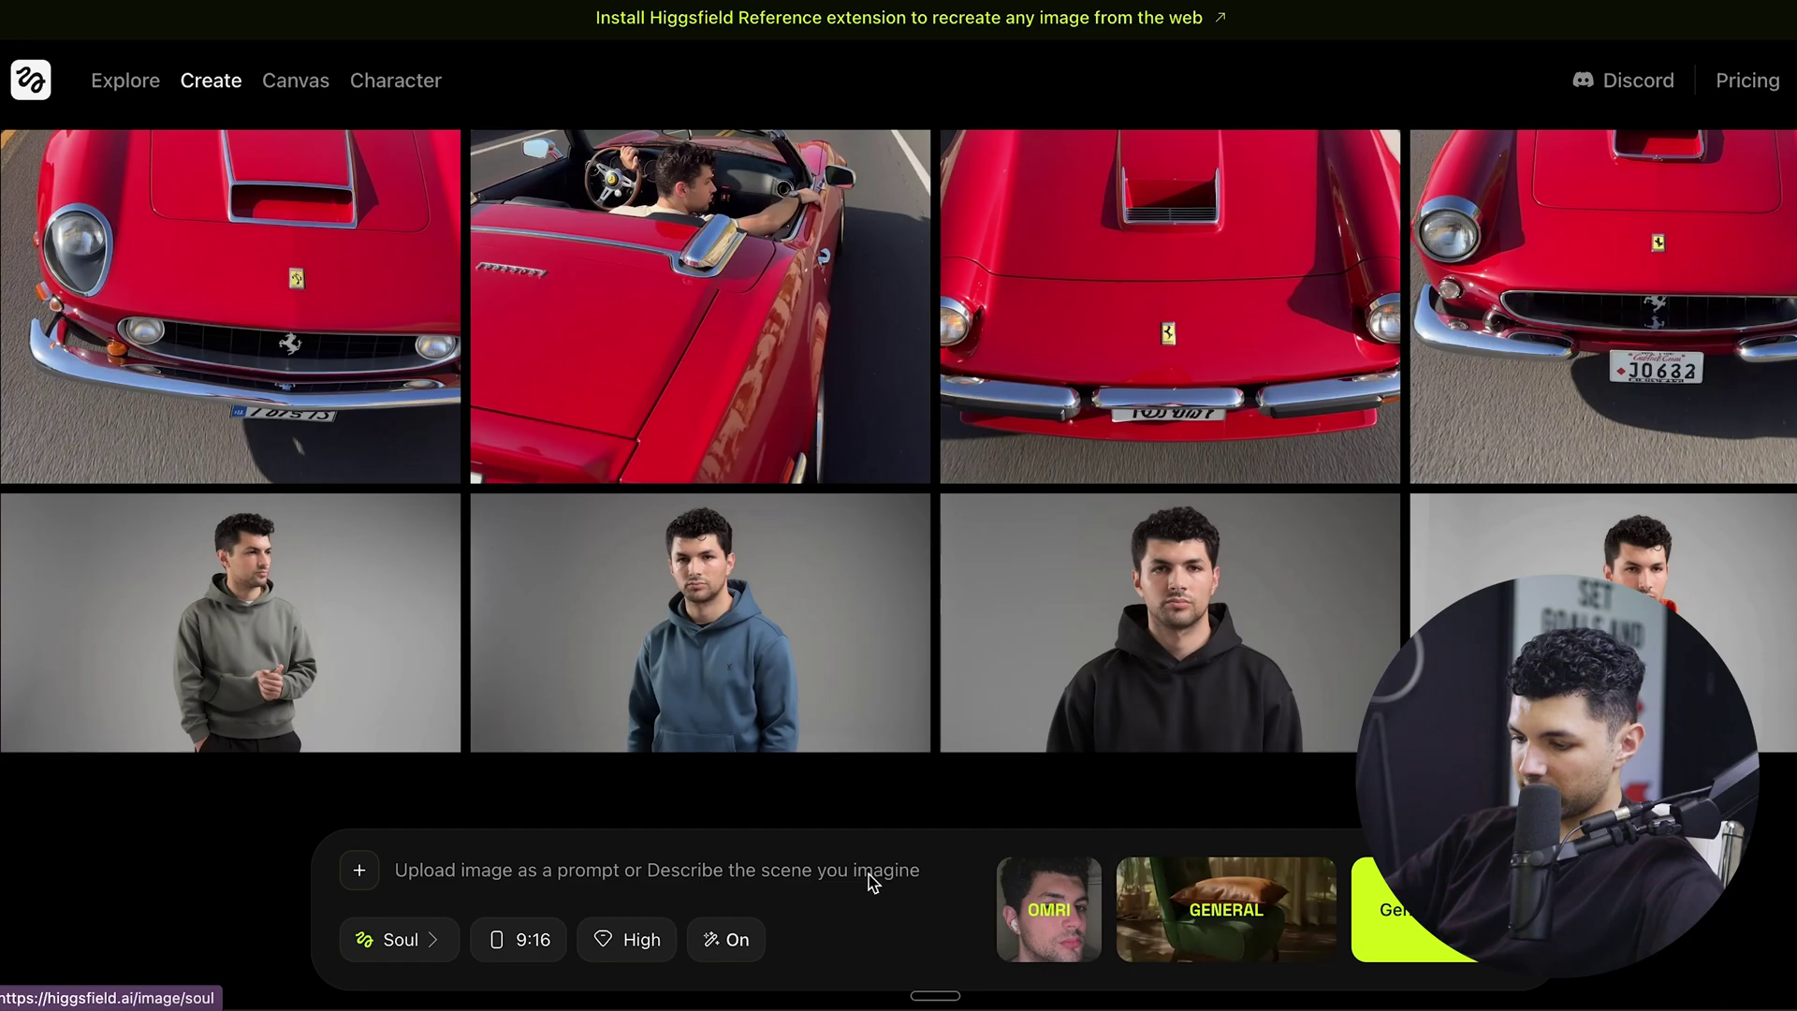
{"action": "mouse_move", "coordinate": [1161, 599]}
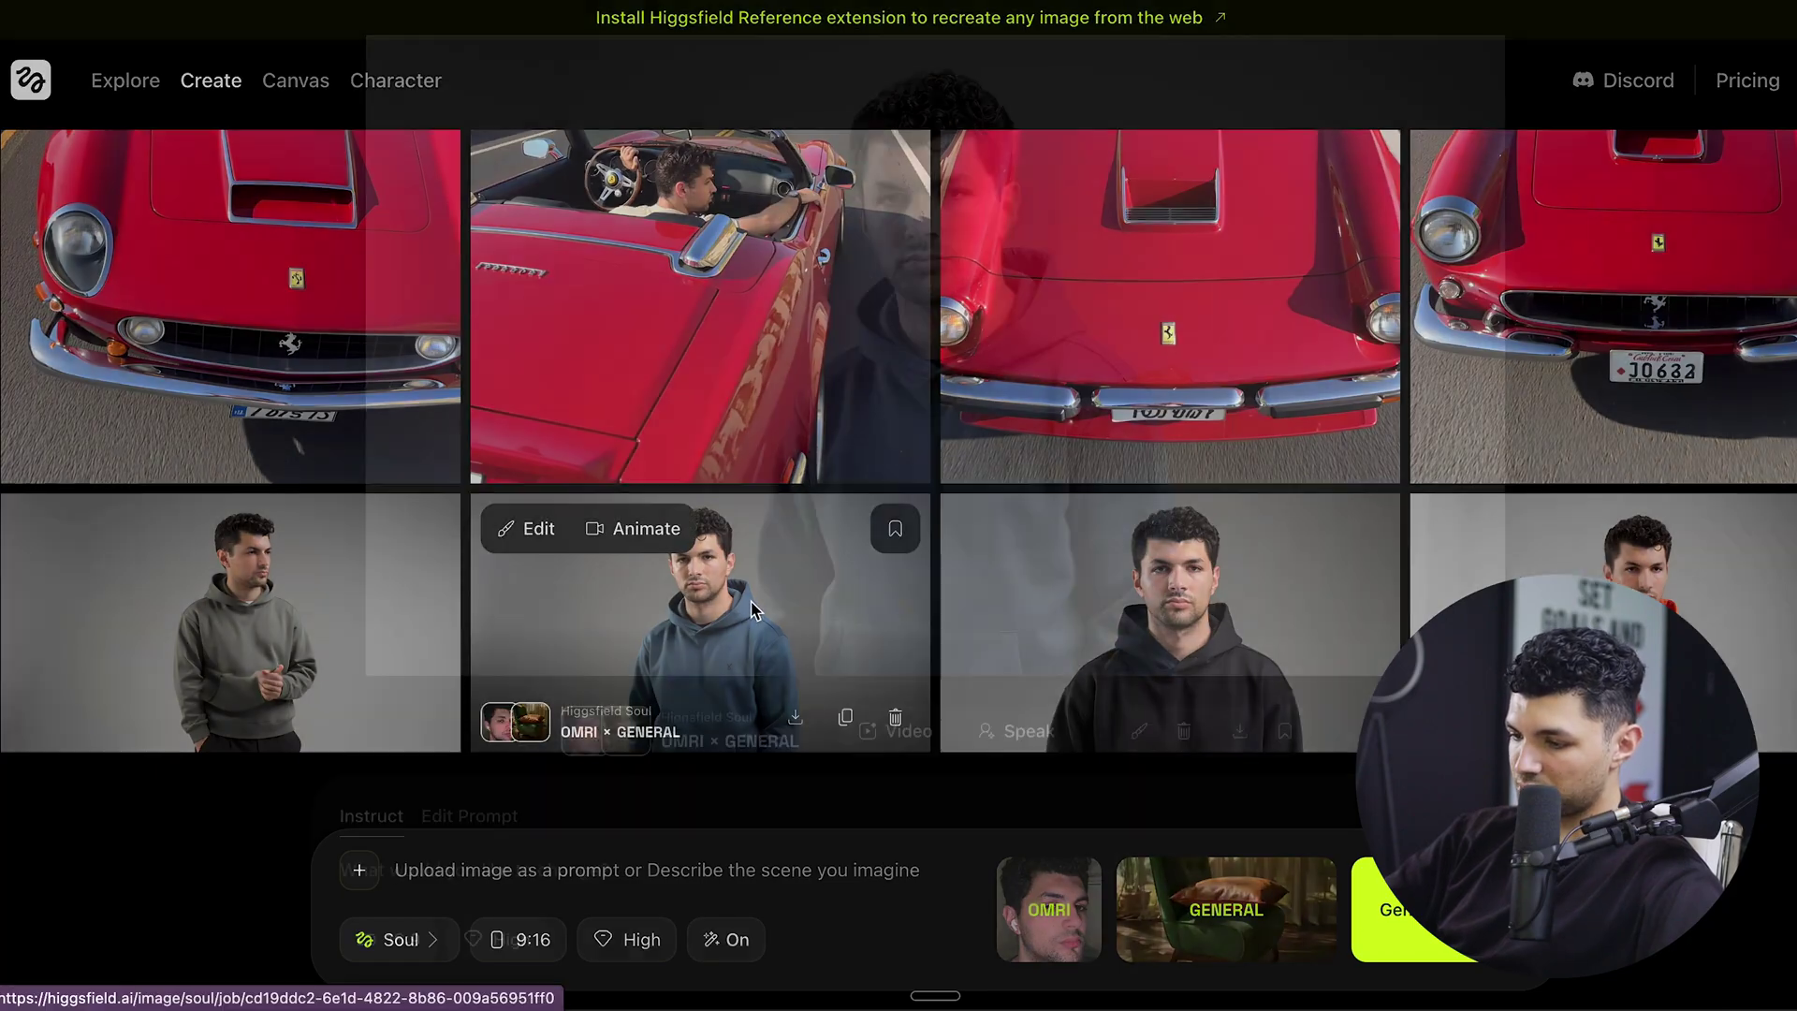
{"action": "left_click", "coordinate": [754, 606]}
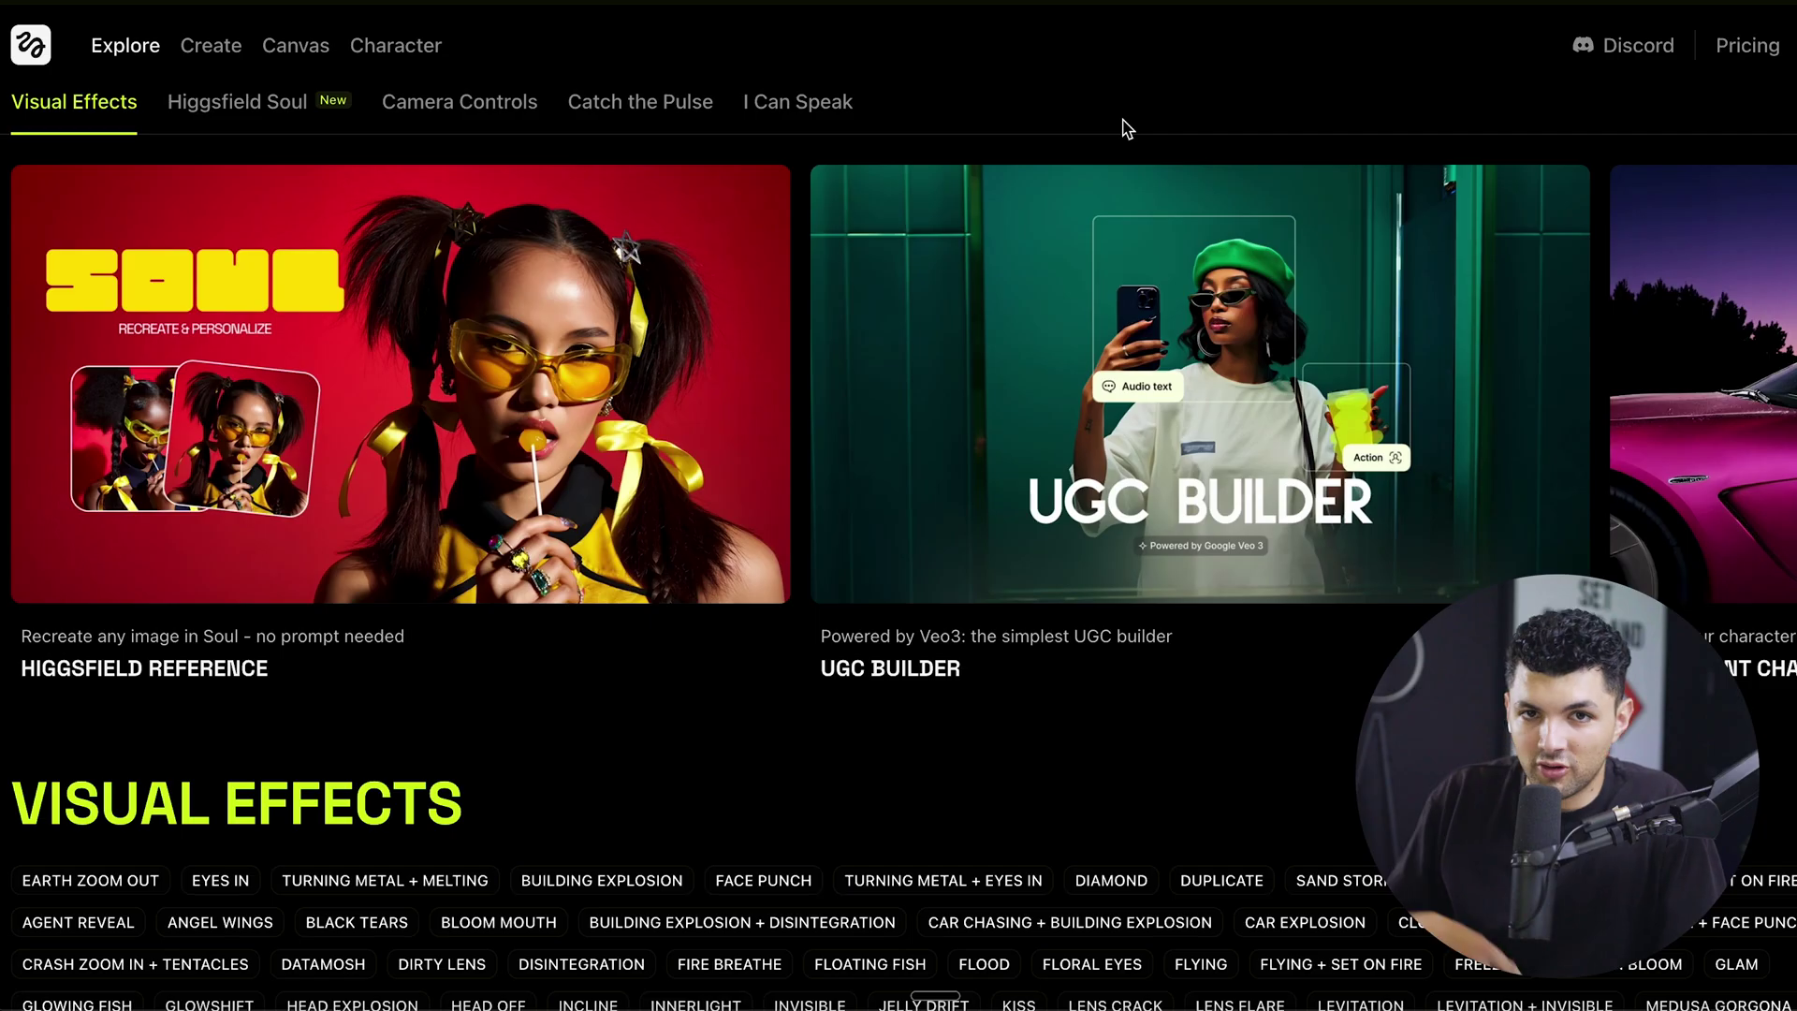
View the subscription plan prices with Monthly billing selected
{"action": "left_click", "coordinate": [1781, 54]}
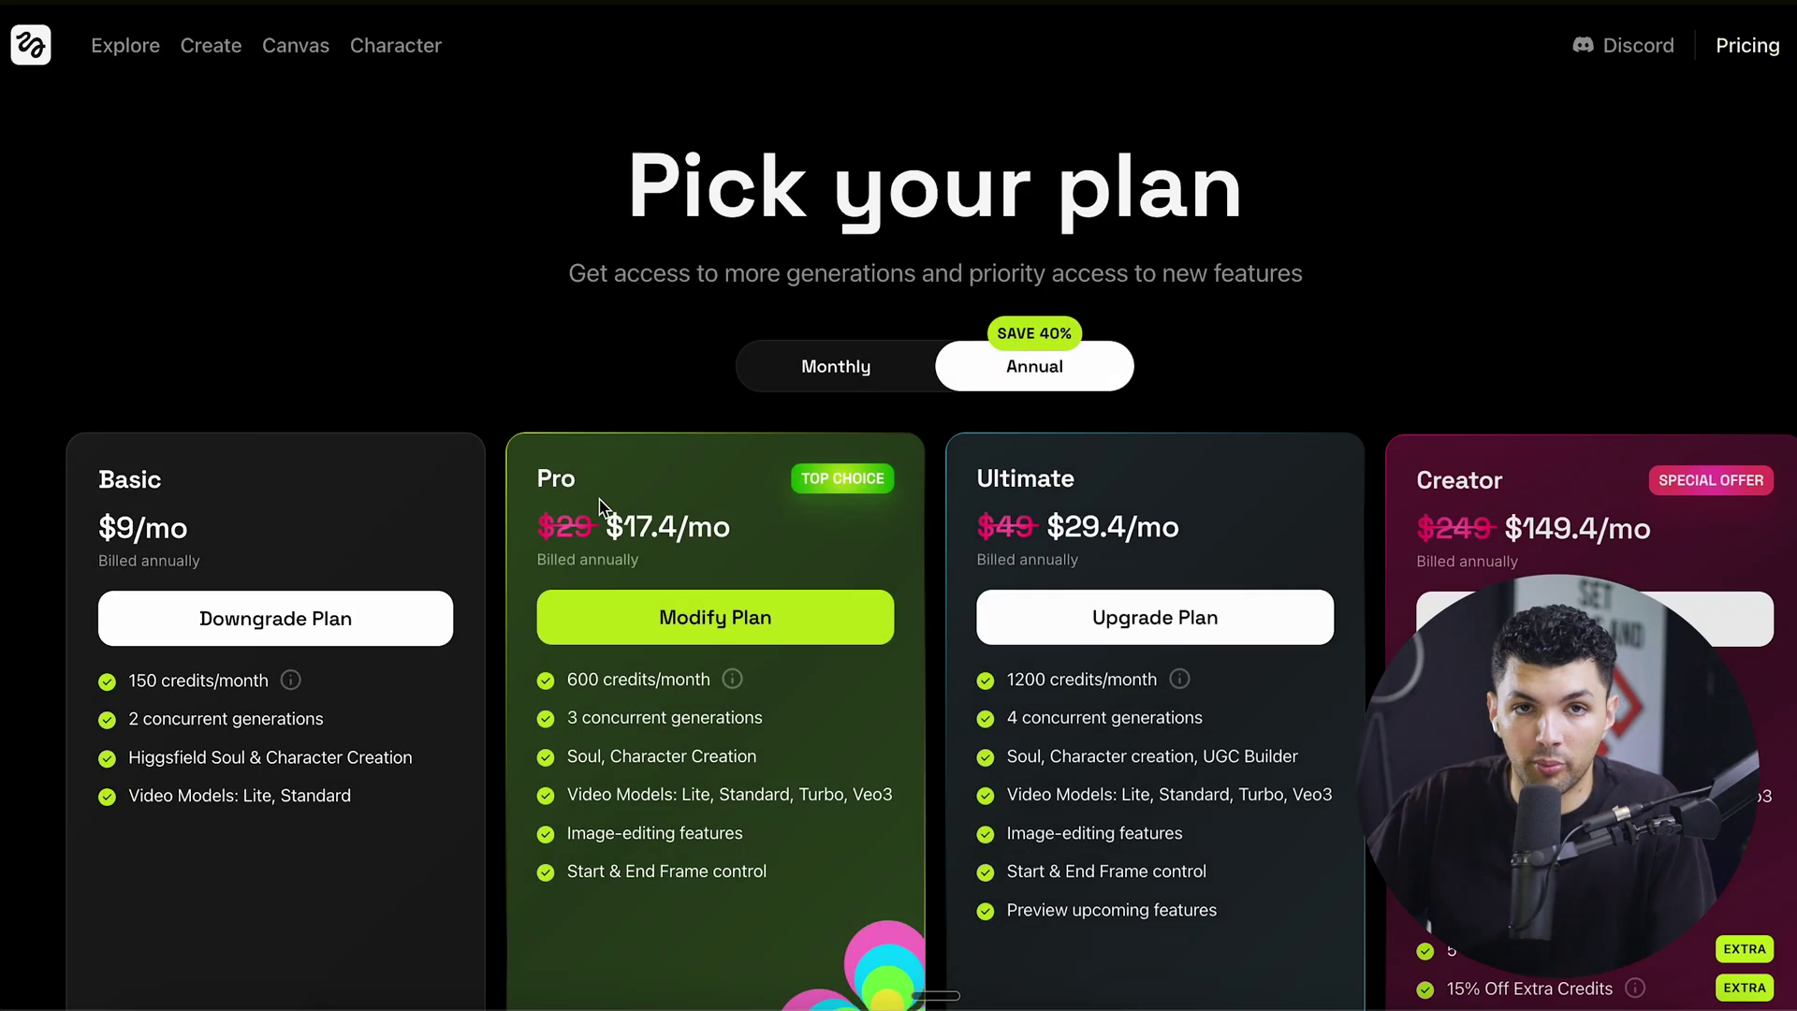
{"action": "left_click", "coordinate": [838, 370]}
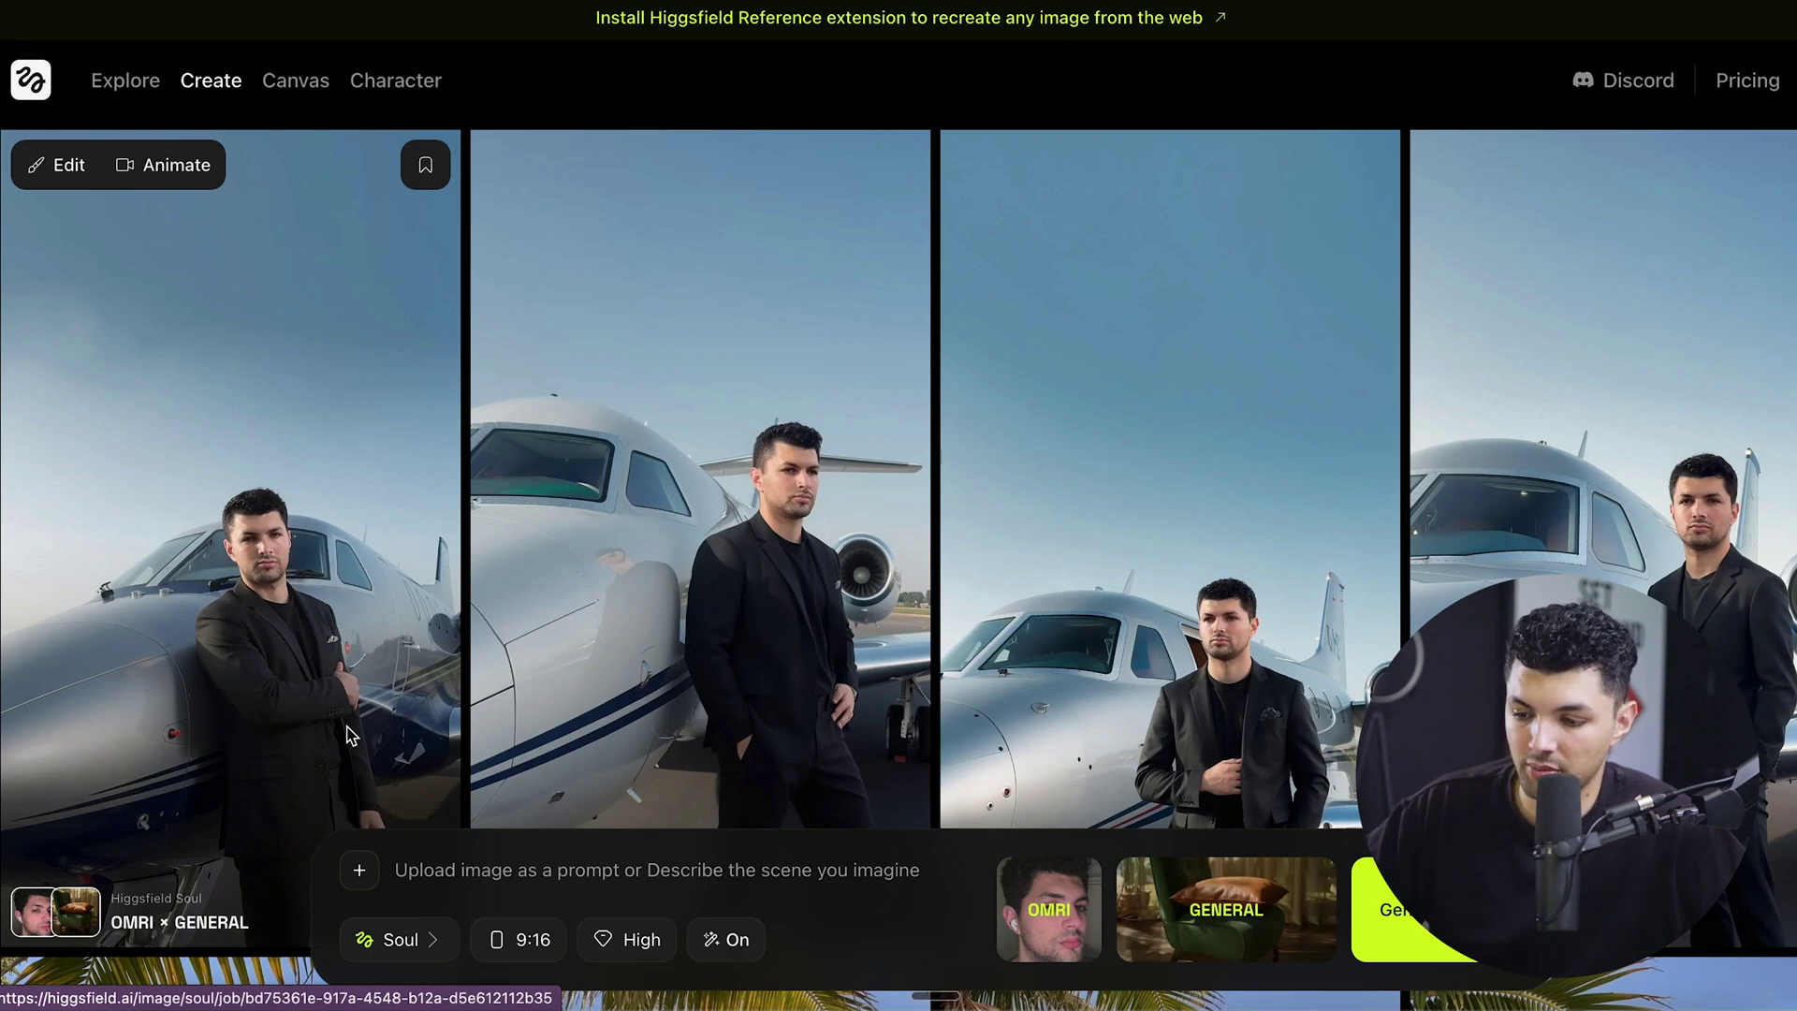
{"action": "mouse_move", "coordinate": [124, 167]}
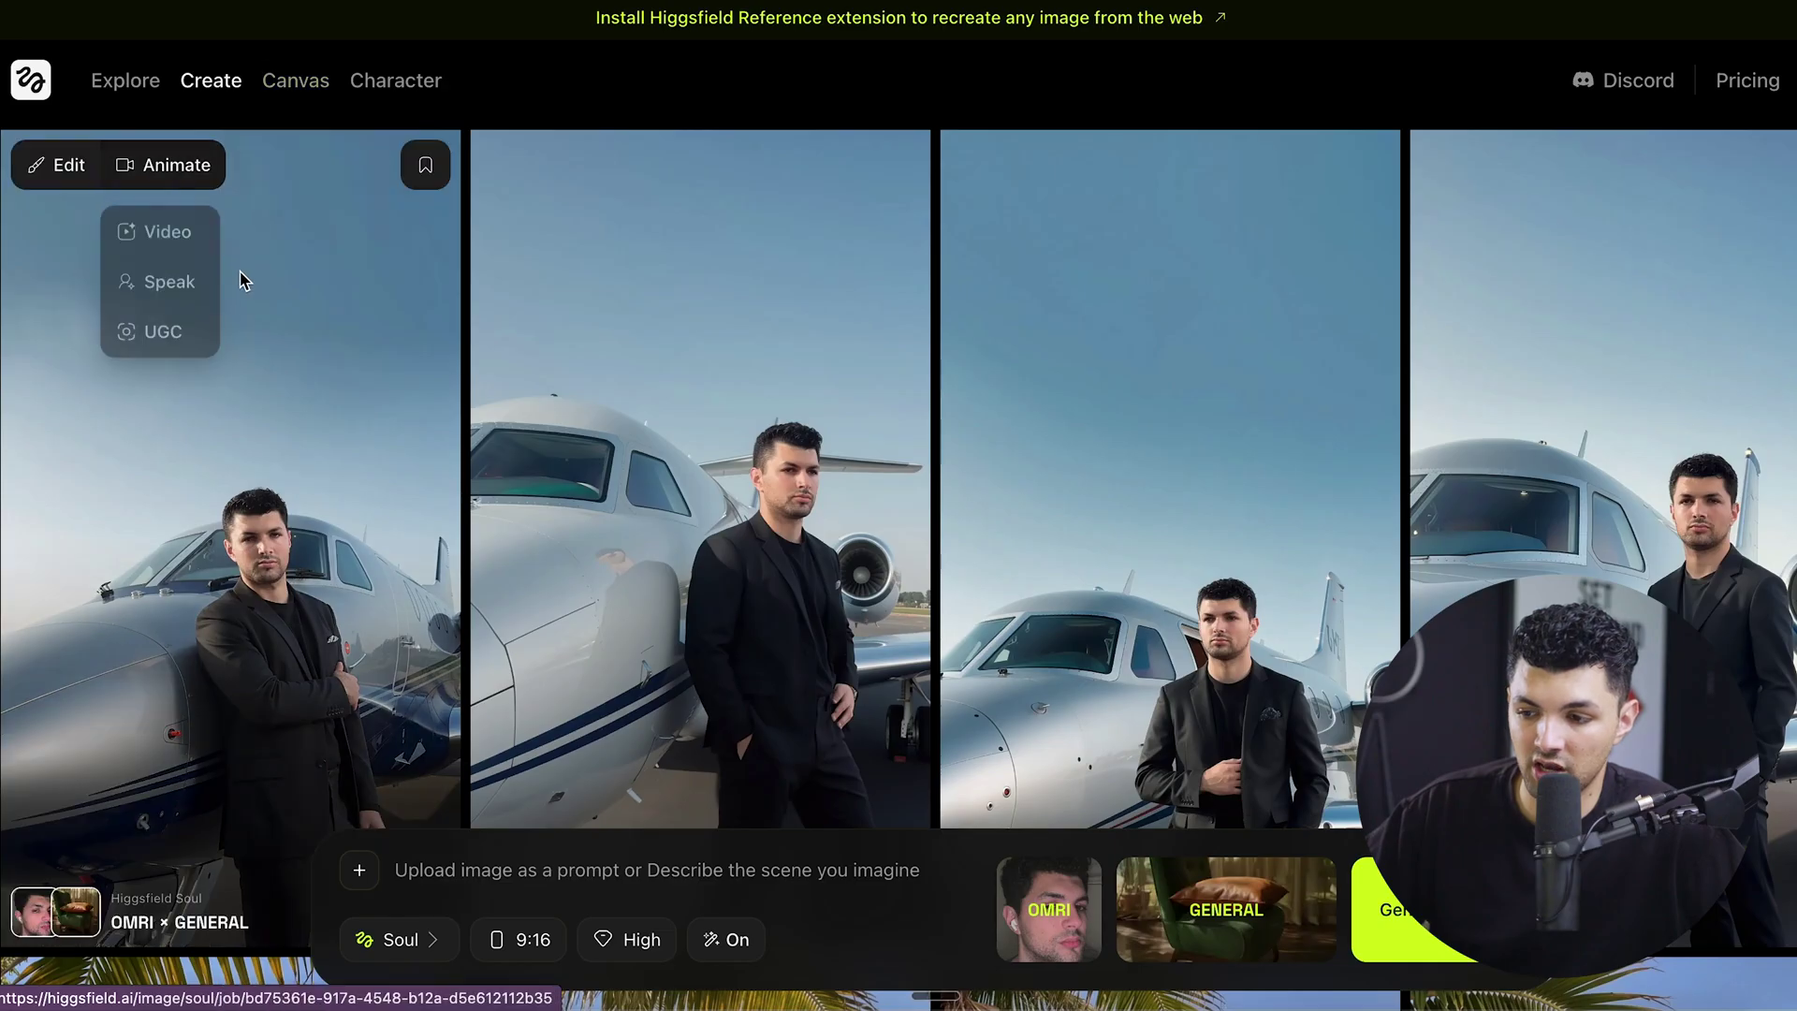